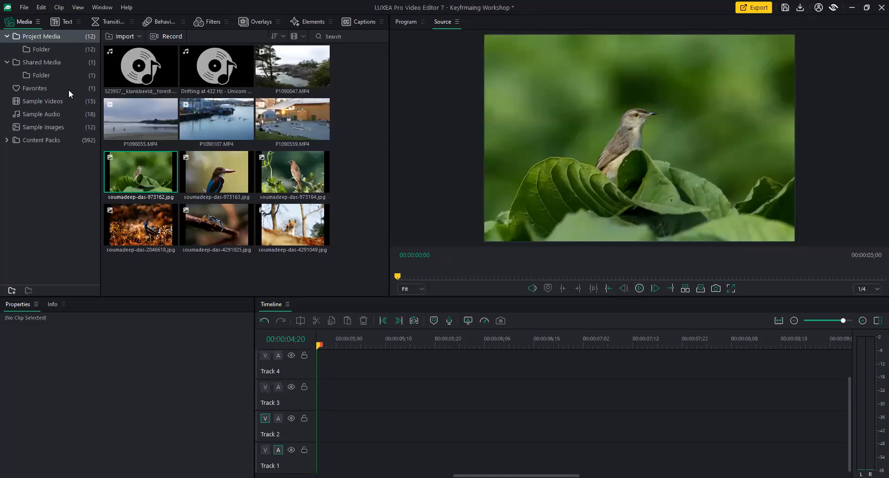
Add soumadeep-das-973162.jpg to Track 2 and place it at the very start of the timeline
left_click(700, 289)
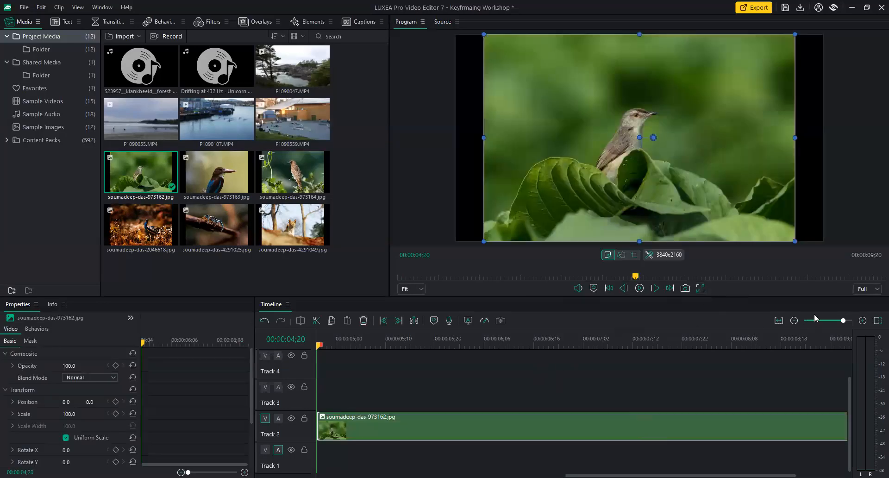
left_click(779, 321)
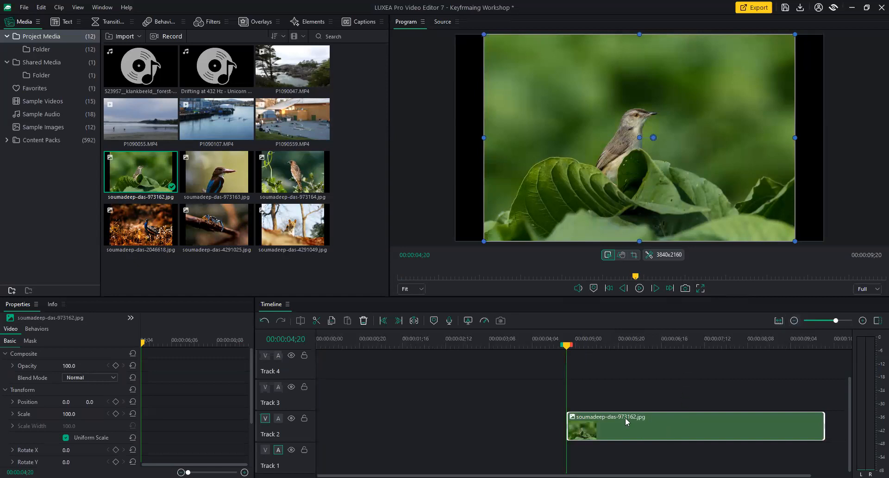
left_click_drag(564, 348, 222, 370)
Trim the bird image clip to end at 00:00:03;00 and move it up to Track 3
key("space")
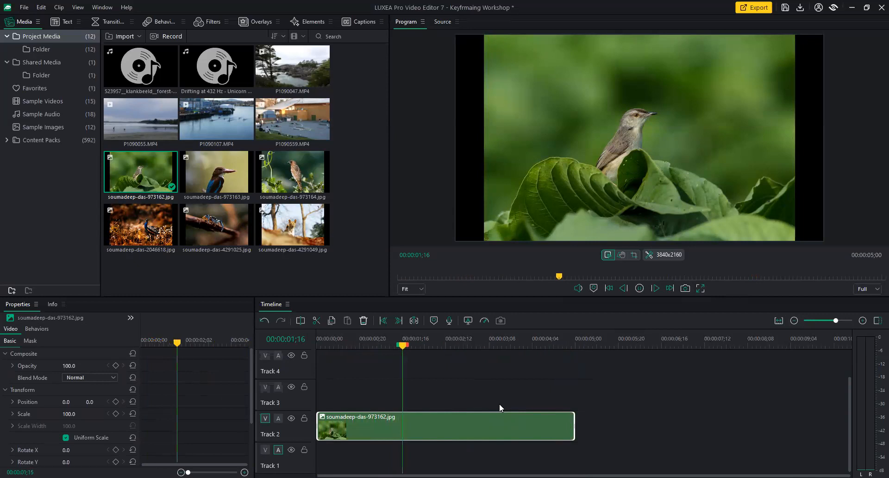
key("space")
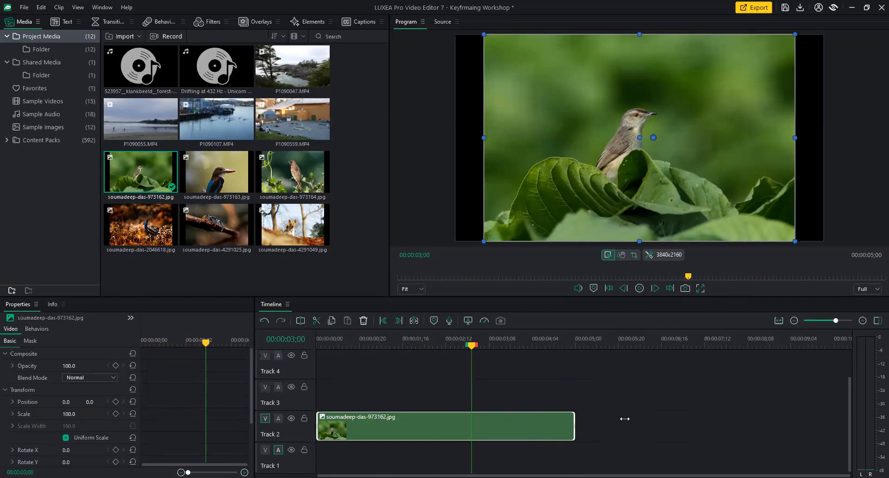
left_click_drag(574, 424, 471, 424)
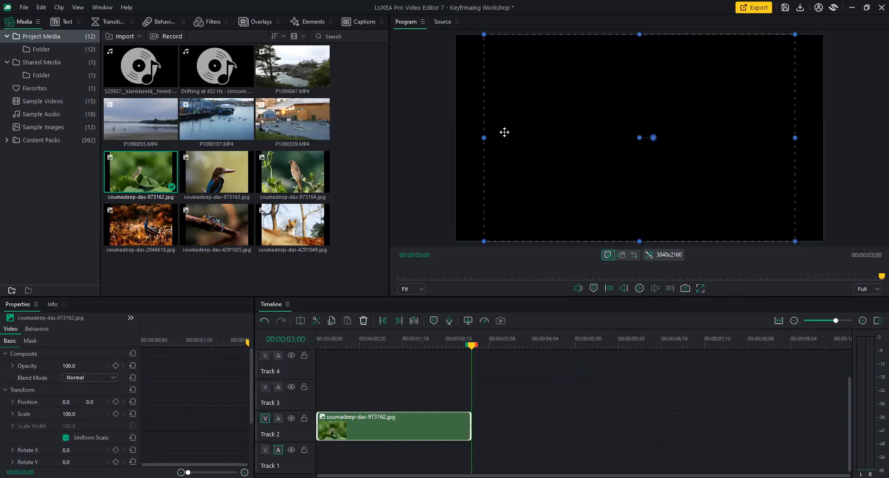
key("Home")
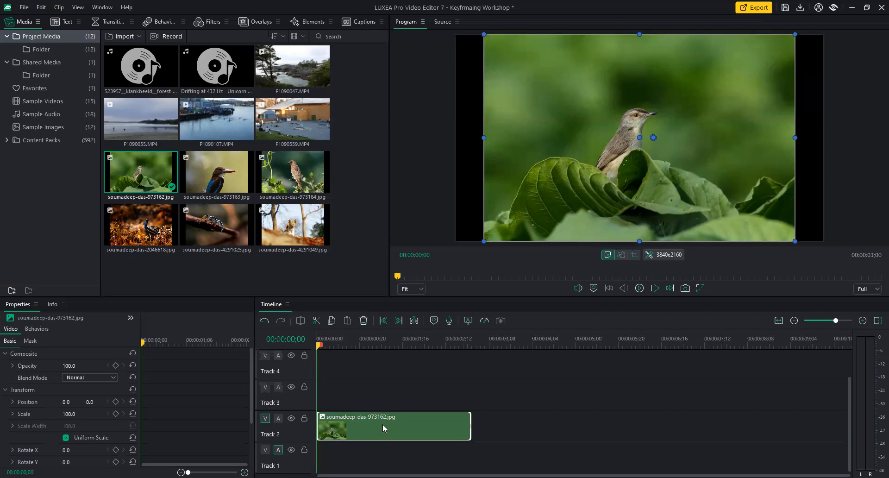
left_click_drag(379, 422, 379, 407)
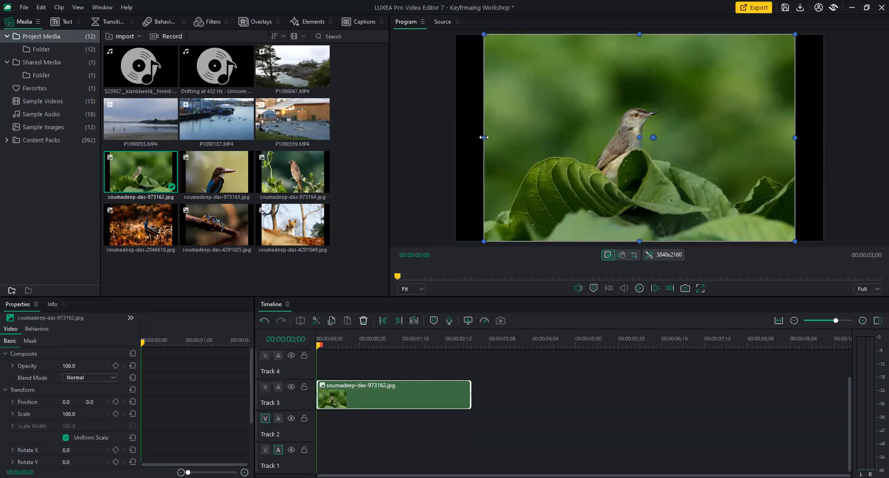
Enlarge the bird image to about 118.5 scale so it fills the frame width, and recentre it at position 0, 0
left_click_drag(468, 138, 456, 137)
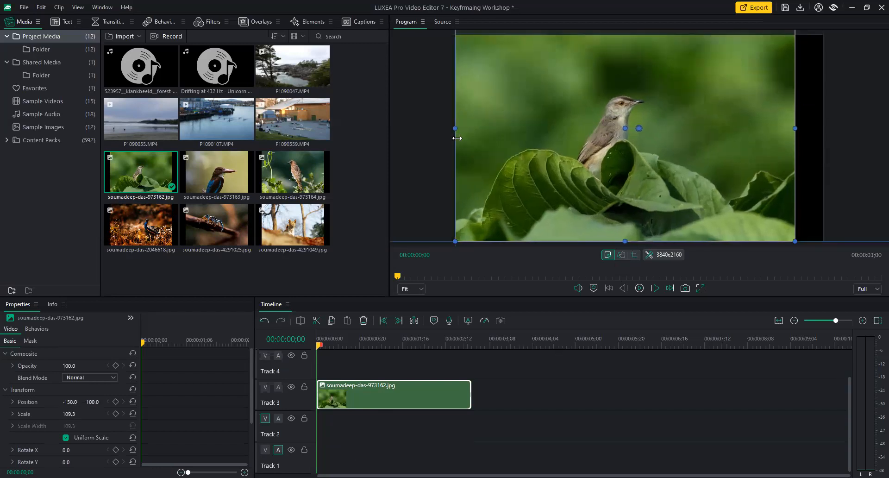
left_click_drag(797, 128, 824, 120)
mouse_move(777, 104)
left_mouse_down()
mouse_move(773, 128)
mouse_move(777, 119)
left_mouse_up()
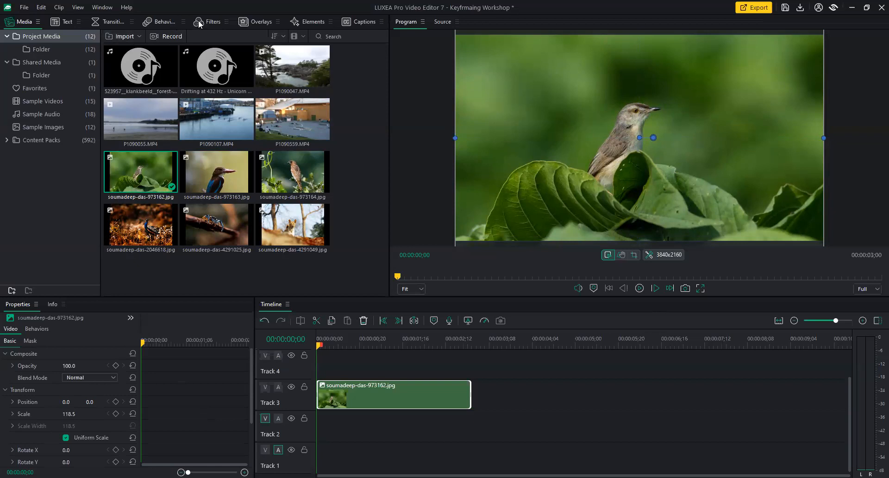
Add a Fade to Black transition to the clip's start, shorten it to 00:00:00;23 and play it
left_click(98, 24)
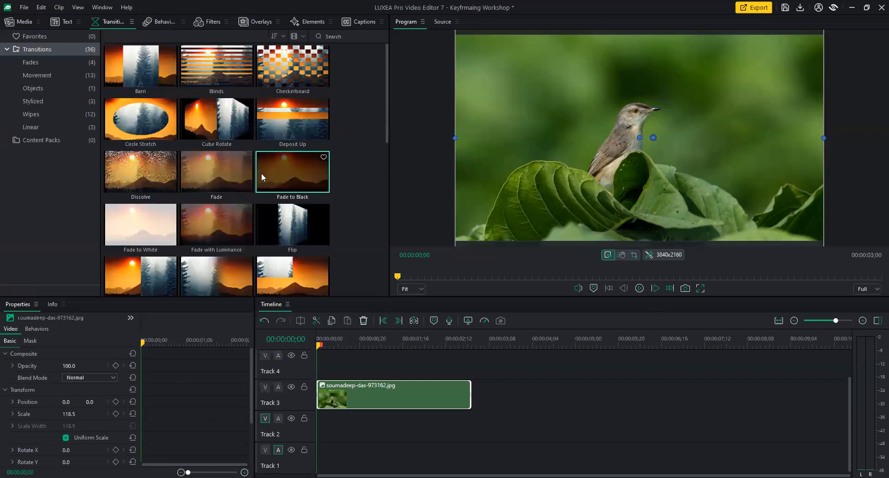
left_click_drag(307, 173, 336, 398)
left_click(407, 393)
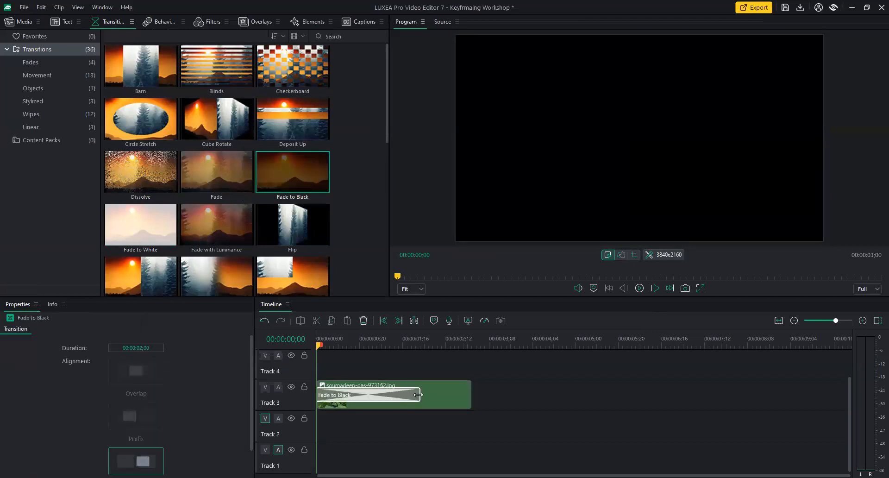
left_click_drag(417, 394, 366, 395)
key("space")
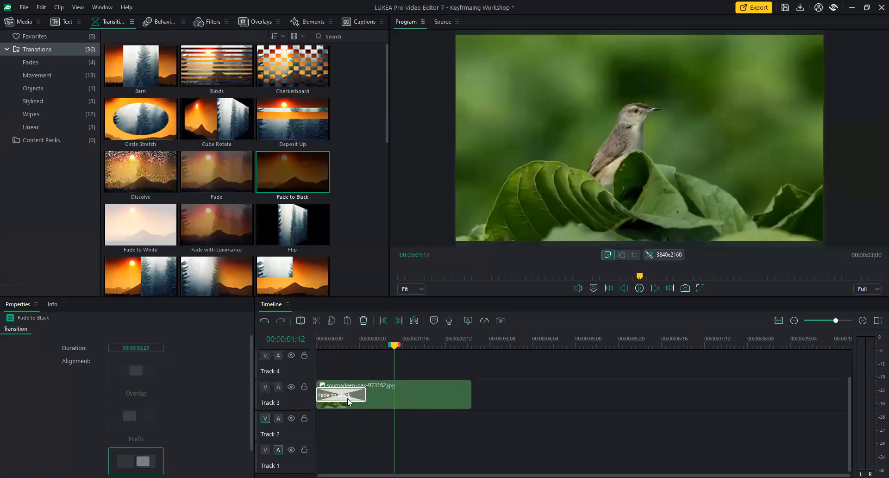
Delete the Fade to Black transition, return the playhead to the start and select the image clip
key("Delete")
key("Home")
left_click(358, 389)
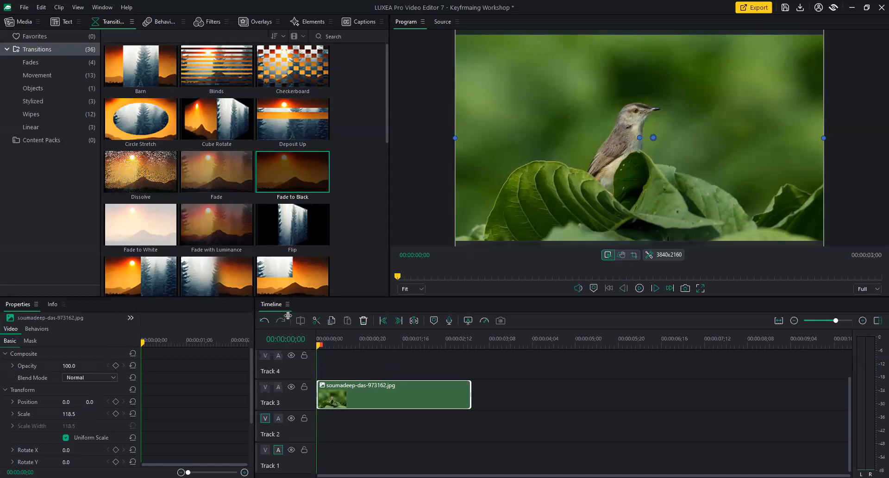
Enlarge the Properties panel in width and height to give its keyframe area more room
left_click_drag(255, 334, 288, 316)
left_click_drag(284, 348, 281, 322)
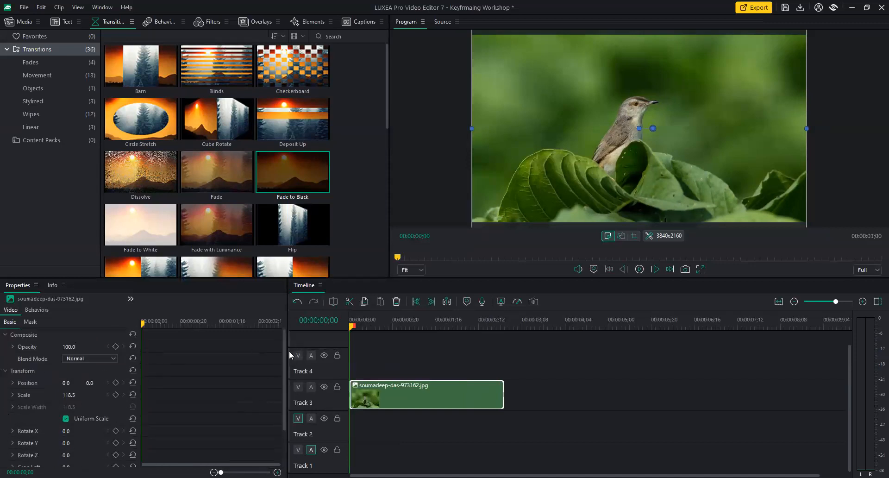
left_click_drag(283, 351, 238, 337)
Add a position keyframe at about one second and a scale keyframe at 00:00:02;09
left_click(191, 316)
left_click(116, 382)
left_click(252, 323)
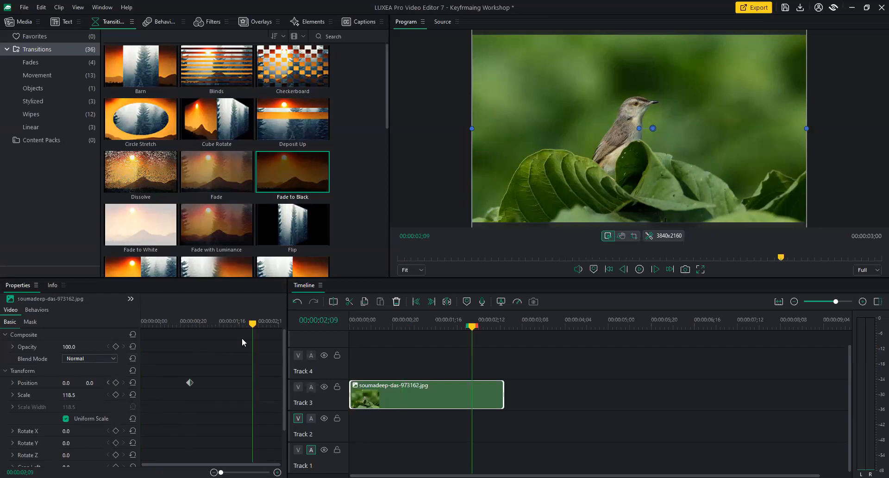
left_click(115, 395)
Delete the position and scale keyframes from the image clip
left_click_drag(471, 326, 430, 331)
left_click_drag(233, 395, 162, 398)
key("Delete")
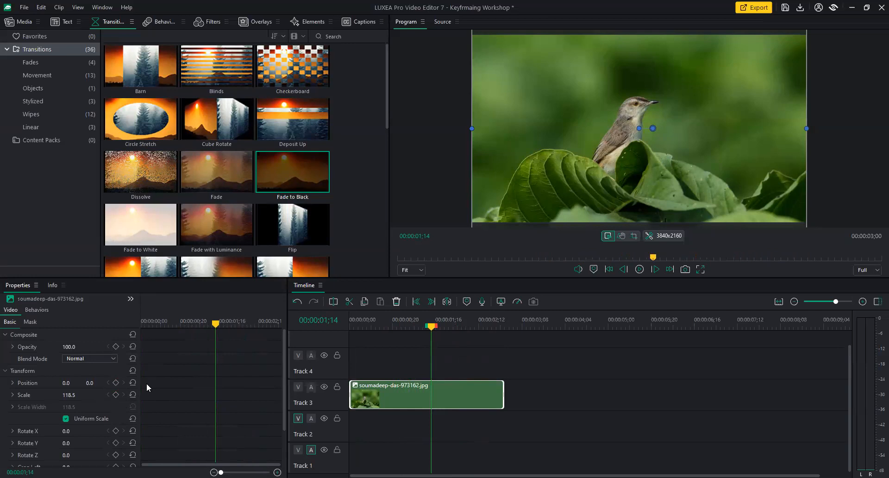
Add an opacity keyframe with value 100 to the image clip at 00:00:01;00
left_click_drag(215, 323, 139, 320)
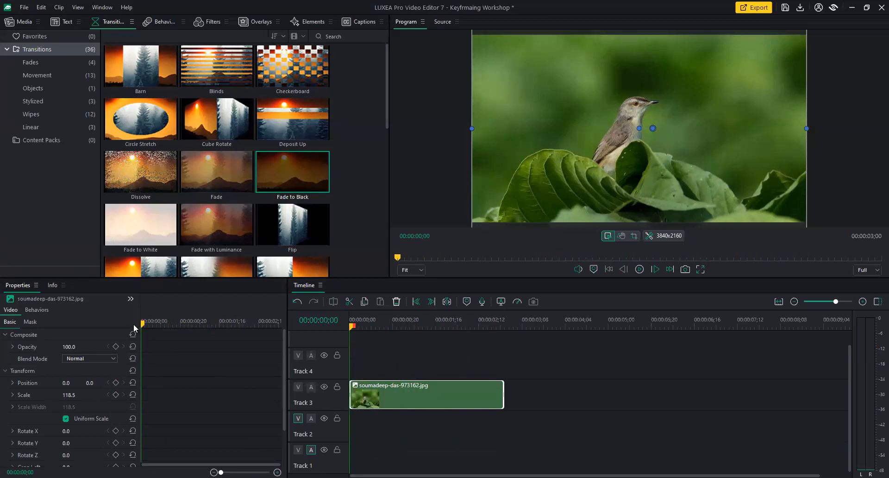
left_click(71, 346)
left_click(180, 352)
left_click_drag(142, 324, 161, 324)
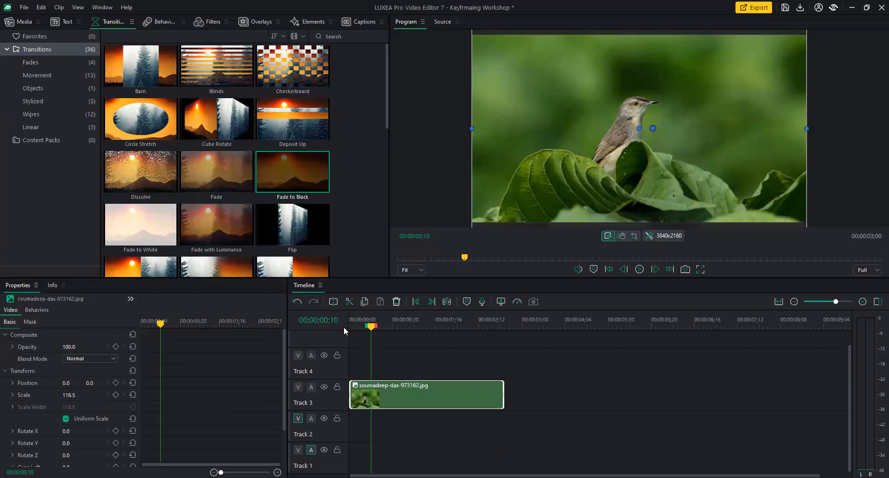
left_click_drag(371, 326, 402, 326)
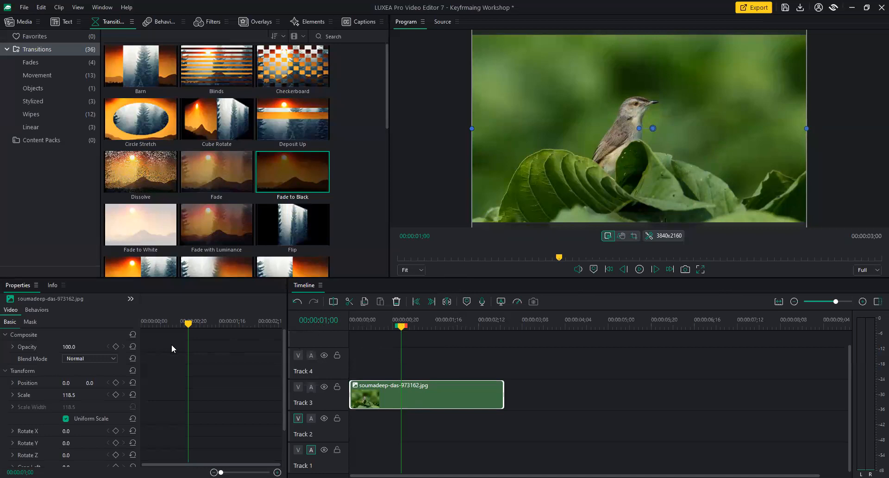
left_click(115, 347)
Set the clip's opacity to 0 at 00:00:00;00 and play back the fade-in
left_click_drag(188, 325, 138, 327)
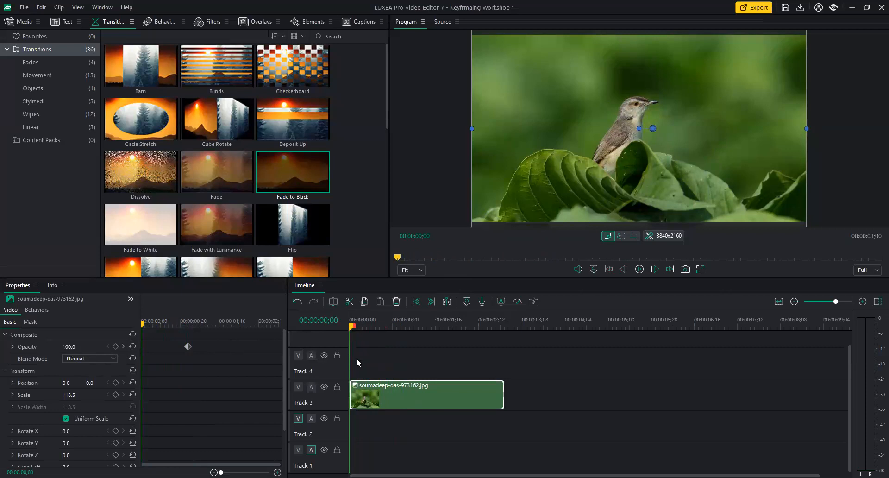
left_click(70, 348)
type("0")
key("Return")
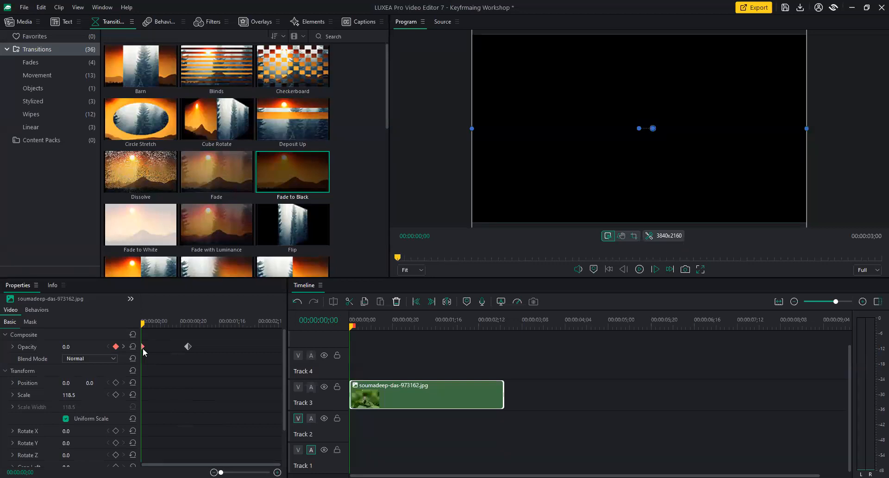
left_click(639, 269)
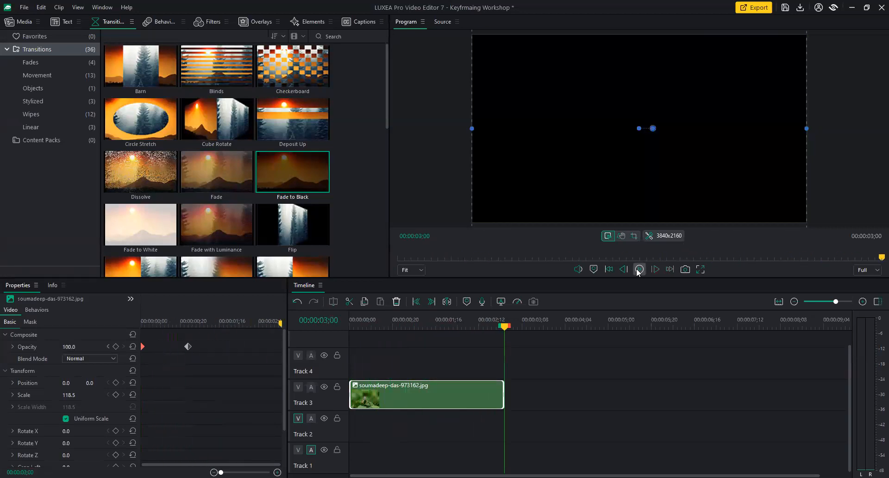
Extend the image clip to end at 00:00:04;22 and place the playhead at 00:00:02;23
left_click_drag(504, 327, 499, 352)
left_click_drag(502, 396, 597, 401)
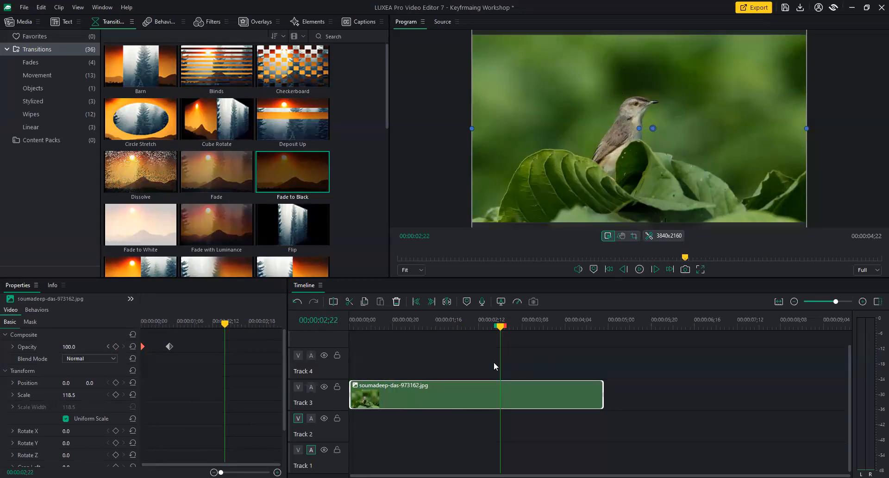
left_click_drag(500, 327, 501, 345)
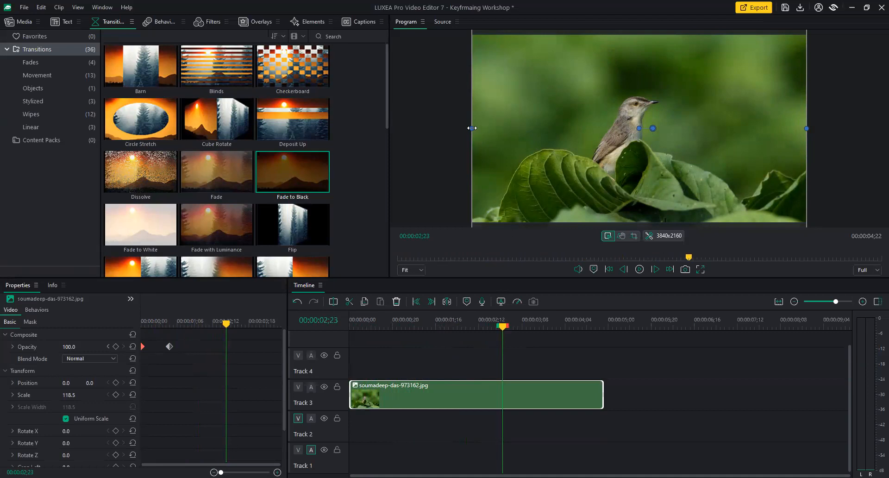
Enlarge the image freehand to about 167 scale and reposition it to about -6, 174 around the bird
left_click_drag(472, 128, 403, 133)
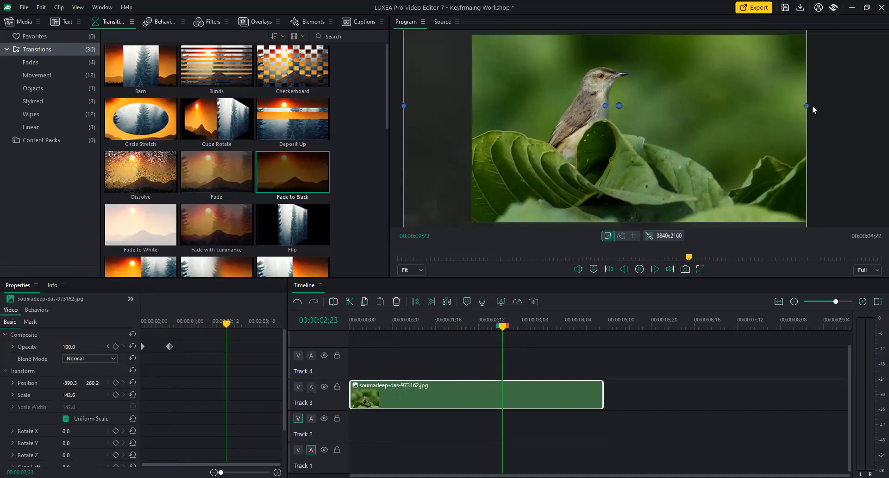
left_click_drag(806, 106, 840, 109)
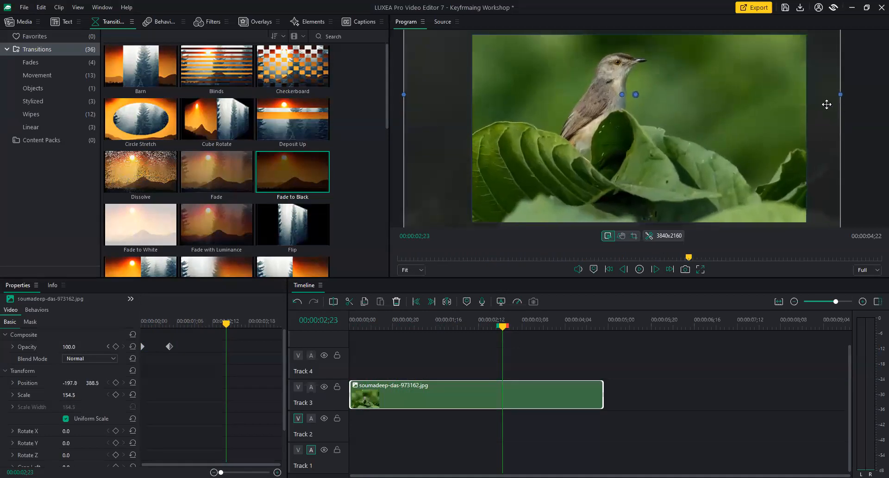
left_click_drag(714, 71, 740, 104)
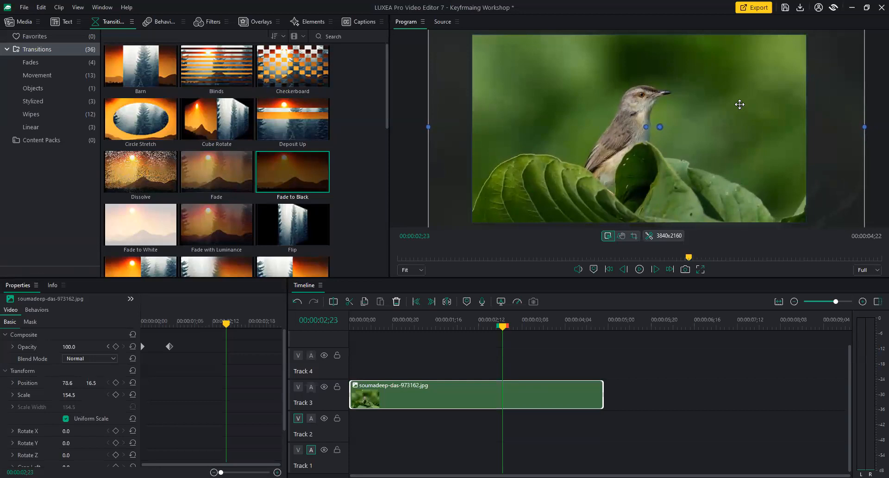
left_click_drag(546, 137, 540, 120)
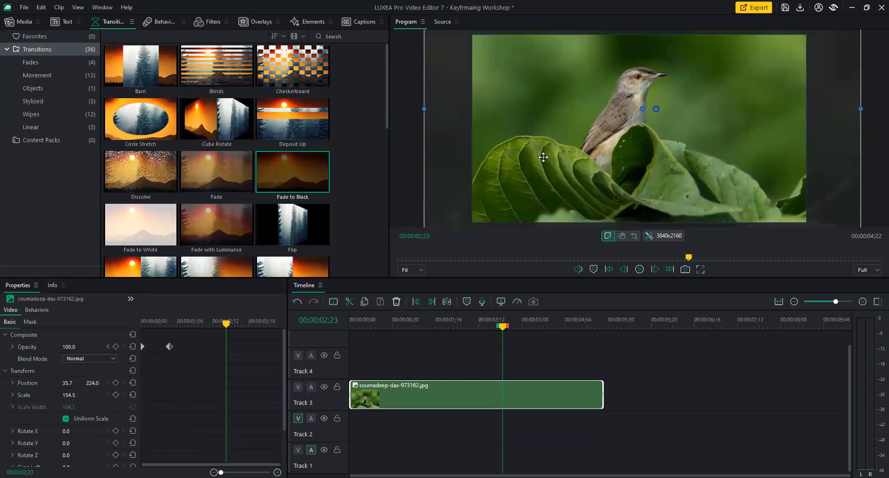
left_click_drag(423, 108, 391, 99)
left_click_drag(605, 144, 618, 160)
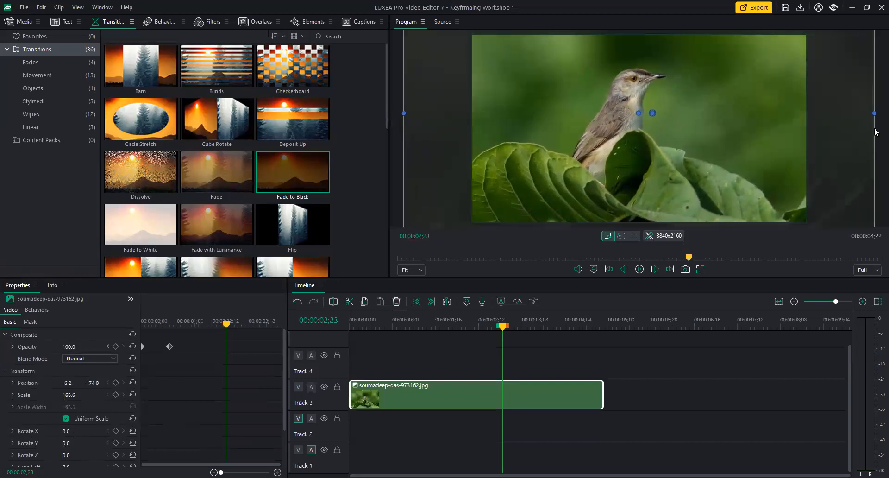
Set the image's scale to 300 and reposition it to about 153, -309 to frame the bird's head
double_click(70, 395)
type("300")
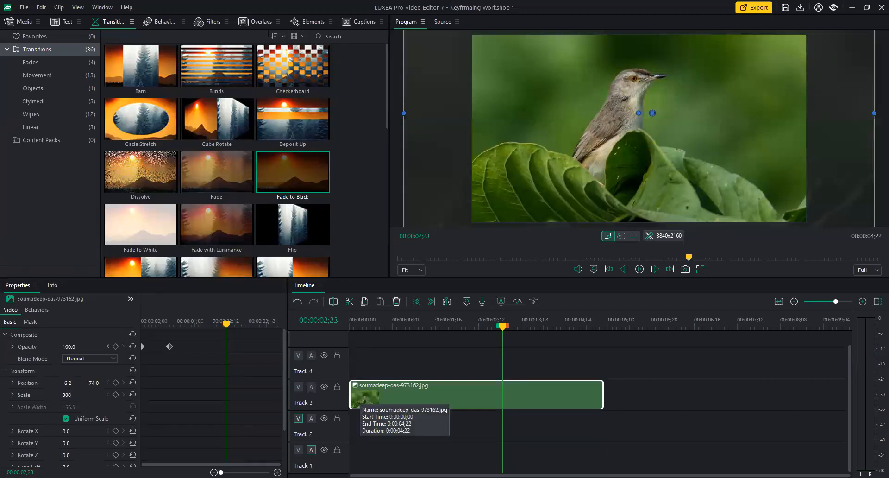
key("Return")
left_click_drag(715, 89, 729, 132)
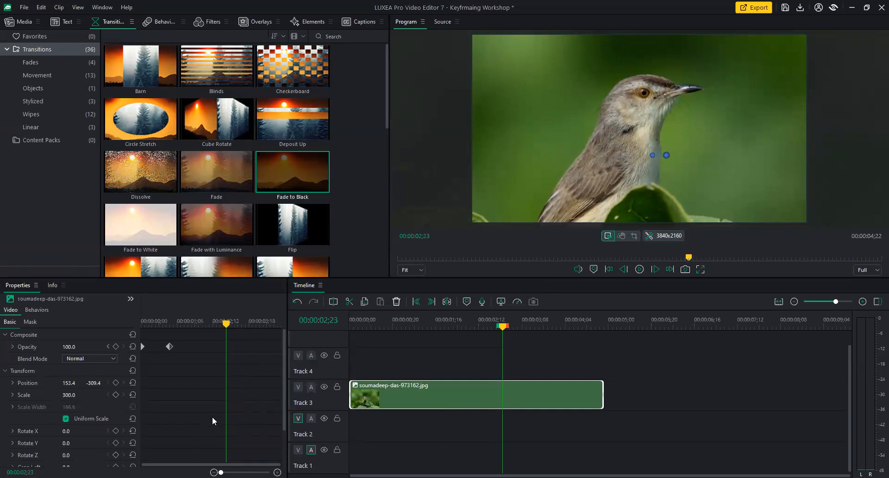
Add scale and position keyframes to the image clip at 00:00:02;23
left_click(115, 395)
left_click(116, 382)
left_click_drag(262, 370, 184, 391)
left_click_drag(240, 396, 227, 398)
left_click(603, 393)
left_click(586, 395)
Set the image's scale to 100 at 00:00:00;13 as the starting keyframe of the zoom
left_click_drag(227, 325, 135, 328)
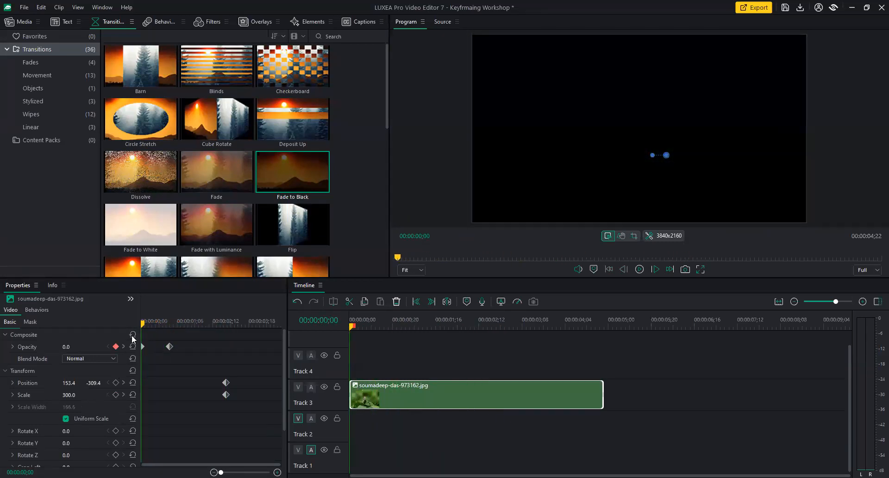
left_click(156, 324)
left_click(154, 327)
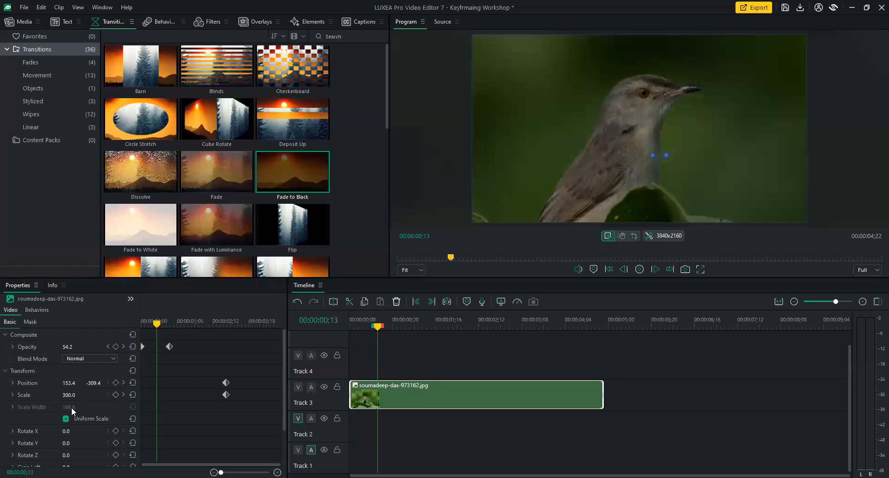
left_click(69, 394)
type("100")
key("Return")
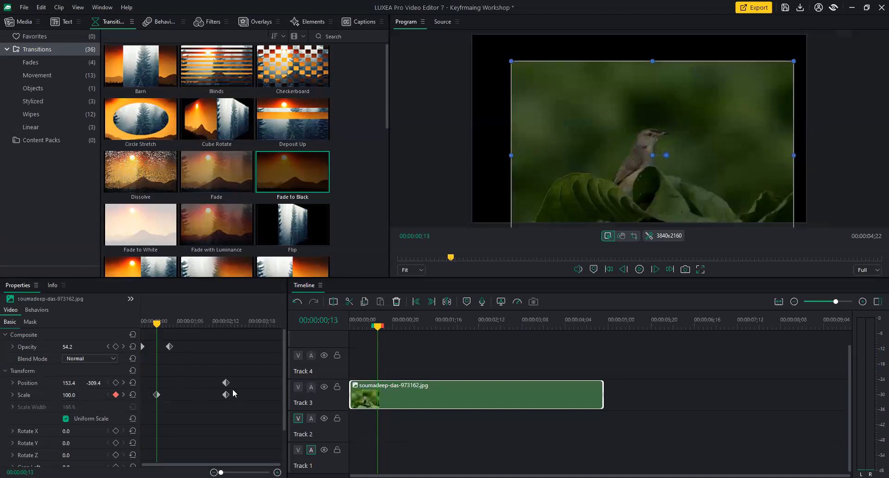
Set the image's position to 0, 0 at 00:00:00;13 as the starting position keyframe
left_click(70, 384)
type("0")
key("Return")
left_click(96, 382)
type("0")
key("Return")
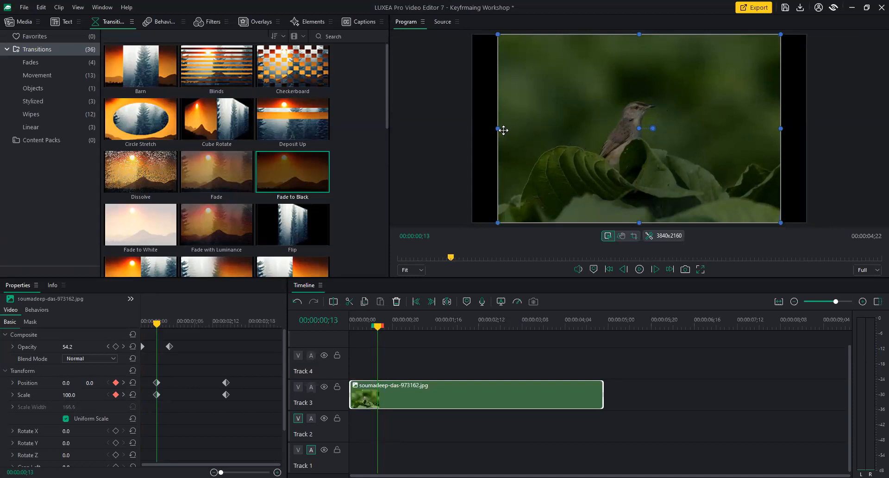
Enlarge the image at 00:00:00;13 to a scale of about 118.5 so it fills the frame, keeping its position at 0, 0
left_click_drag(497, 129, 471, 129)
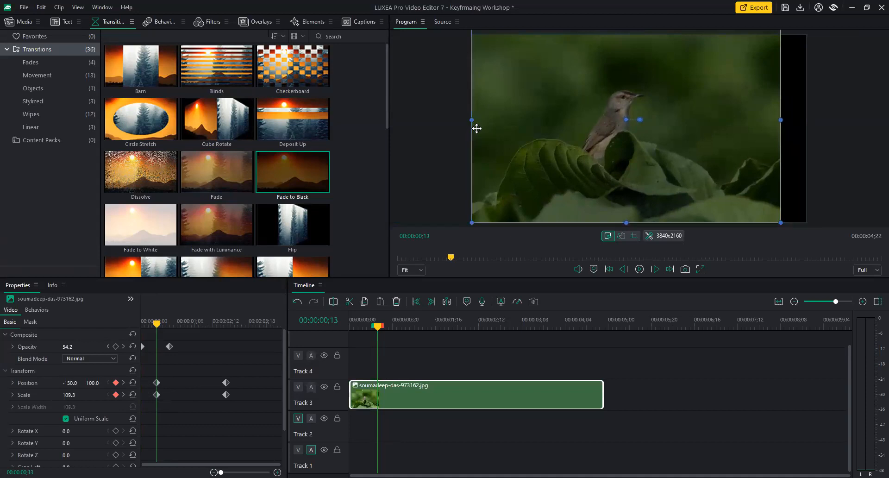
left_click_drag(781, 119, 808, 120)
left_click_drag(737, 101, 738, 113)
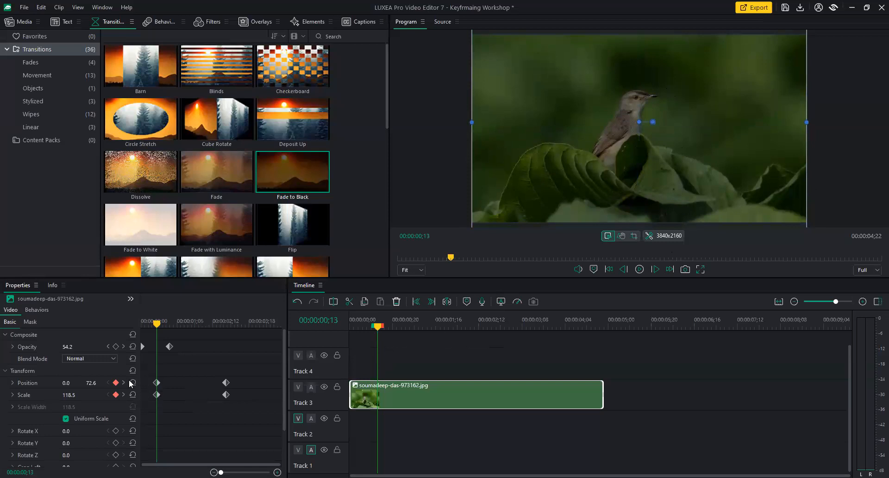
left_click_drag(627, 193, 551, 203)
Move the starting position and scale keyframes to the beginning of the clip and play back the animation
left_click_drag(153, 405, 137, 393)
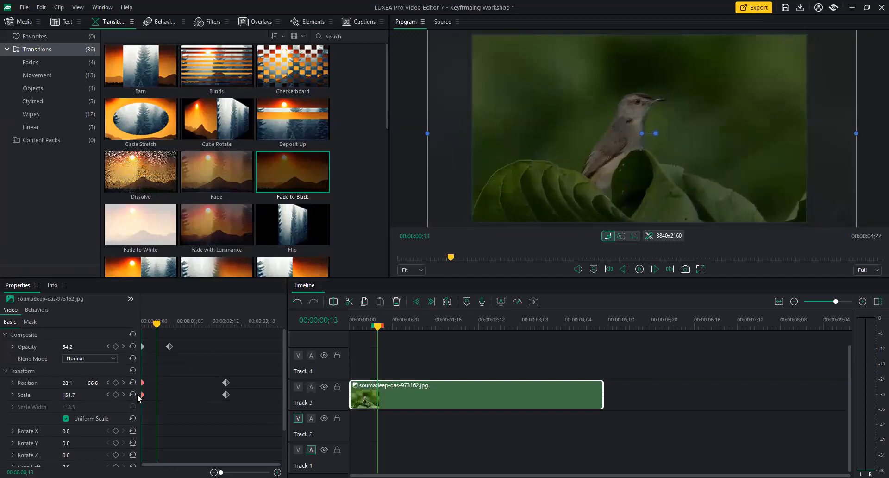
key("Home")
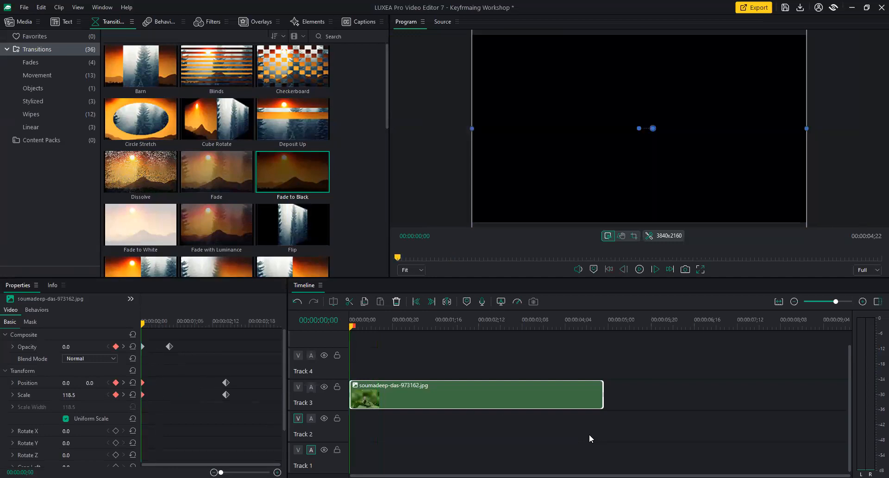
key("space")
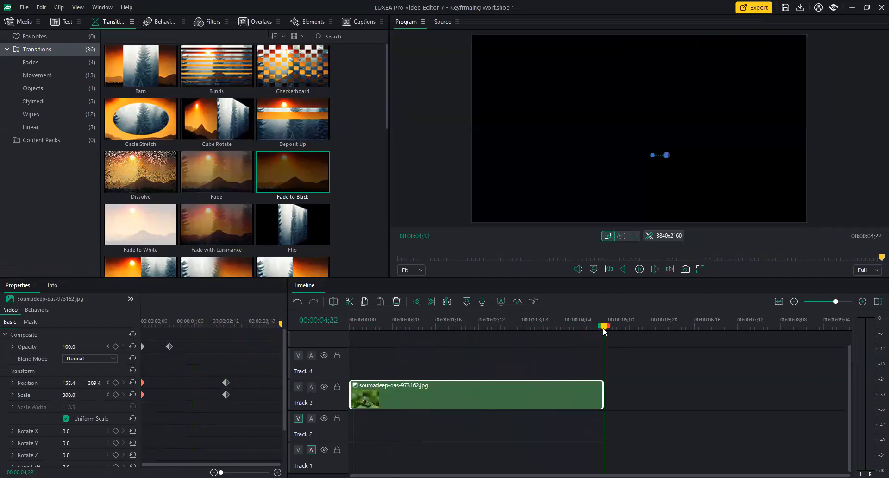
Move the ending position and scale keyframes to 00:00:02;10 and set the scale there to 150
left_click_drag(597, 329, 473, 346)
left_click(210, 327)
mouse_move(241, 367)
left_mouse_down()
mouse_move(224, 399)
mouse_move(210, 398)
left_mouse_up()
left_click(68, 394)
type("150")
key("Return")
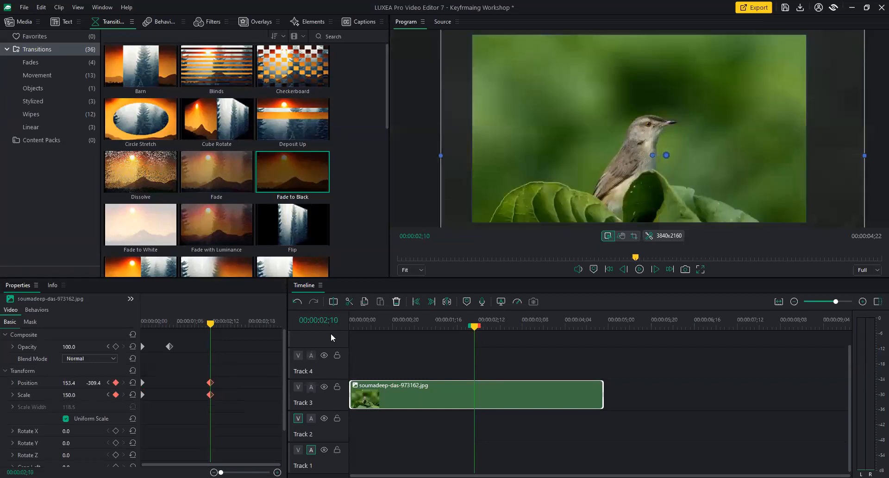
Set the ending scale to 130 and reposition the image to about 68, 126 to frame the bird
left_click(69, 395)
type("130")
key("Return")
left_click_drag(580, 161, 571, 124)
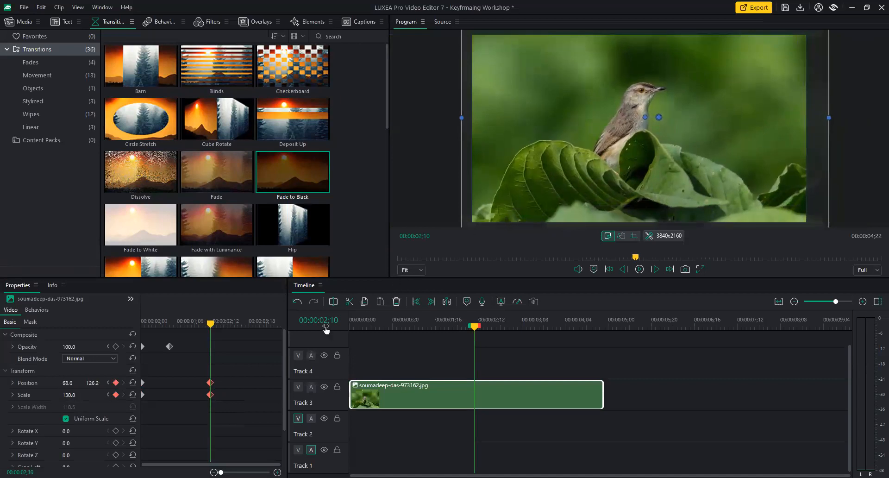
Move the ending position and scale keyframes to 00:00:03;18 and preview the zoom from the clip's start
left_click_drag(241, 368, 250, 395)
left_click_drag(248, 325, 125, 334)
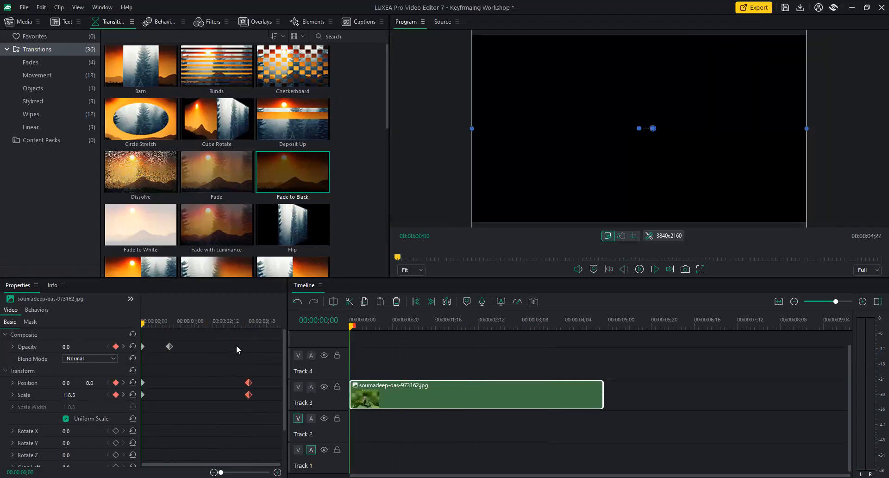
key("space")
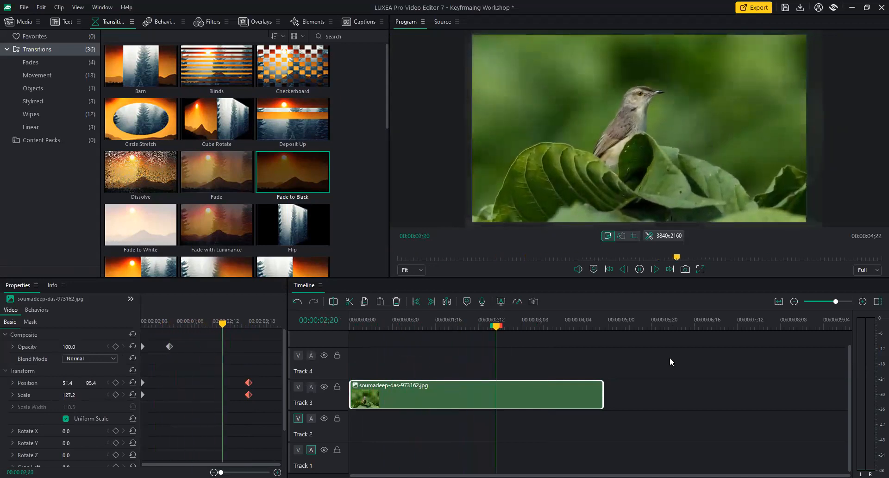
key("space")
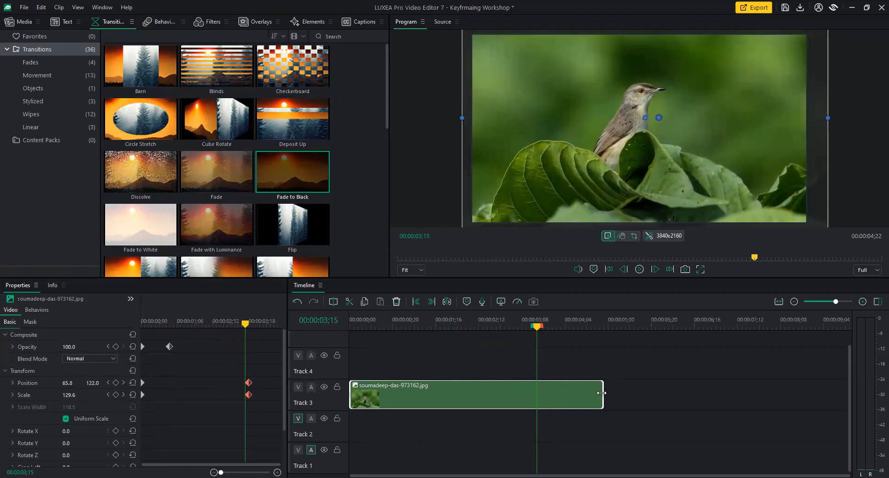
Trim the end of the first image clip to its last keyframes at 00:00:03;18
left_click_drag(245, 326, 249, 328)
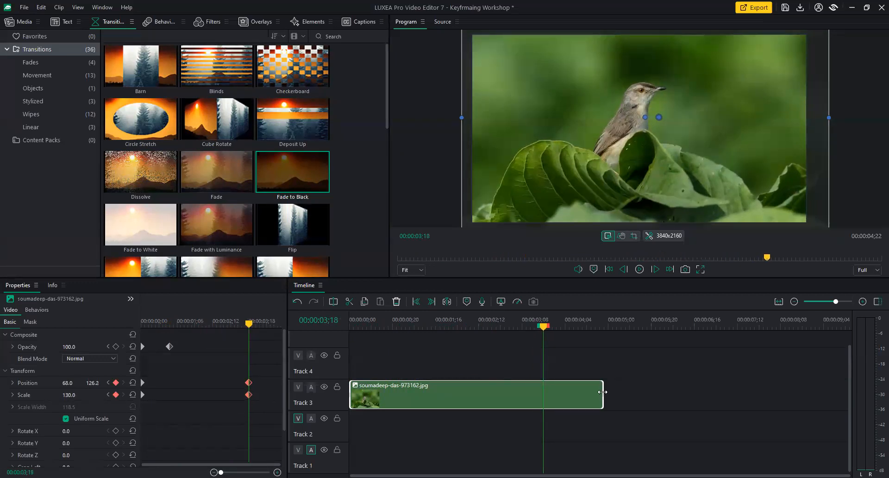
left_click_drag(602, 394, 544, 394)
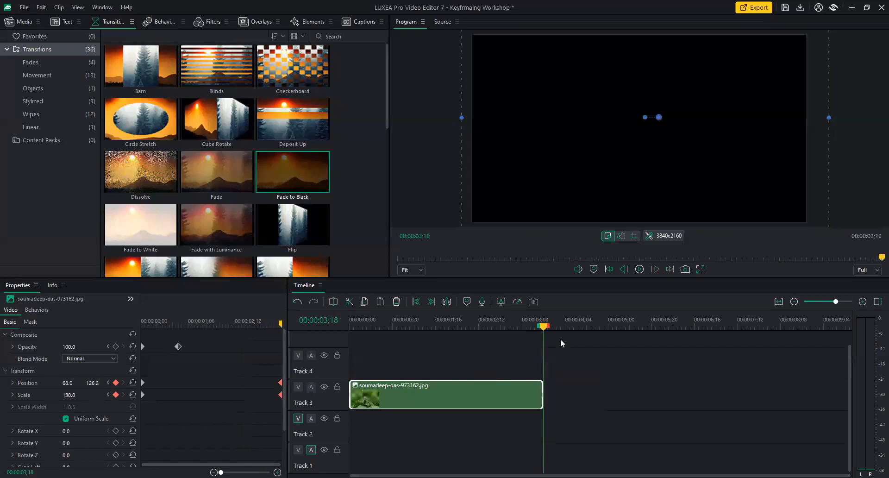
key("space")
Preview soumadeep-das-973164.jpg and add it to Track 3 directly after the first clip at 00:00:03;18
left_click(13, 22)
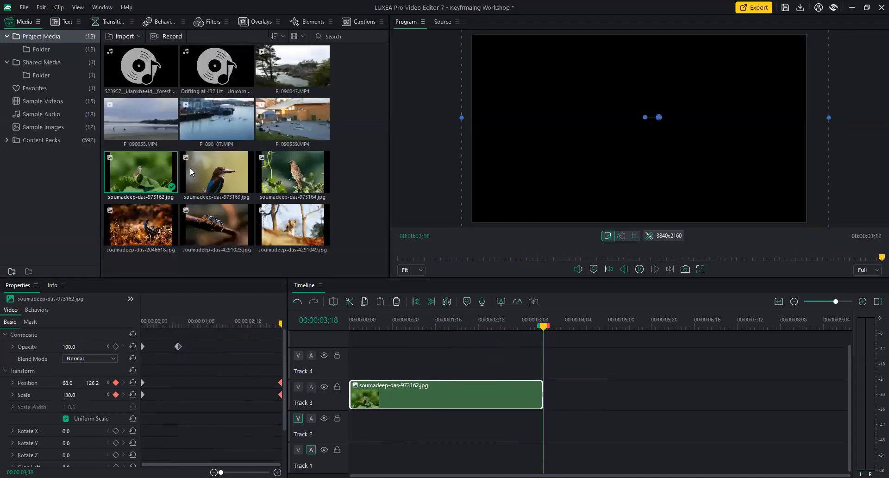
double_click(286, 171)
left_click(638, 269)
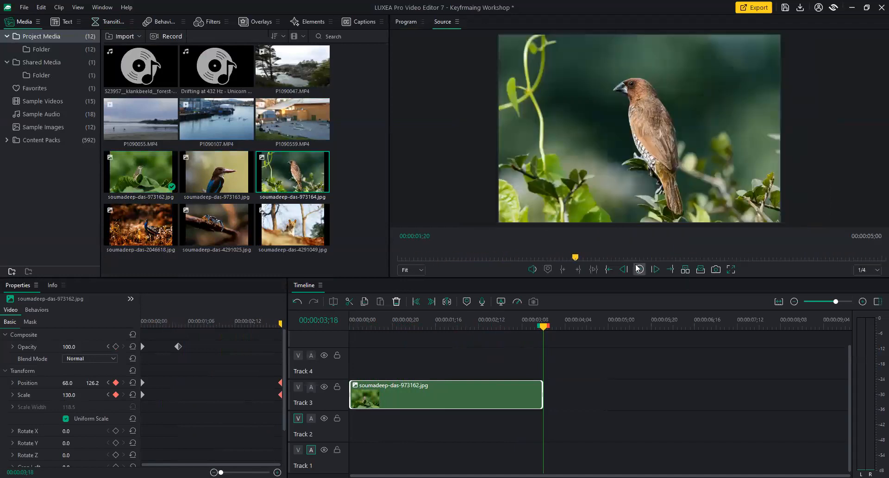
left_click(571, 258)
left_click_drag(482, 254, 462, 255)
left_click(479, 258)
left_click(492, 259)
mouse_move(492, 258)
left_mouse_down()
mouse_move(538, 254)
mouse_move(506, 257)
left_mouse_up()
left_click(700, 269)
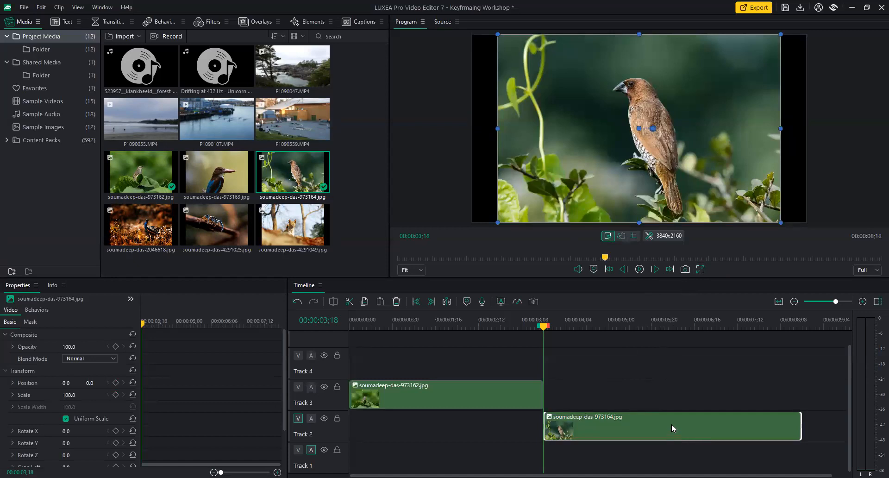
left_click_drag(666, 423, 665, 390)
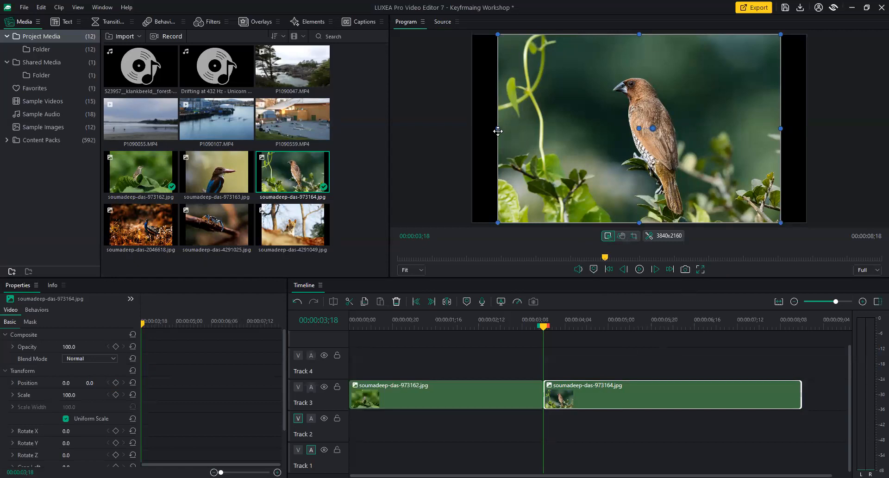
Enlarge the second image to a scale of about 133.8 and reposition it to about -71, -208 around the bird
left_click_drag(497, 127, 471, 125)
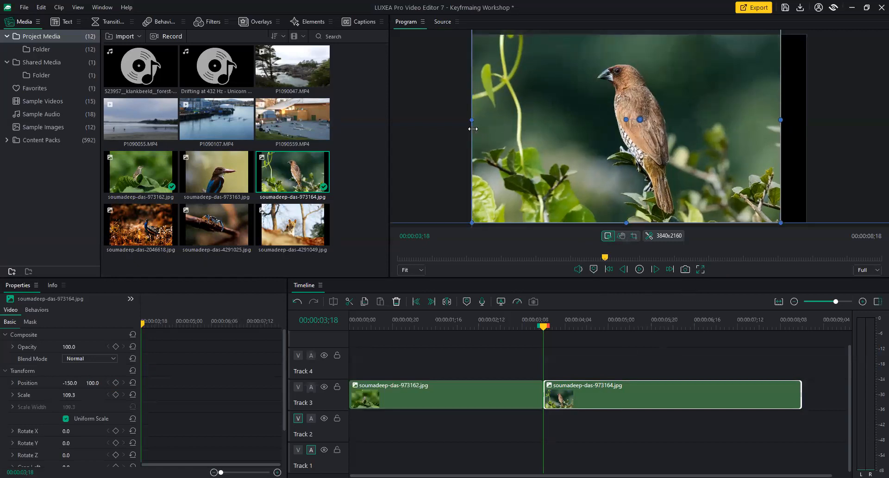
left_click_drag(780, 120, 768, 139)
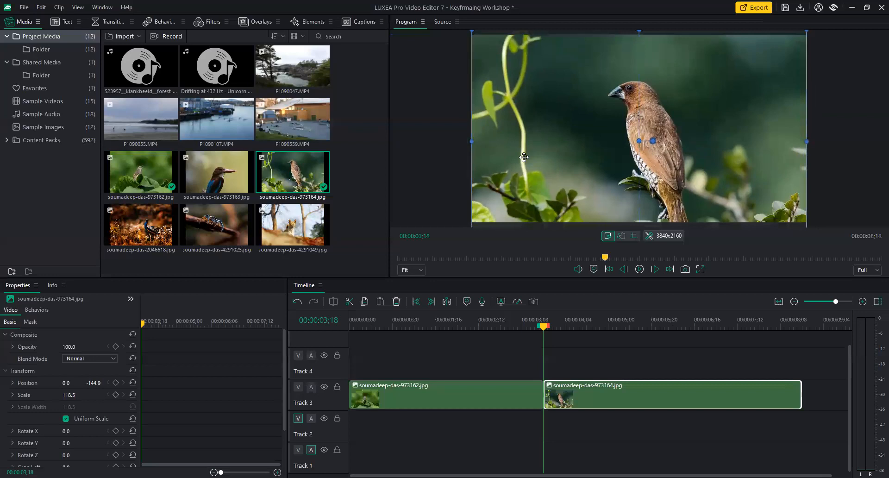
left_click_drag(471, 140, 453, 139)
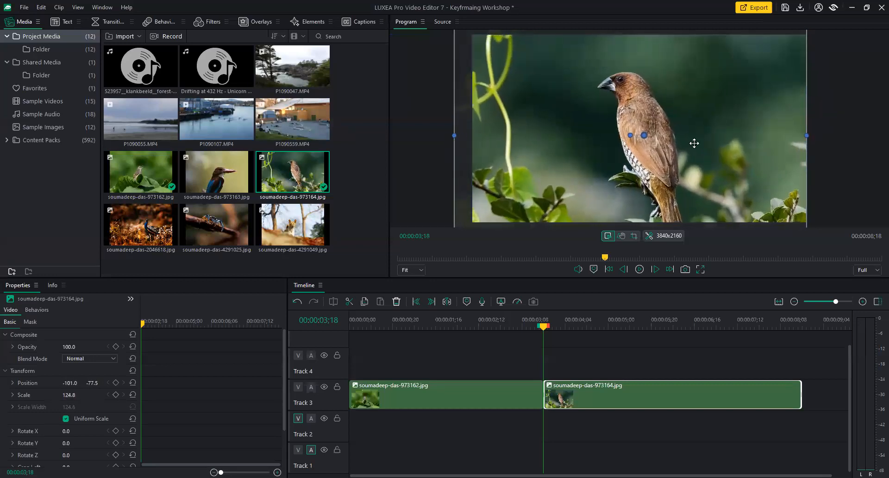
left_click_drag(806, 135, 784, 155)
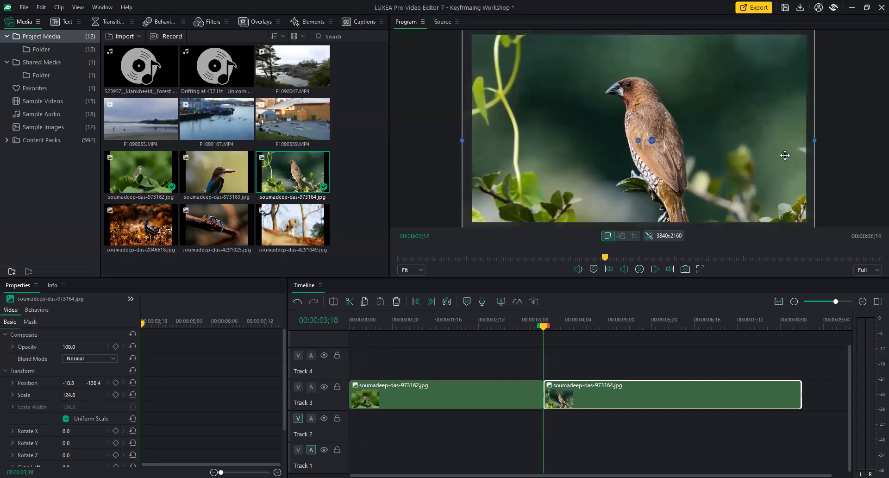
left_click_drag(461, 140, 446, 137)
left_click_drag(667, 132, 666, 154)
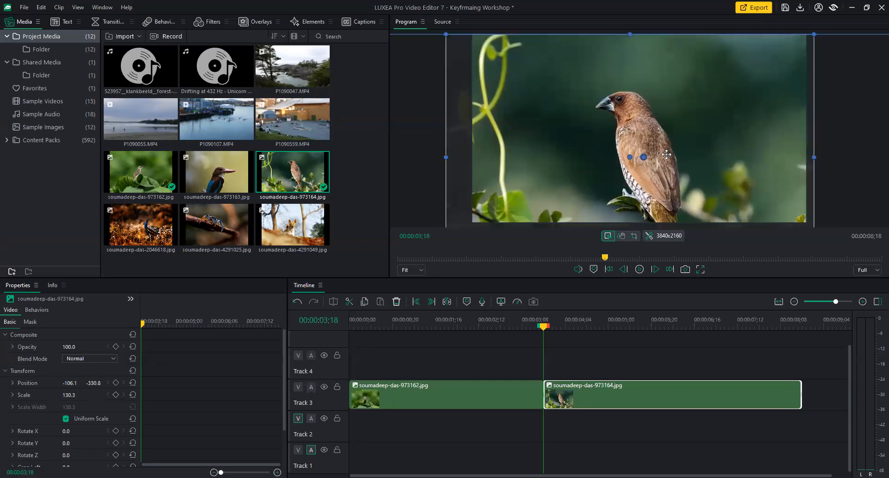
left_click_drag(445, 156, 545, 161)
left_click_drag(762, 123, 764, 117)
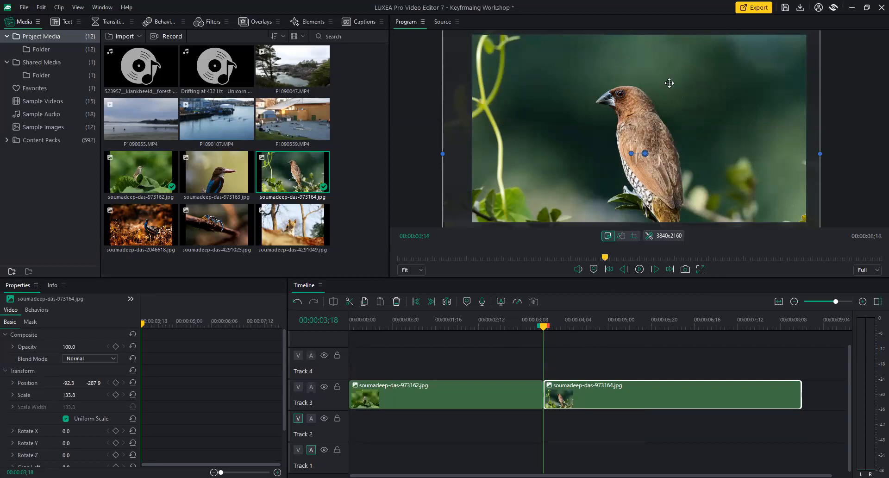
left_click_drag(598, 167, 602, 164)
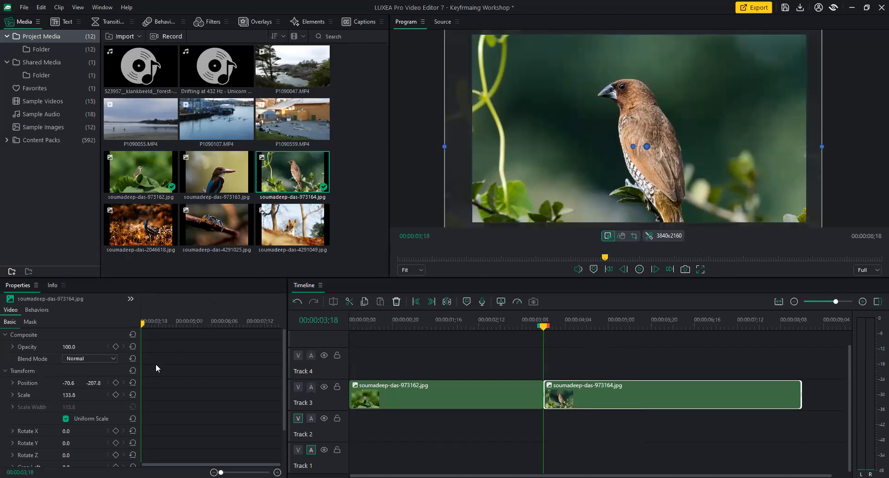
Add position and scale keyframes to the second image at its start, 00:00:03;18
left_click(116, 384)
left_click(116, 395)
left_click_drag(284, 389, 286, 351)
Set the second image's scale to 100 and position to 0, 0 at 00:00:06;08 as ending keyframes
left_click_drag(144, 321, 214, 324)
left_click(70, 398)
type("100")
key("Return")
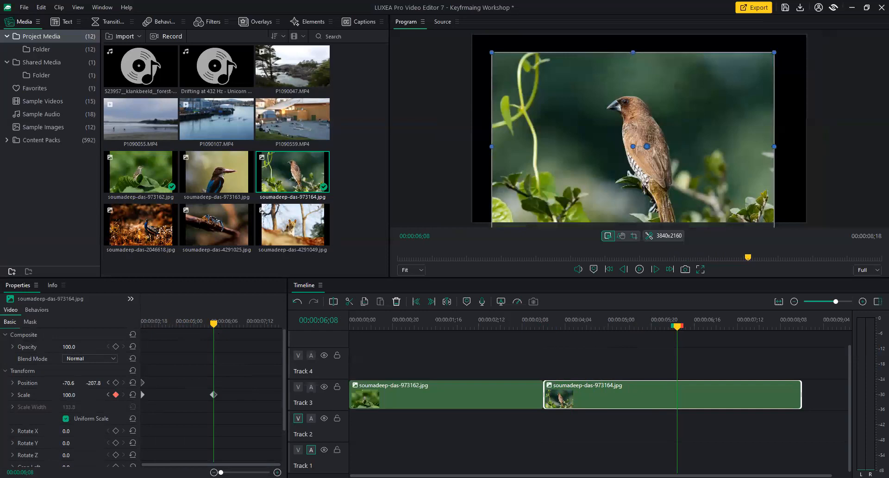
left_click(67, 382)
type("0")
key("Tab")
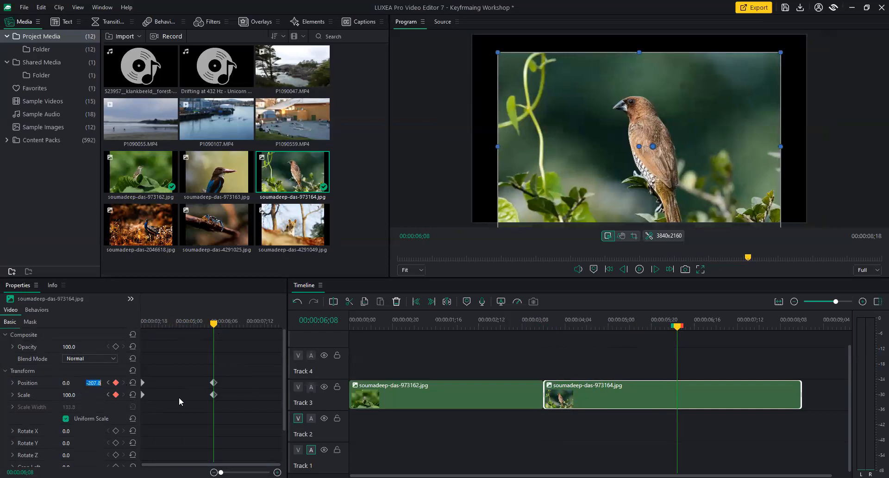
type("0")
key("Return")
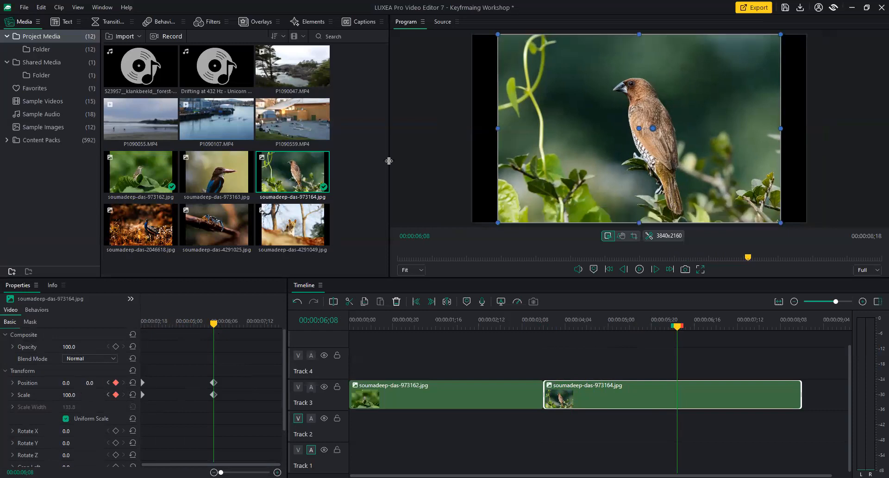
Enlarge the second image's ending scale to about 118.5 with position 0, 200, and move those keyframes nearer the clip's end
left_click_drag(497, 128, 472, 128)
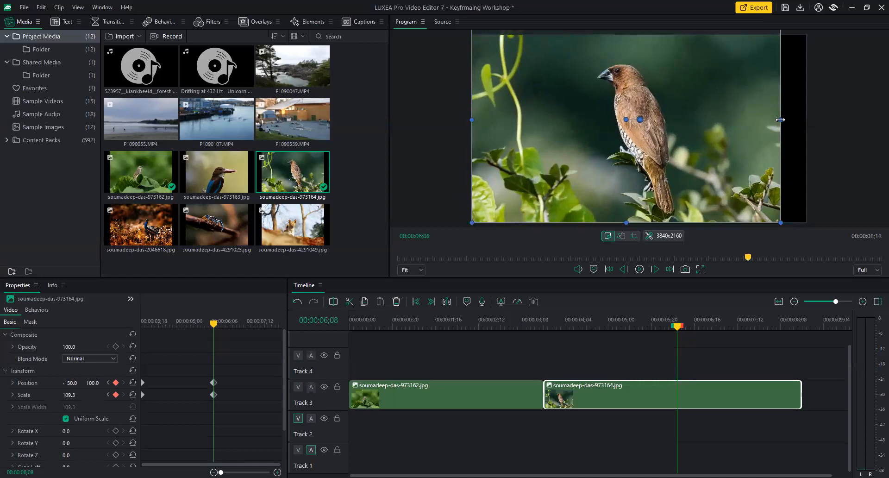
left_click_drag(781, 120, 806, 120)
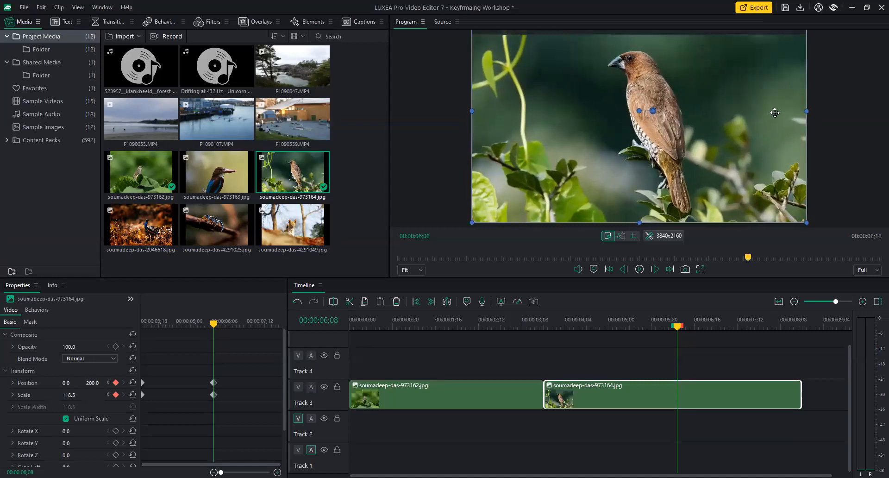
left_click_drag(234, 375, 267, 406)
Play both clips from the beginning and move the second image's ending position and scale keyframes to 00:00:07;09
left_click_drag(773, 327, 526, 326)
key("Home")
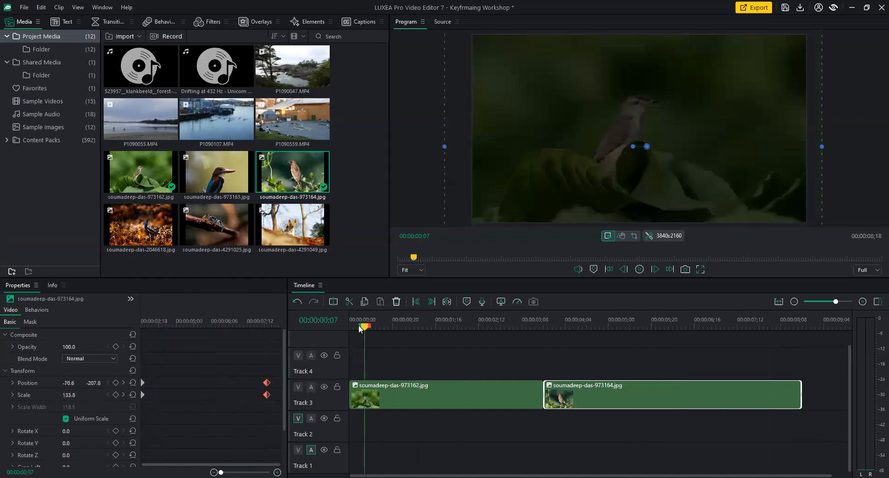
key("space")
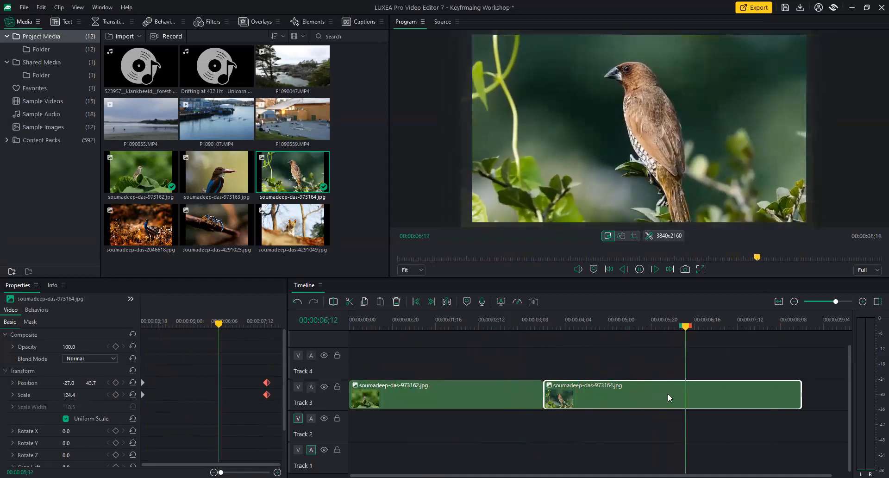
key("space")
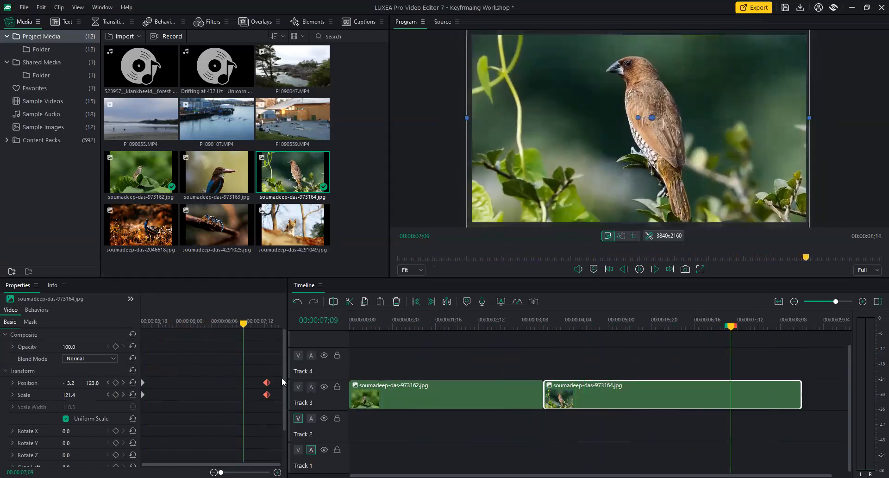
left_click_drag(267, 387, 243, 386)
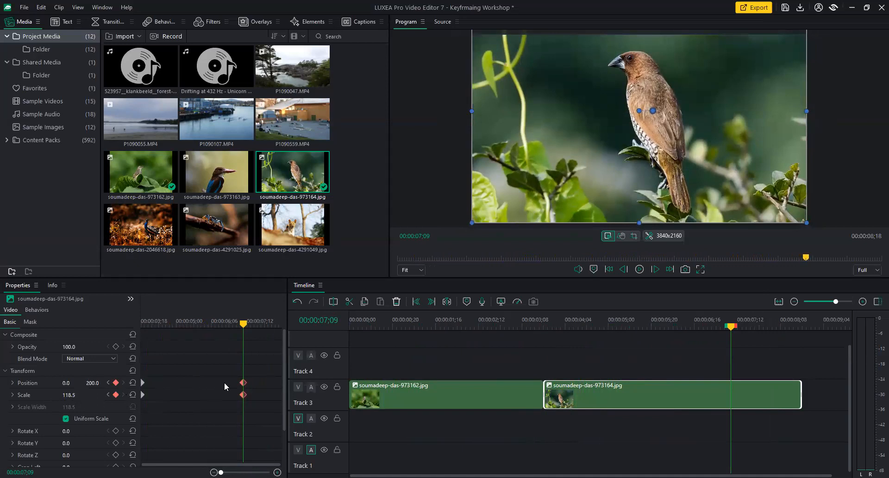
Set the second image's starting scale to 125 at 00:00:03;18 and reposition it to about -49, -85
left_click(191, 324)
left_click_drag(191, 327, 127, 327)
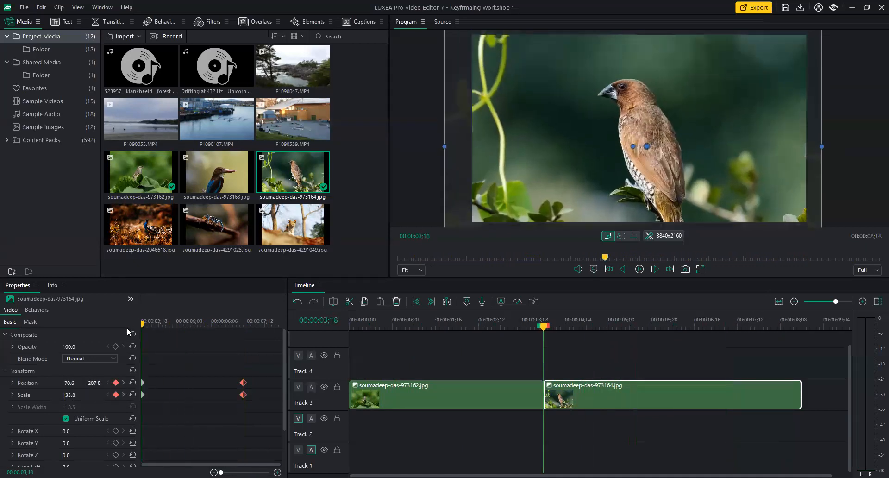
left_click(69, 394)
type("125")
key("Return")
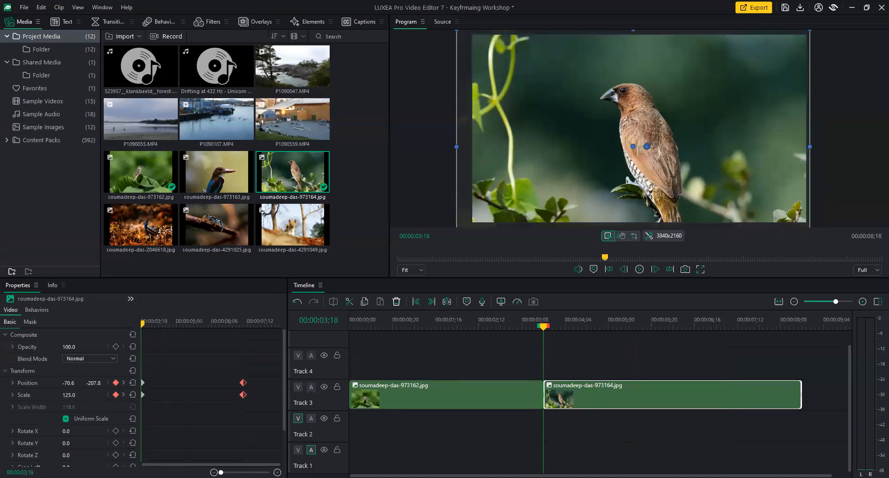
left_click_drag(712, 153, 717, 148)
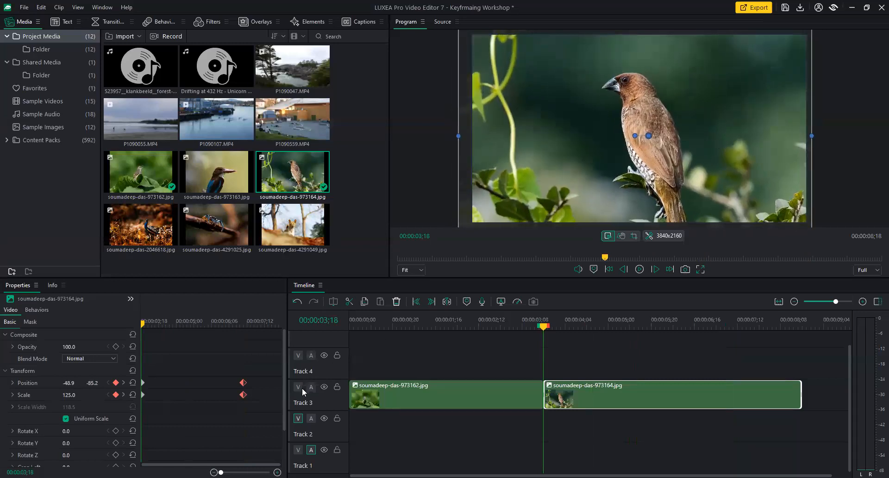
Play the second image's zoom-out and move its ending position and scale keyframes to the clip's end at 00:00:08;18
key("space")
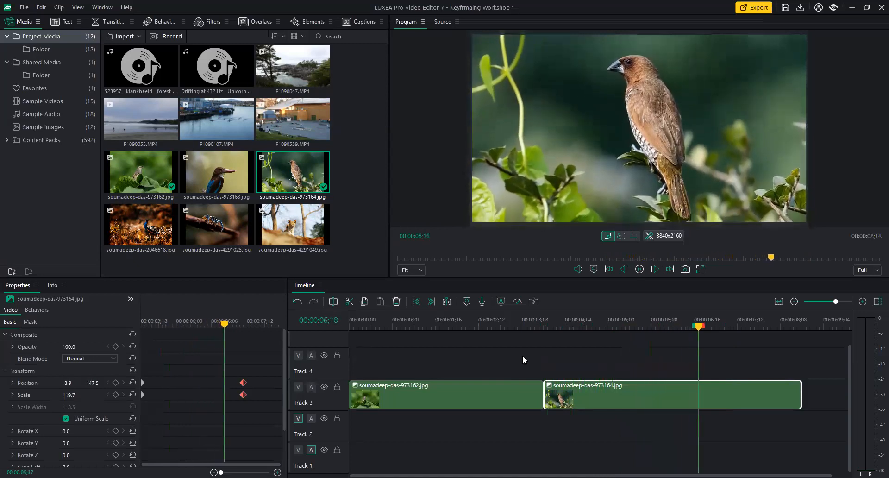
key("space")
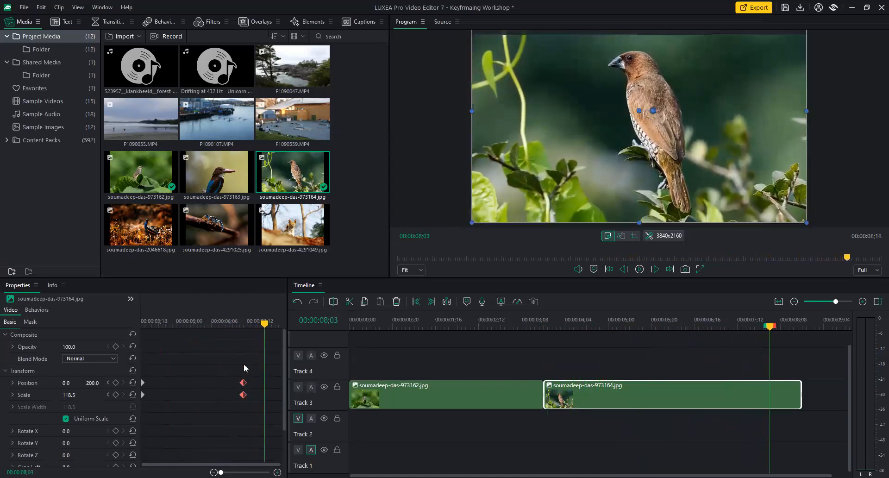
left_click_drag(243, 394, 281, 397)
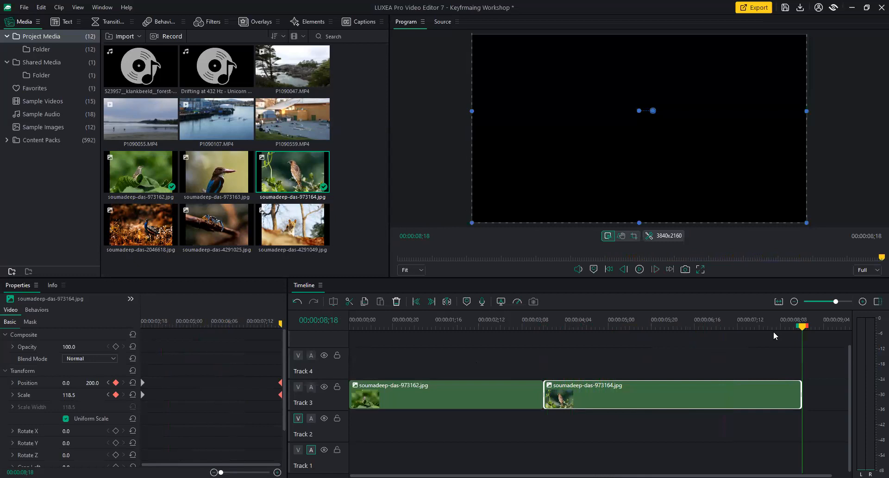
key("space")
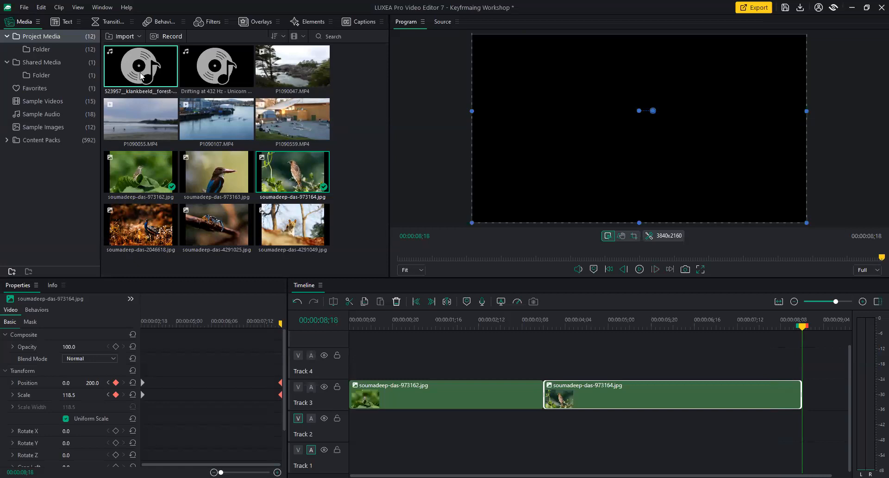
Add the forest-summer audio file at the start of Track 2 and return to the beginning of the sequence
left_click_drag(140, 74, 343, 434)
left_click(603, 326)
left_click_drag(603, 328, 332, 348)
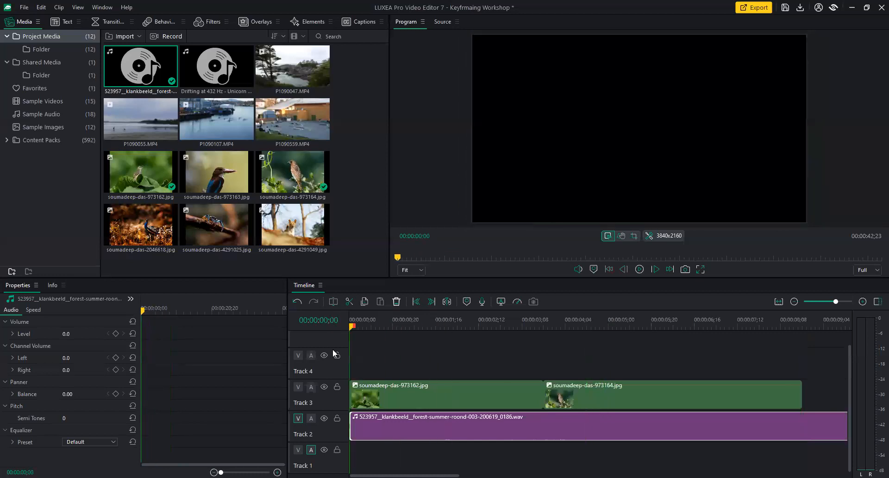
Play the two-image sequence with its forest audio from the beginning
key("space")
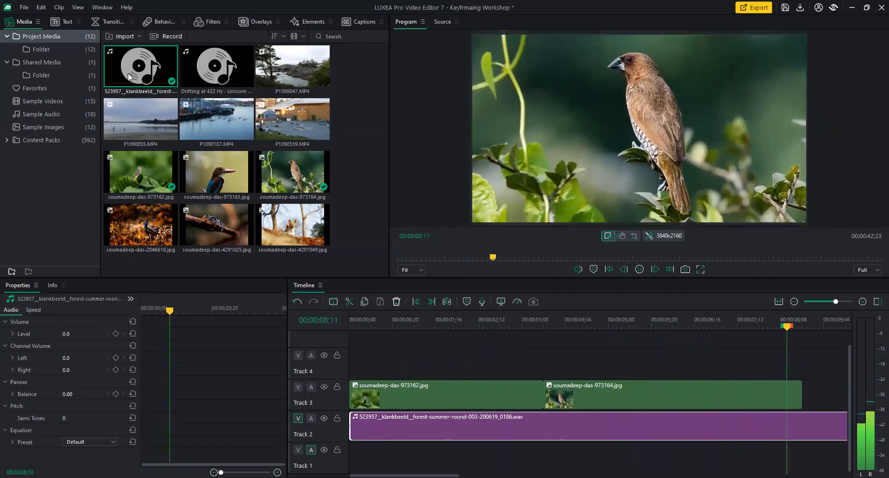
left_click(639, 269)
scroll(370, 454, "left", 5)
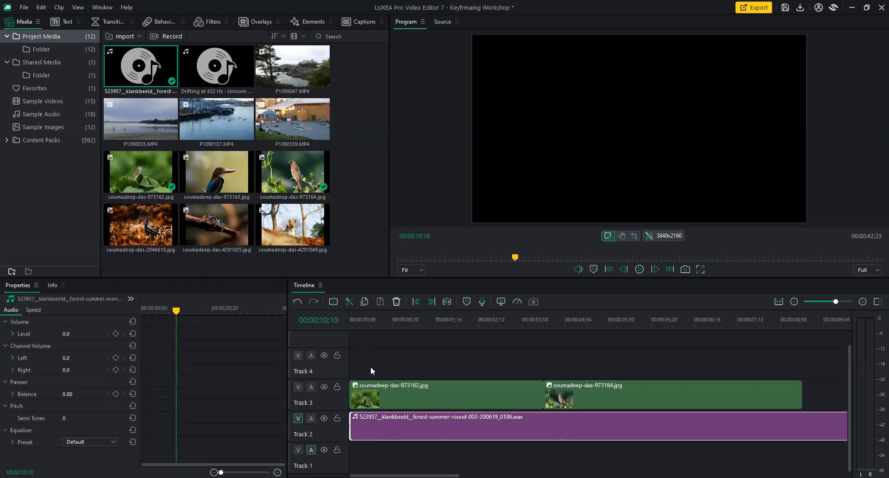
left_click_drag(368, 319, 332, 329)
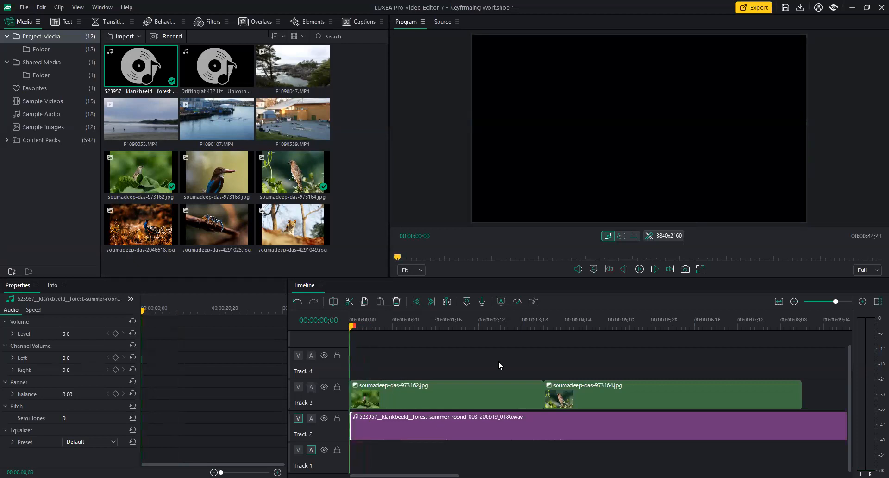
key("space")
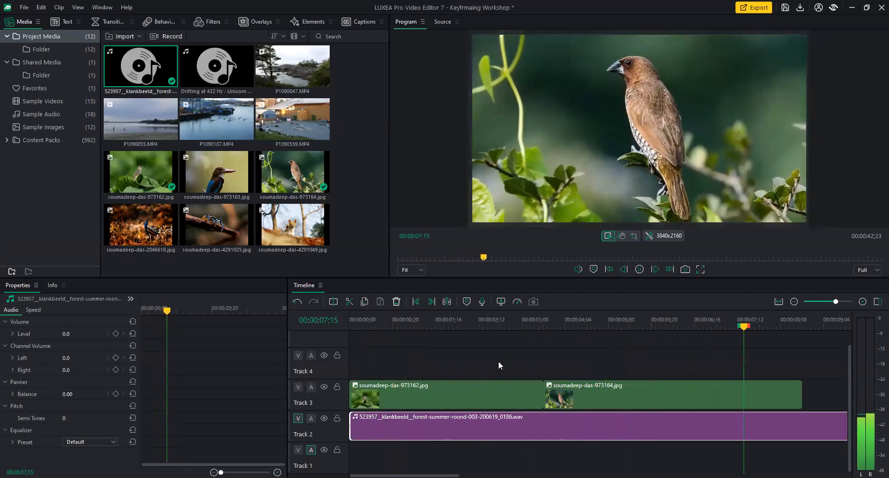
key("space")
Split the forest audio at the second image's end, 00:00:08;18, and delete the remainder
left_click_drag(799, 328, 804, 329)
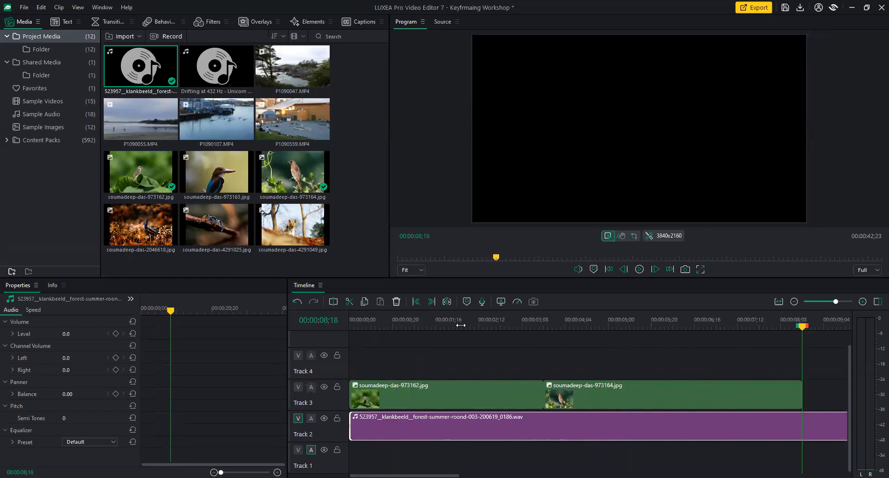
left_click(333, 302)
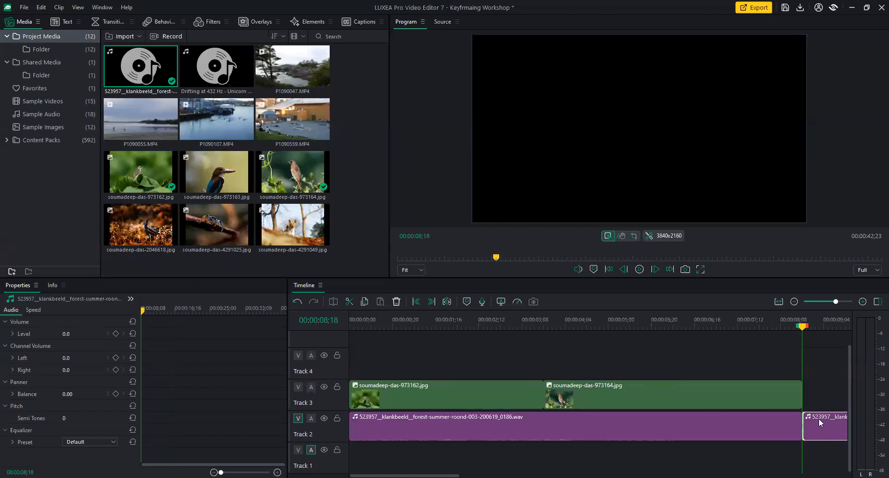
key("Delete")
Keyframe the forest audio's volume level at 0 at the clip's start and 12 at 00:00:01;16
left_click(388, 329)
left_click(392, 421)
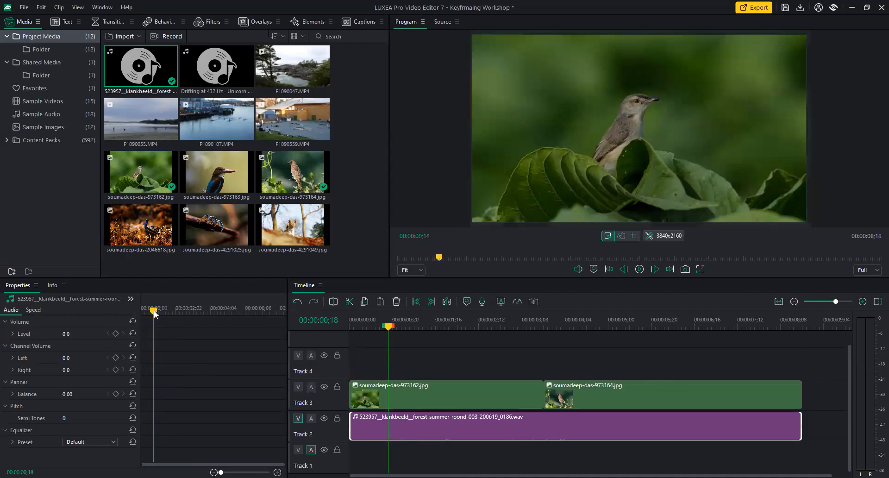
left_click_drag(153, 310, 119, 329)
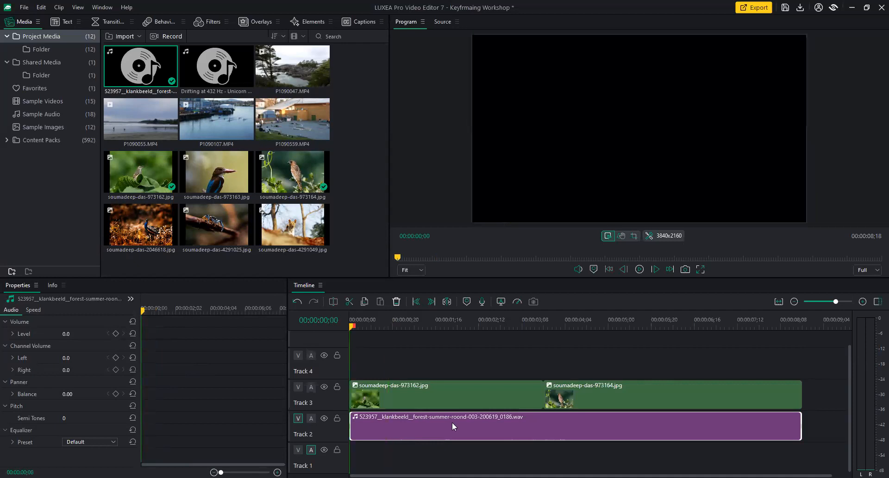
left_click(115, 334)
key("space")
left_click(70, 334)
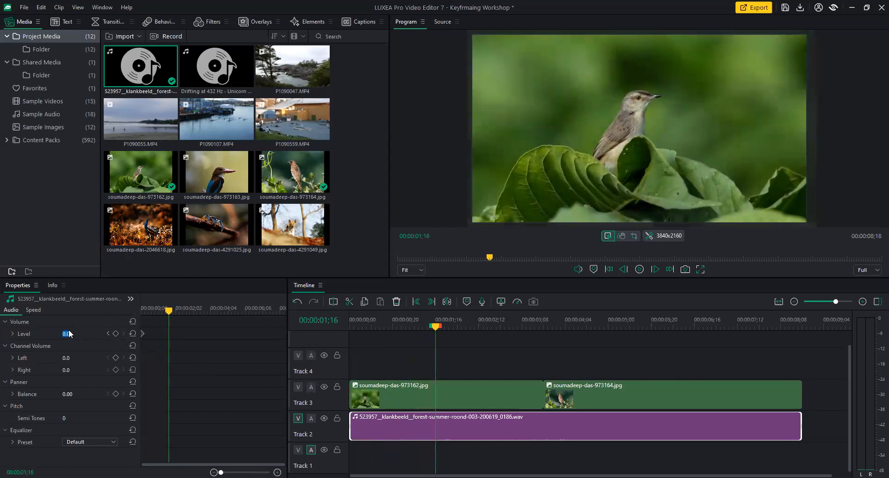
type("12")
key("Return")
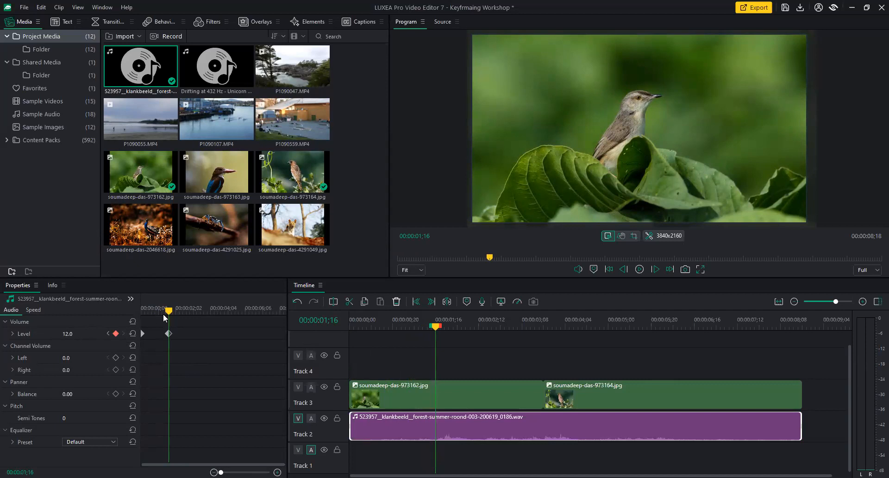
Play the sequence from the beginning to check the rising audio level
mouse_move(169, 310)
left_mouse_down()
mouse_move(159, 310)
mouse_move(168, 314)
left_mouse_up()
left_click_drag(170, 311, 141, 314)
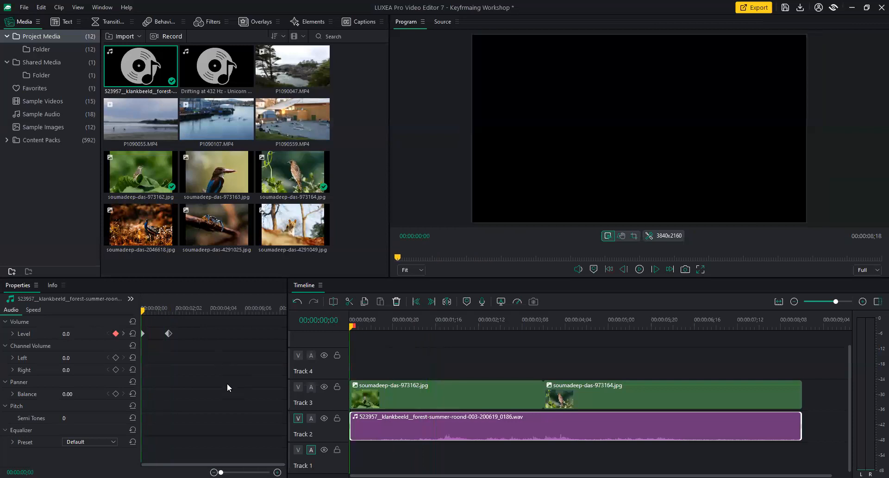
key("space")
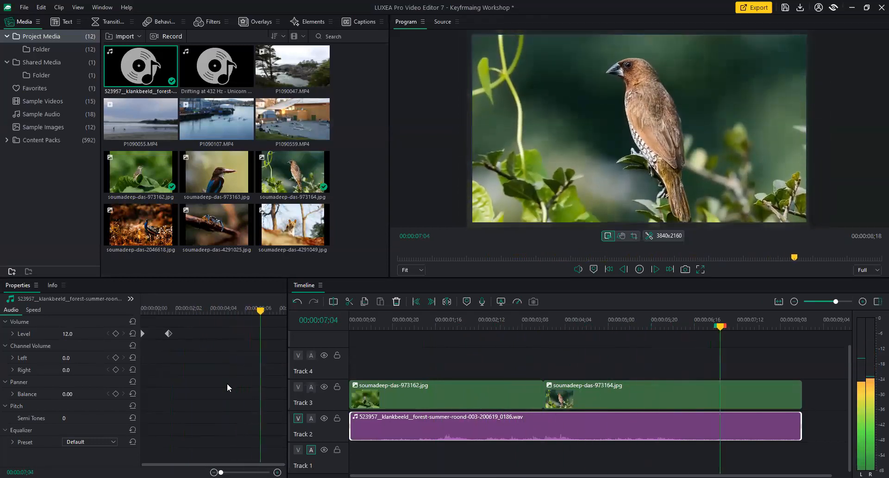
key("space")
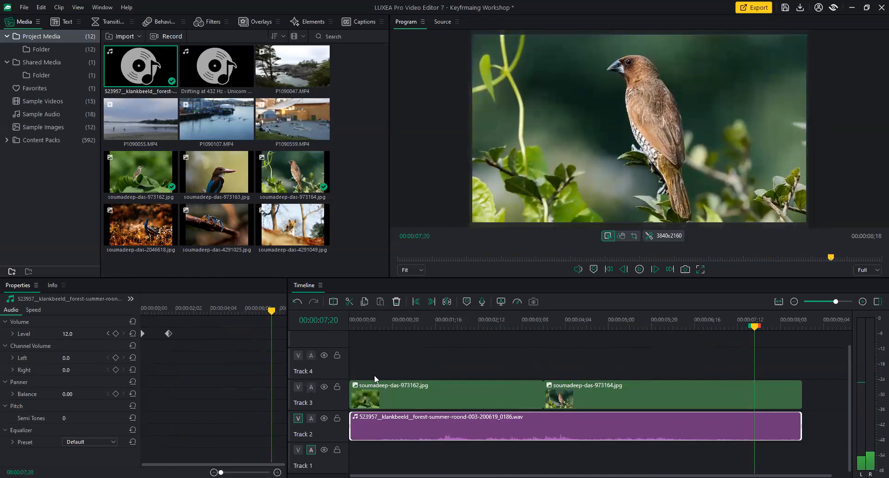
Trim the ends of the second image and the forest audio to 00:00:07;20
left_click(726, 401)
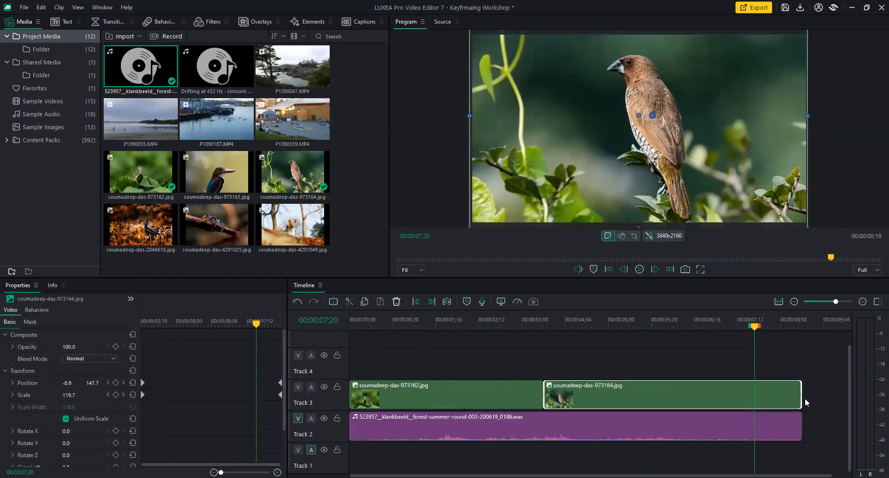
left_click_drag(761, 393, 754, 424)
left_click(794, 430)
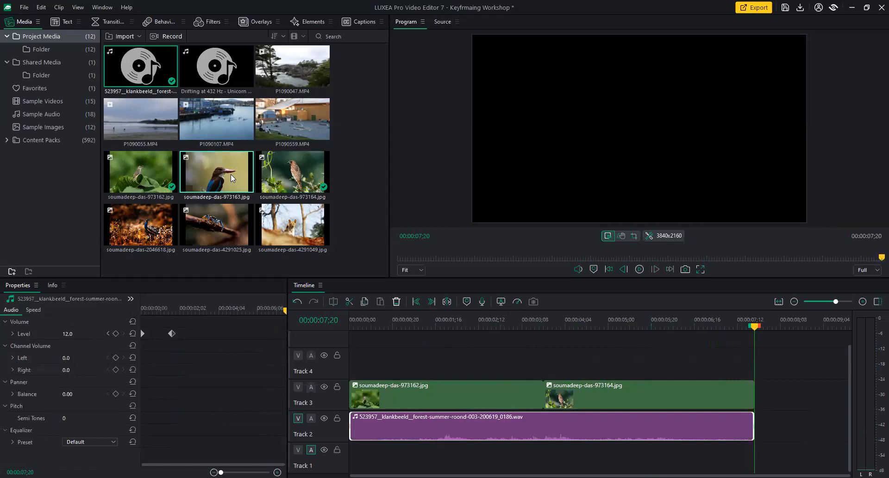
Preview soumadeep-das-2046618.jpg, insert it at 00:00:07;20, and place it on Track 3 directly after the second image
double_click(155, 219)
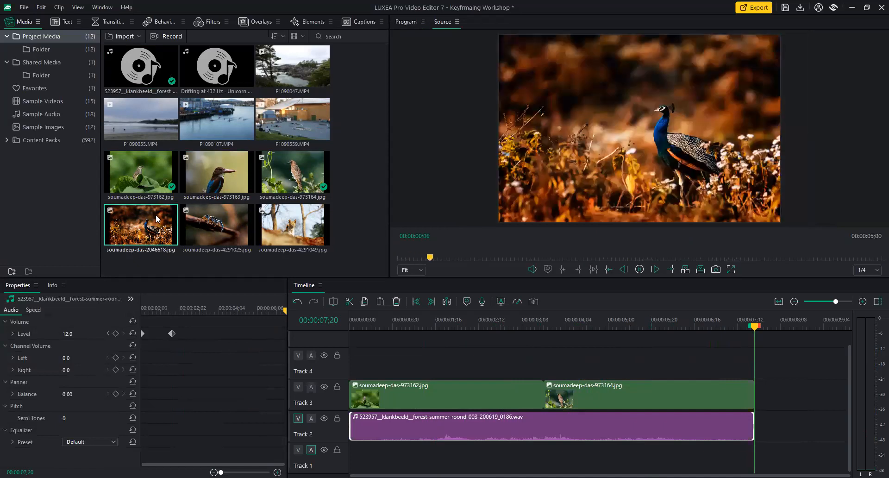
left_click_drag(552, 259, 462, 260)
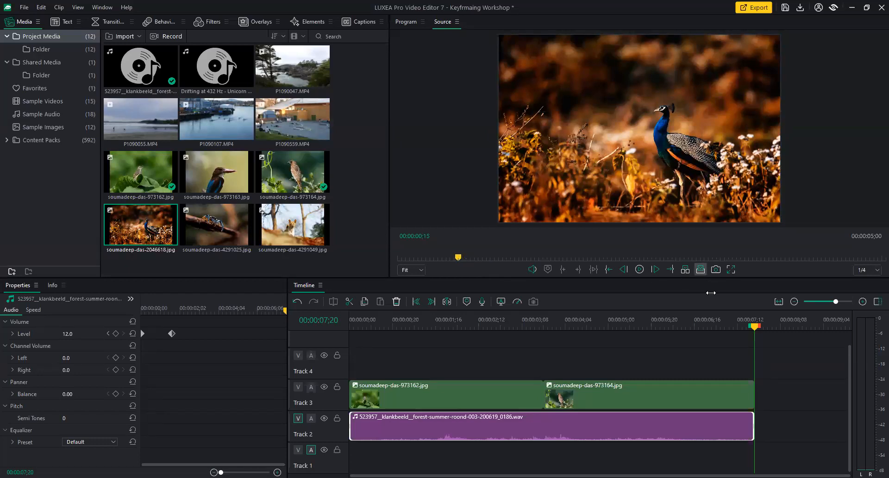
left_click(700, 268)
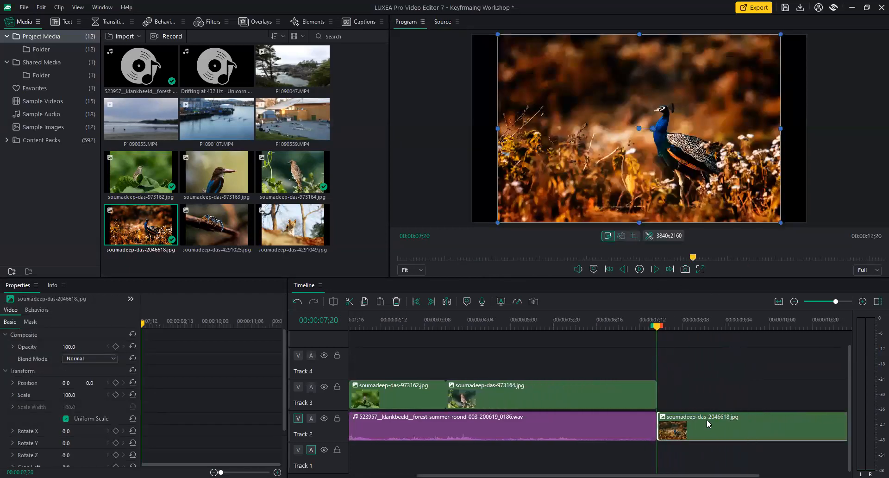
left_click_drag(673, 423, 671, 393)
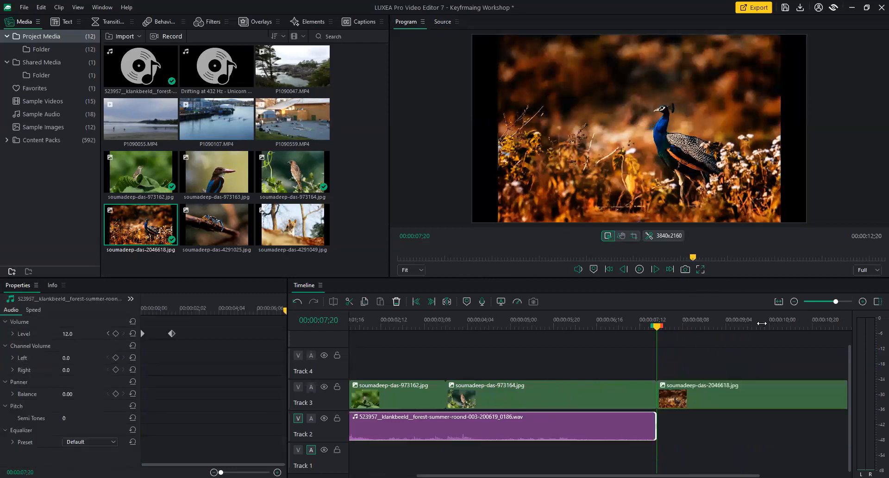
Fit the whole sequence in the timeline and extend the forest audio to the peacock image's end at 00:00:12;20
left_click(778, 301)
left_click_drag(600, 475, 594, 476)
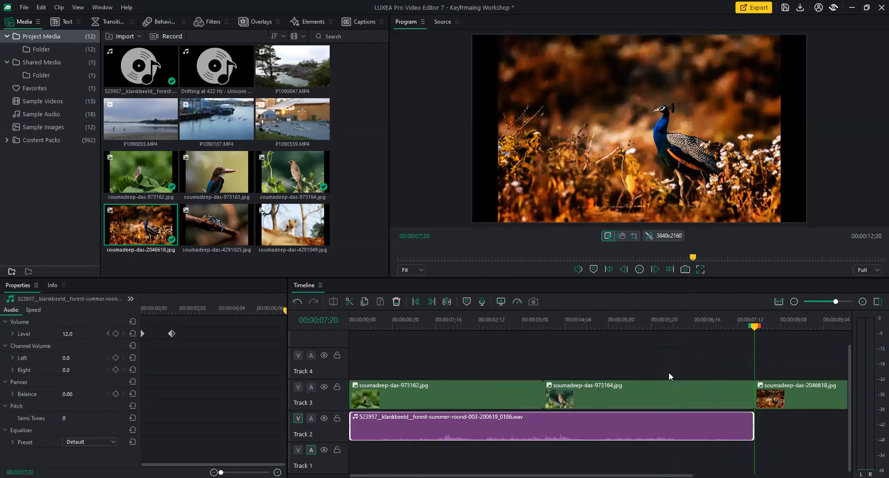
left_click(779, 302)
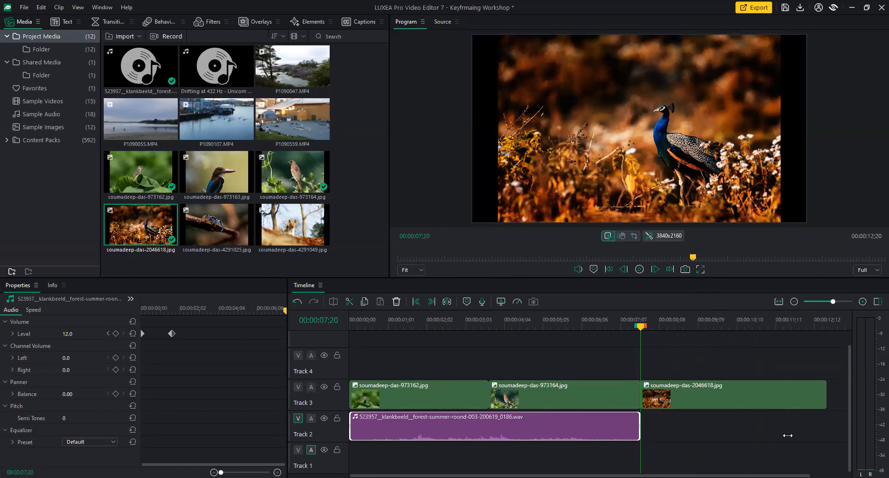
left_click_drag(827, 438, 827, 438)
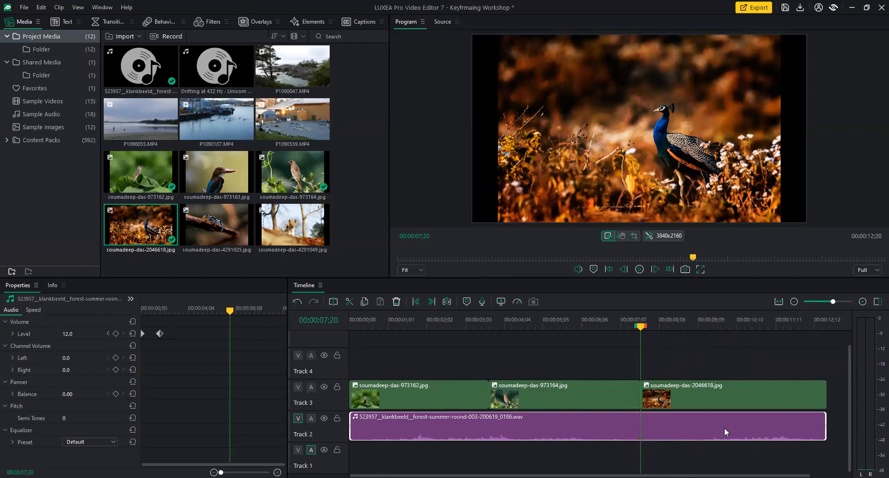
Enlarge the peacock image to fill the frame, at a scale of about 129.3 and position of about 62, 316
left_click(703, 385)
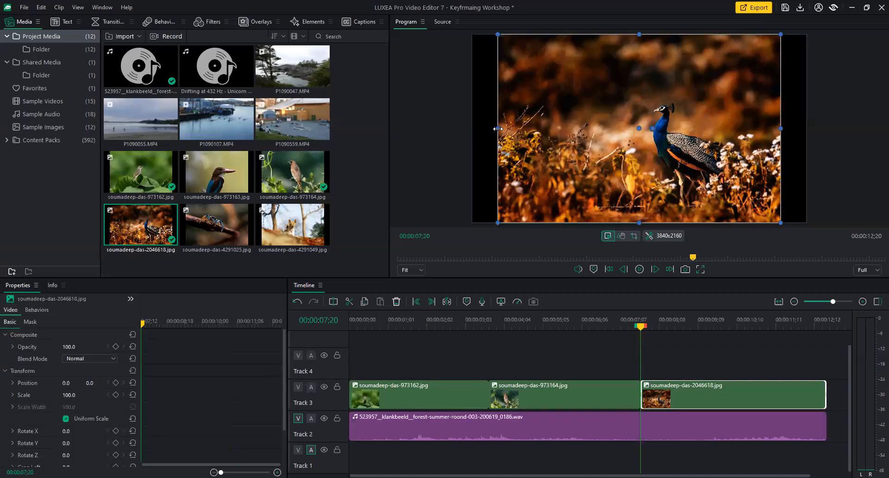
left_click_drag(498, 128, 464, 120)
left_click_drag(780, 118, 827, 117)
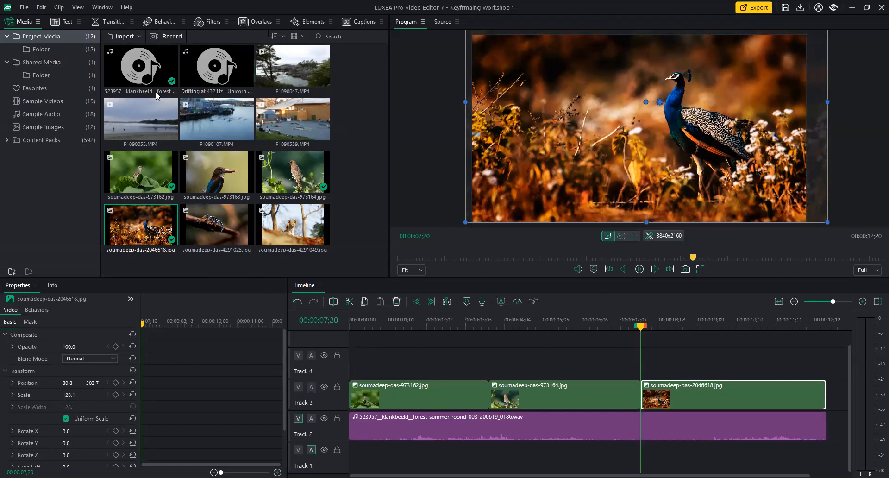
left_click_drag(641, 328, 646, 328)
left_click_drag(680, 154, 679, 152)
left_click_drag(463, 102, 460, 101)
left_click_drag(575, 128, 578, 131)
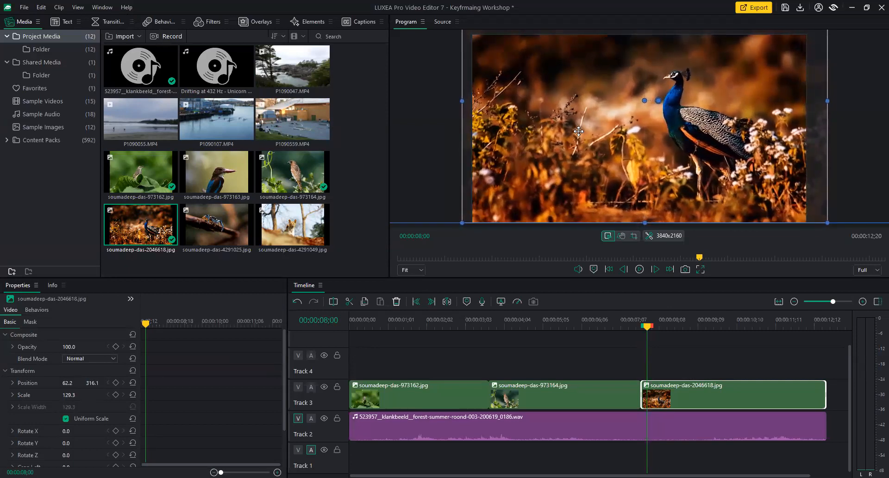
Add position and scale keyframes to the peacock image and move them to its start at 00:00:07;20
left_click(116, 382)
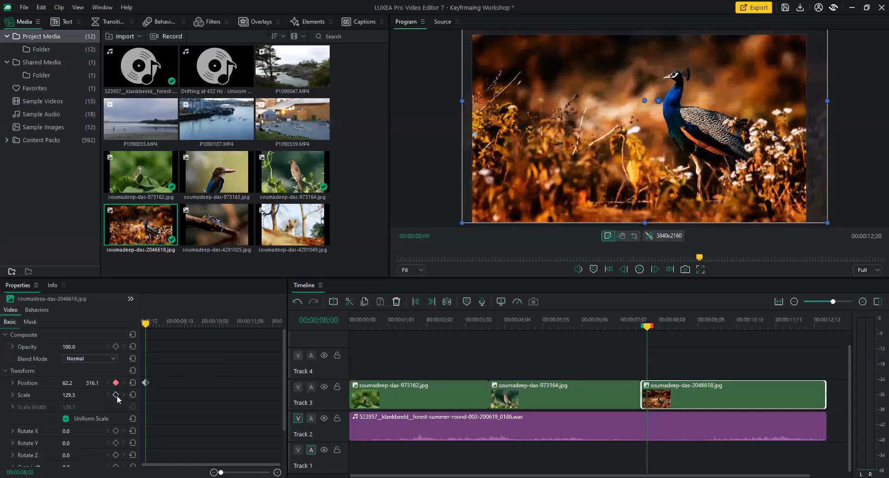
left_click_drag(177, 376, 145, 398)
left_click_drag(138, 324, 162, 323)
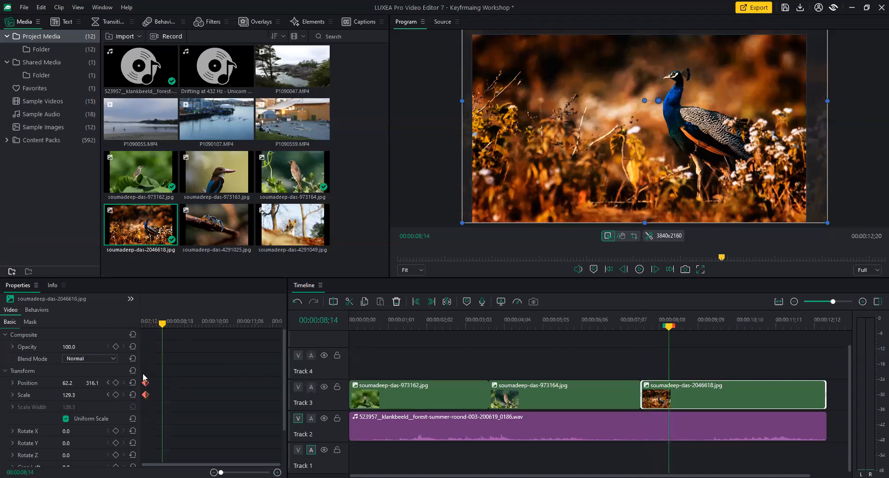
mouse_move(145, 388)
left_mouse_down()
mouse_move(191, 389)
mouse_move(141, 387)
left_mouse_up()
left_click(108, 383)
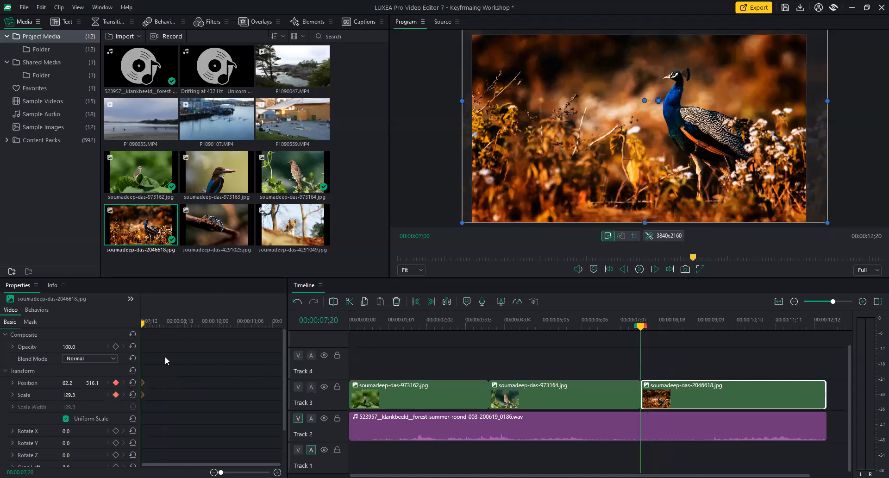
Reposition the peacock image to -97, 316.1 as an ending keyframe and move that keyframe to the clip's end at 00:00:12;19
left_click_drag(142, 325, 245, 329)
left_click_drag(729, 181, 713, 183)
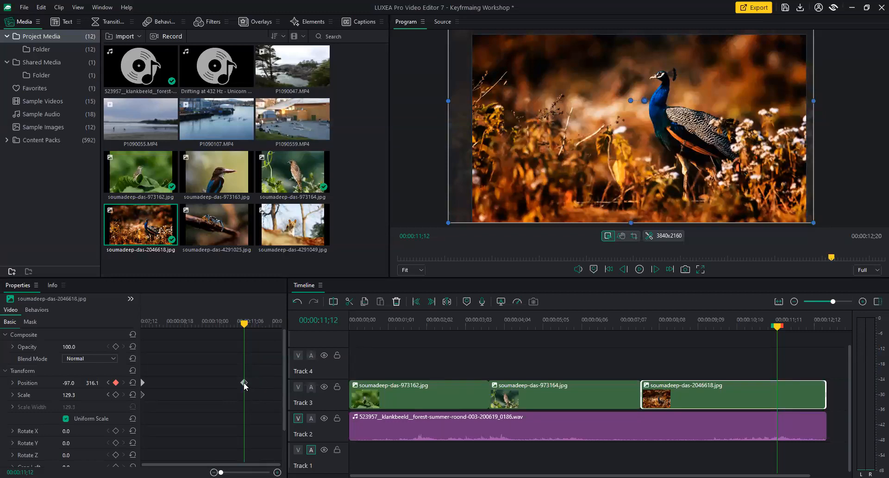
left_click_drag(246, 383, 281, 382)
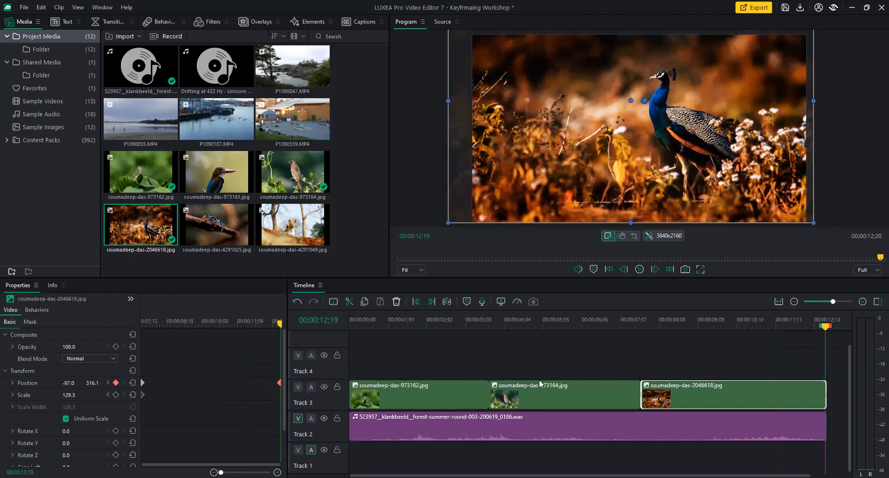
Play the peacock clip from near its start to review the keyframed pan
left_click(653, 325)
key("space")
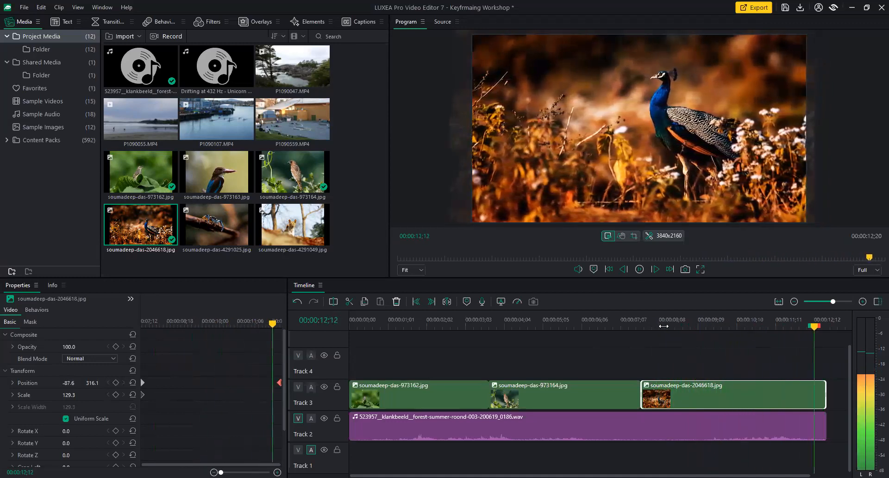
left_click(663, 326)
key("space")
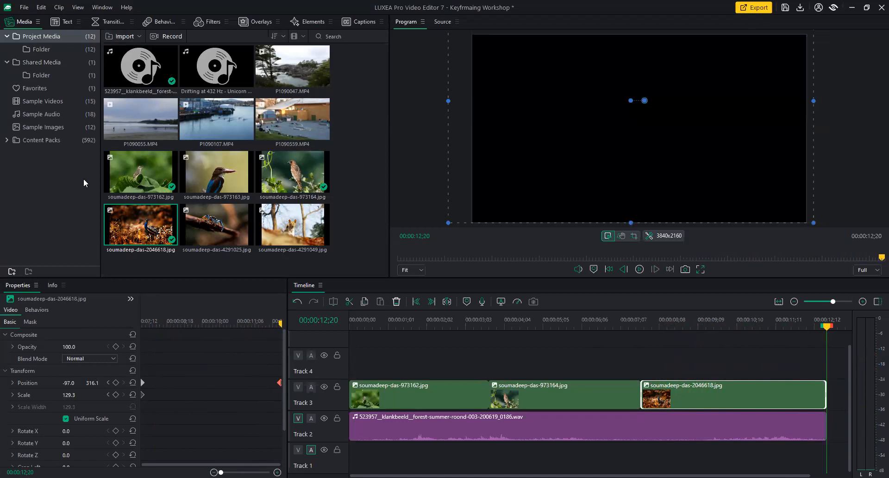
Add Fade transitions at both cuts between the three bird images on Track 3
left_click(107, 22)
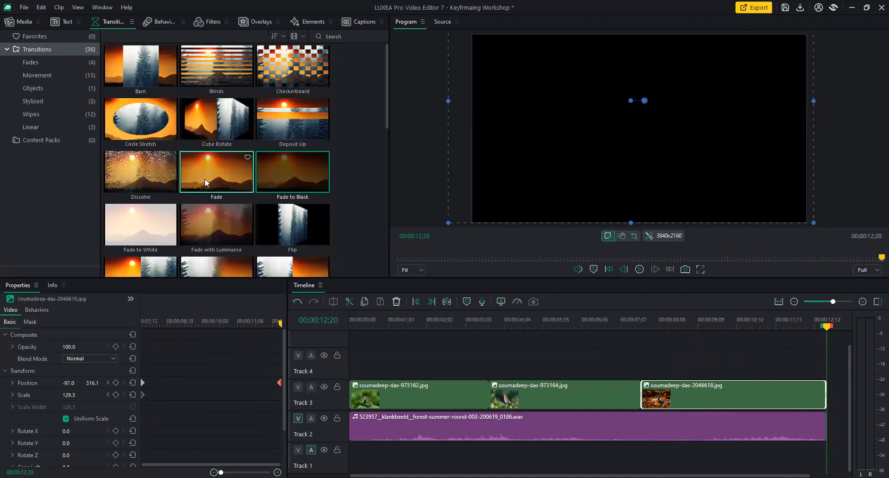
left_click_drag(205, 179, 644, 387)
left_click_drag(207, 177, 488, 394)
Play the whole sequence from the start to review the transitions and keyframed moves
left_click(448, 327)
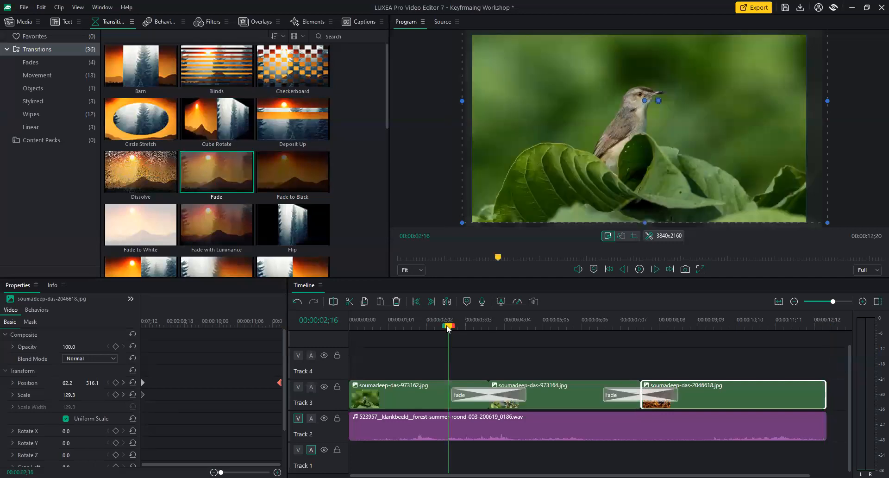
left_click_drag(448, 327, 321, 327)
key("space")
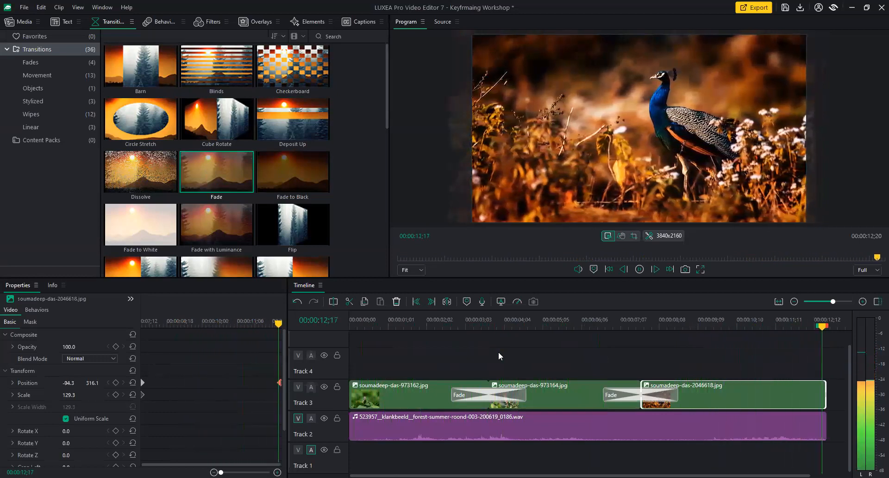
Select the first bird image and inspect its ending position and scale keyframes at the cut
left_click(441, 321)
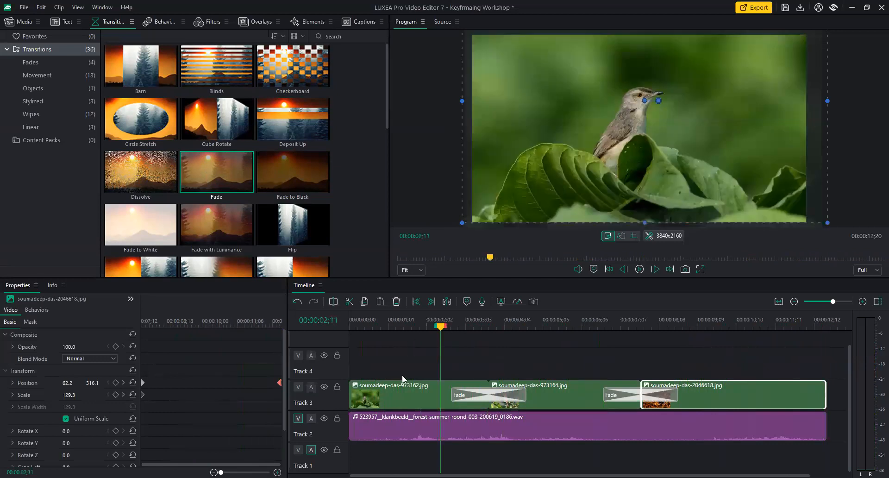
left_click(435, 393)
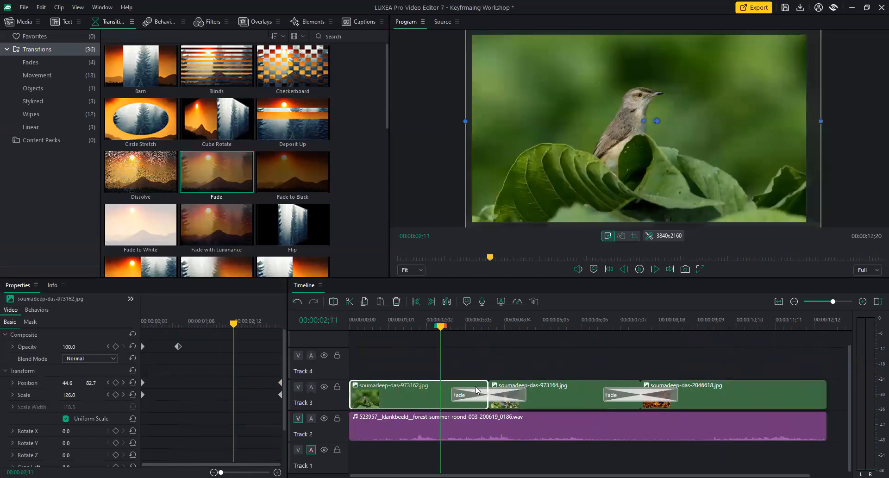
left_click_drag(233, 325, 280, 329)
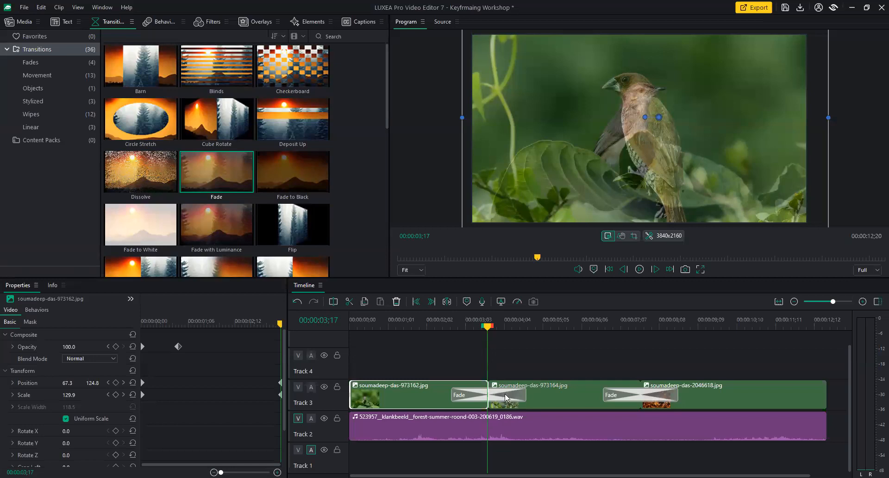
Replay the Fade transition between the first and second bird images
left_click(433, 319)
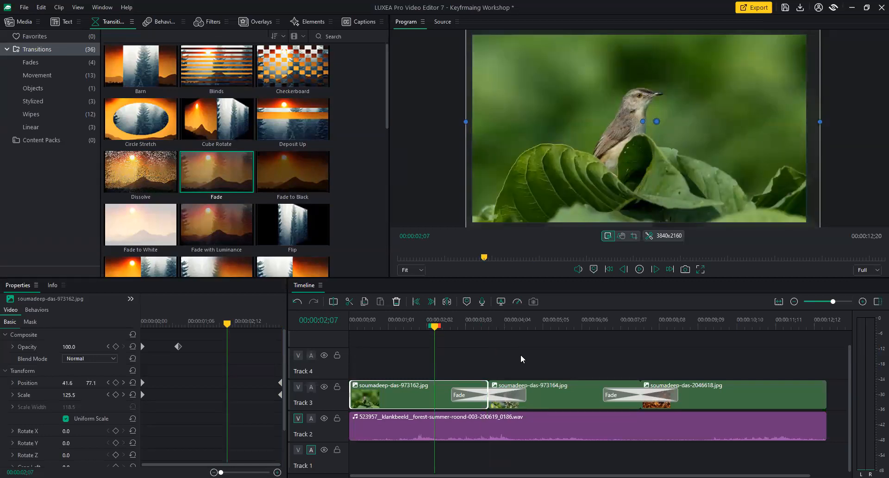
key("space")
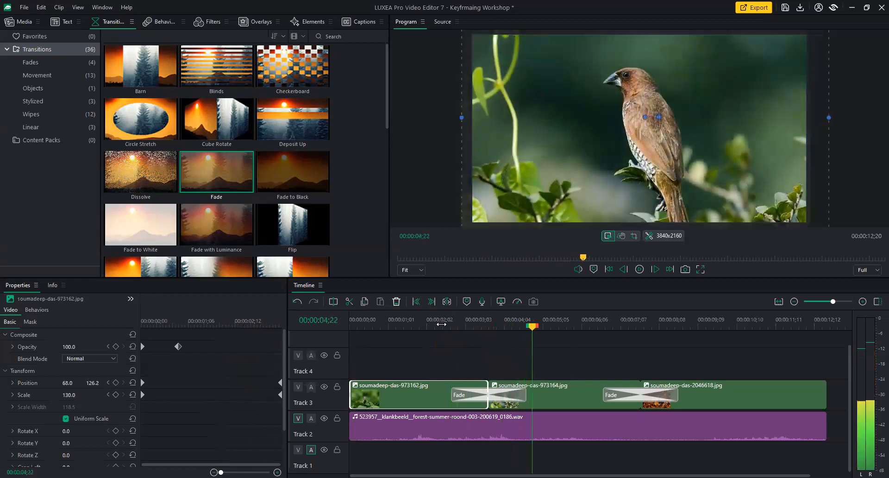
left_click(433, 319)
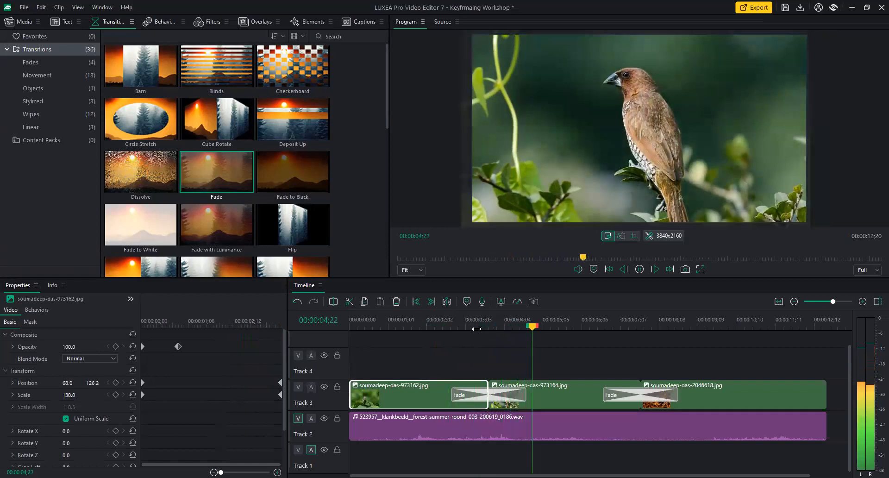
key("space")
left_click(453, 323)
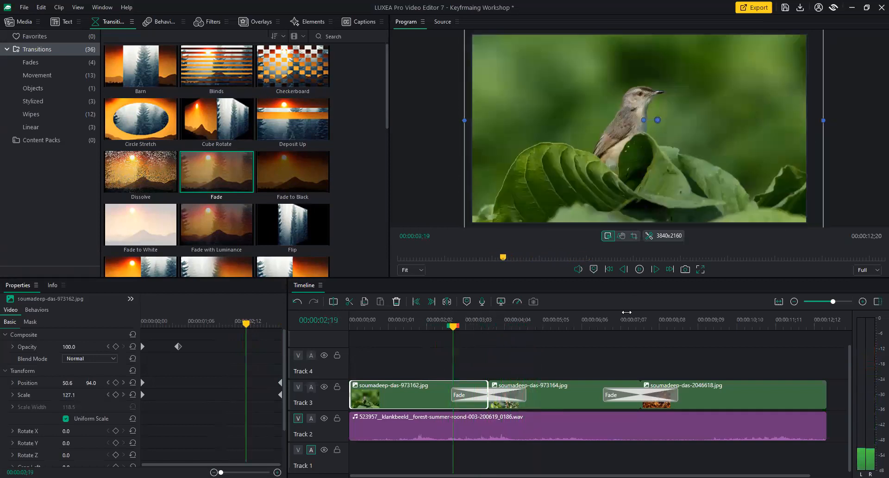
key("space")
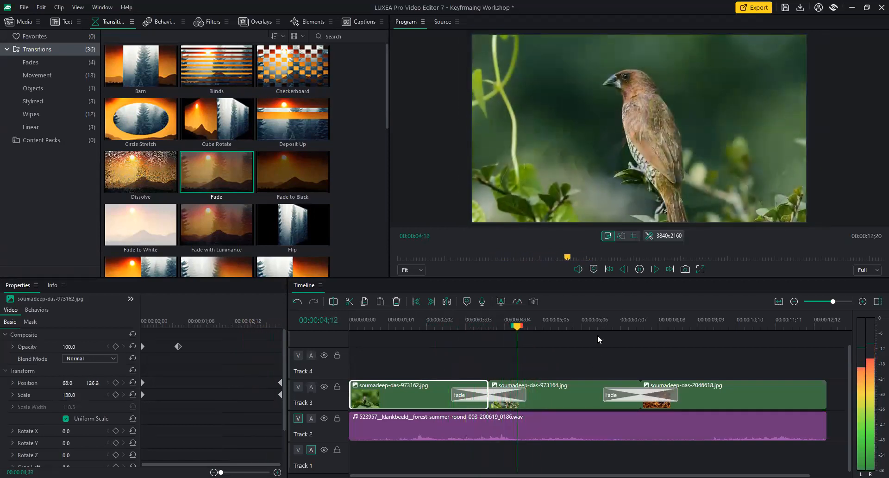
key("space")
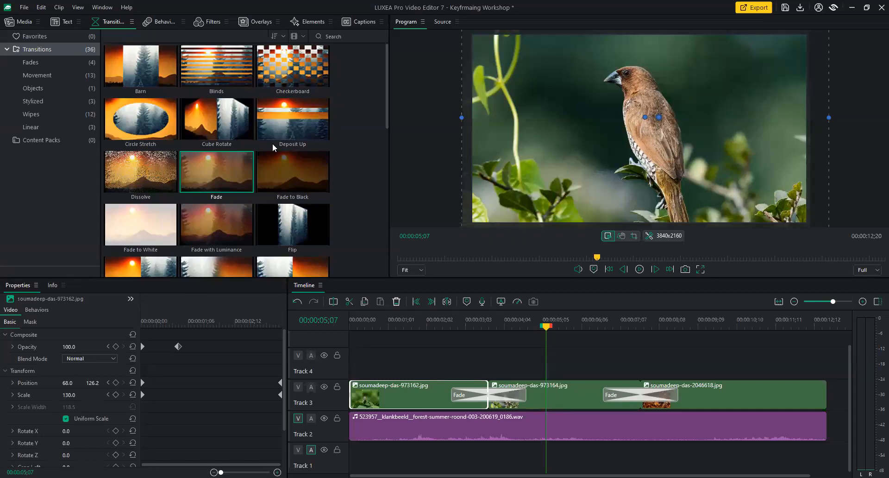
Inspect the first image's opacity keyframes at its start and at 00:00:01;00
left_click(179, 320)
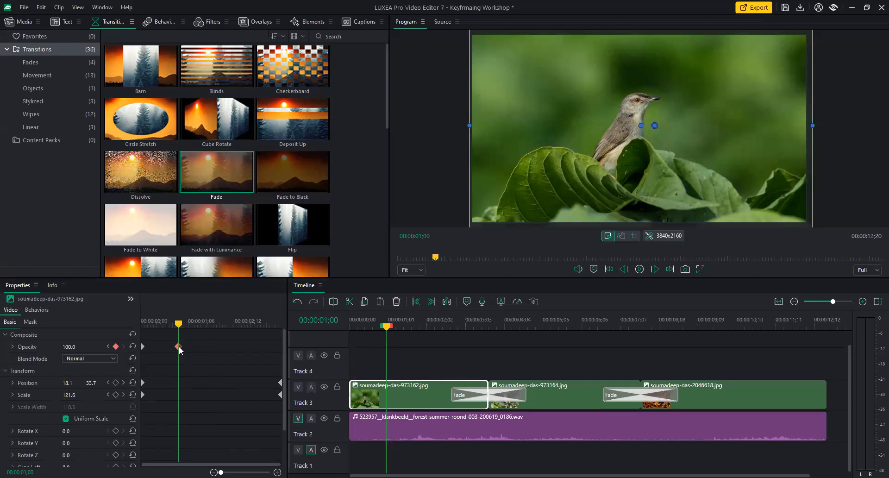
left_click_drag(195, 344, 175, 347)
left_click_drag(179, 324, 141, 327)
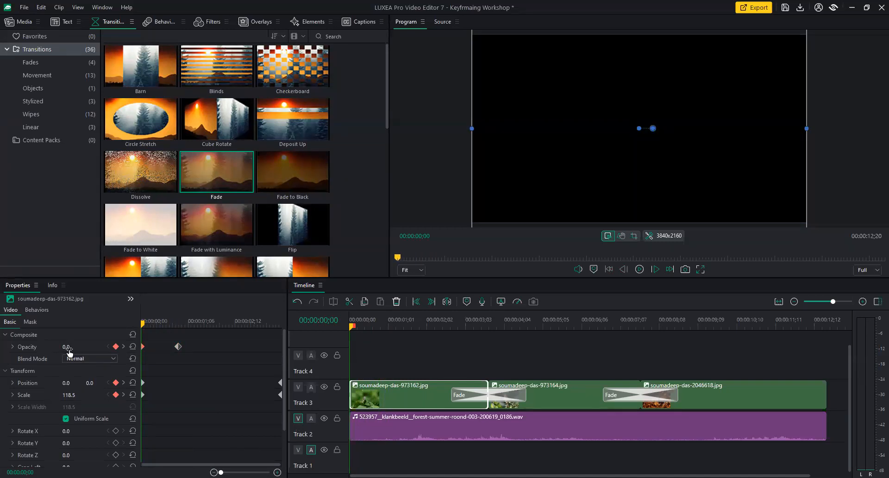
left_click(179, 346)
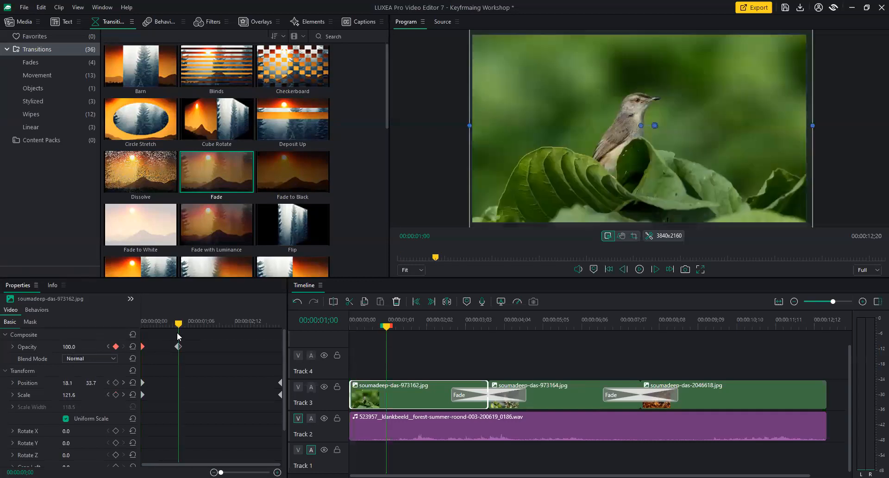
Move the first image's ending opacity keyframe to 00:00:01;22 and check the opacity at both keyframes
left_click(177, 347)
left_click_drag(180, 351, 214, 354)
double_click(214, 348)
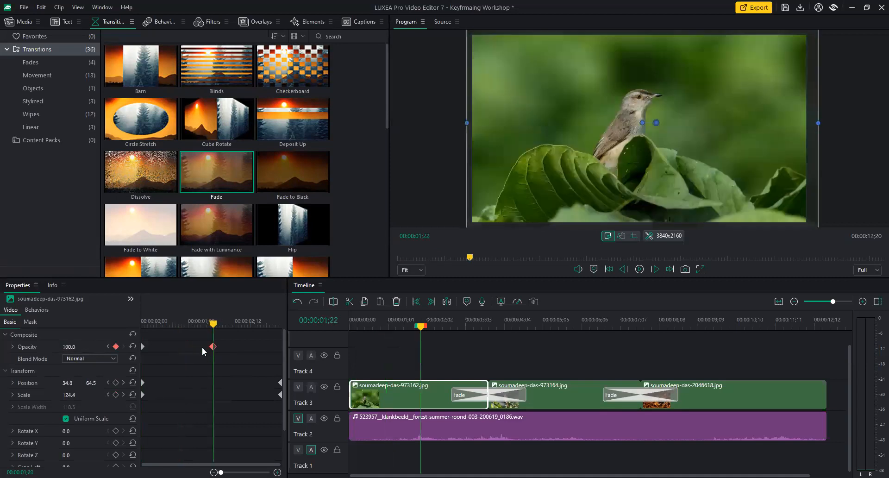
left_click(142, 346)
key("Home")
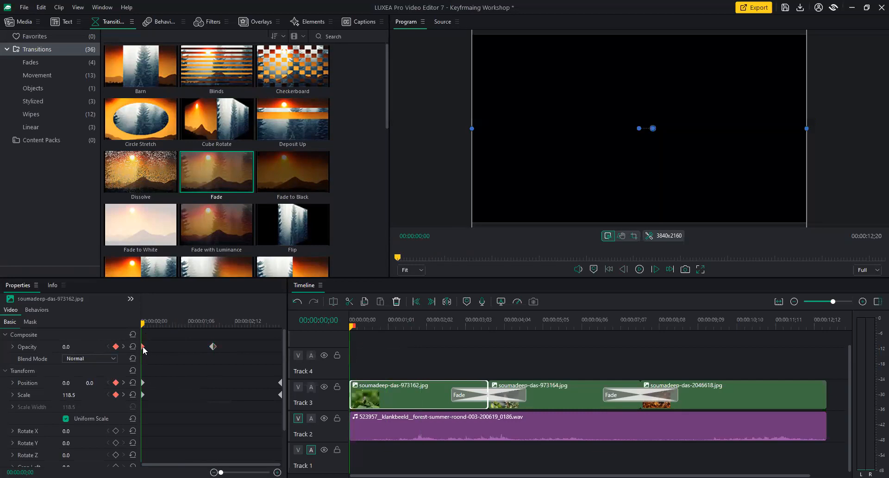
double_click(212, 345)
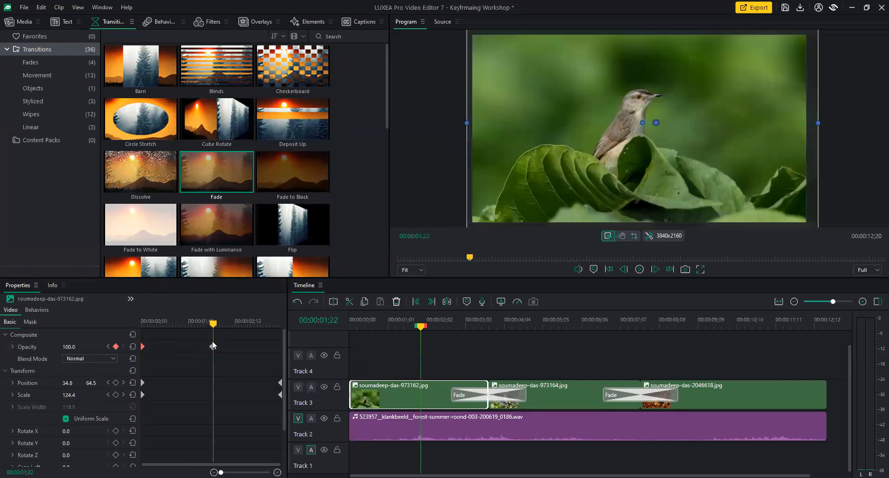
mouse_move(209, 321)
left_mouse_down()
mouse_move(146, 324)
mouse_move(200, 329)
mouse_move(140, 329)
mouse_move(211, 336)
left_mouse_up()
Move the first image's ending opacity keyframe to 00:00:01;06 and scrub across it
left_click_drag(215, 346, 187, 348)
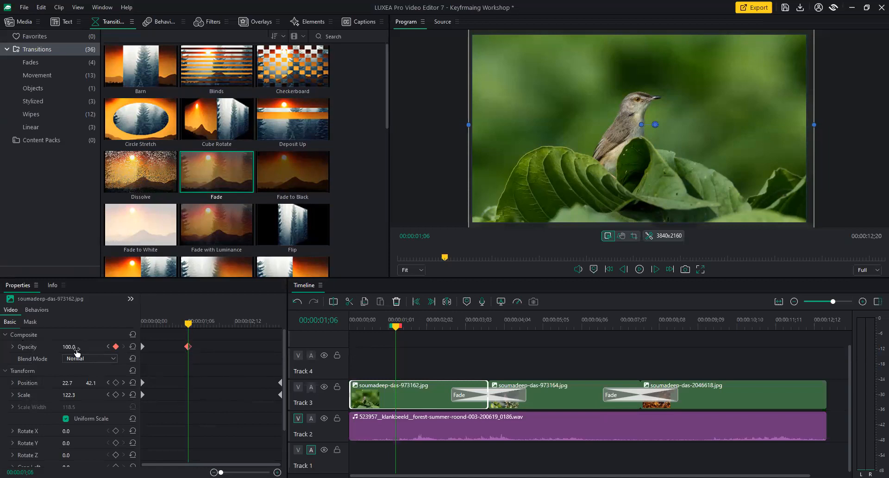
left_click_drag(189, 323, 195, 379)
left_click_drag(193, 323, 238, 340)
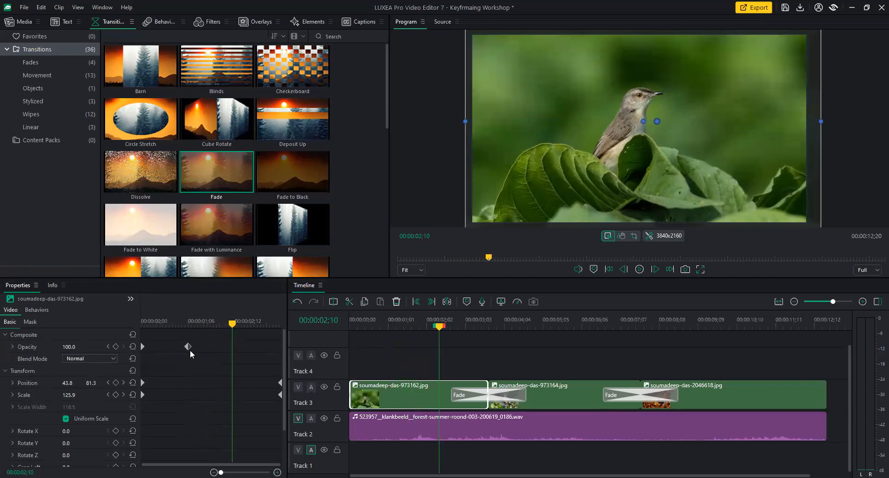
left_click_drag(232, 324, 186, 326)
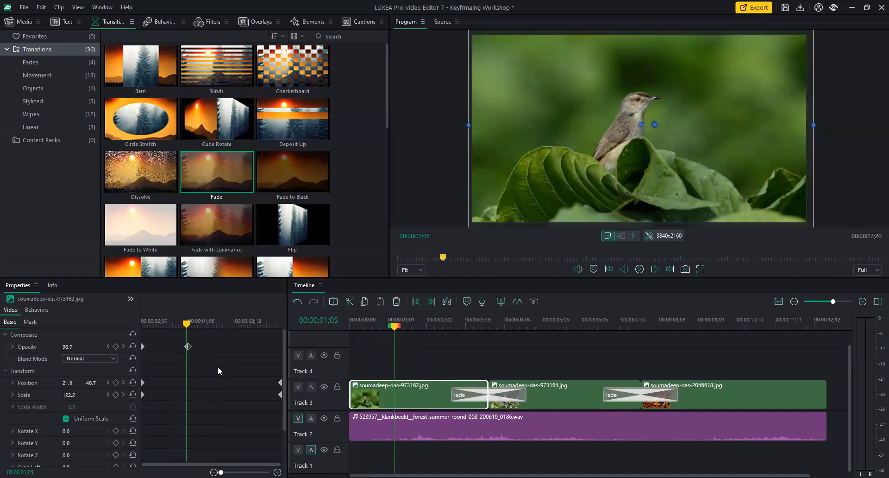
Add opacity keyframes to the first image: 0 at 00:00:01;13 and 100 at 00:00:01;19
mouse_move(187, 324)
left_mouse_down()
mouse_move(233, 324)
mouse_move(198, 329)
left_mouse_up()
left_click(187, 346)
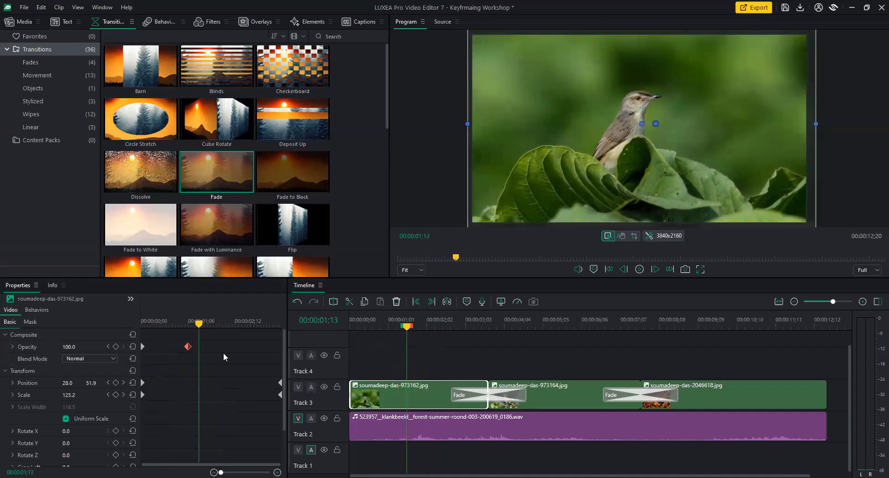
left_click(74, 347)
type("0")
key("Return")
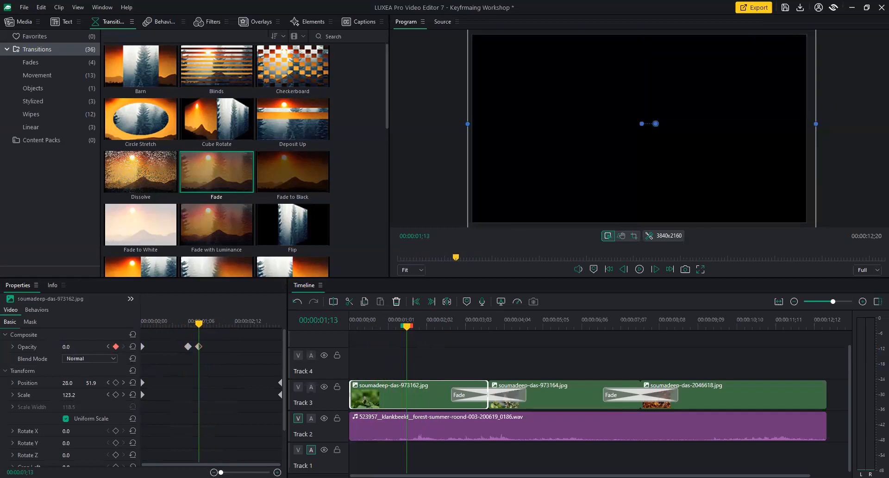
mouse_move(197, 324)
left_mouse_down()
mouse_move(185, 324)
mouse_move(208, 326)
left_mouse_up()
left_click(68, 346)
type("100")
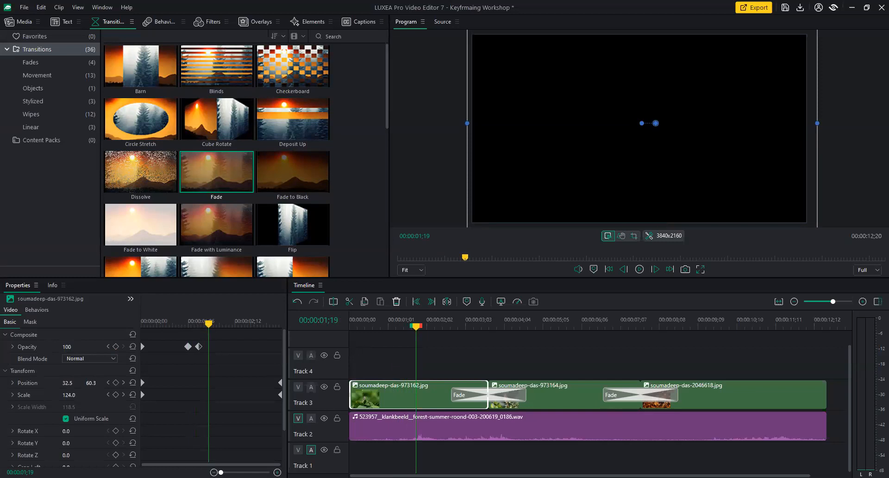
key("Return")
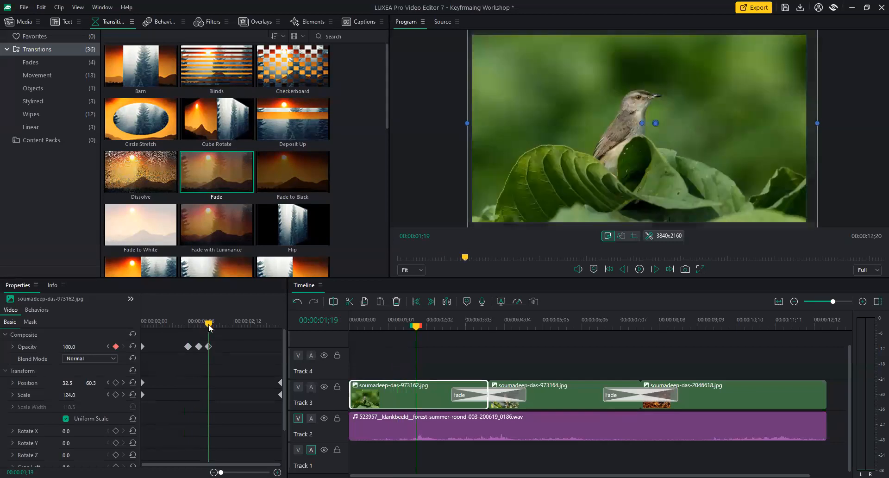
Play the first image from 00:00:00;21 to review the opacity dip
left_click_drag(208, 324, 174, 323)
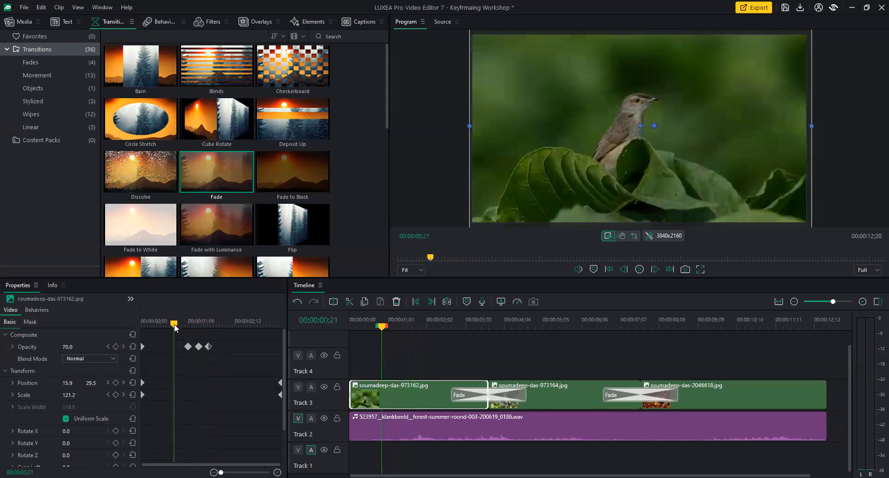
key("space")
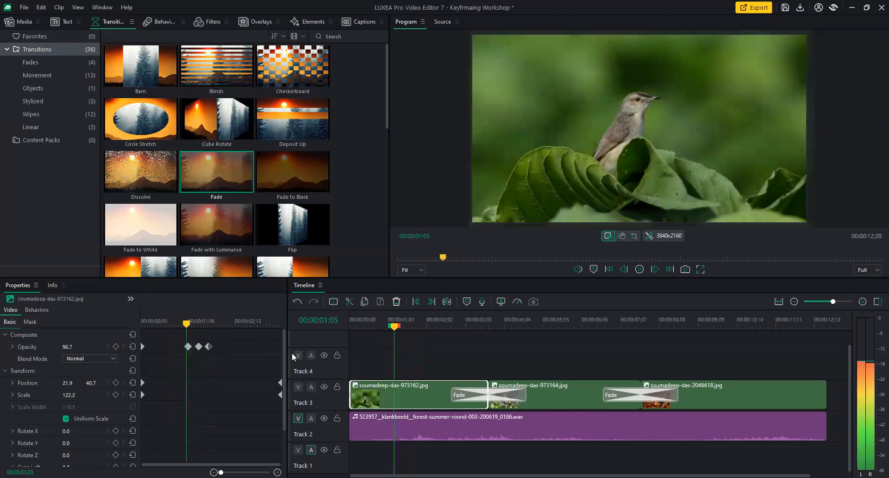
key("space")
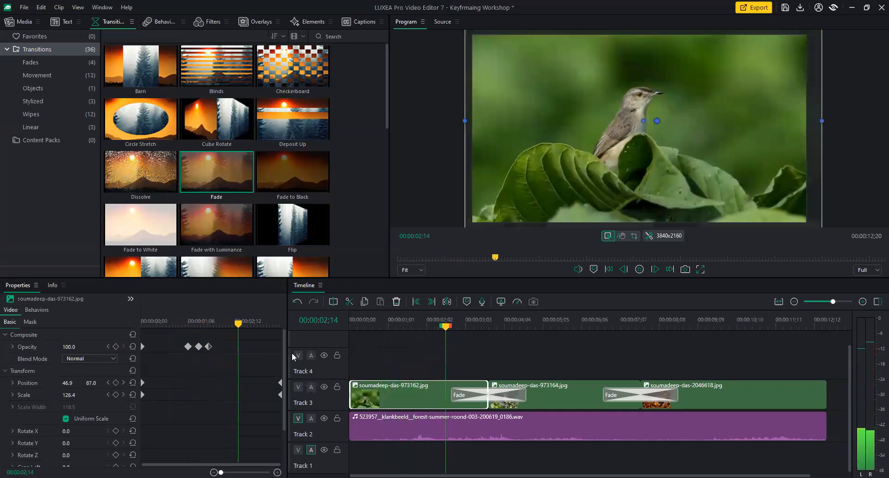
Add two further opacity keyframes to the first image: 0 at 00:00:02;01 and 100 at 00:00:02;06
left_click_drag(239, 326, 217, 326)
double_click(68, 347)
type("0")
key("Return")
left_click(226, 321)
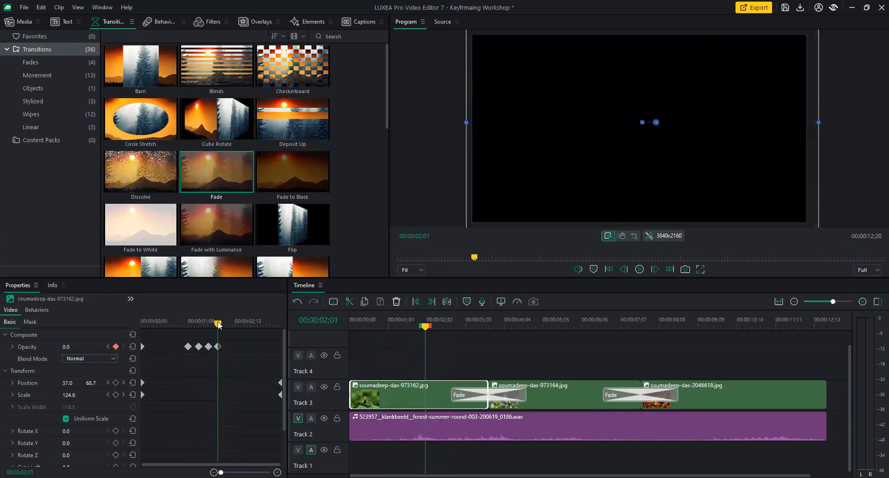
double_click(68, 346)
type("100")
key("Return")
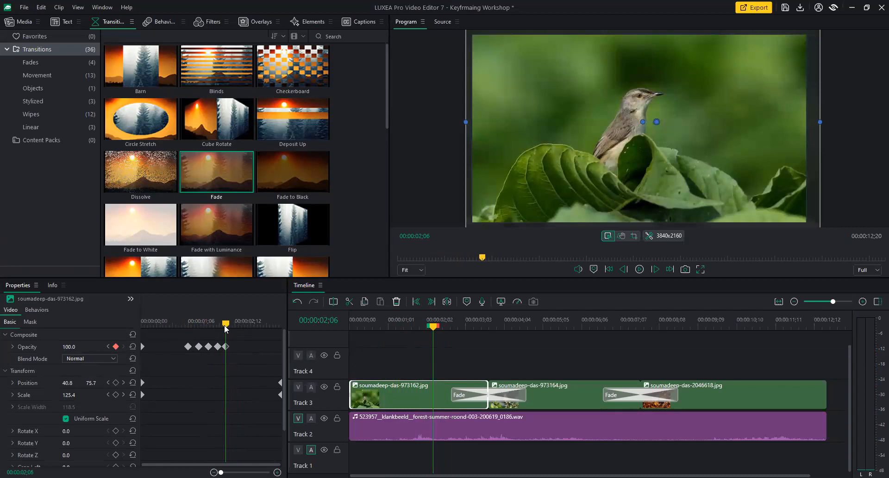
Play the first image from about 00:00:01;06 to review the repeated opacity flashes
left_click_drag(223, 324, 187, 330)
key("space")
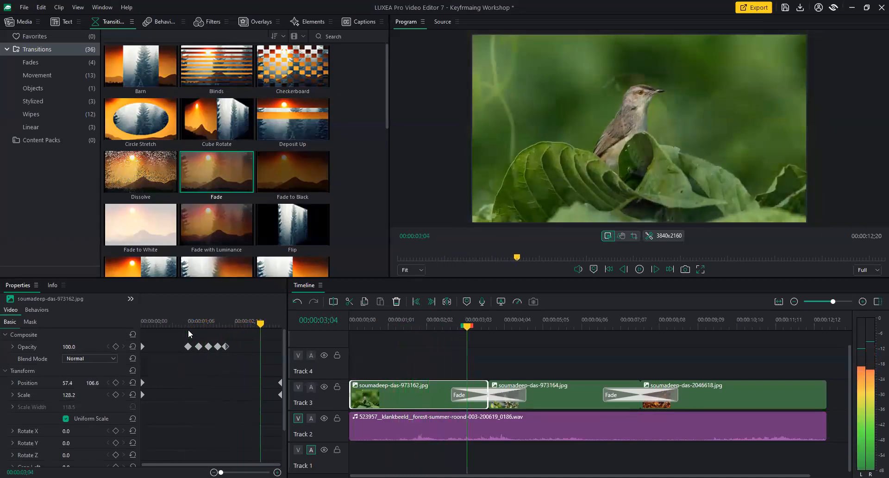
key("space")
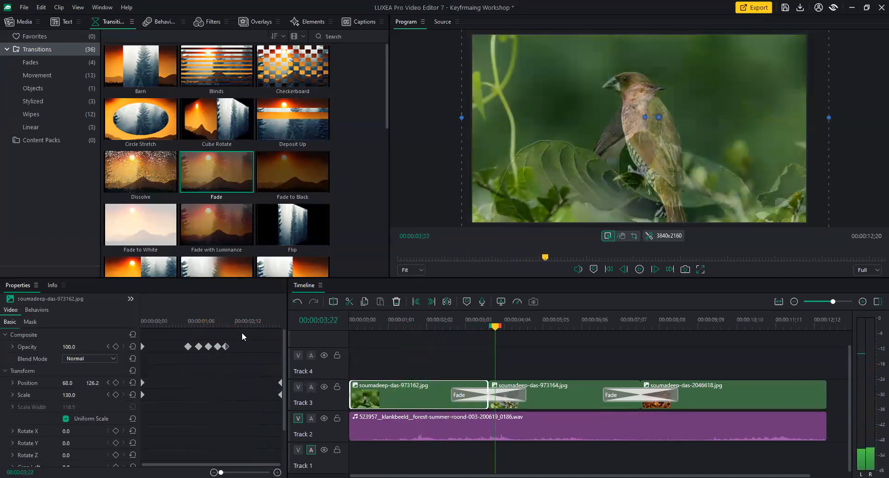
Delete the first image's four intermediate opacity keyframes from 00:00:01;06 to 00:00:02;01, keeping the one at 00:00:02;06
left_click(223, 319)
left_click_drag(216, 354, 218, 354)
key("Delete")
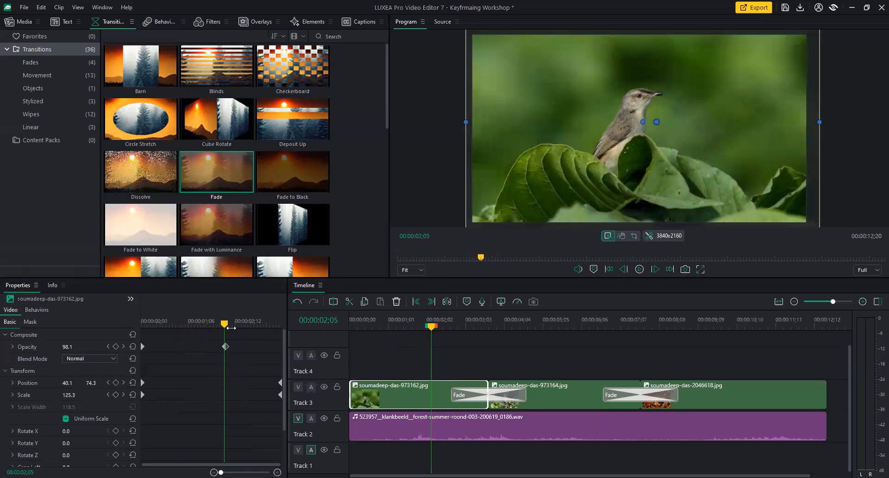
Shorten the Fade transition between the first and second images to 00:00:01;14, then reselect the first image
left_click_drag(224, 323, 129, 326)
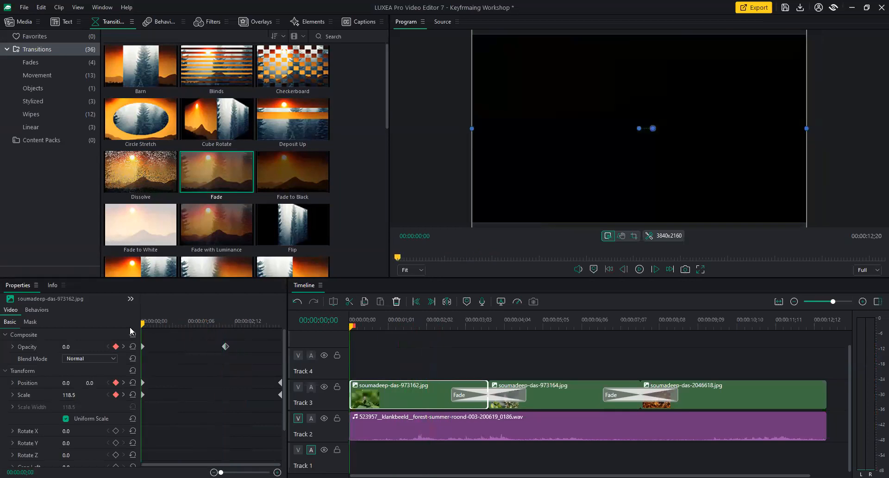
left_click(227, 320)
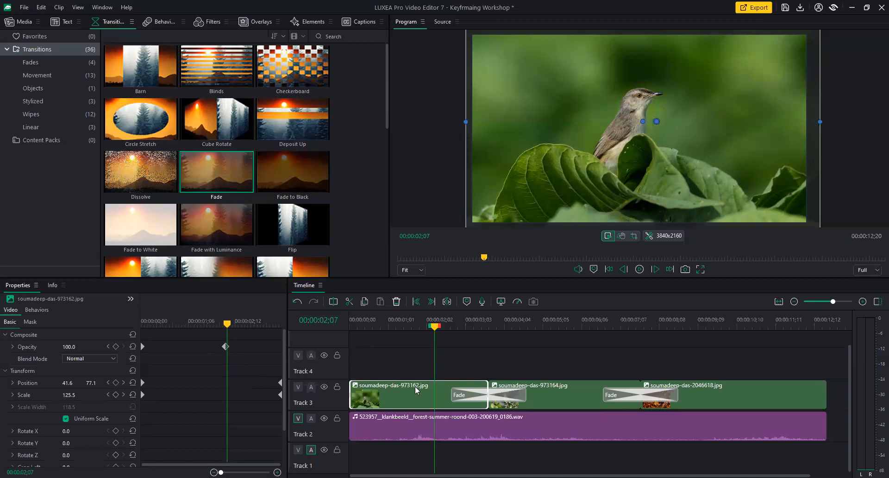
left_click(469, 397)
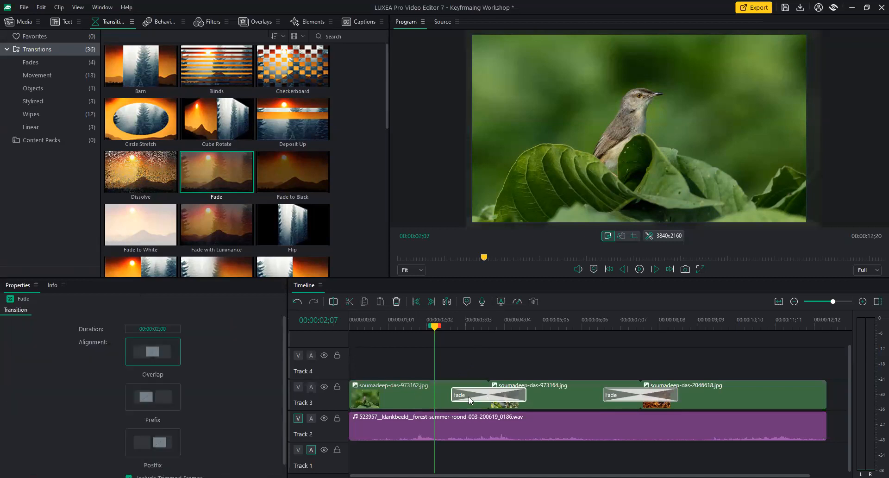
left_click(443, 346)
left_click(481, 399)
mouse_move(452, 394)
left_mouse_down()
mouse_move(368, 395)
mouse_move(467, 401)
mouse_move(439, 400)
mouse_move(460, 399)
left_mouse_up()
left_click(431, 390)
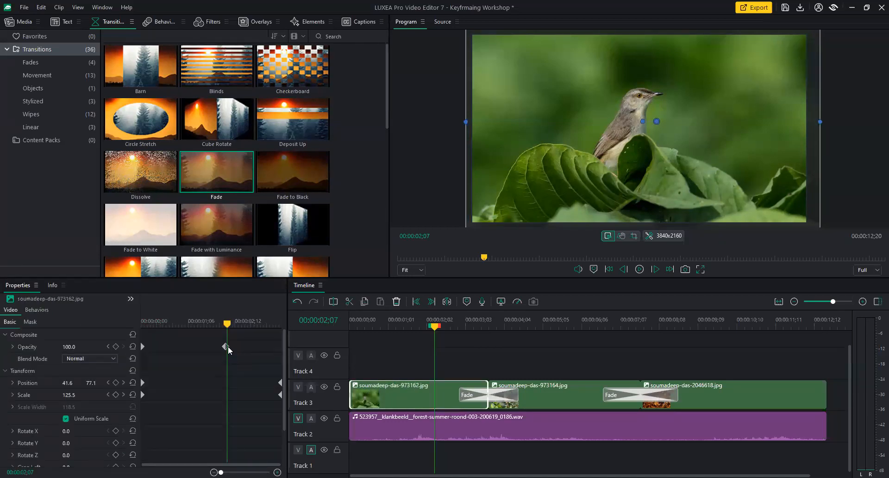
Move the first image's 100 opacity keyframe to 00:00:00;12 and play from the start to review the quicker fade-in
left_click(226, 326)
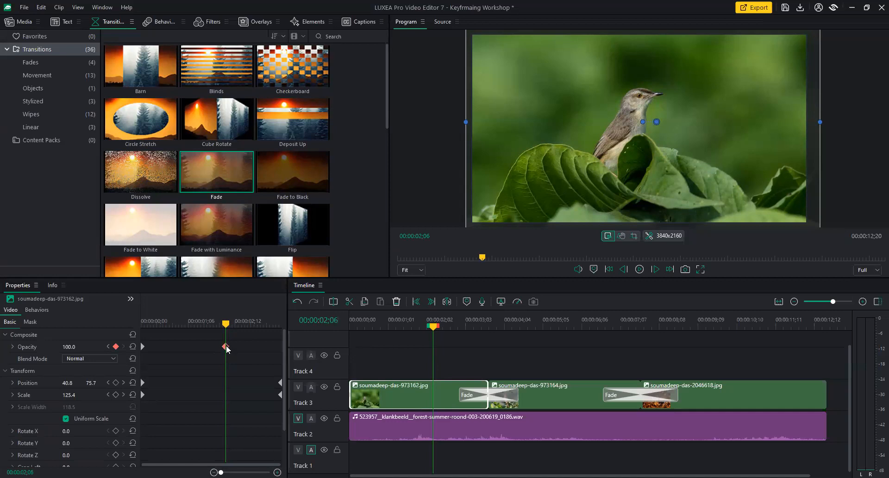
left_click_drag(227, 348, 205, 352)
left_click(159, 353)
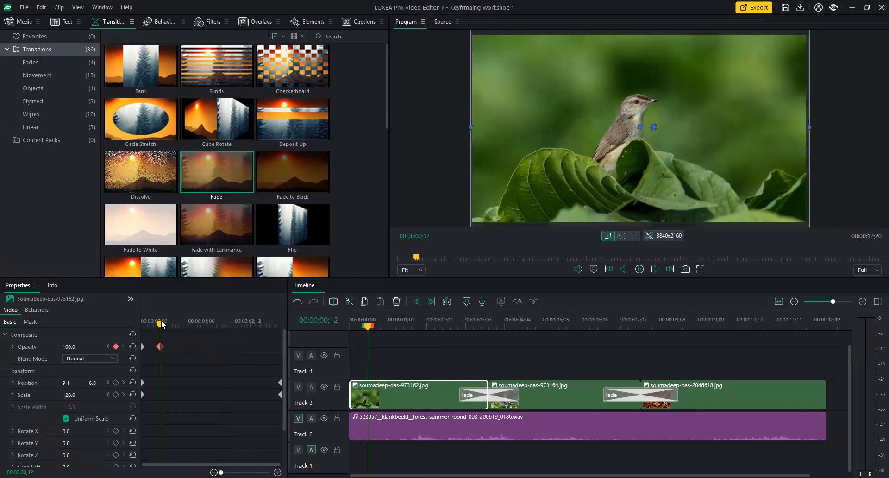
left_click_drag(159, 324, 142, 324)
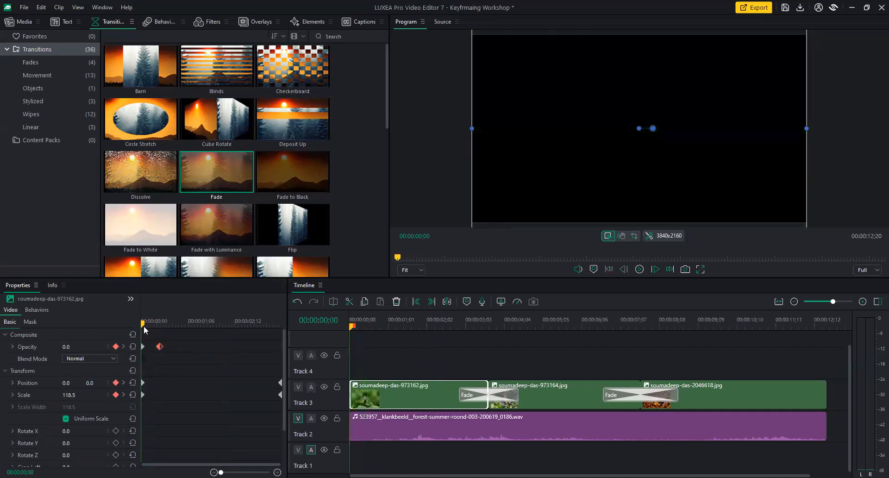
key("space")
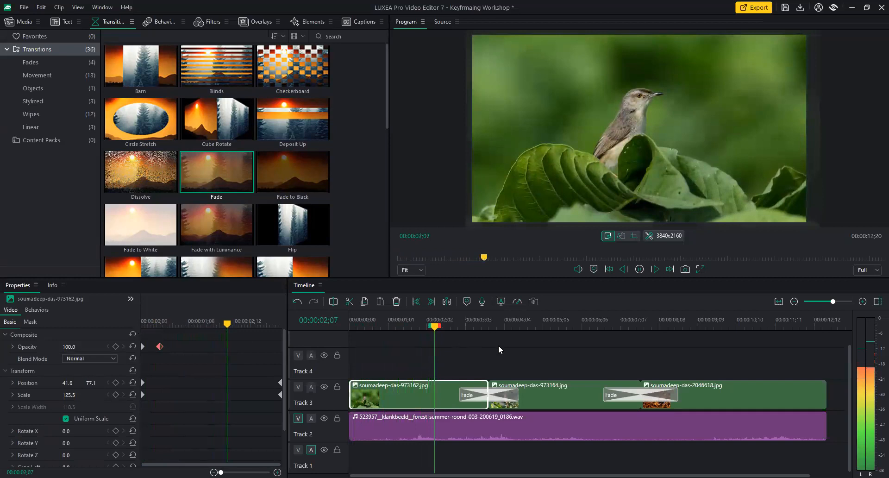
key("space")
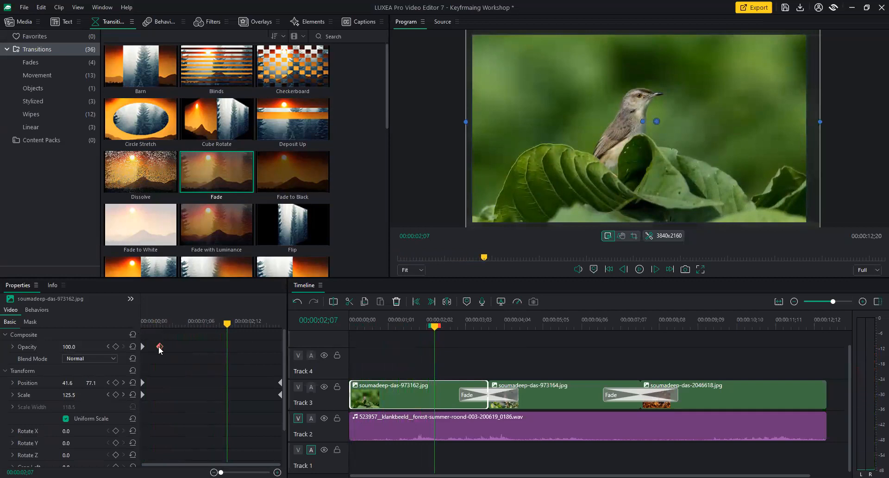
Move the first image's 100 opacity keyframe out to 00:00:02;07 and play from the start to review the slower fade-in
left_click_drag(173, 349, 130, 316)
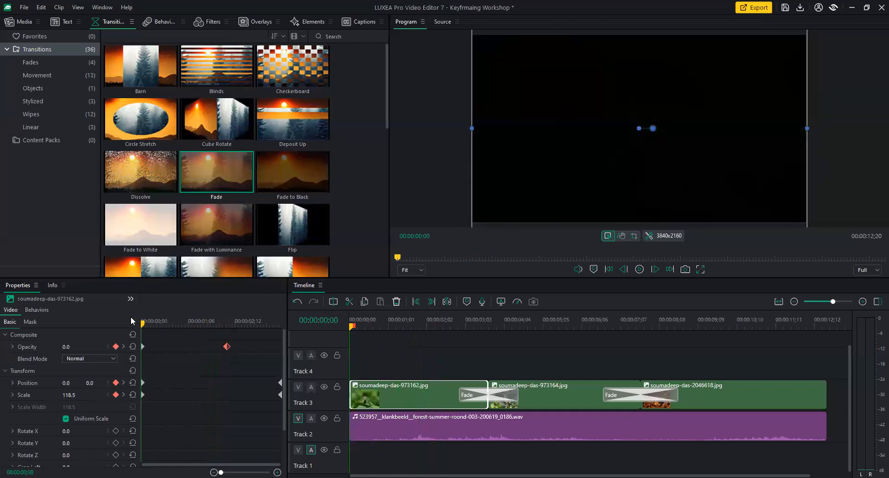
key("space")
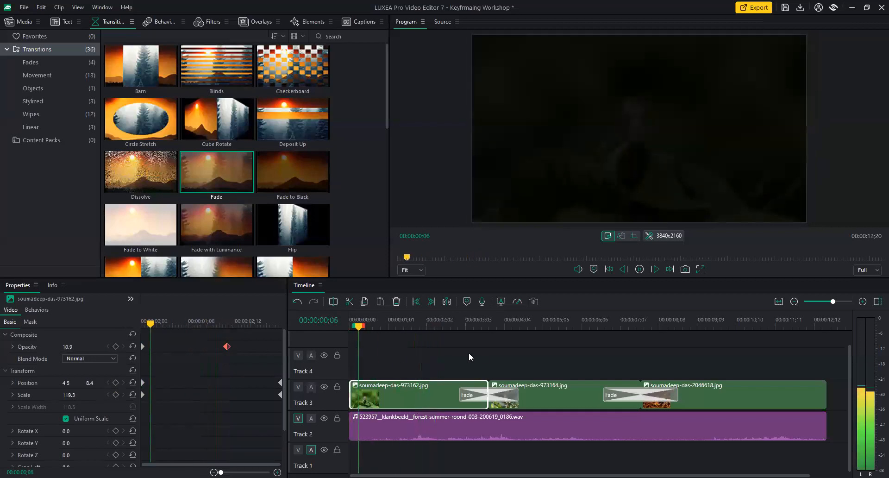
key("space")
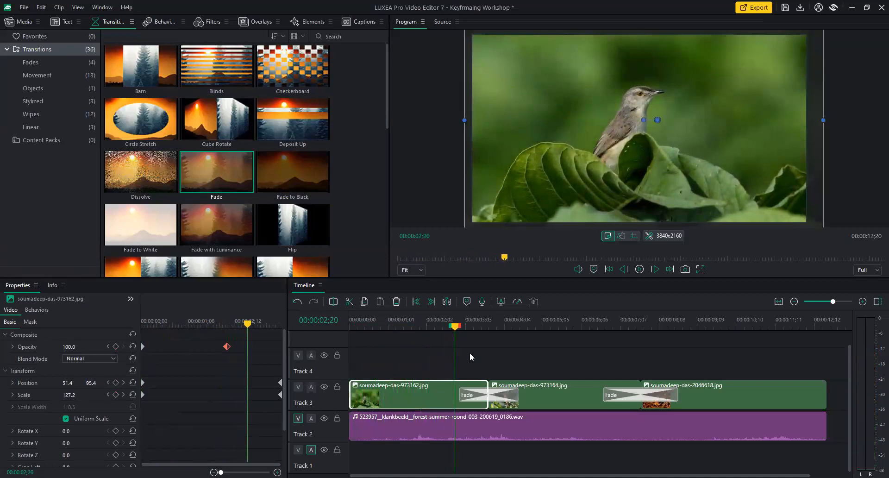
Move the first image's ending position and scale keyframes together to 00:00:02;20
left_click_drag(271, 369, 282, 399)
left_click_drag(279, 394, 246, 396)
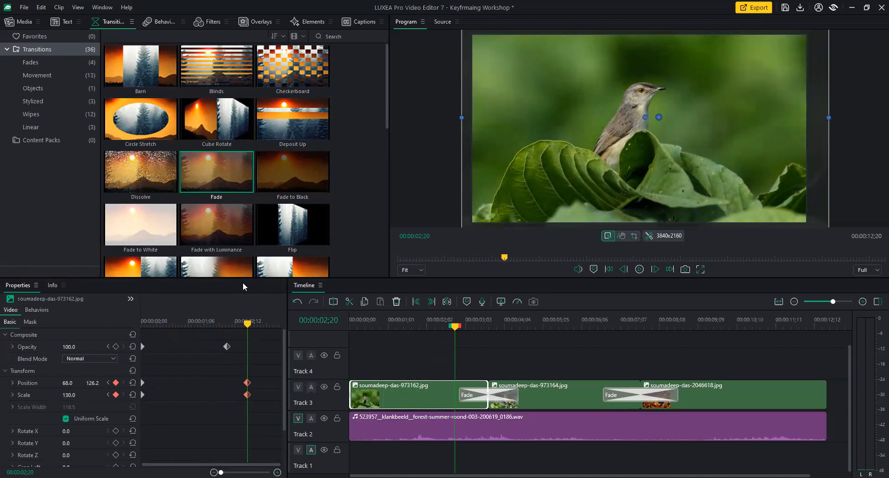
mouse_move(252, 324)
left_mouse_down()
mouse_move(140, 323)
mouse_move(247, 329)
left_mouse_up()
mouse_move(248, 322)
left_mouse_down()
mouse_move(269, 323)
mouse_move(251, 322)
left_mouse_up()
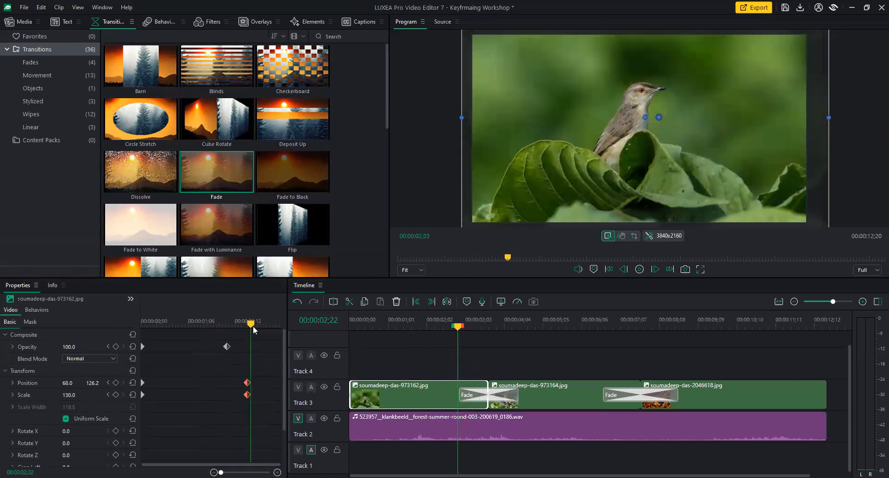
Delete the Fade between the first two images and move the first image's ending position and scale keyframes to 00:00:02;17
left_click(465, 398)
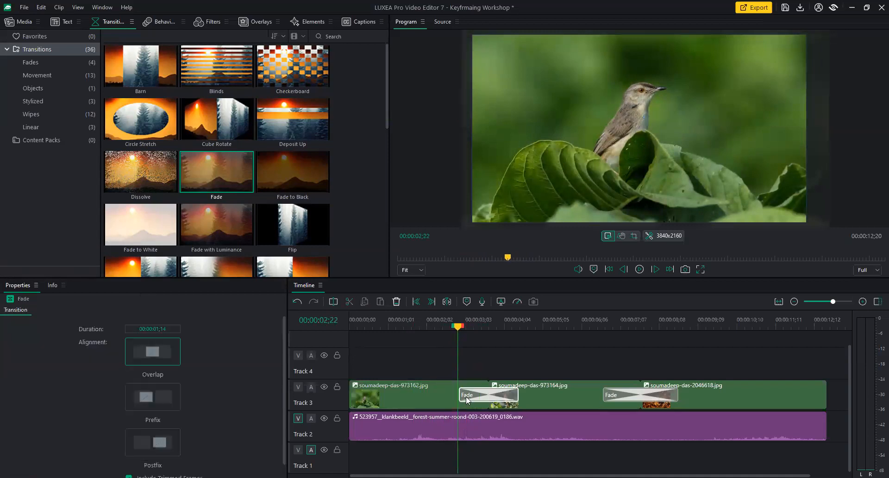
key("Delete")
left_click(466, 396)
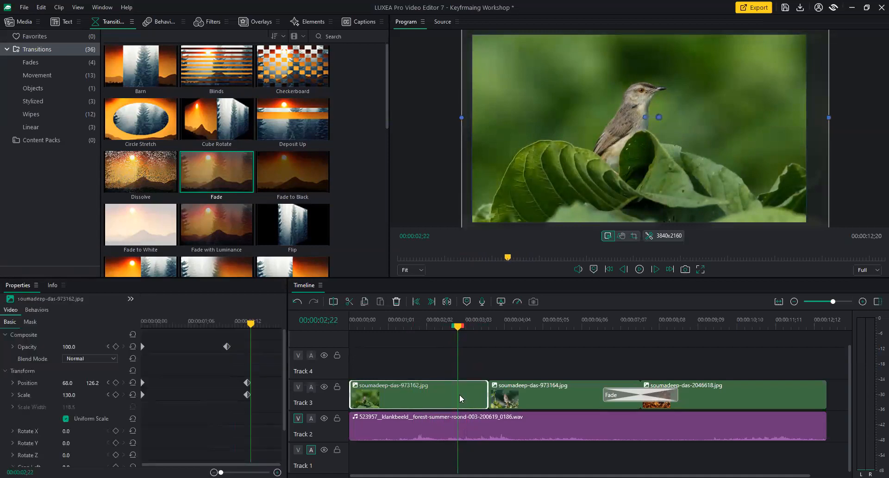
left_click_drag(265, 364, 242, 392)
left_click(243, 324)
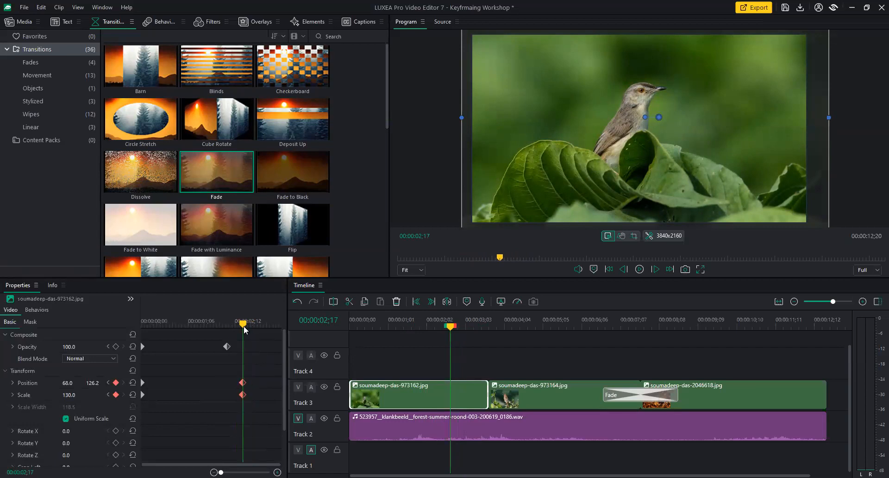
Delete the first image's two opacity keyframes at 00:00:00;00 and 00:00:02;07
left_click_drag(244, 329, 228, 329)
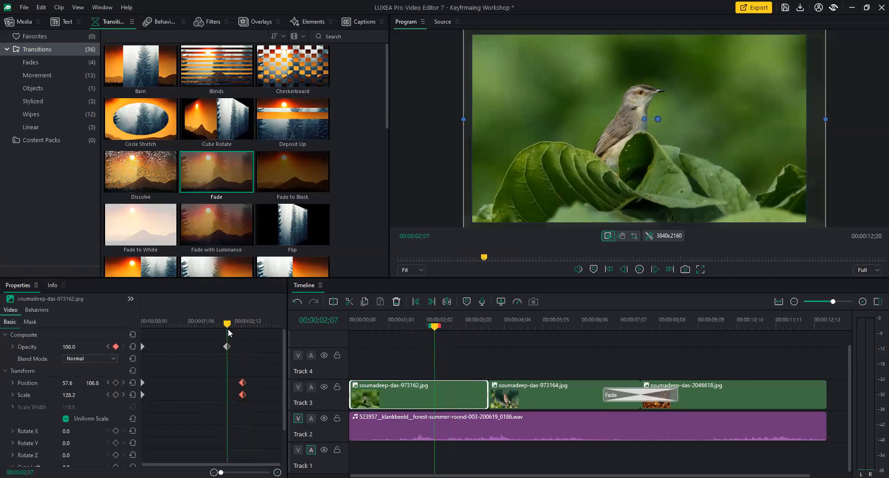
left_click(143, 348)
key("Delete")
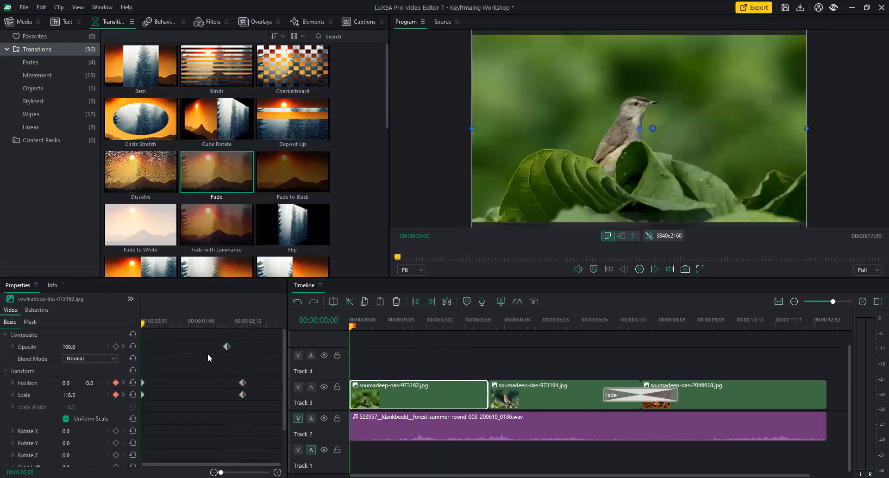
left_click_drag(253, 365, 235, 398)
left_click(226, 347)
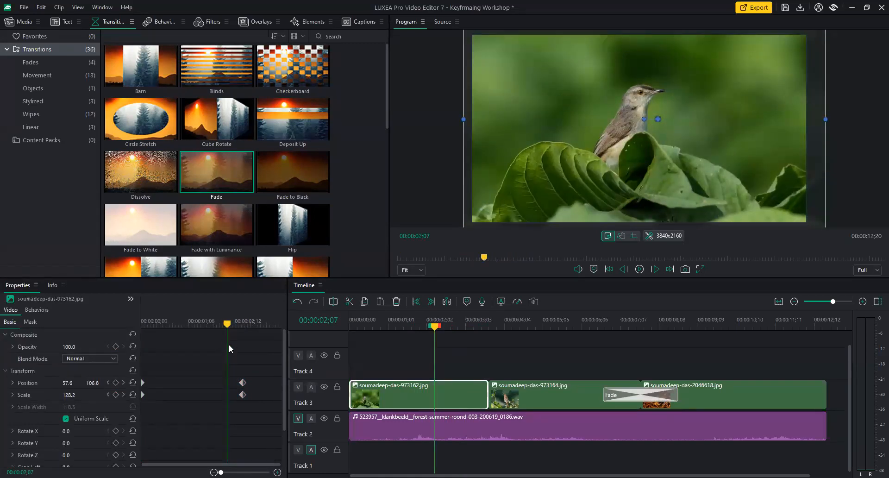
Move the first image's ending position and scale keyframes to 00:00:00;15 and play from the start to review the faster move
left_click_drag(228, 325, 242, 357)
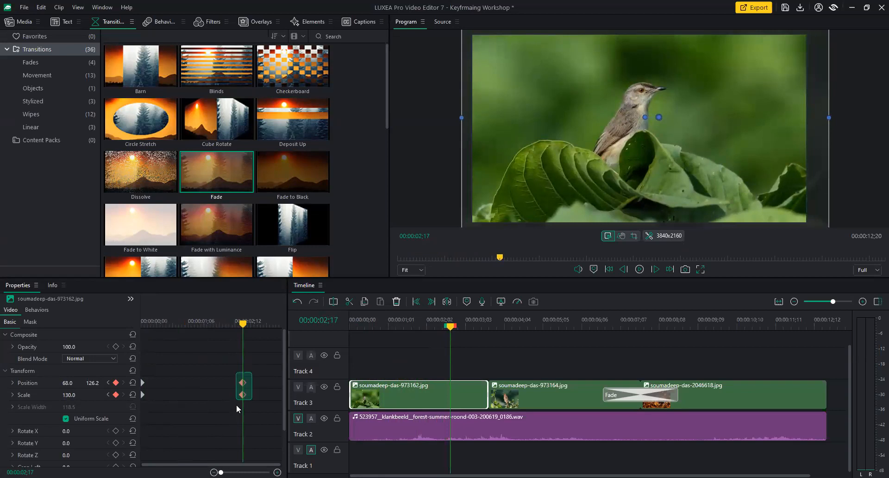
left_click_drag(241, 394, 164, 396)
left_click_drag(165, 326, 143, 324)
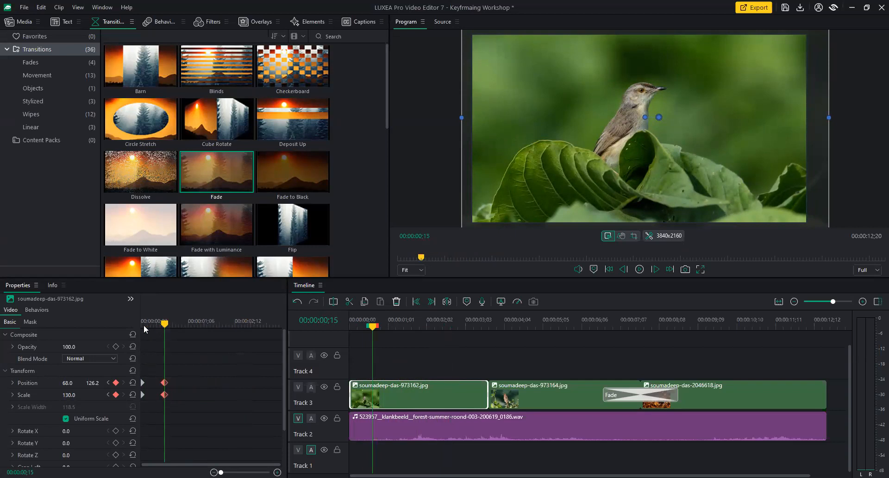
key("space")
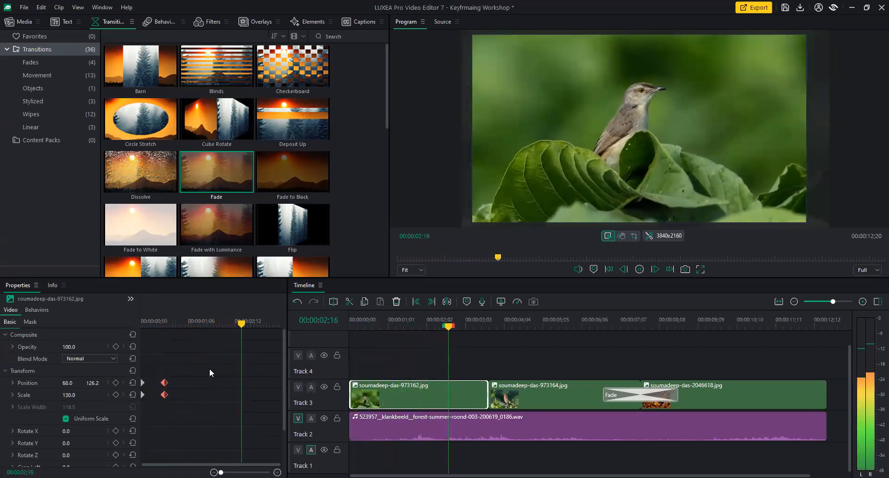
key("space")
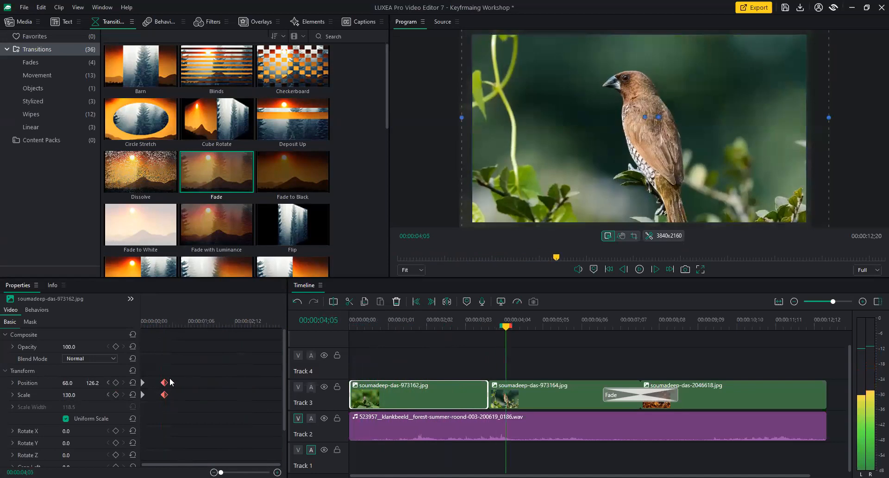
Move the first image's second position and scale keyframes together to 00:00:01;13
left_click(391, 324)
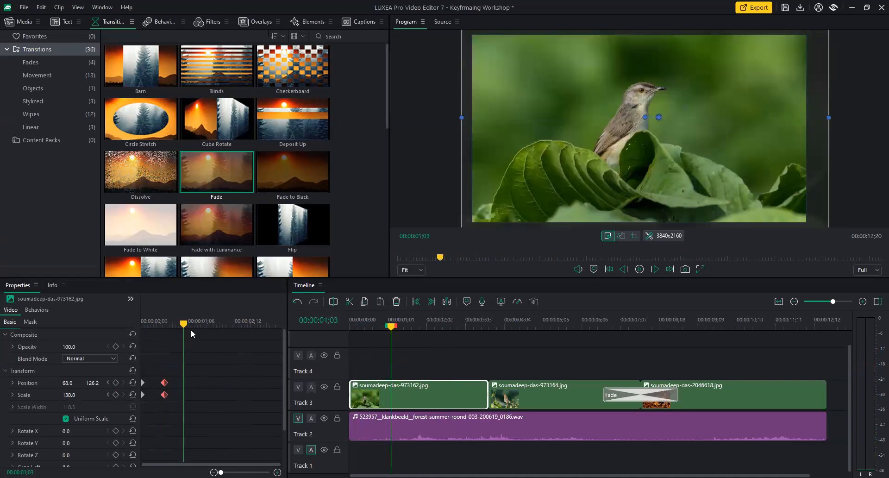
left_click_drag(185, 323, 269, 341)
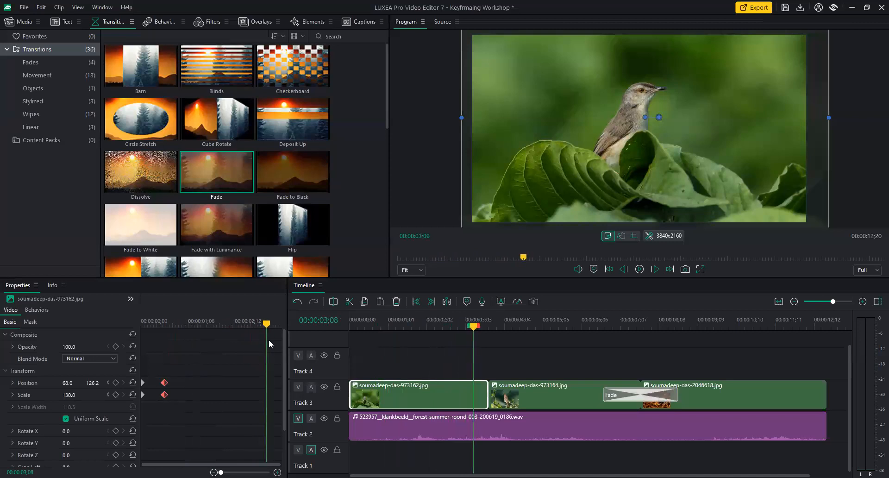
left_click_drag(268, 340, 265, 340)
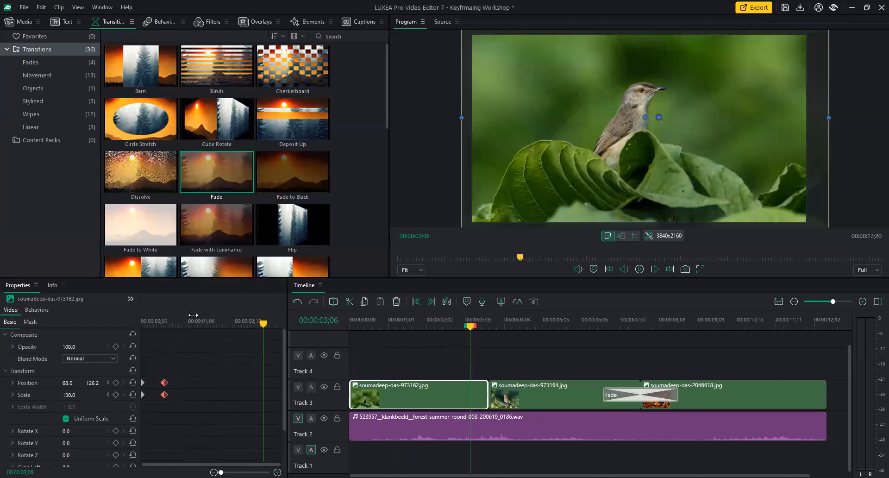
left_click(198, 321)
left_click_drag(165, 394, 198, 394)
Set the first image's scale at the 00:00:01;13 keyframe to 145
left_click_drag(71, 395, 85, 394)
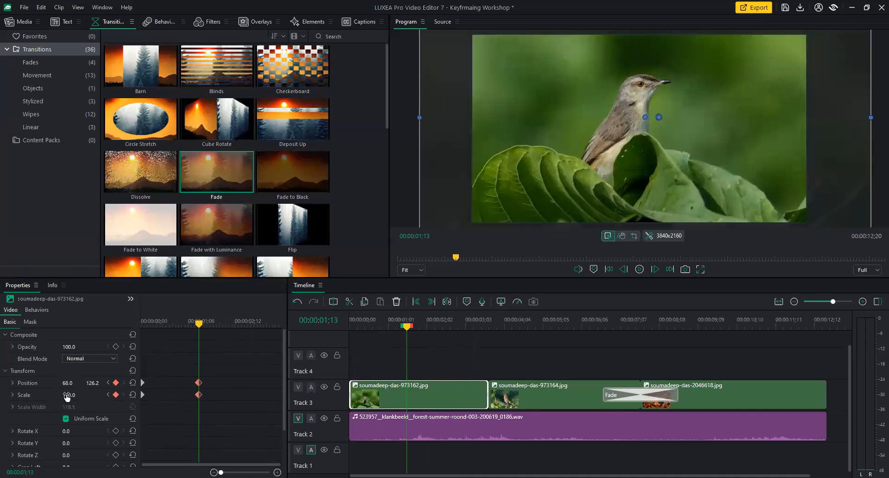
mouse_move(67, 396)
left_mouse_down()
mouse_move(77, 396)
mouse_move(52, 396)
left_mouse_up()
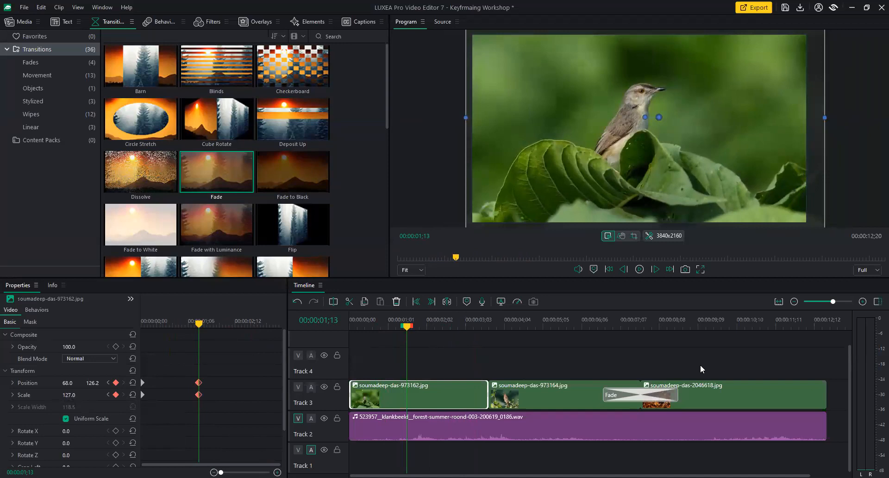
mouse_move(71, 396)
left_mouse_down()
mouse_move(80, 397)
mouse_move(72, 399)
left_mouse_up()
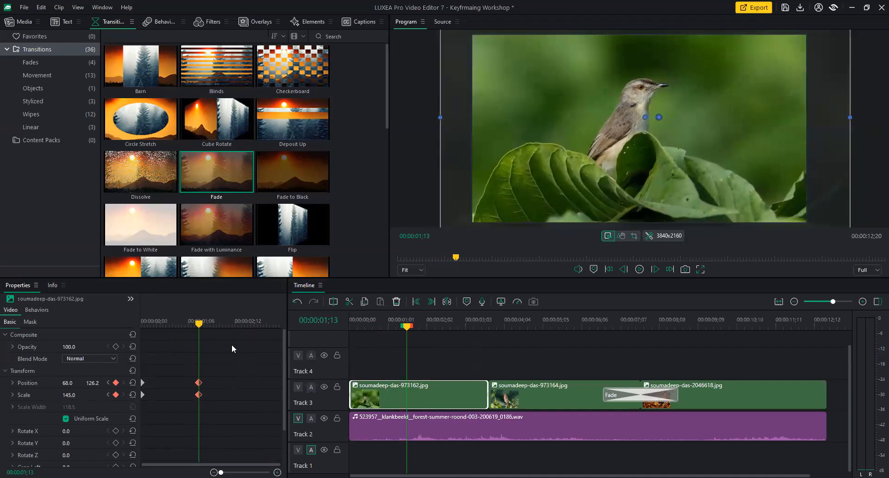
Add a scale keyframe of 125 to the first image at 00:00:02;22 and play the sequence from the start
left_click_drag(198, 327, 125, 329)
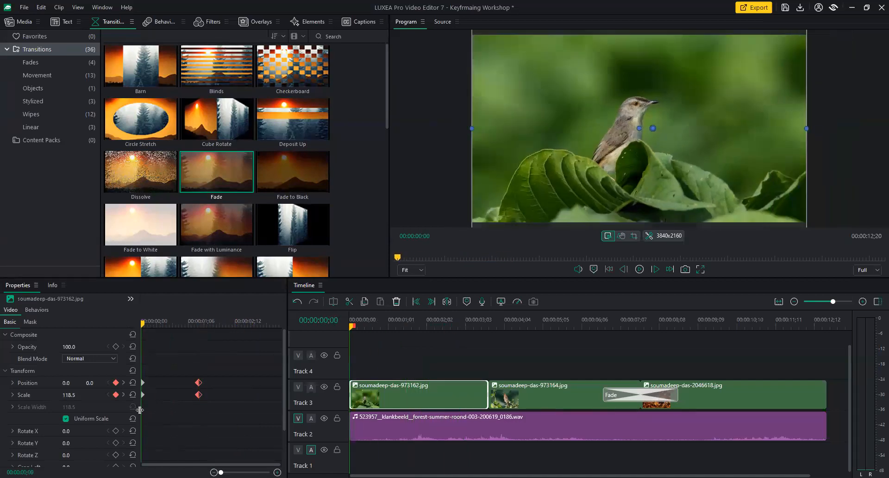
left_click_drag(144, 324, 254, 324)
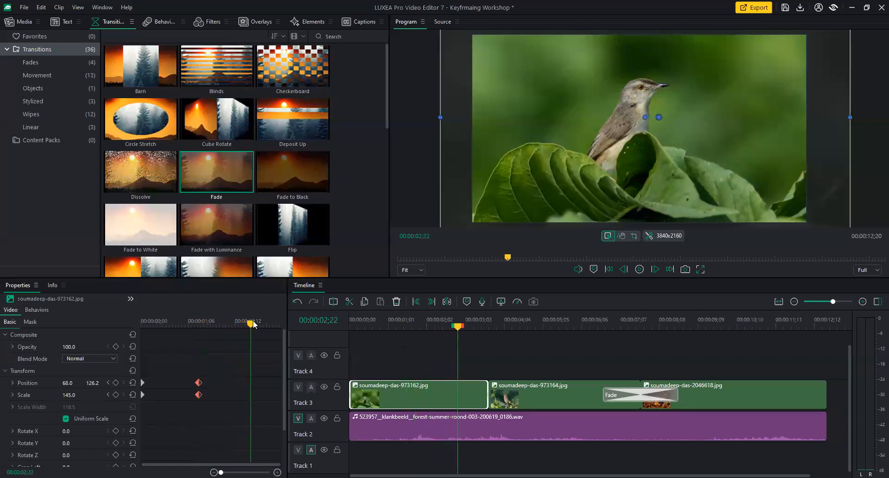
left_click_drag(85, 401, 74, 400)
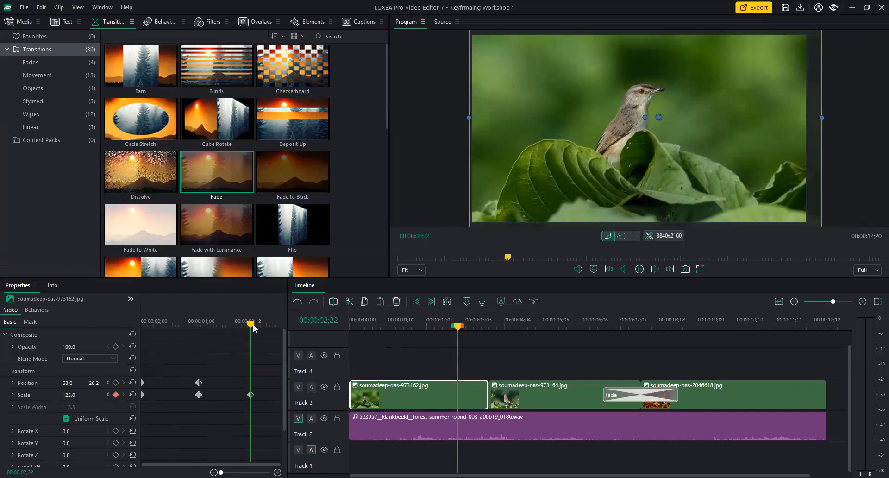
left_click_drag(251, 324, 142, 323)
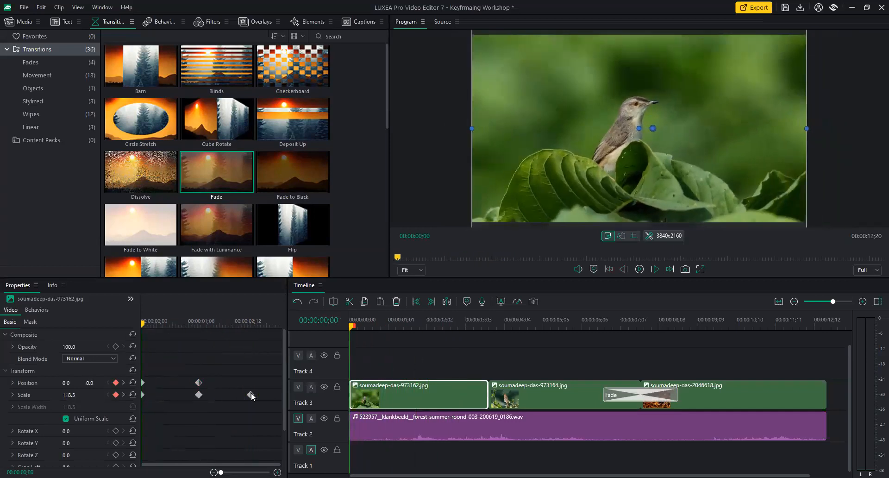
key("space")
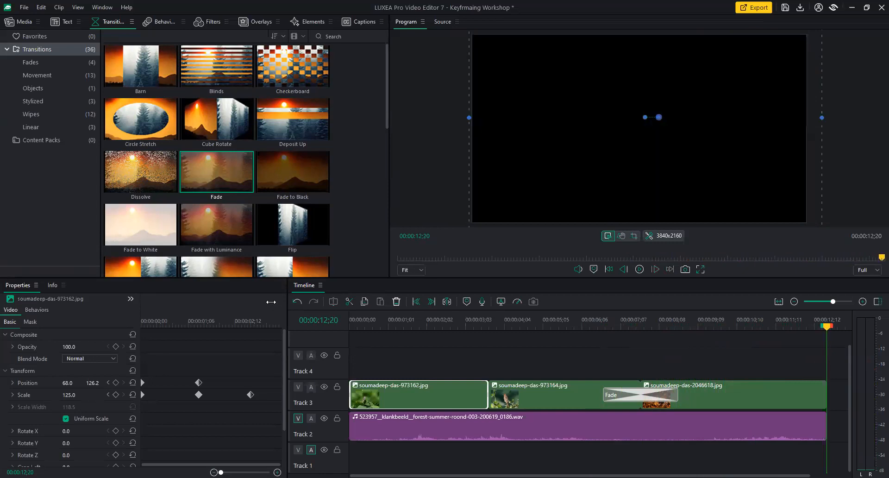
Play the closing part of the sequence to review the peacock image's motion, pausing at 00:00:11;12
left_click(395, 326)
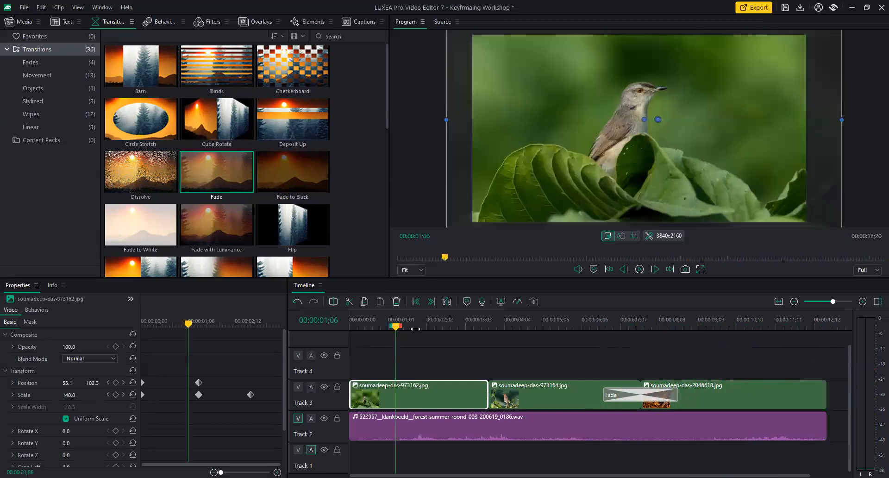
left_click(713, 326)
key("space")
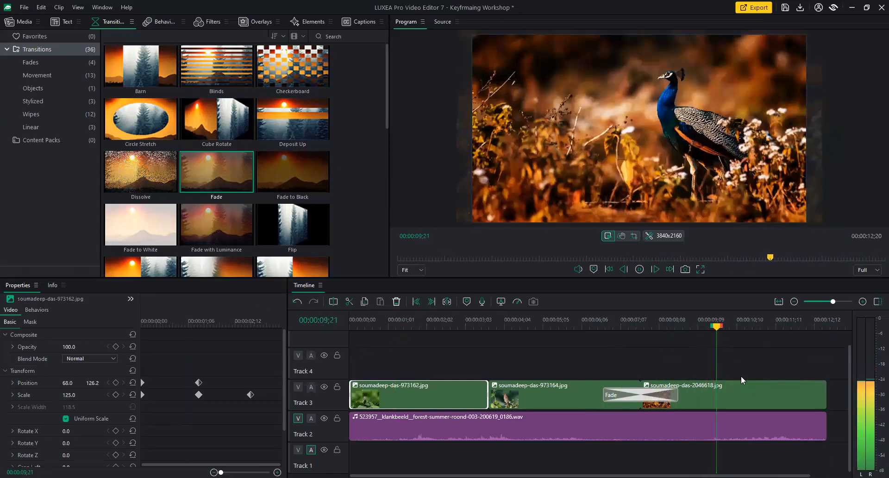
key("space")
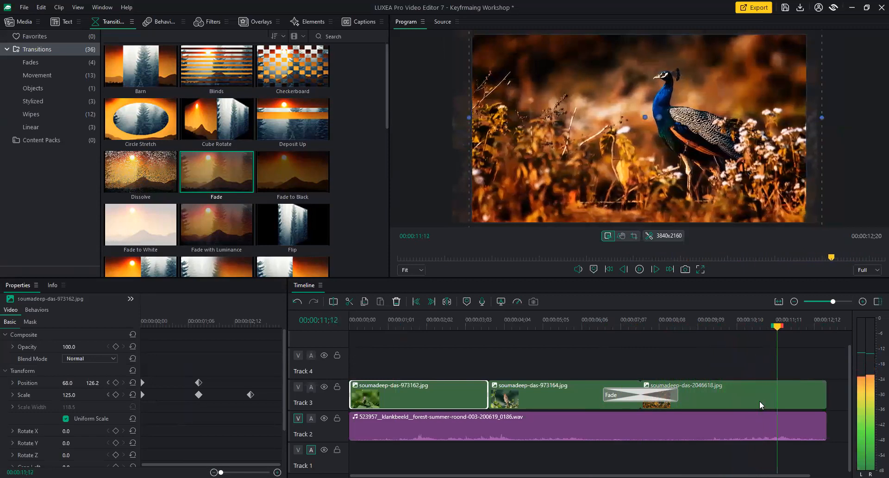
Try the left, right and top crop values on the peacock image at 00:00:11;12 and restore the uncropped frame
left_click(758, 401)
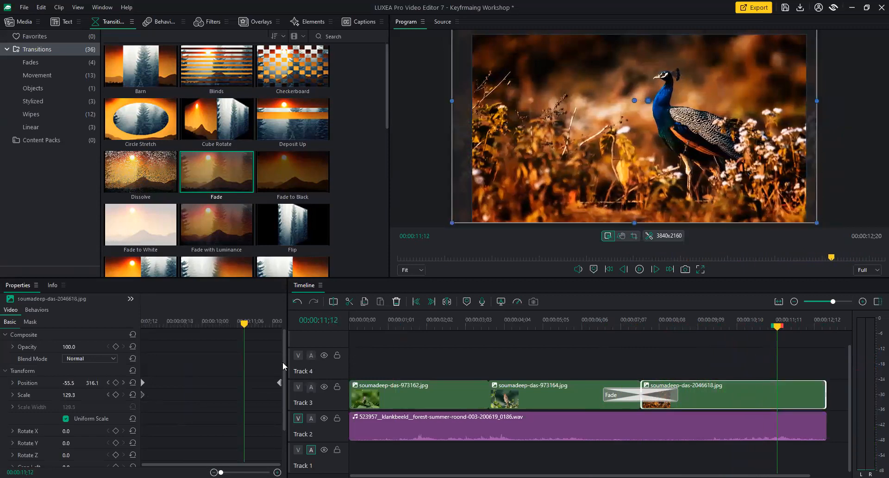
left_click_drag(284, 365, 281, 399)
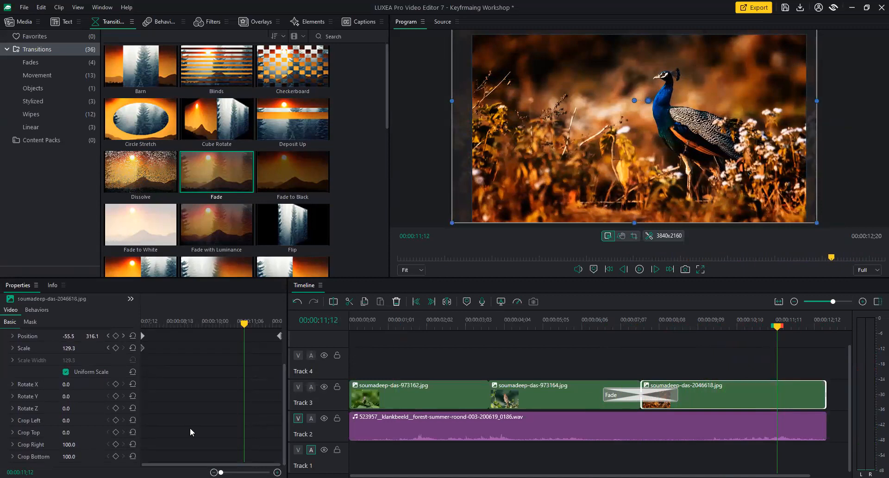
left_click_drag(72, 424, 67, 424)
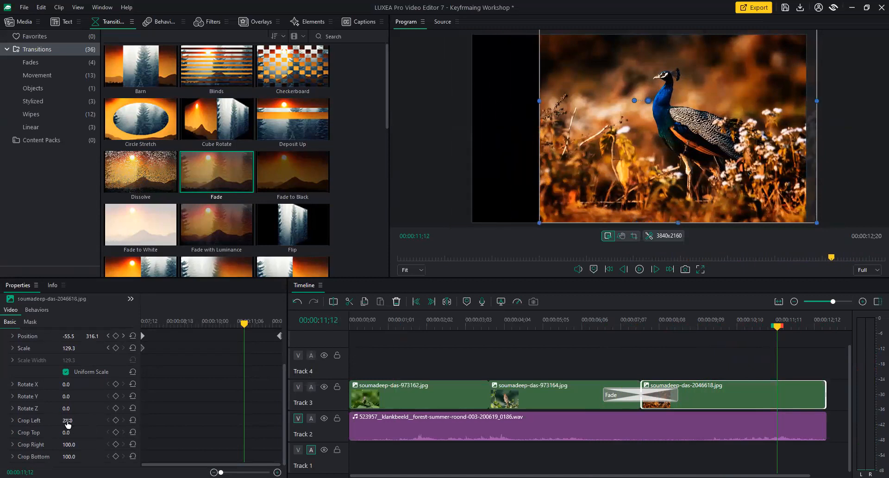
key("ctrl+z")
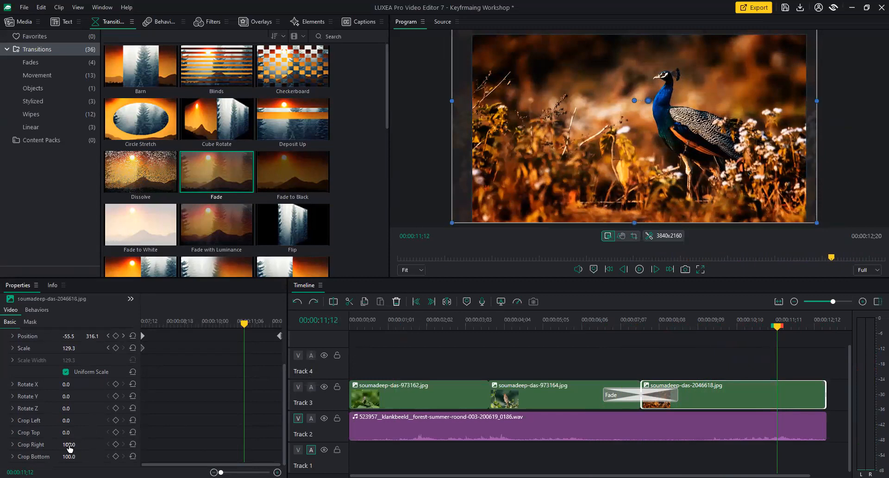
mouse_move(69, 444)
left_mouse_down()
mouse_move(69, 434)
mouse_move(81, 433)
left_mouse_up()
left_click(68, 433)
type("0")
key("Return")
mouse_move(68, 424)
left_mouse_down()
mouse_move(92, 424)
mouse_move(64, 424)
left_mouse_up()
left_click(145, 368)
Set the peacock image's Crop Top to 34 and Crop Bottom to 88, and keyframe both at 00:00:11;12
left_click_drag(68, 432, 89, 432)
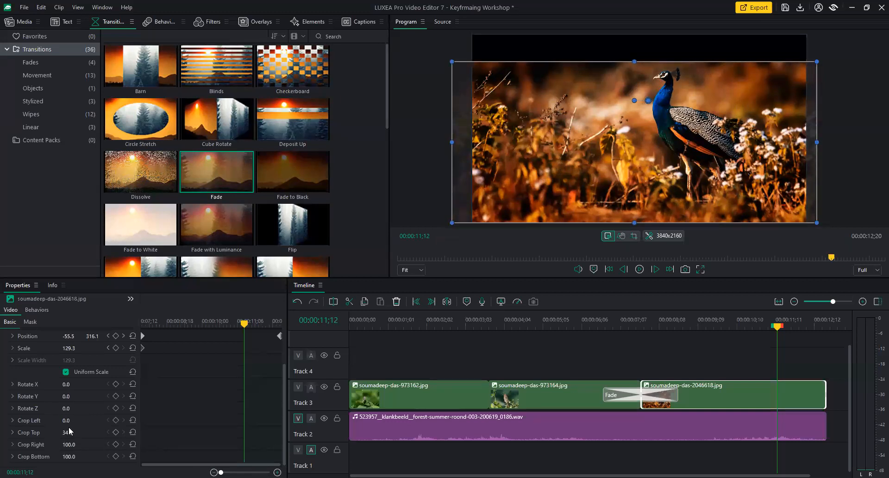
left_click_drag(69, 457, 63, 456)
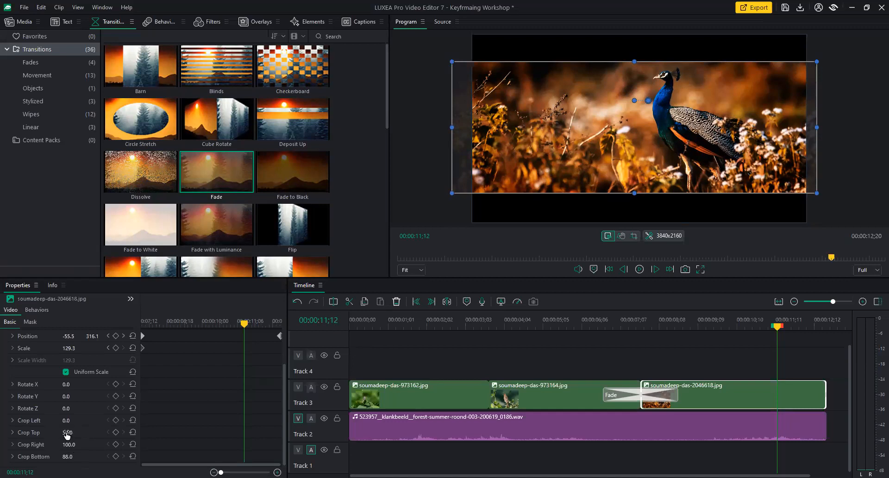
left_click(115, 457)
Add crop keyframes to the peacock image at 00:00:10;17 with Crop Top 0 and Crop Bottom 100
left_click_drag(243, 324, 220, 326)
left_click(68, 433)
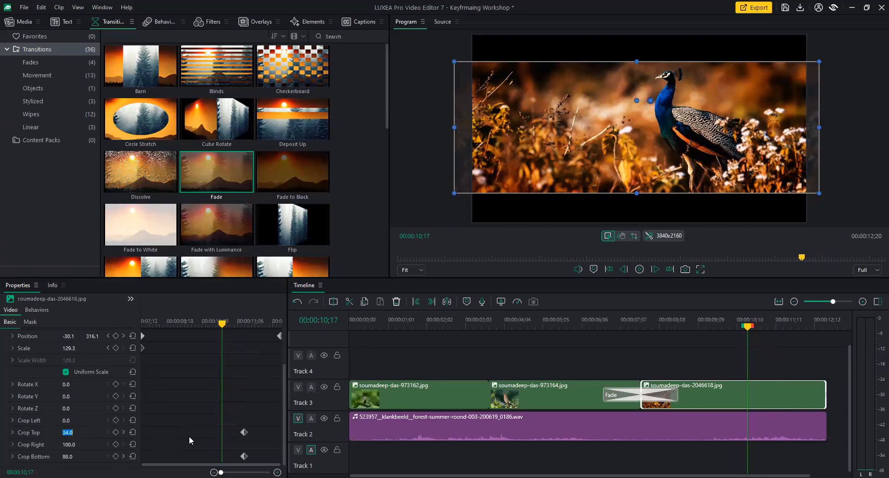
type("0")
key("Return")
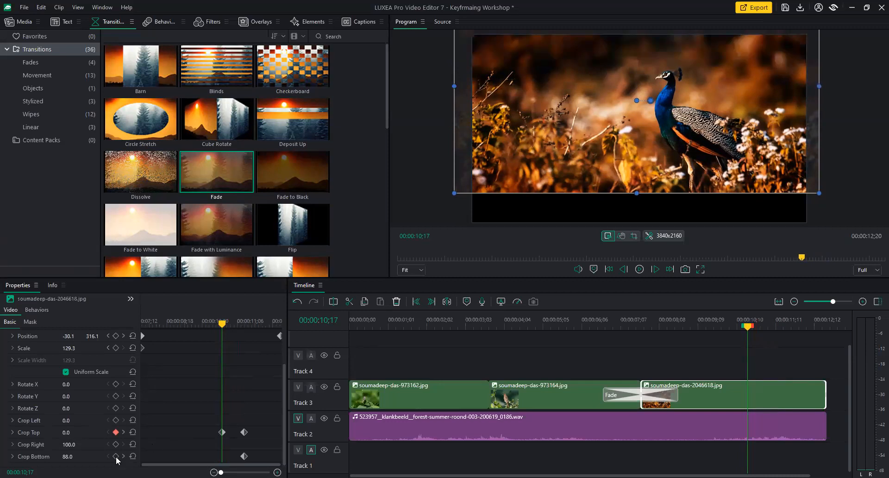
left_click(68, 456)
type("0")
key("Return")
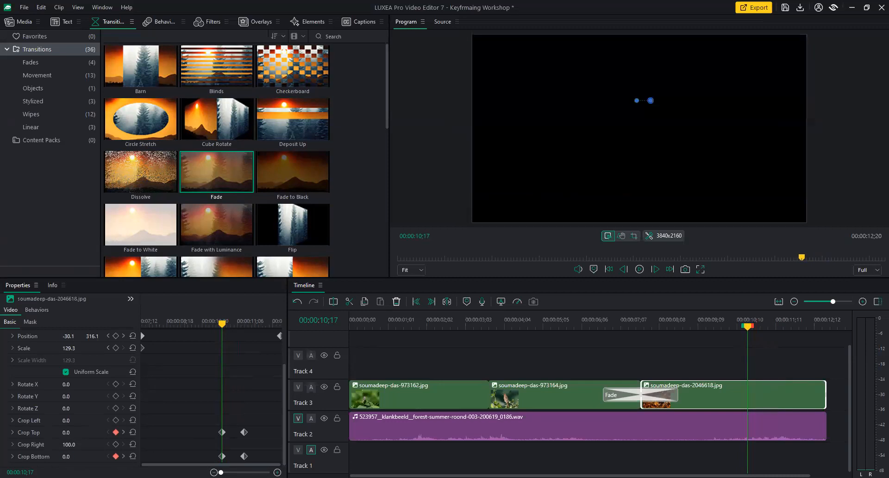
left_click(63, 456)
key("Return")
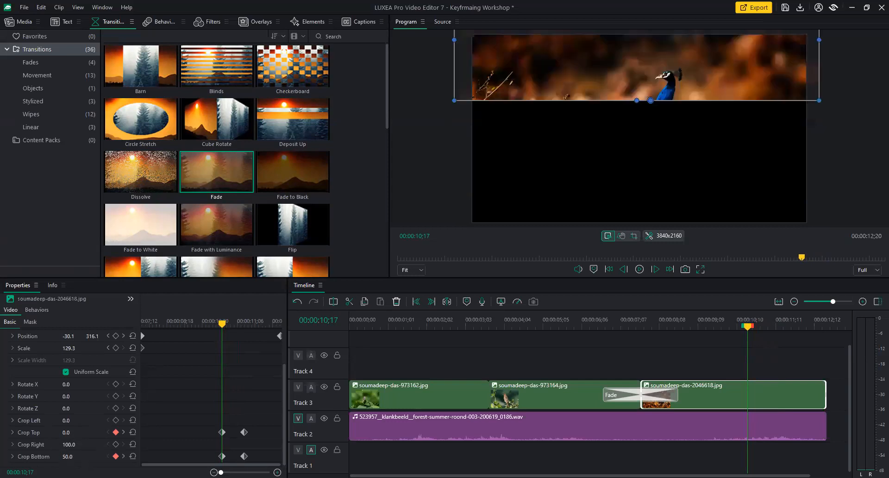
left_click(67, 457)
type("1")
key("Return")
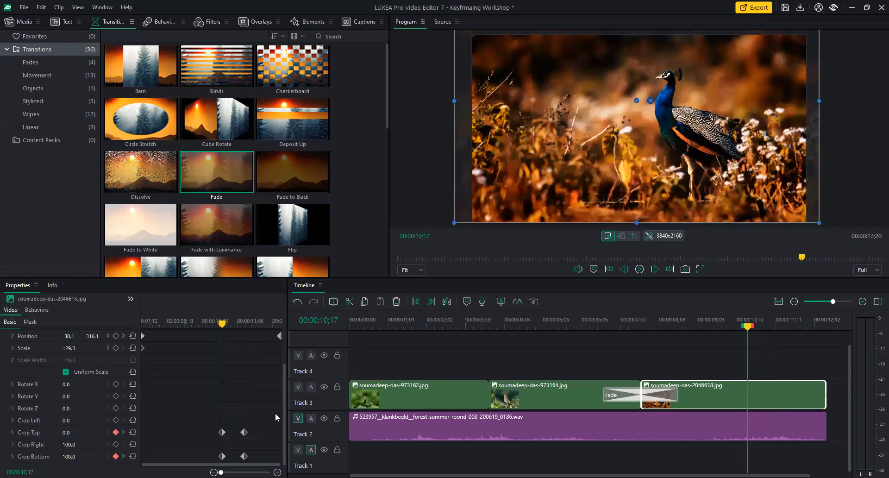
Play the crop animation, shift its ending Crop Top and Crop Bottom keyframes closer to the clip's end, and replay it from 00:00:09;20
key("space")
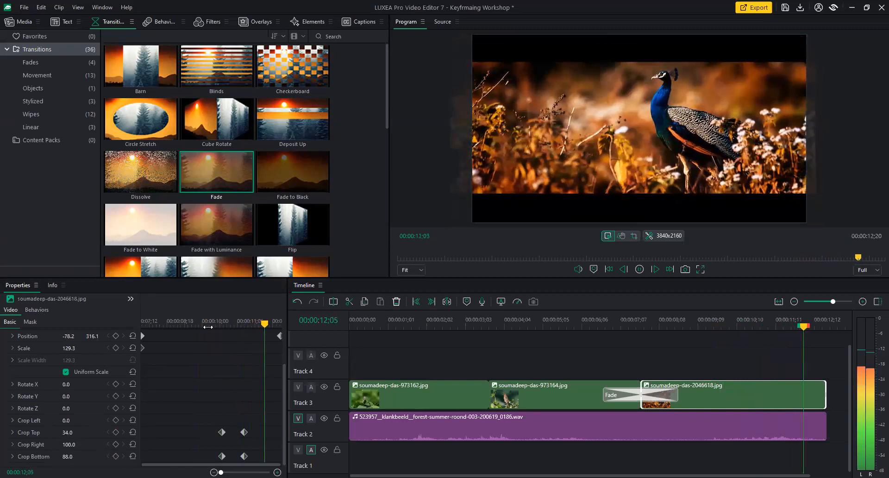
key("space")
left_click_drag(251, 415, 269, 456)
left_click(197, 319)
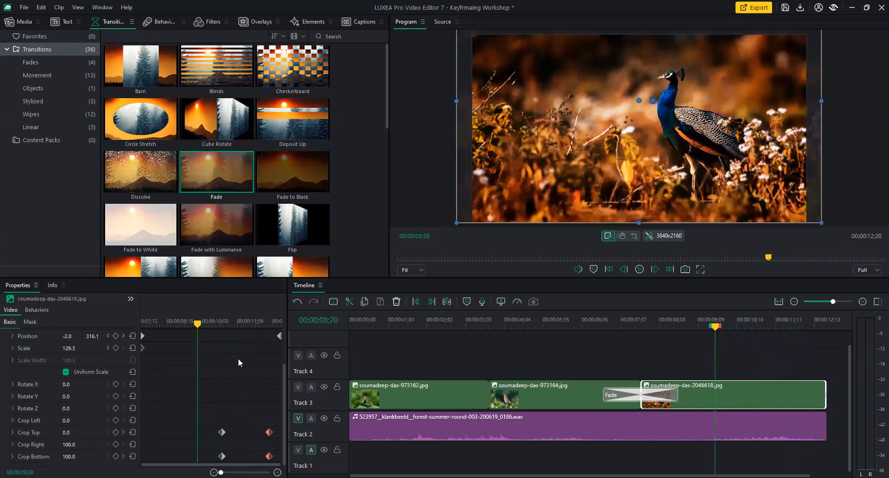
key("space")
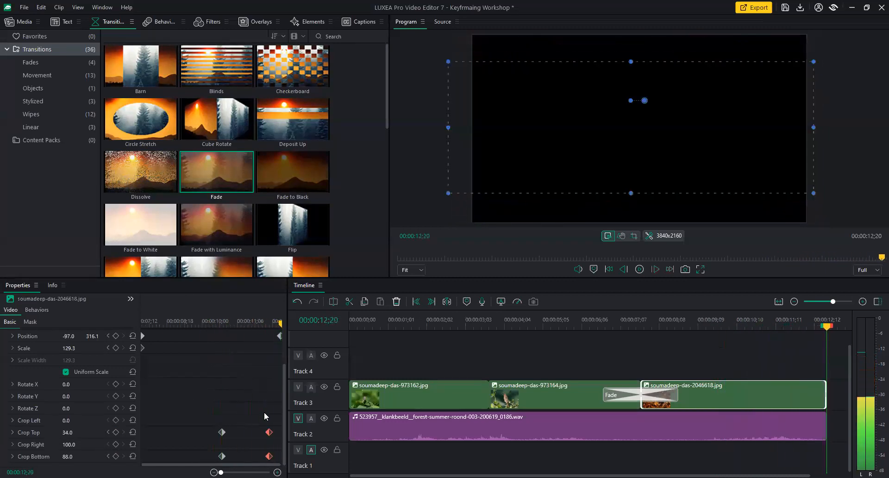
Place the ending crop keyframes at 00:00:12;03 and set both Crop Top and Crop Bottom to 54 there
left_click(261, 319)
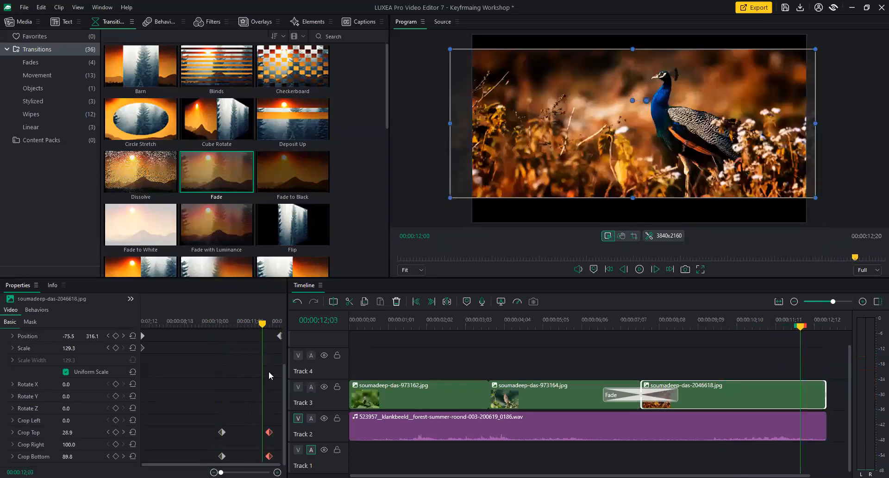
left_click_drag(269, 456, 262, 456)
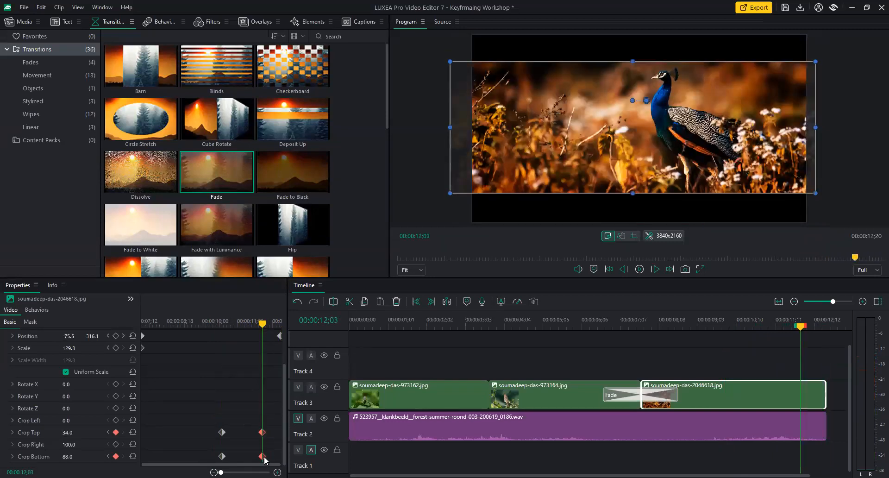
left_click_drag(80, 435, 52, 456)
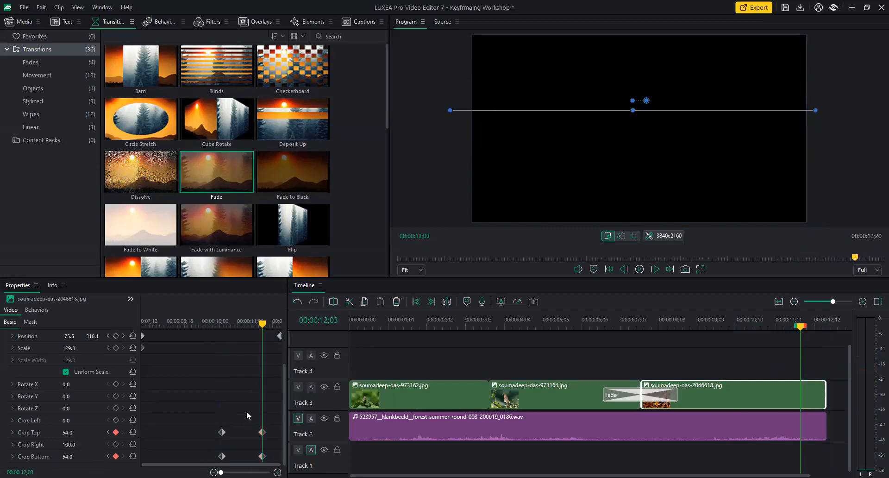
Move the ending crop keyframes to the very end of the peacock clip and play the closing animation from 00:00:09;23
left_click_drag(254, 417, 282, 456)
left_click(200, 321)
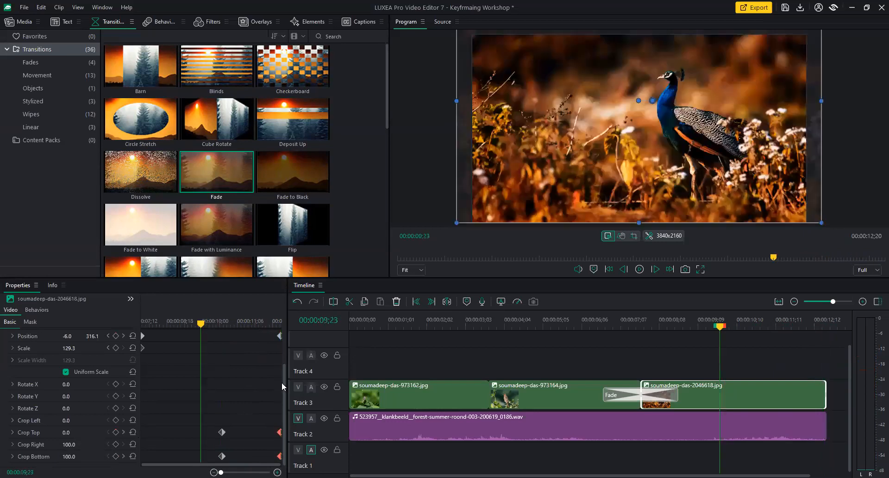
key("space")
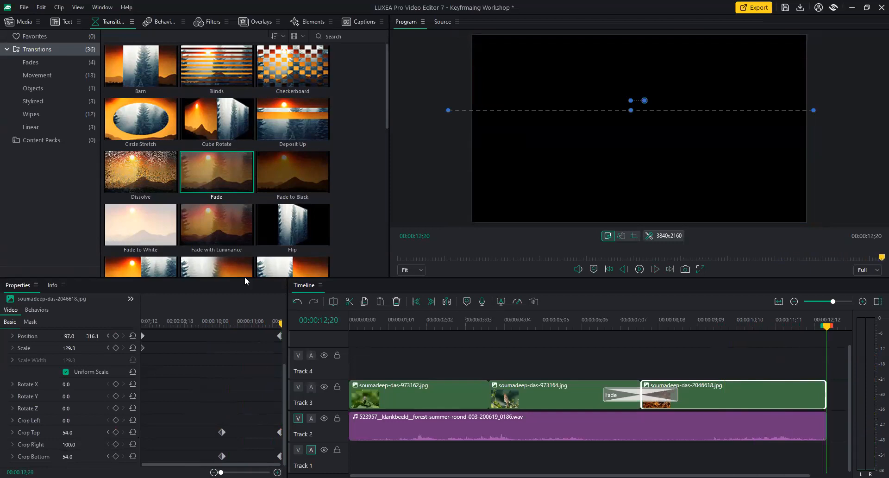
Move the peacock image's starting Crop Top and Crop Bottom keyframes to 00:00:09;05
left_click(216, 332)
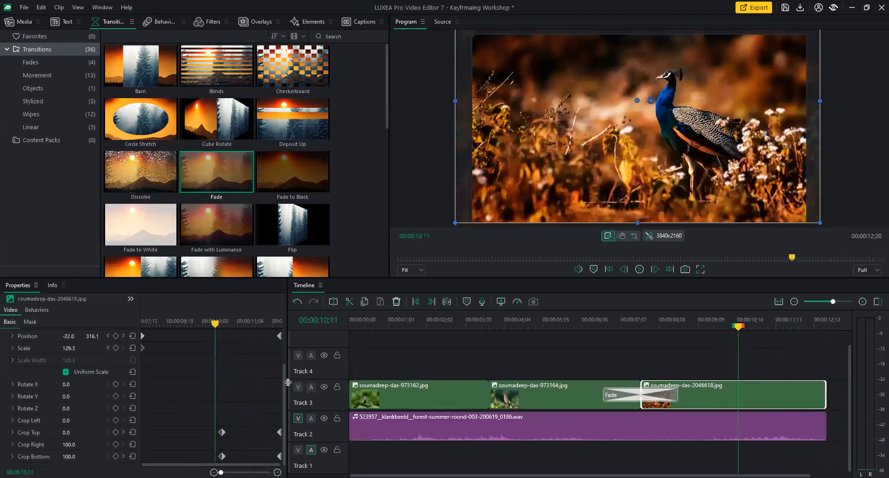
left_click_drag(285, 382, 280, 338)
scroll(241, 428, "down", 2)
left_click_drag(191, 450, 180, 453)
Delete all of the peacock image's crop keyframes and reset Crop Top to 0 and Crop Bottom to 100
left_click_drag(258, 414, 273, 441)
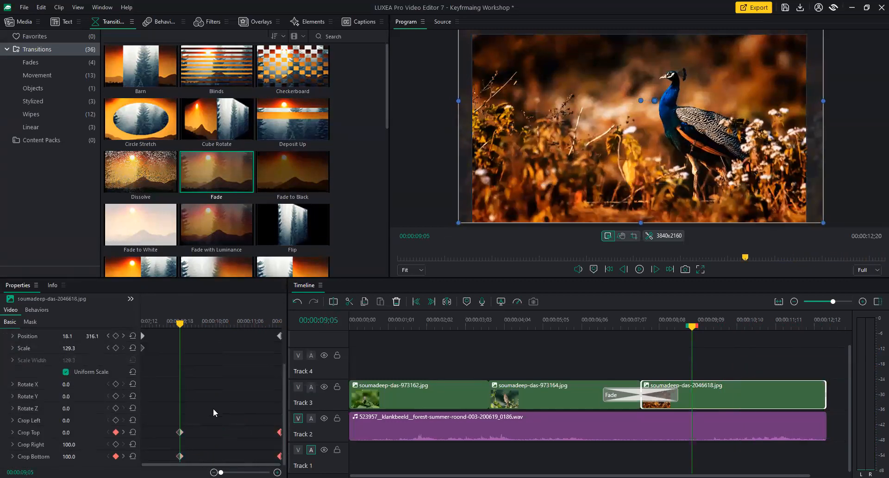
left_click_drag(170, 414, 280, 460)
left_click_drag(165, 407, 282, 461)
key("Delete")
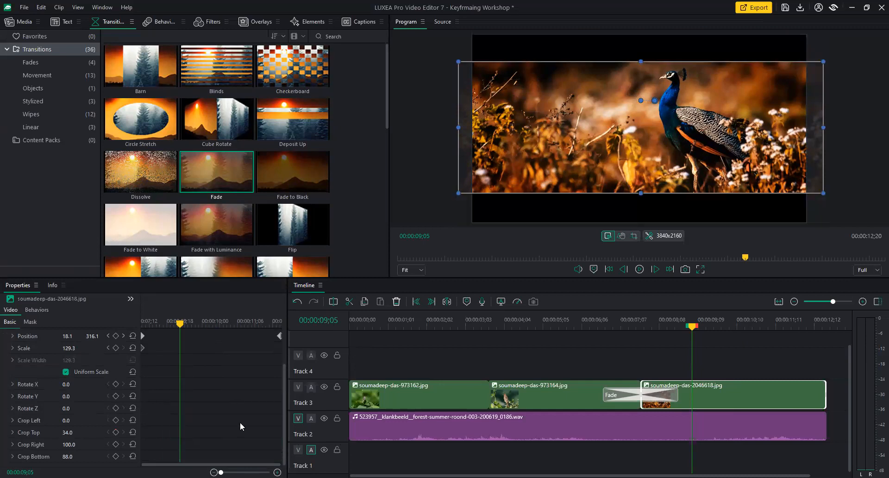
left_click(67, 432)
type("0")
key("Return")
left_click(65, 455)
type("100")
key("Return")
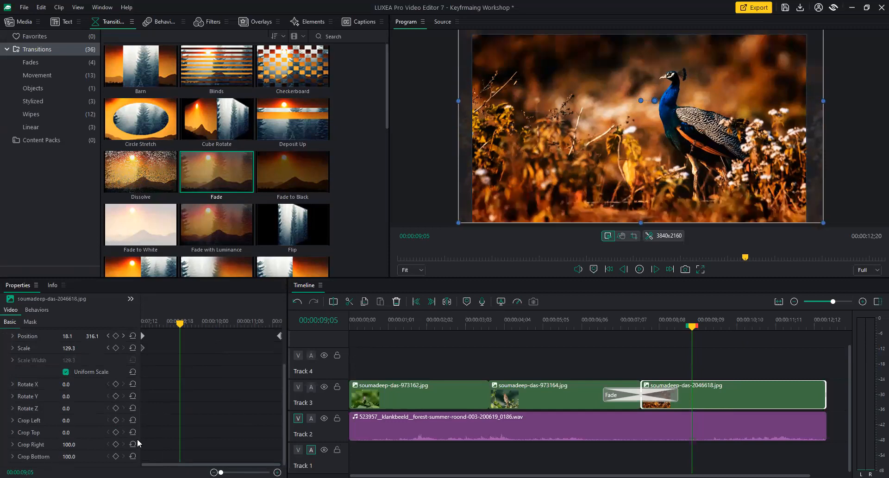
Return the playhead to 00:00:00;00 and display the project's media files
left_click_drag(282, 399, 285, 364)
left_click(506, 327)
left_click_drag(506, 327, 336, 337)
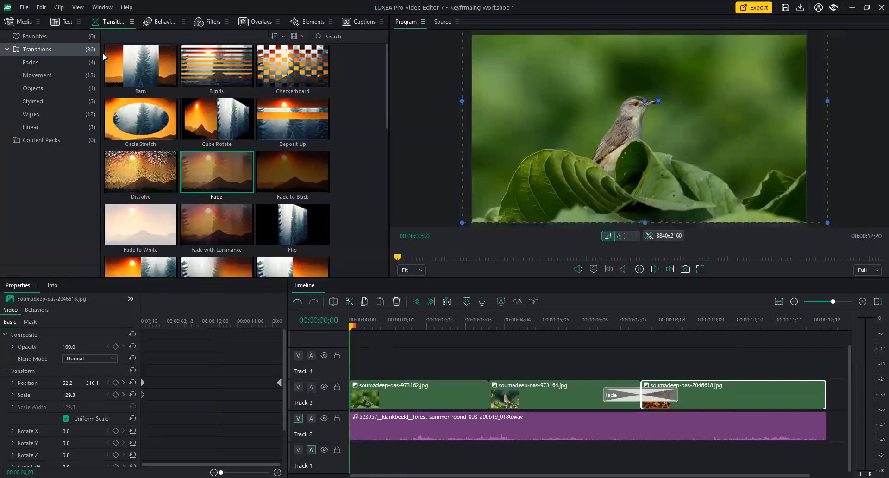
left_click(23, 23)
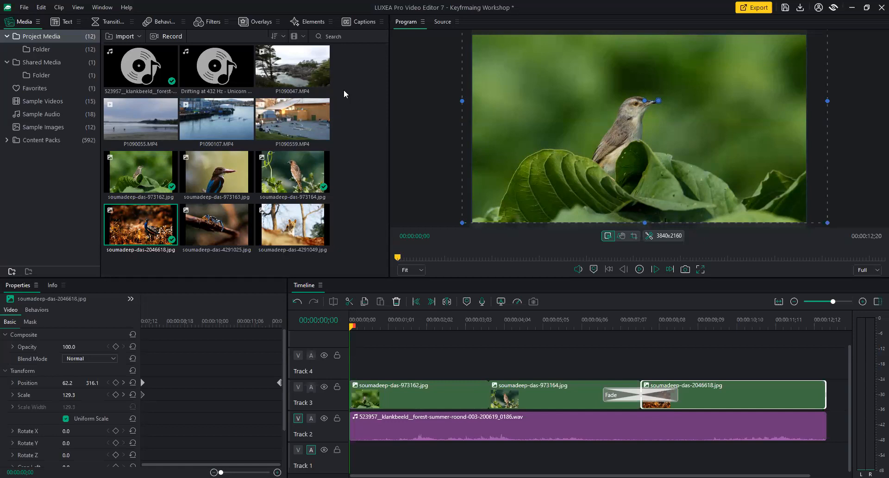
Enlarge and reposition the first image at its opening keyframe to scale 160 and position 116.2, -120.8
left_click(370, 391)
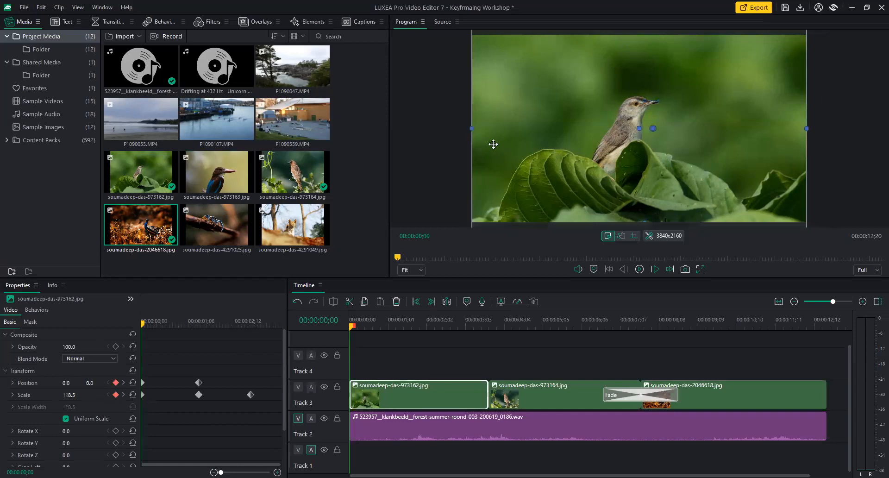
left_click_drag(472, 128, 391, 129)
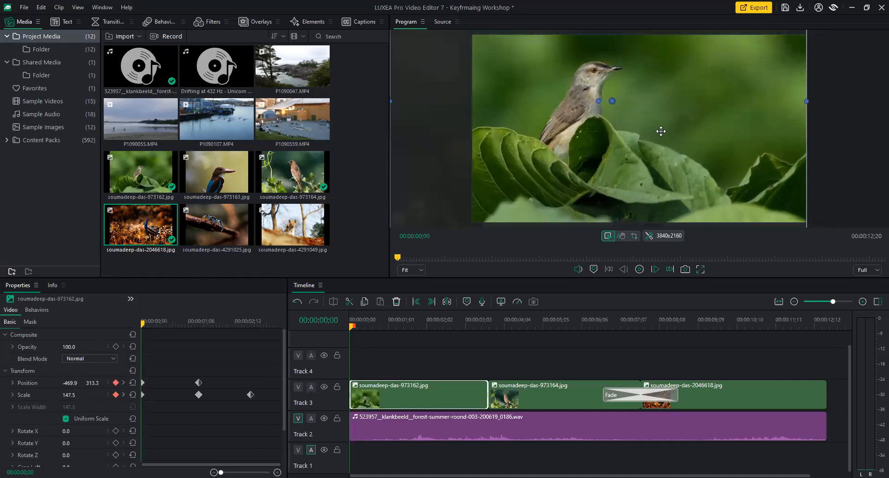
left_click_drag(660, 131, 767, 149)
left_click_drag(848, 130, 878, 136)
left_click_drag(766, 101, 760, 123)
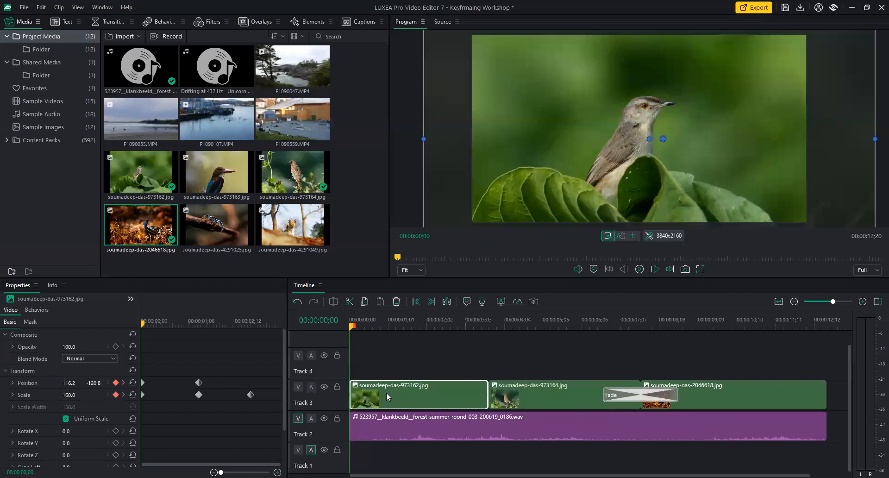
Delete the Fade transition between the second and third images
left_click(549, 392)
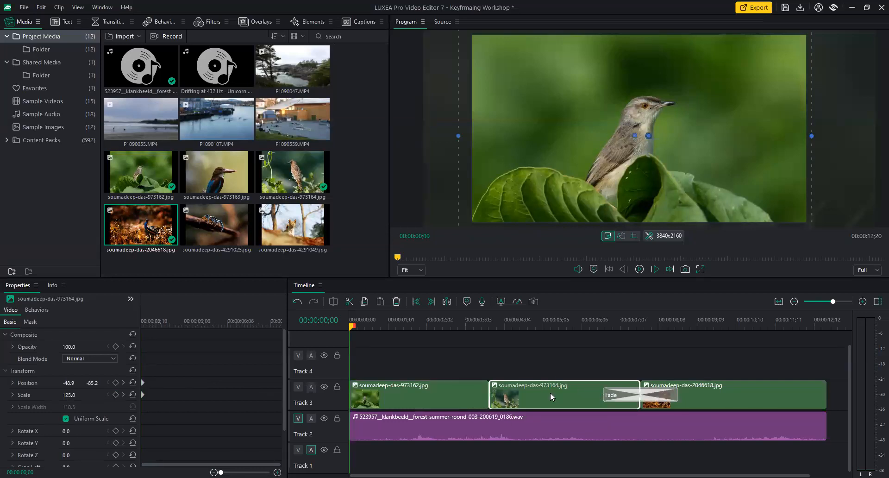
left_click(657, 394)
key("Delete")
Delete the second image's position and scale keyframes
left_click(575, 394)
left_click_drag(168, 373, 139, 409)
key("Delete")
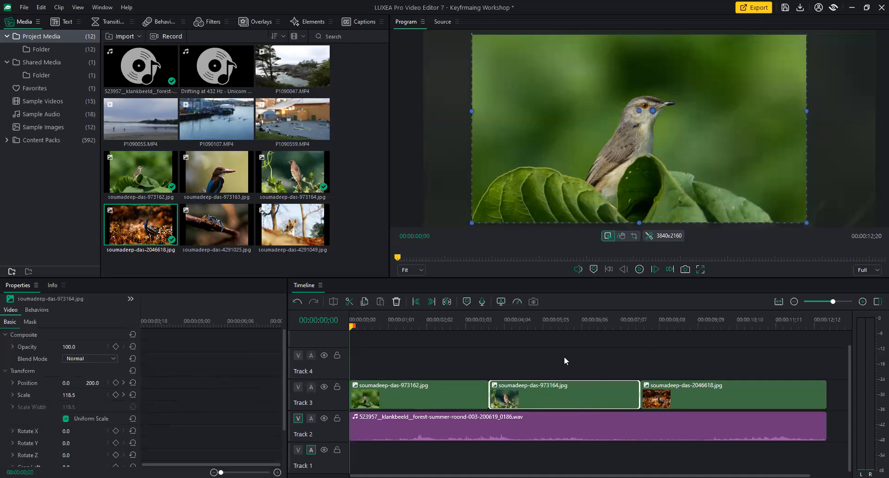
Shift the second image on the canvas to position 2.9, 200.0 at 00:00:05;13
left_click(554, 320)
mouse_move(620, 129)
left_mouse_down()
mouse_move(619, 142)
mouse_move(621, 133)
left_mouse_up()
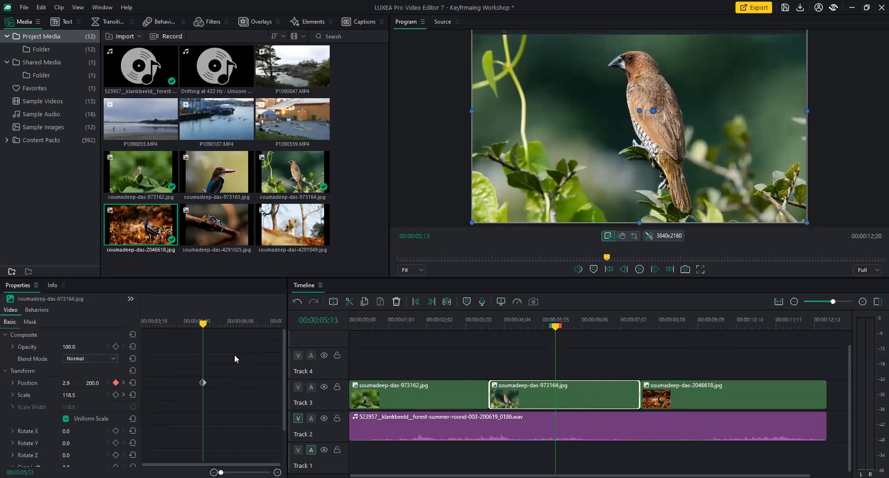
Show the second image's position curve fitted to its value range and enlarge the properties area
left_click(12, 347)
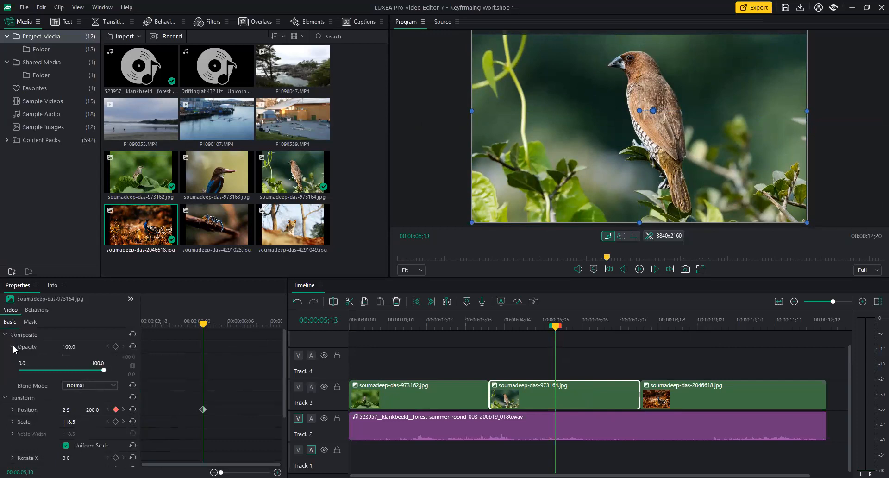
left_click(13, 347)
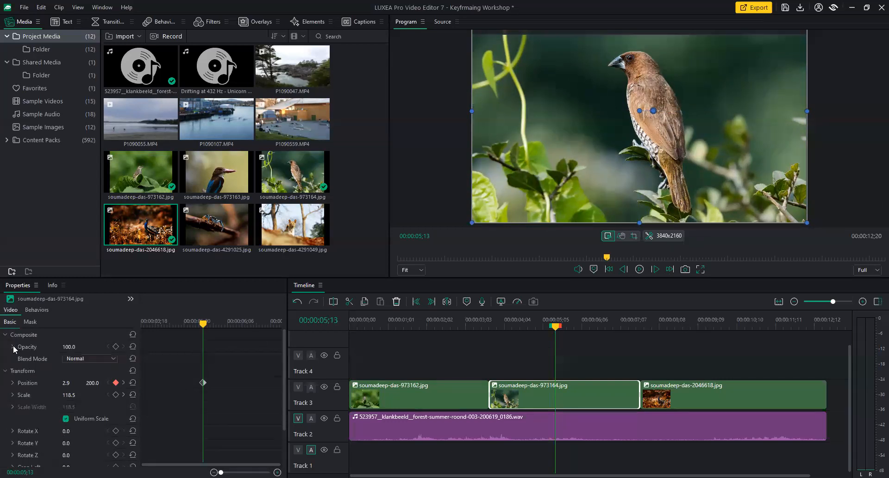
left_click(13, 383)
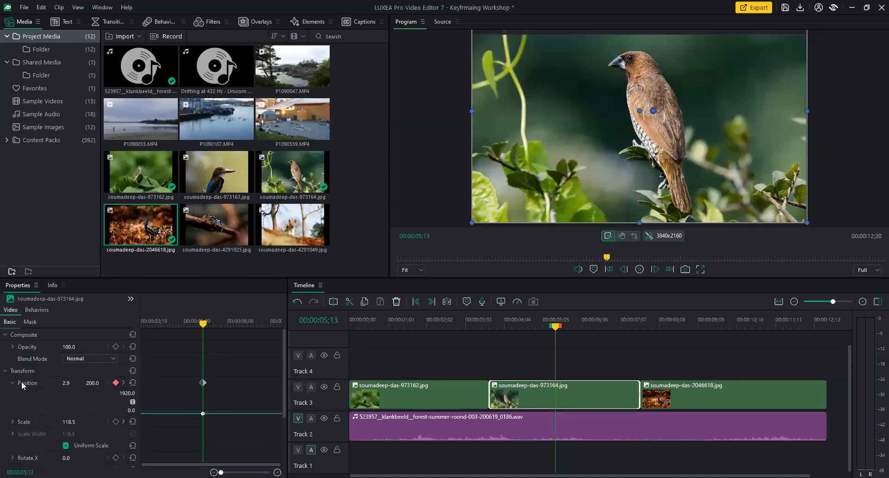
left_click(132, 402)
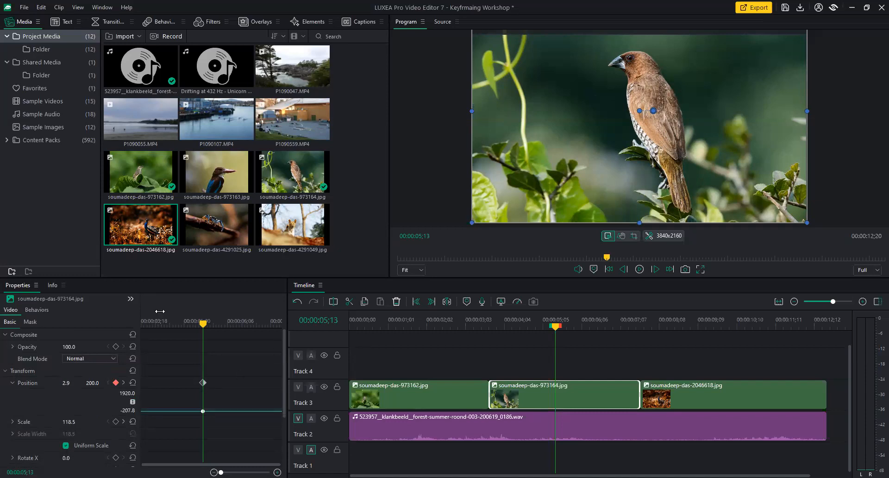
left_click_drag(180, 278, 182, 254)
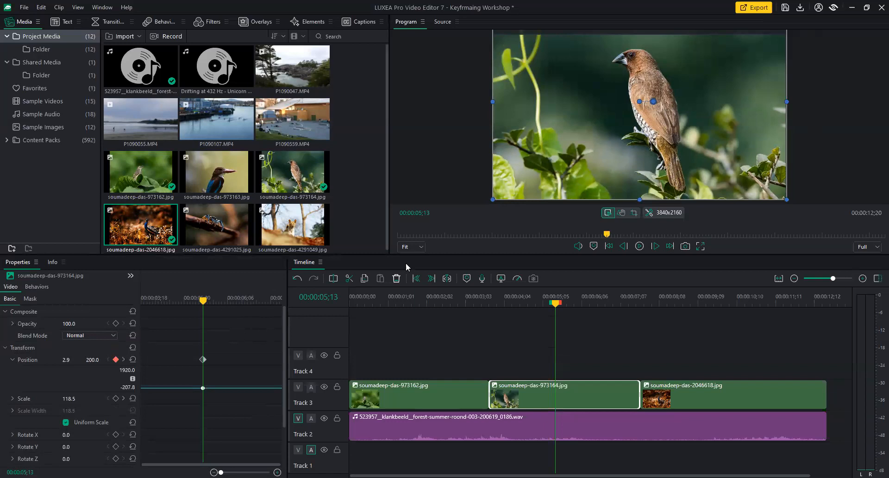
Delete the first image's last scale keyframe and play the sequence from the start
left_click(393, 399)
left_click_drag(410, 304, 352, 304)
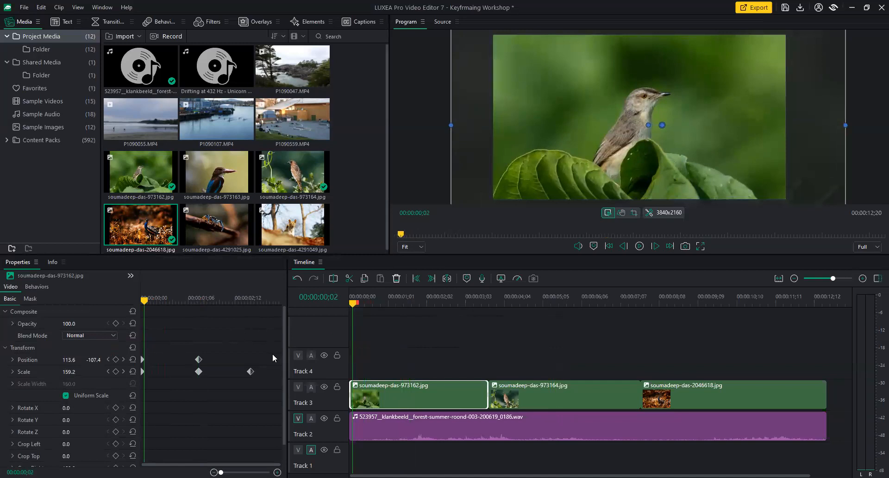
key("Delete")
left_click_drag(145, 300, 136, 310)
key("space")
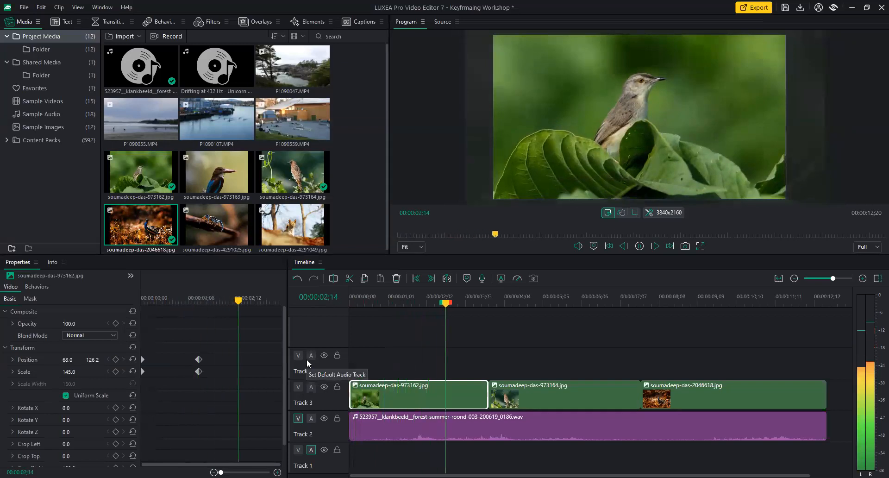
key("space")
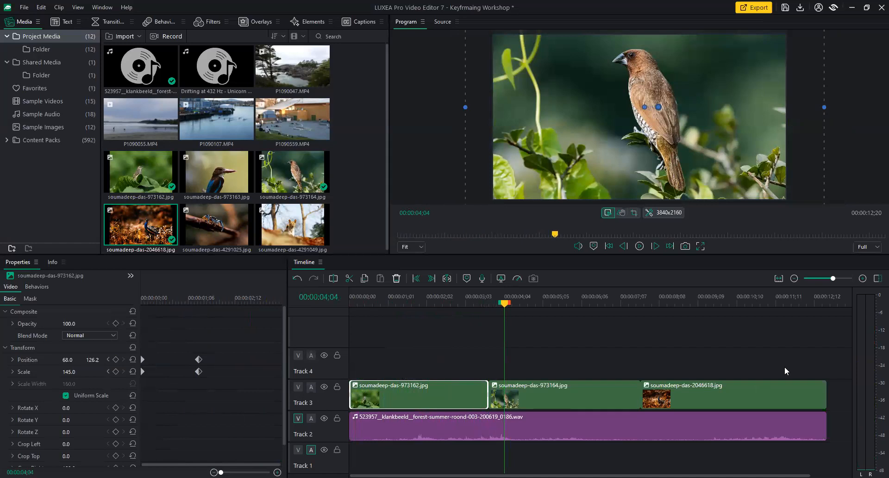
Delete the second image's position keyframe and all position and scale keyframes of the third image
left_click(567, 417)
left_click(583, 396)
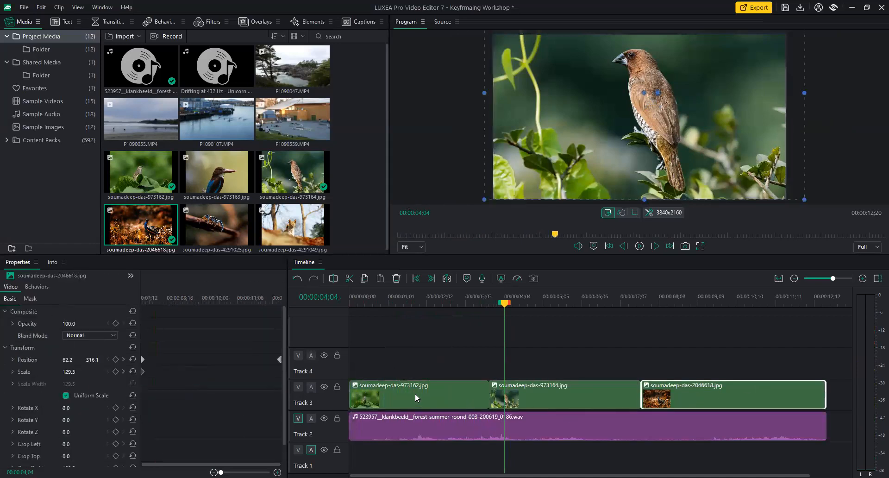
left_click(203, 388)
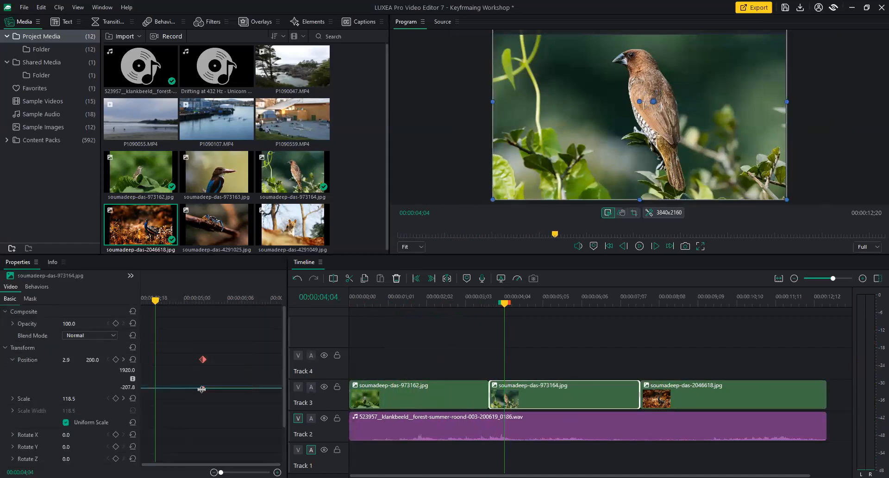
left_click(755, 402)
left_click_drag(137, 367, 139, 390)
key("Delete")
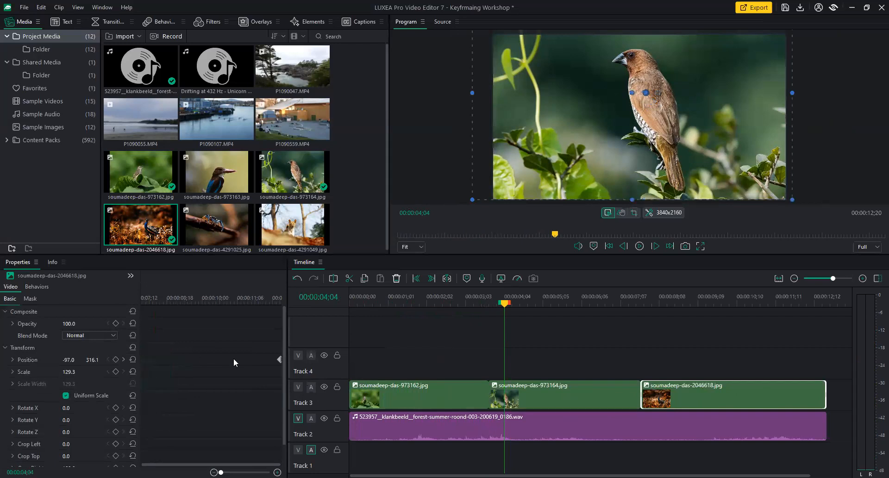
left_click(278, 359)
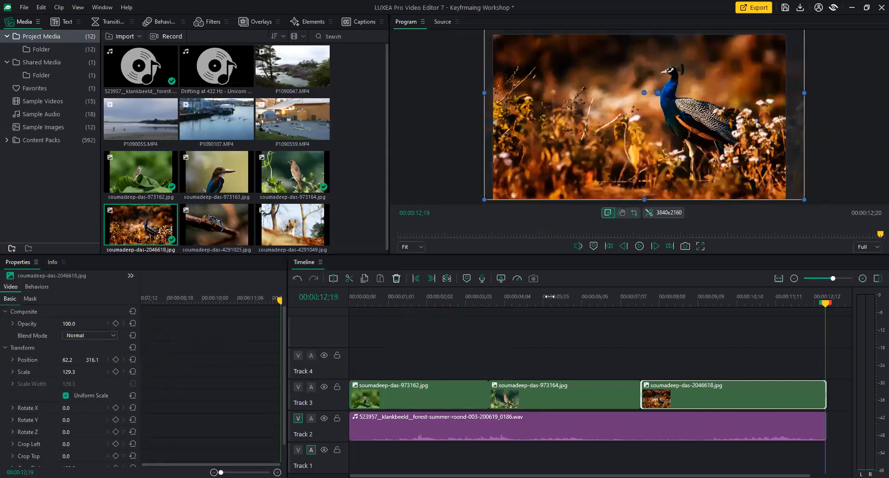
Copy the first image clip with its position and scale keyframes
left_click(550, 296)
left_click_drag(550, 297, 401, 309)
left_click(410, 395)
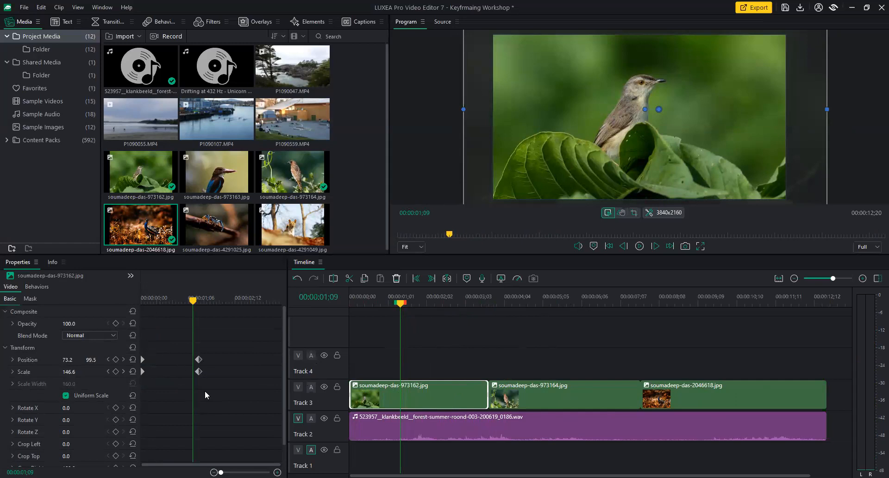
right_click(416, 394)
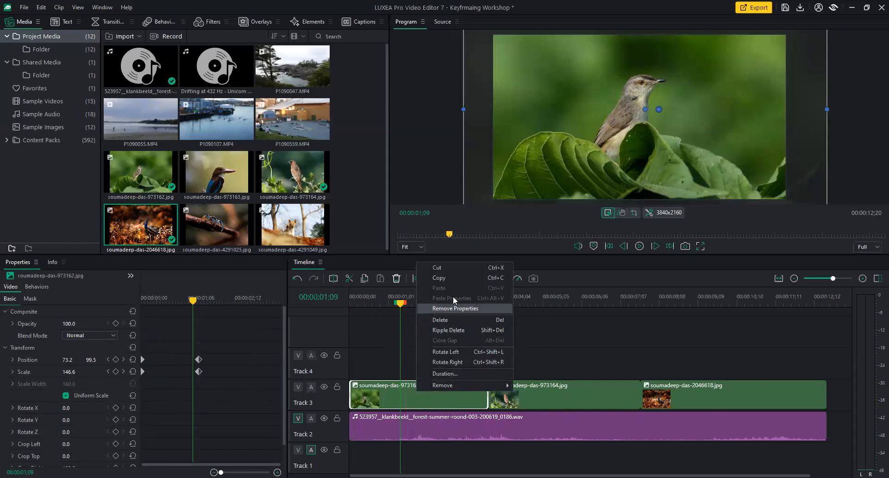
left_click(454, 279)
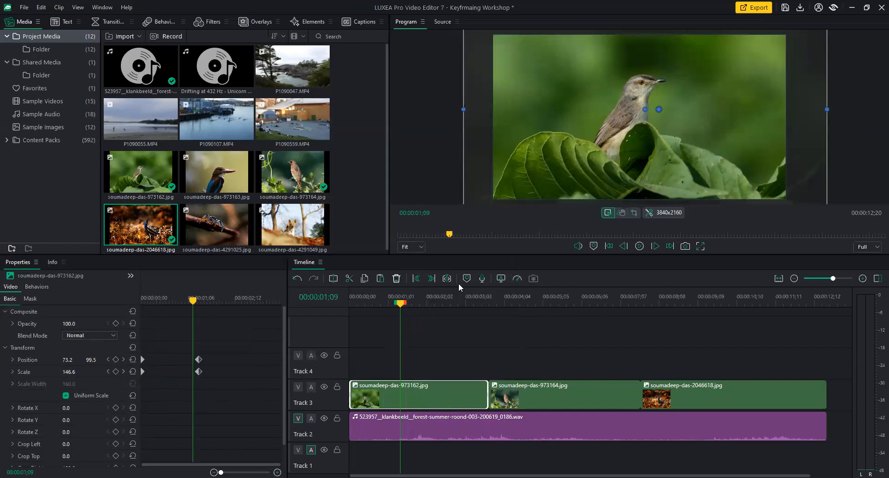
Paste all of the copied video properties onto the second image with Scale Keyframe Times enabled
left_click(517, 303)
left_click(523, 391)
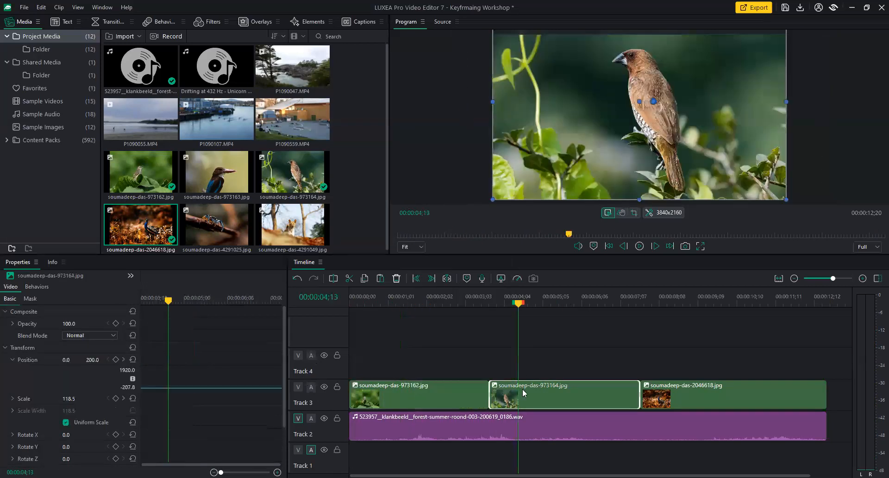
right_click(523, 392)
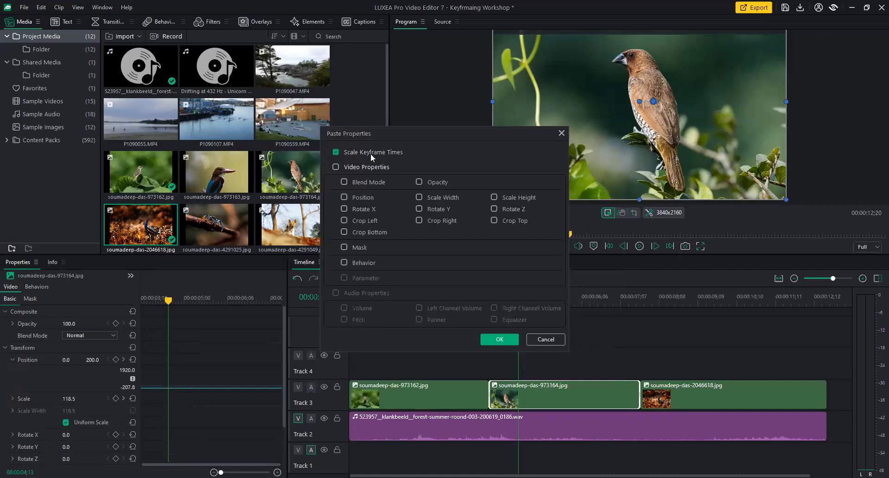
left_click(335, 167)
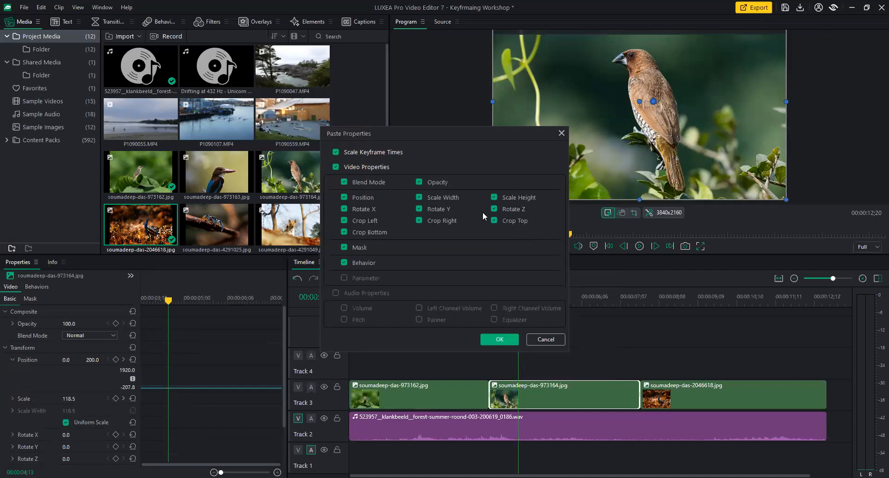
left_click(499, 340)
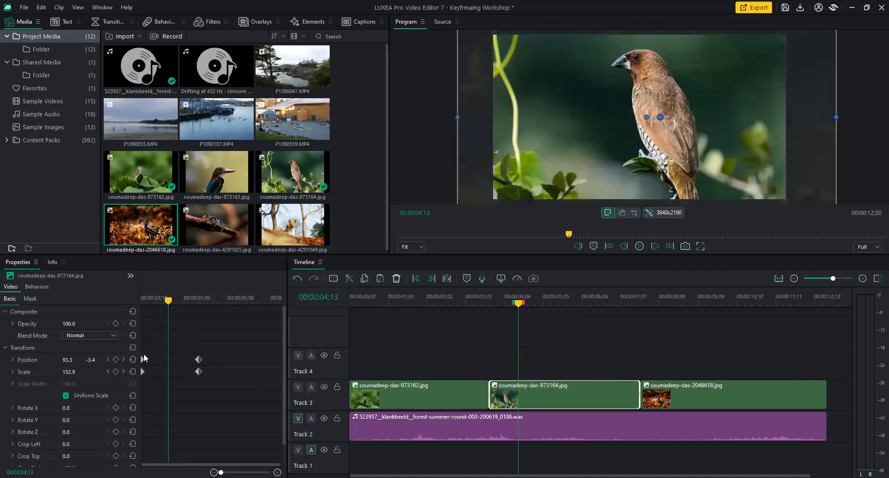
Paste all of the copied video properties, with scaled keyframe times, onto the third image
left_click(402, 399)
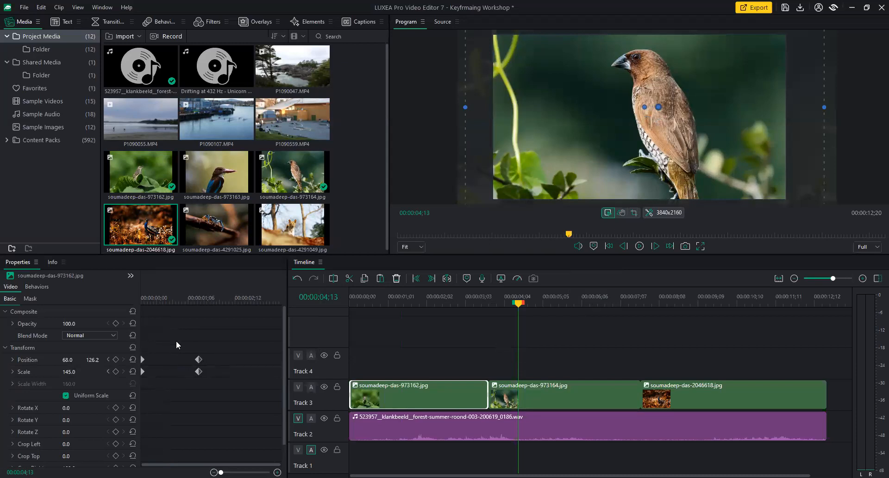
left_click(532, 393)
left_click(712, 391)
right_click(712, 390)
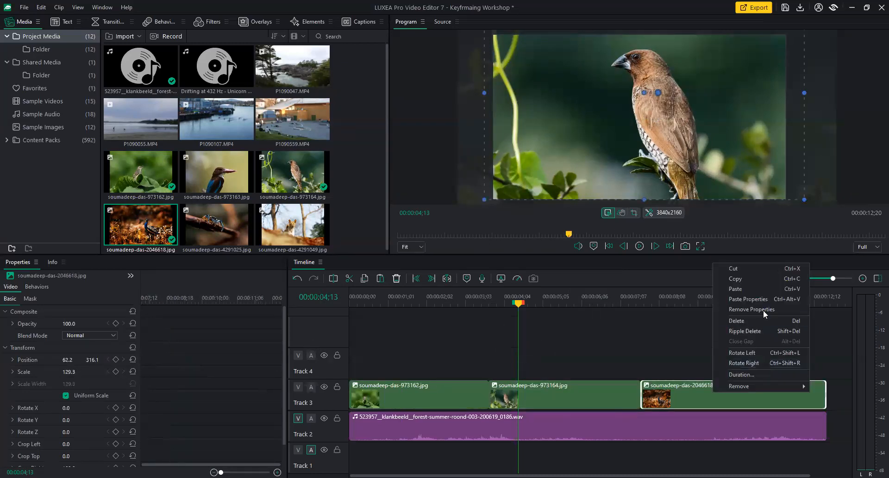
left_click(766, 298)
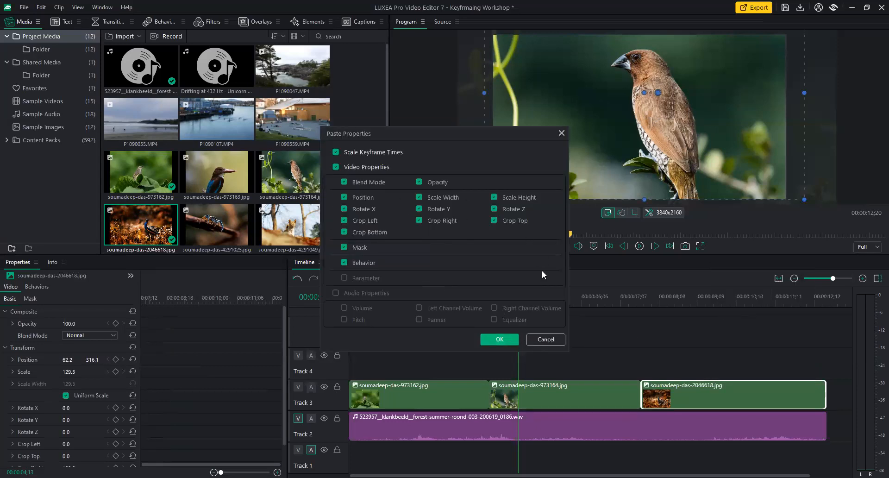
left_click(499, 339)
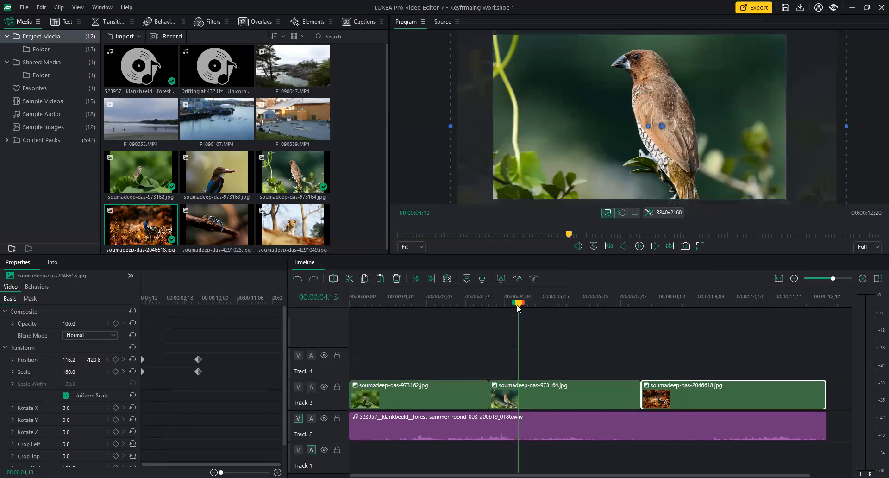
Play the sequence from near its start to review the pasted animation, then place the playhead at 00:00:01;01
left_click_drag(516, 304, 360, 305)
key("space")
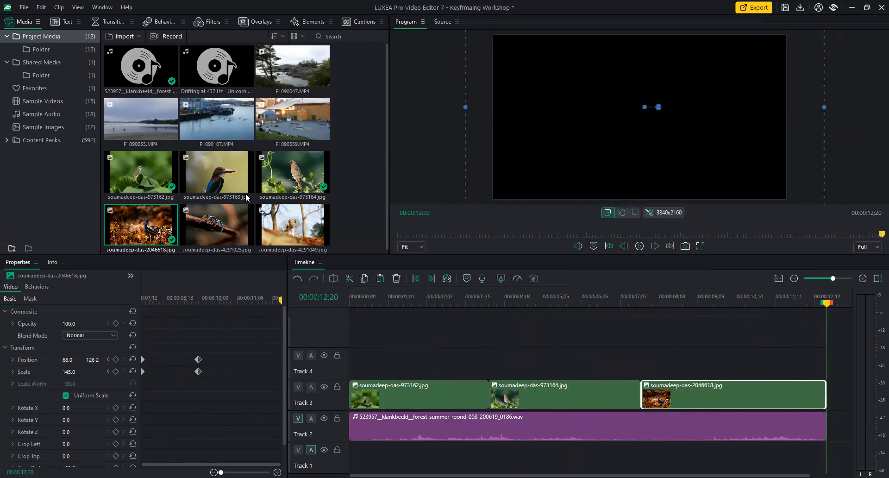
left_click(387, 299)
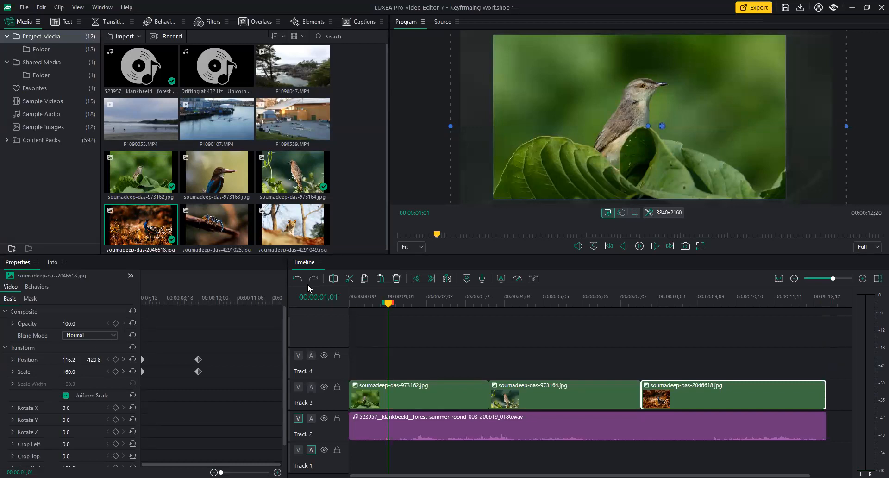
Examine the first image's Behaviors, Mask and Basic properties as well as its clip and speed options
left_click(437, 399)
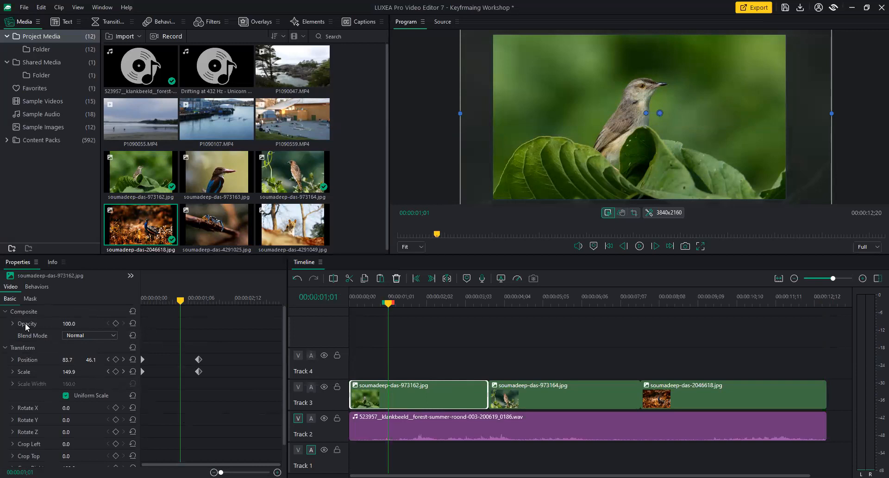
left_click(35, 287)
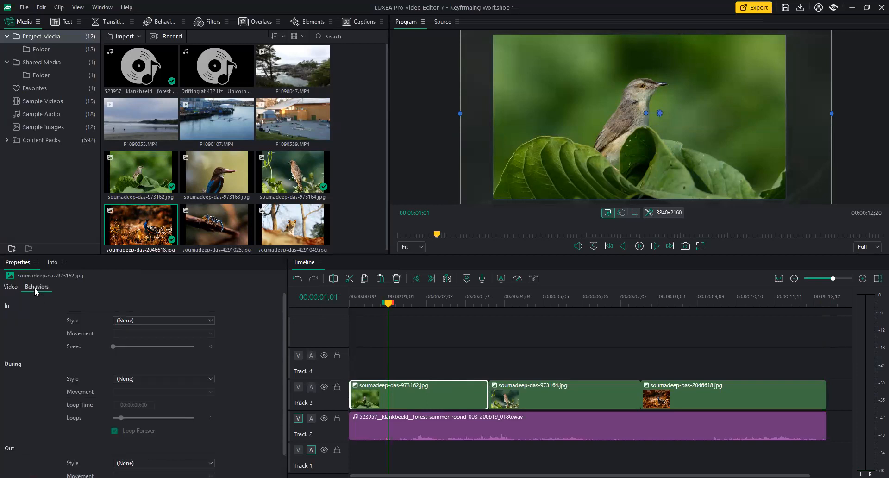
left_click(11, 288)
left_click(29, 298)
left_click(11, 298)
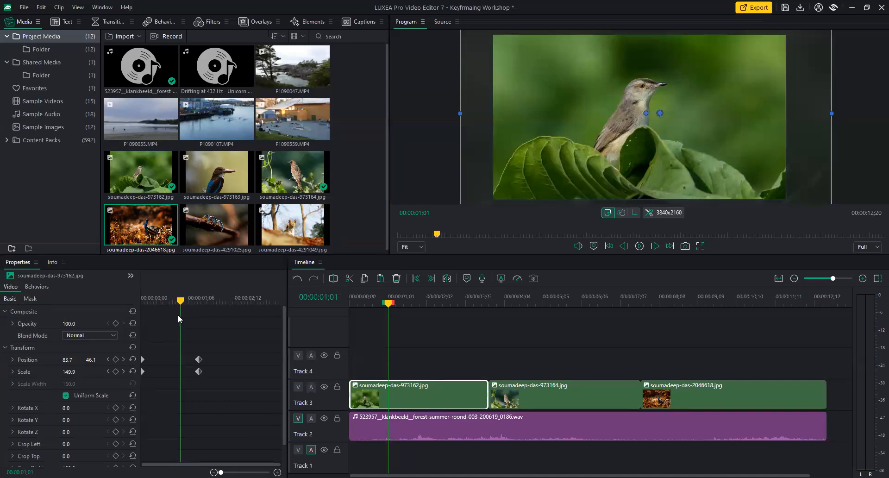
left_click_drag(180, 299, 177, 299)
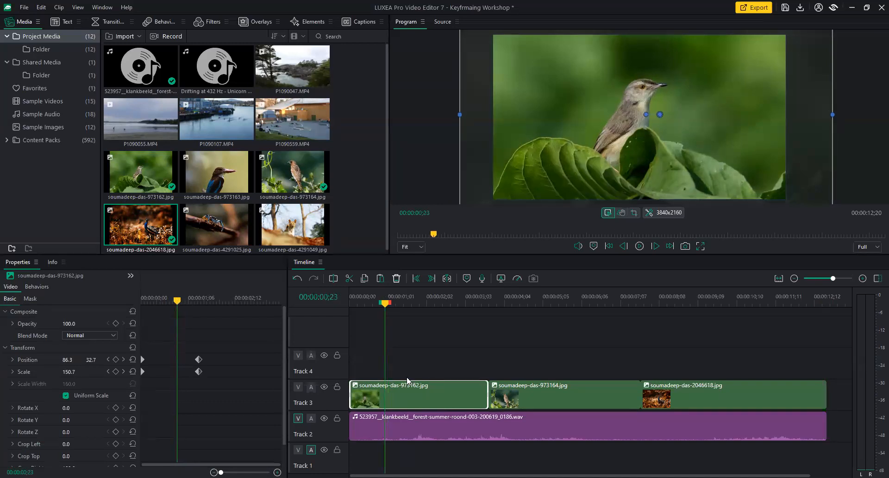
right_click(416, 398)
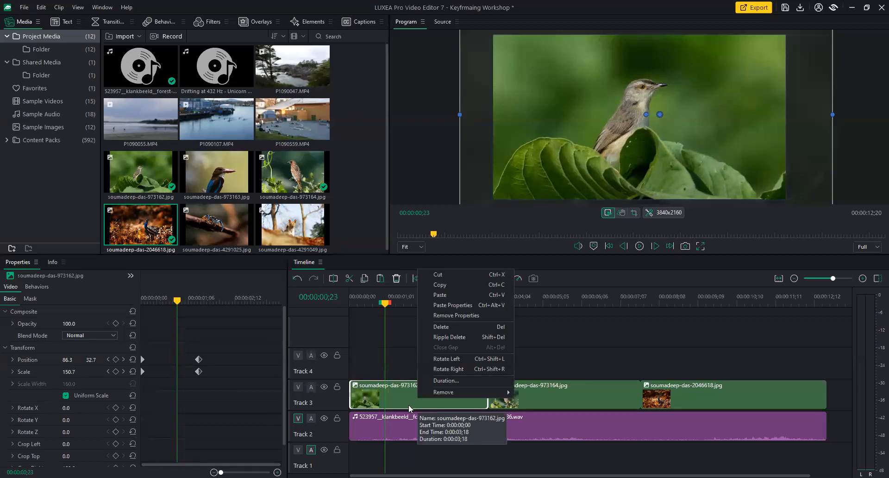
left_click(409, 405)
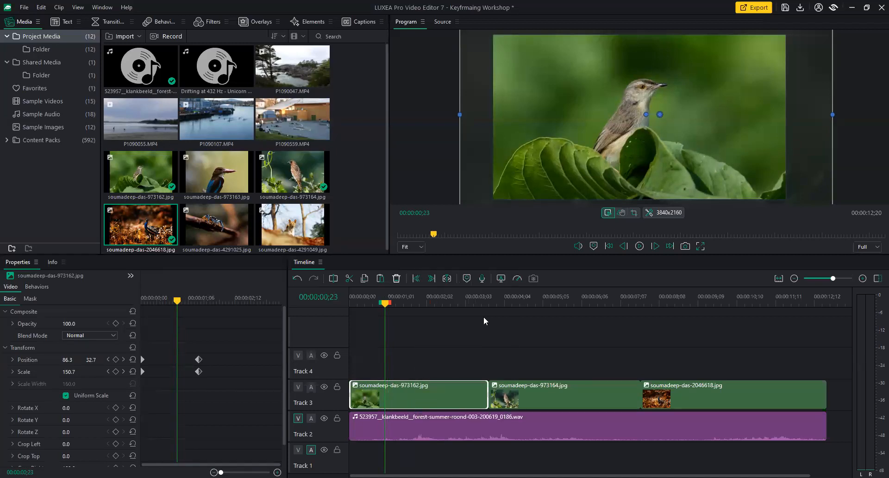
left_click(516, 278)
mouse_move(536, 312)
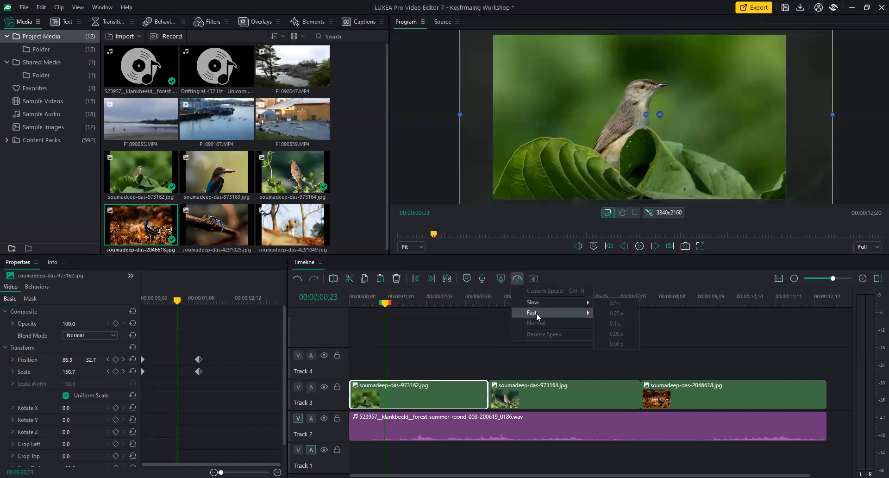
left_click(410, 396)
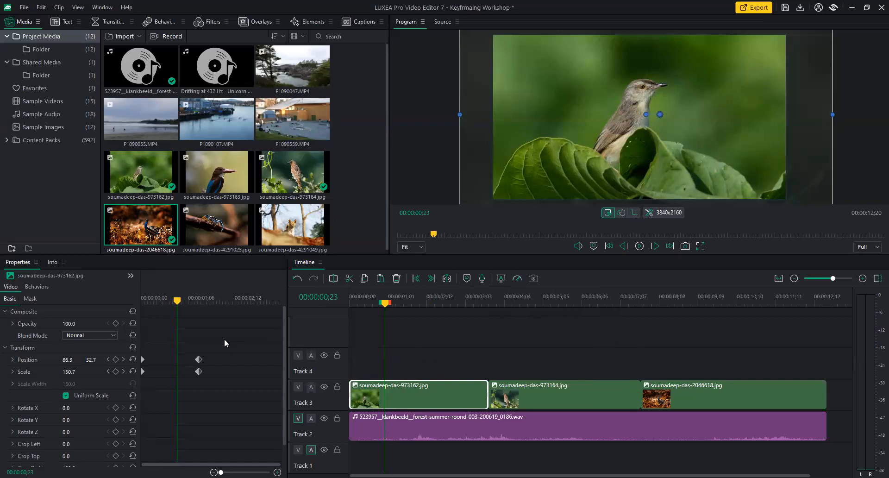
left_click_drag(283, 334, 282, 302)
left_click(35, 298)
left_click(18, 297)
left_click(37, 286)
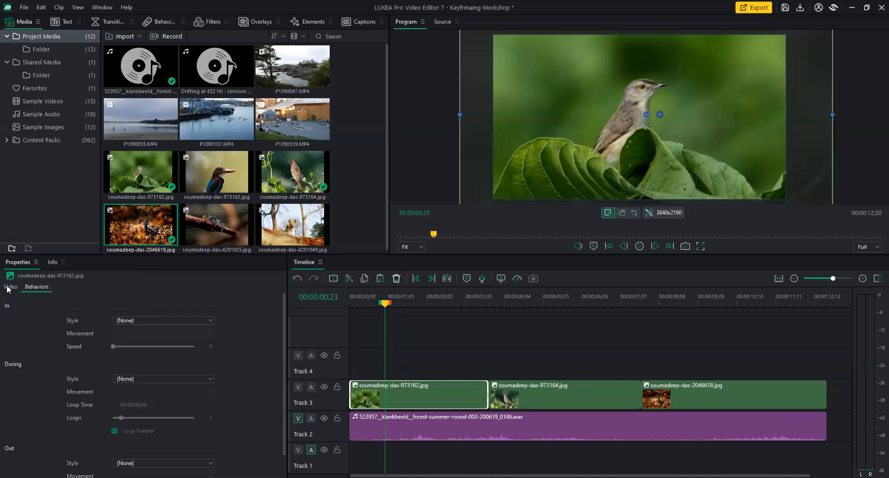
left_click(10, 286)
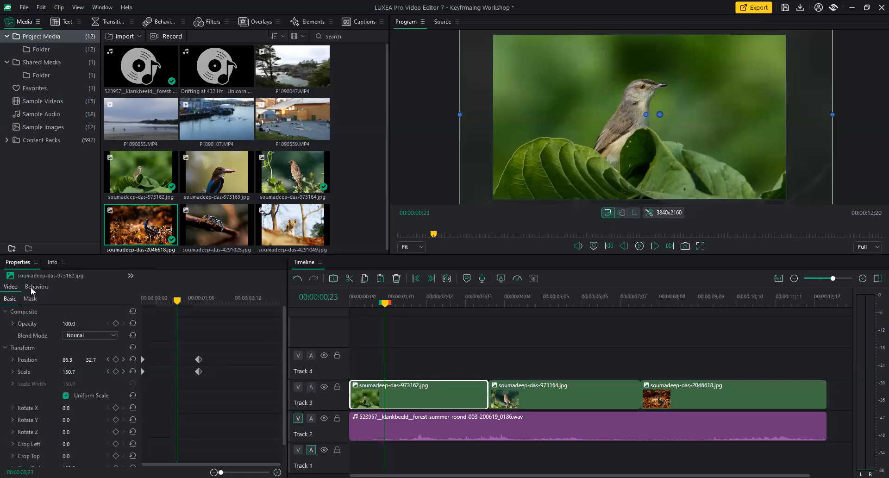
Set the first image's opening scale keyframe at 00:00:00;00 to 188.0 on its scale curve, with the curve's range extended to 300.0
left_click_drag(176, 301, 128, 302)
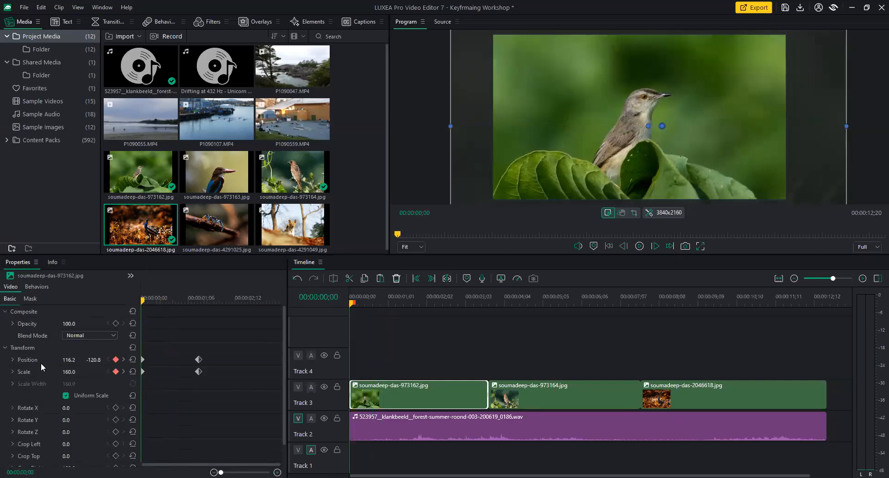
left_click(12, 371)
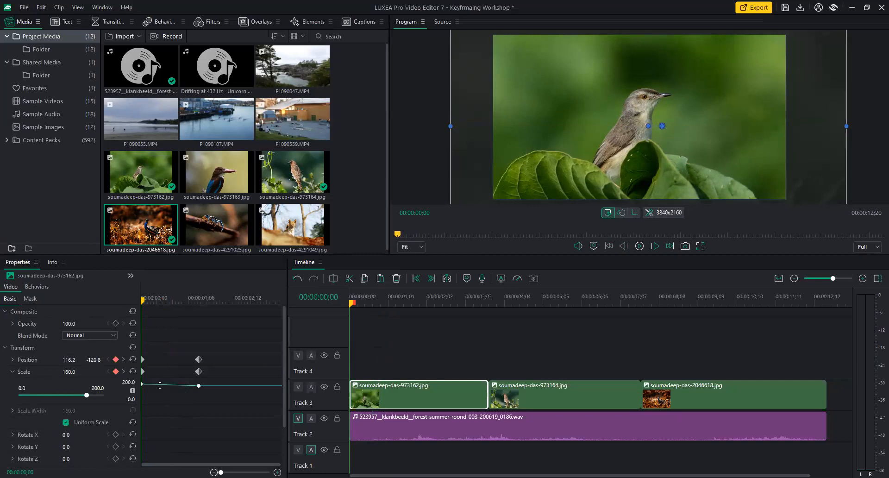
left_click_drag(143, 398, 139, 384)
left_click(133, 391)
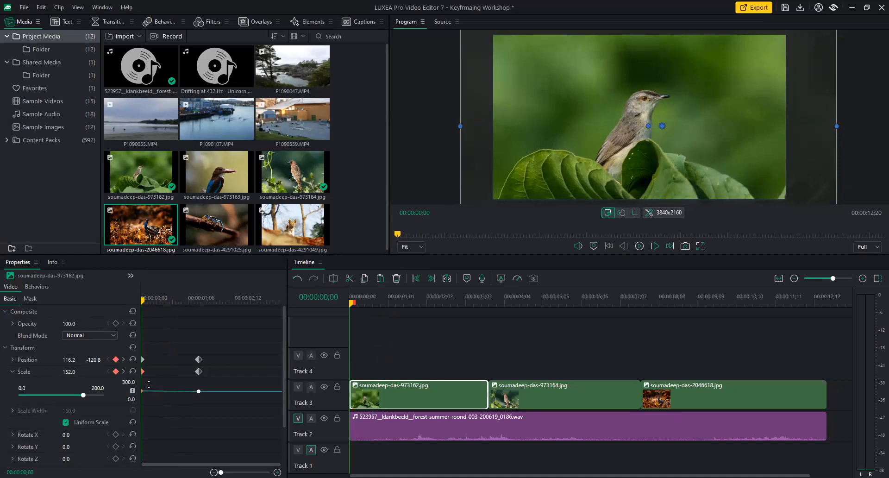
left_click_drag(154, 389, 154, 386)
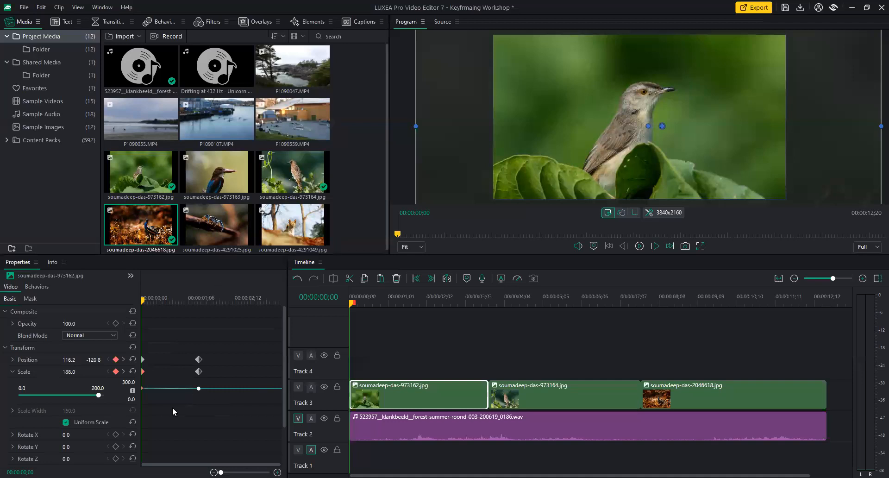
Shorten the soumadeep-das-973162.jpg clip to end at about 00:00:02;00 and move the soumadeep-das-973164.jpg clip up against its end
left_click_drag(744, 336, 435, 448)
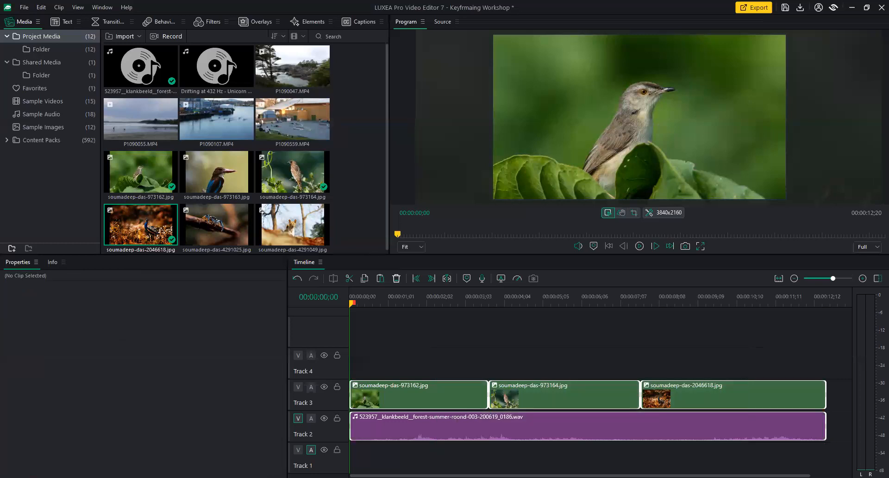
left_click(407, 351)
left_click(430, 396)
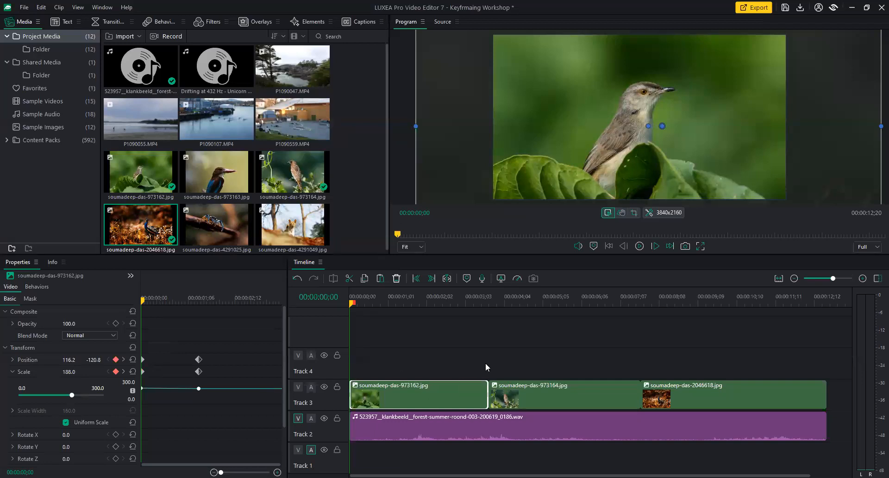
left_click_drag(374, 300, 460, 318)
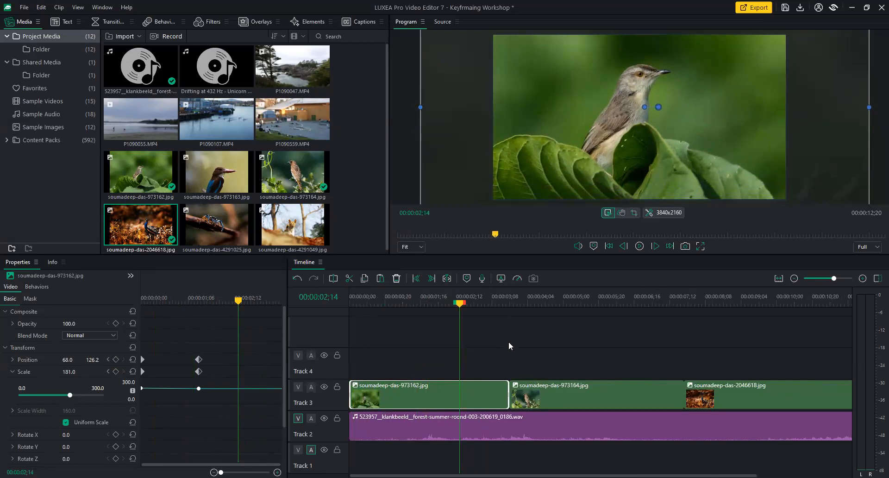
left_click_drag(505, 395, 462, 391)
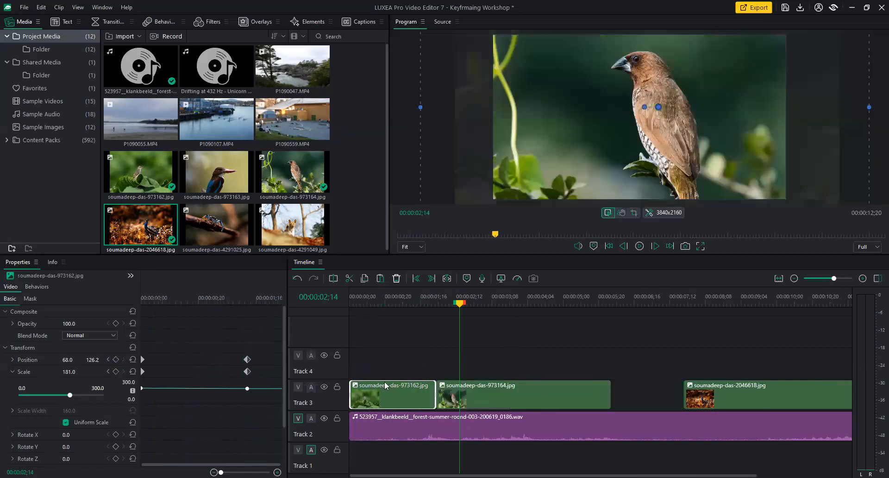
Shift the first clip's second Position and Scale keyframes to the clip's end and play the timeline from the start
left_click_drag(247, 370, 290, 375)
left_click_drag(459, 303, 306, 309)
key("space")
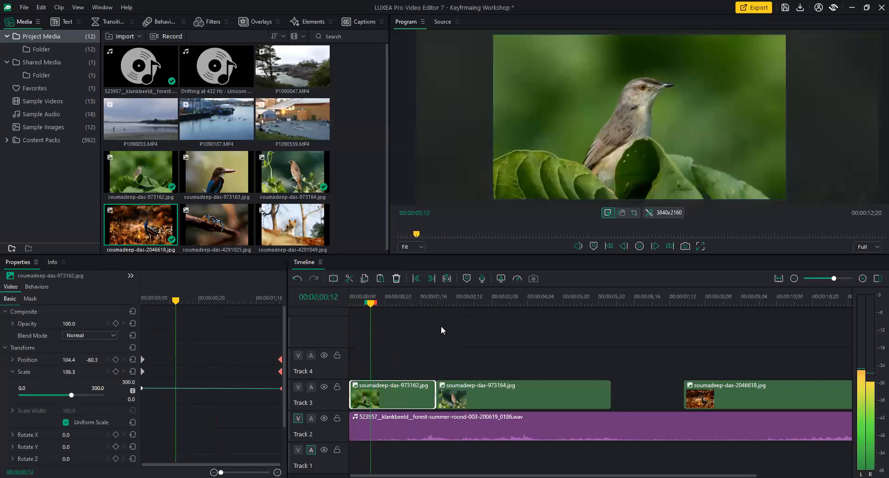
left_click(479, 396)
left_click(415, 396)
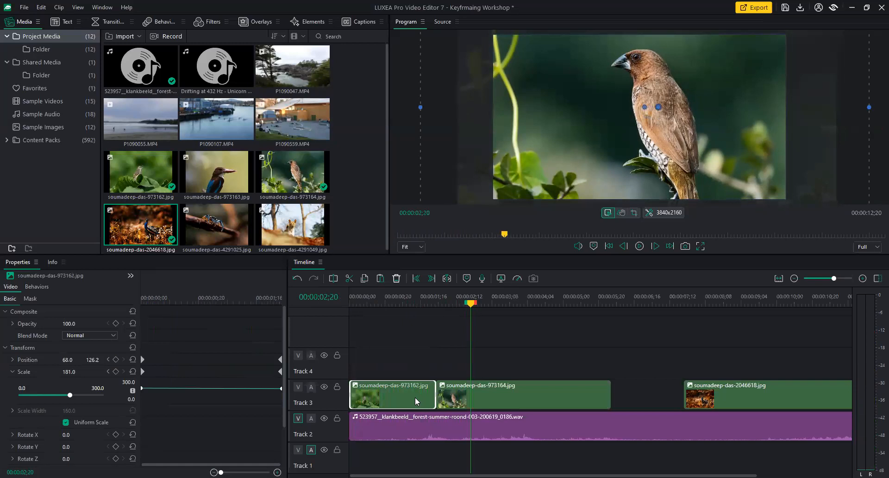
Align the first clip's second Position and Scale keyframes with the playhead at 00:00:02;00
left_click(442, 302)
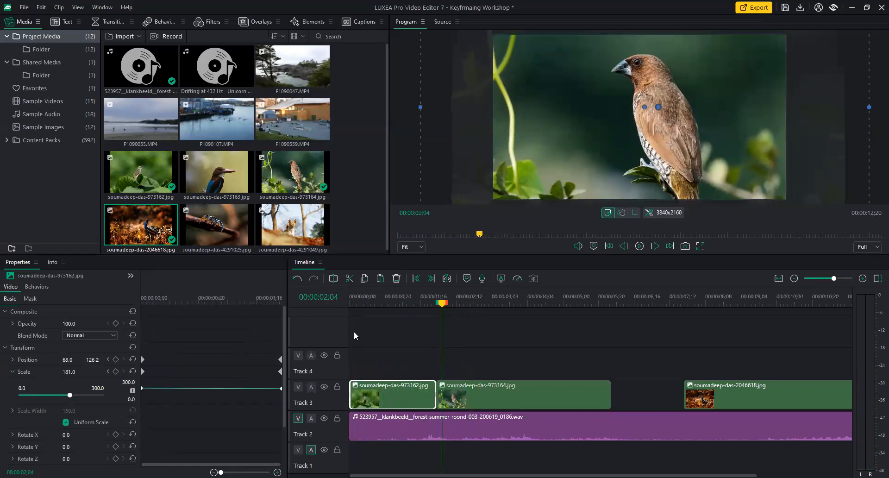
left_click_drag(439, 307, 435, 305)
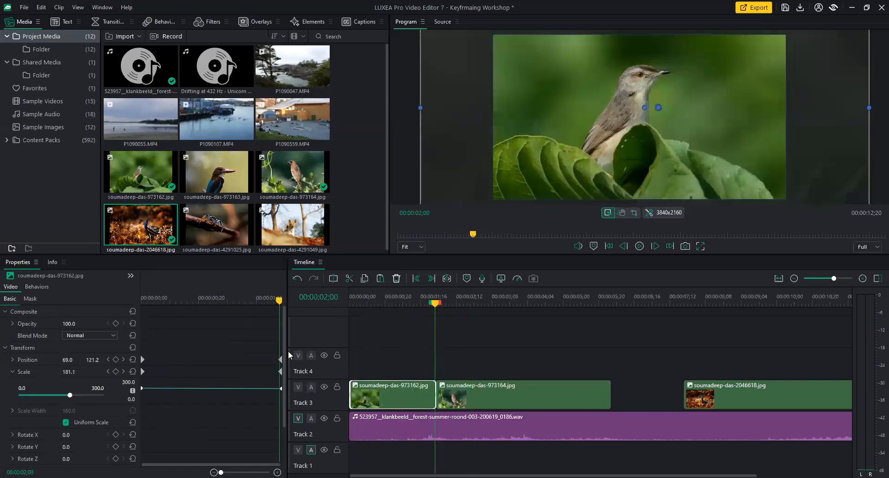
left_click_drag(283, 376, 278, 375)
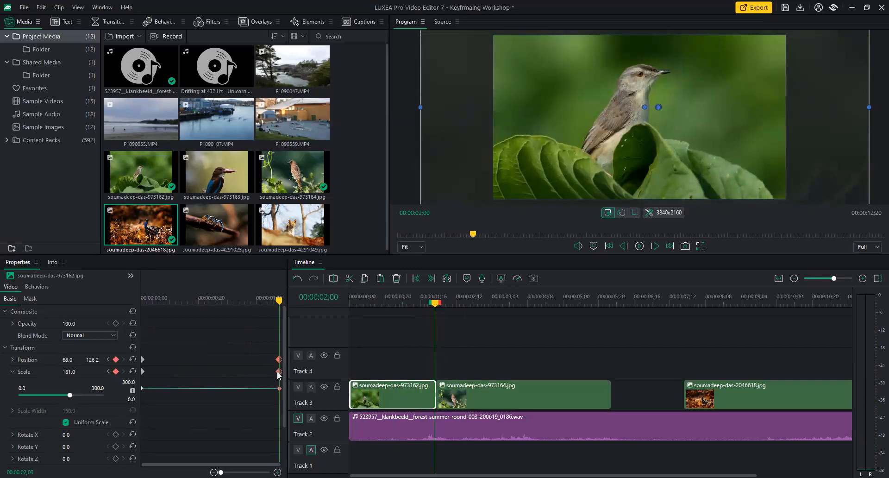
left_click_drag(278, 372, 277, 376)
Add a Fade transition about 00:00:01;06 long between the soumadeep-das-973162.jpg and soumadeep-das-973164.jpg clips
left_click(104, 22)
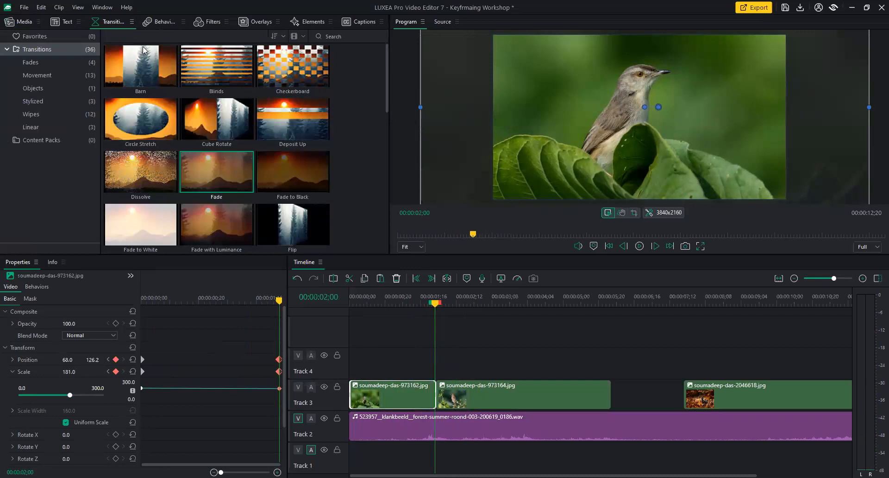
left_click_drag(222, 184, 413, 398)
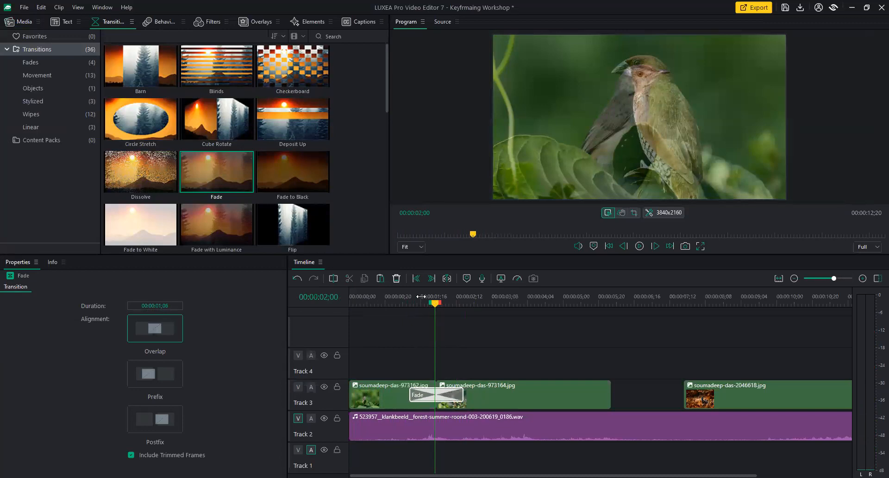
Play back the Fade between the first two clips repeatedly to check how the keyframed motion behaves through the transition
left_click_drag(433, 306, 388, 304)
left_click_drag(407, 305, 381, 318)
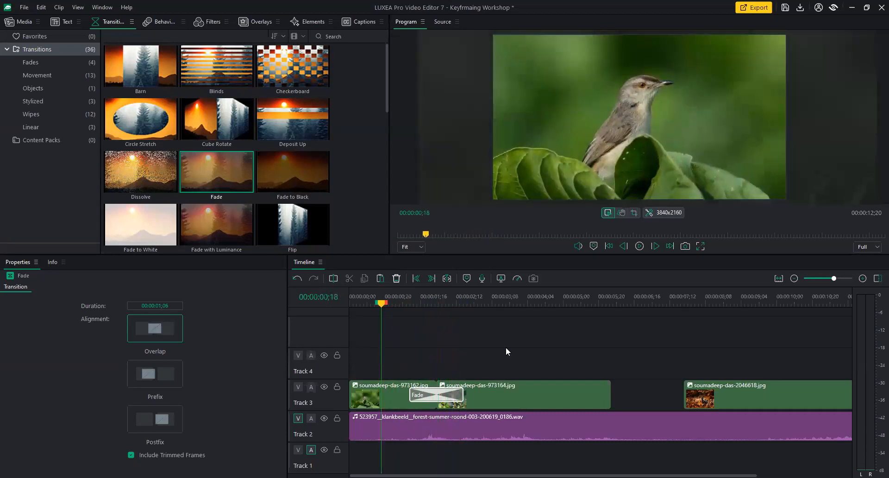
key("space")
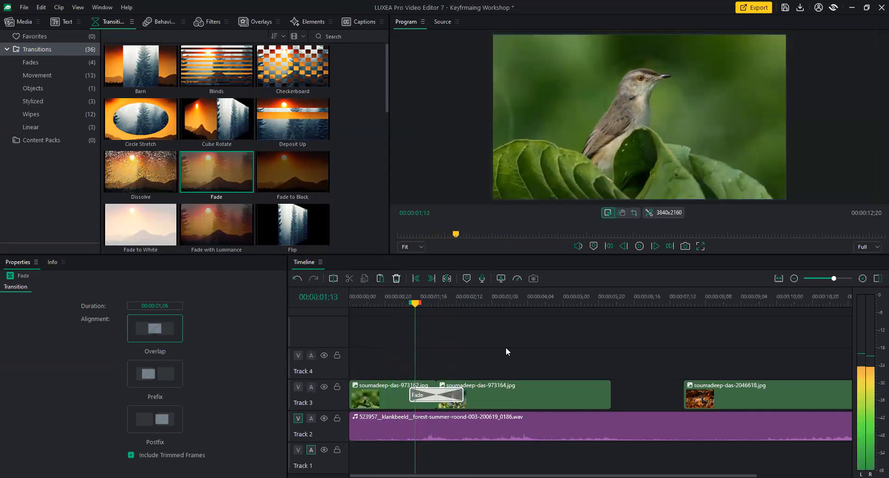
key("space")
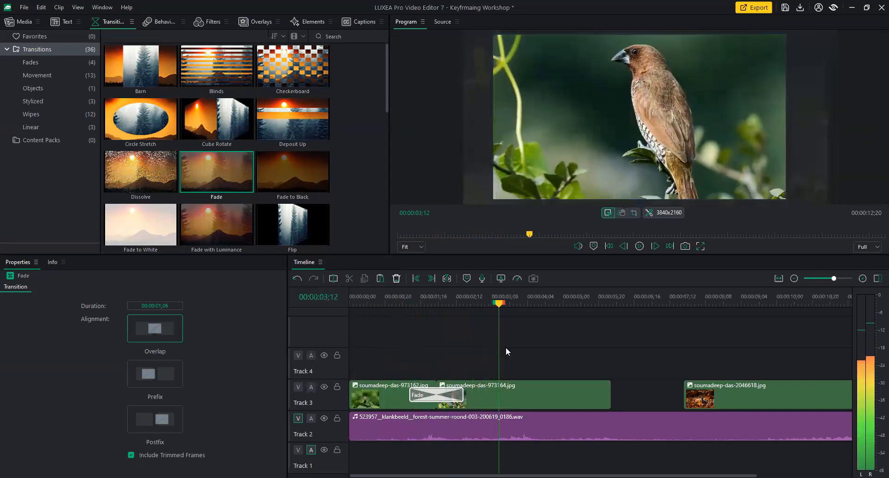
left_click(391, 297)
key("space")
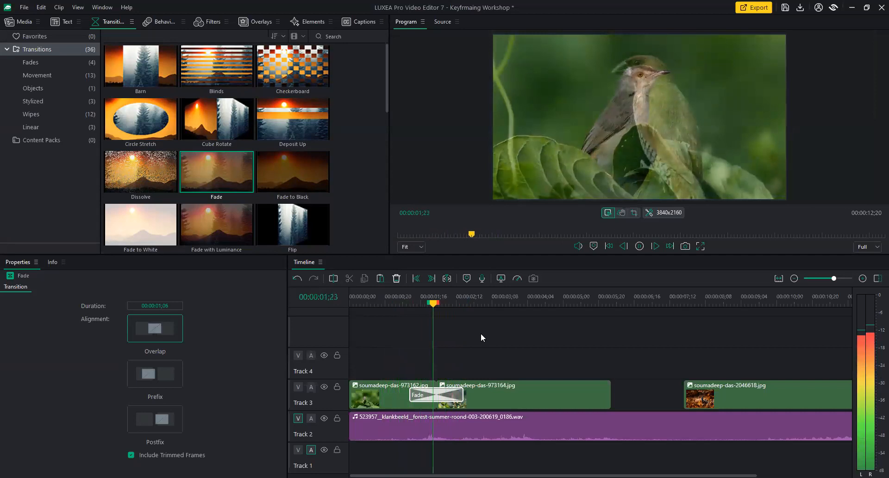
key("space")
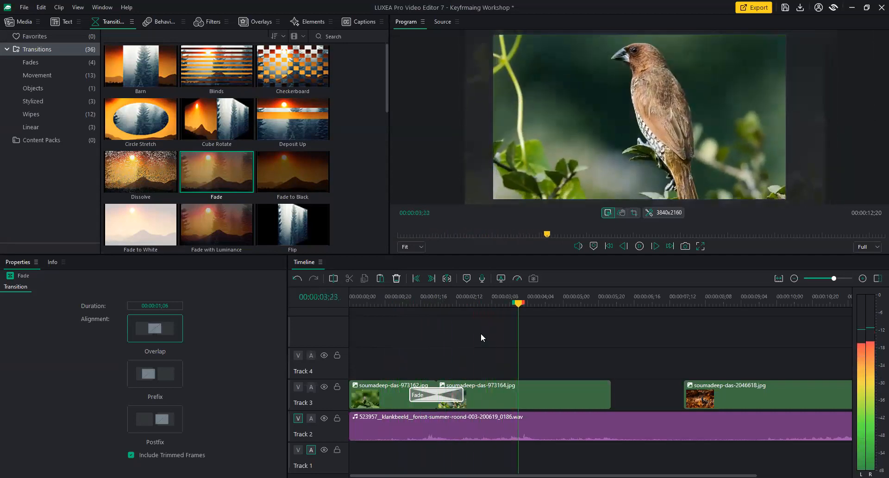
left_click(410, 302)
Move the first clip to Track 4 and extend it to 00:00:03;06 with its second Position and Scale keyframes at the new end
left_click(398, 401)
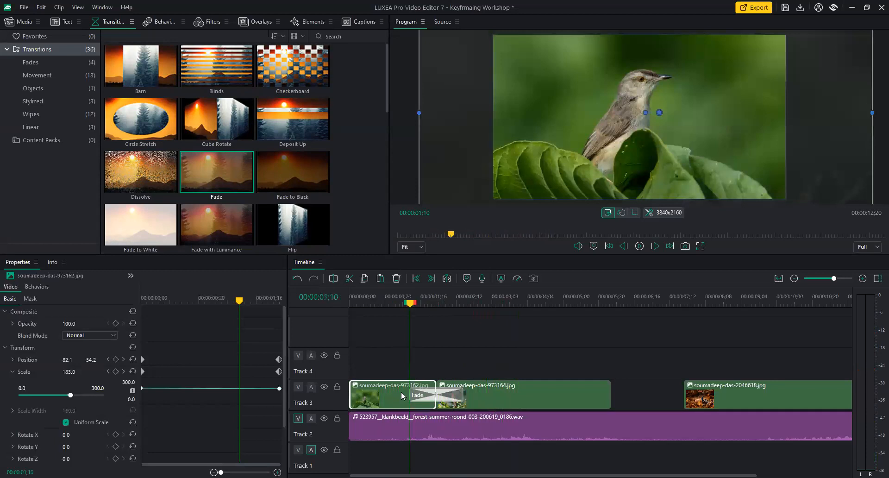
left_click_drag(395, 392, 398, 370)
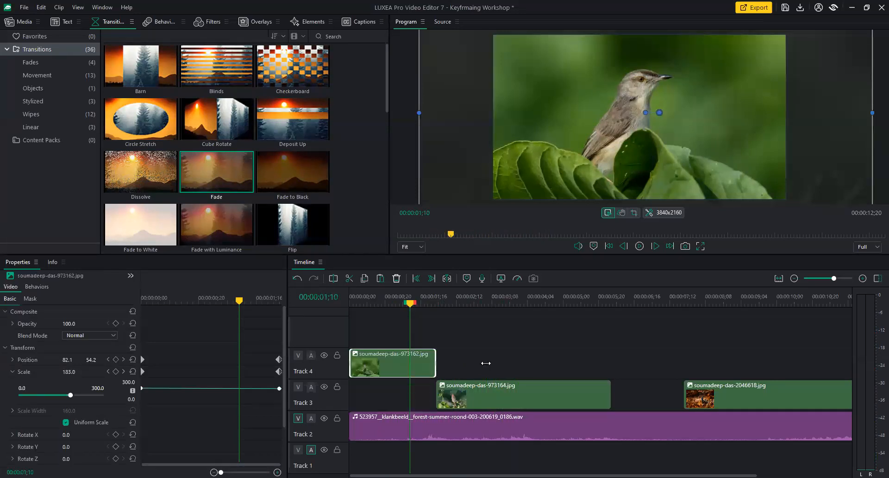
left_click_drag(485, 363, 486, 363)
left_click_drag(214, 346, 300, 375)
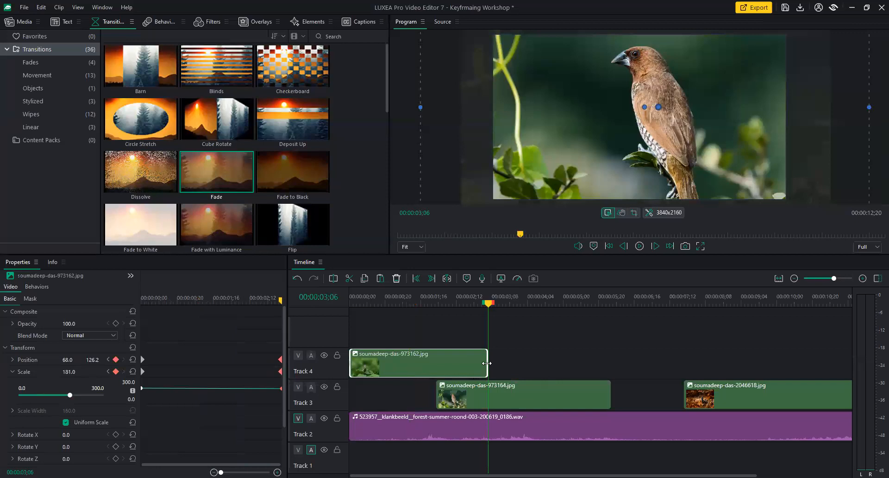
Trim the first clip back to about 00:00:02;00 and return it to Track 3 directly before the second clip
left_click_drag(461, 365, 512, 362)
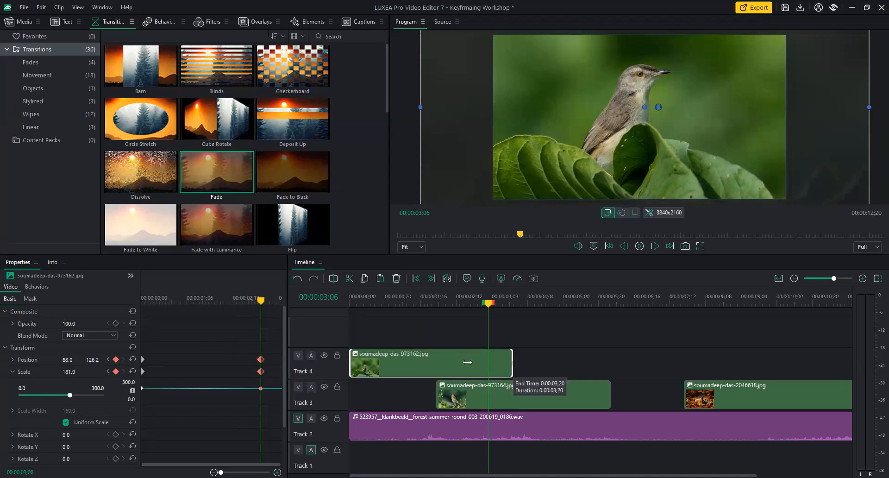
left_click_drag(452, 365, 435, 367)
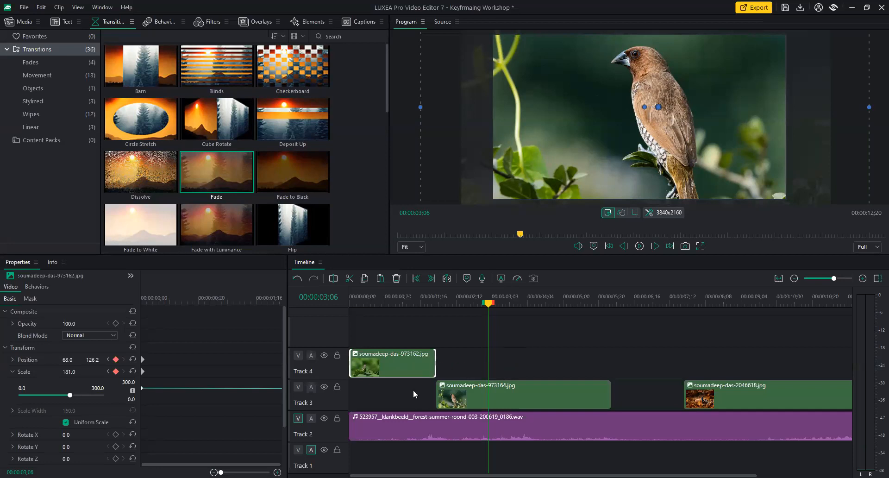
left_click_drag(414, 393, 412, 394)
Reapply a Fade transition across the cut between the first and second clips on Track 3 and play it back
left_click_drag(230, 193, 435, 393)
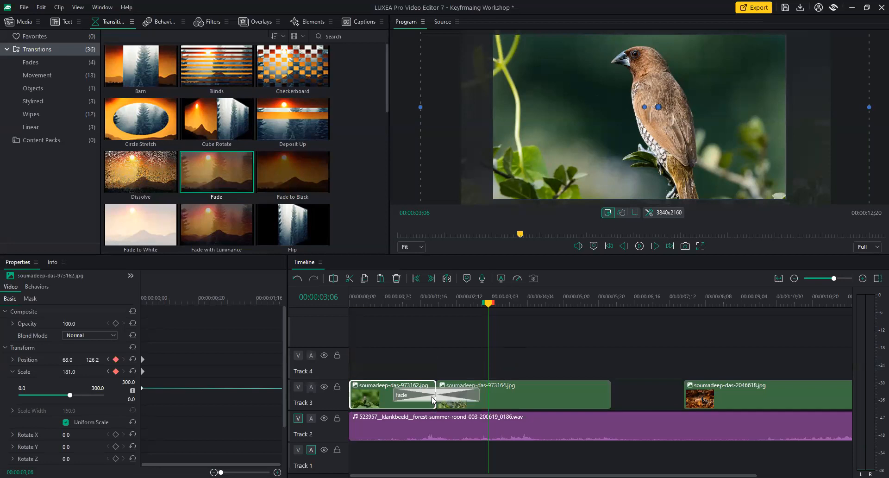
left_click(379, 302)
key("space")
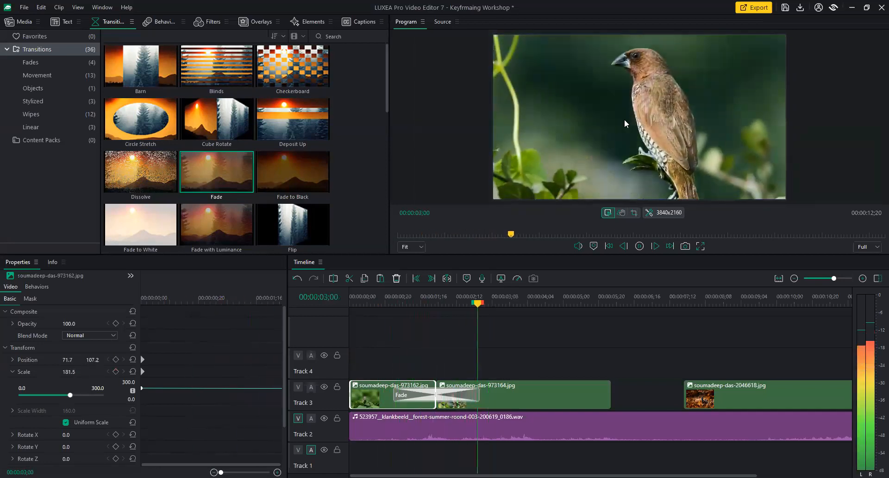
key("space")
left_click(499, 389)
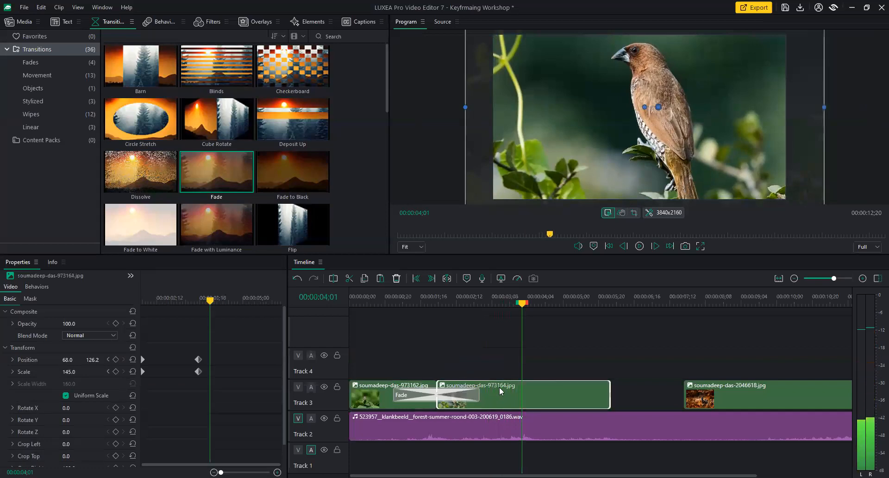
key("ctrl+z")
key("ctrl+z")
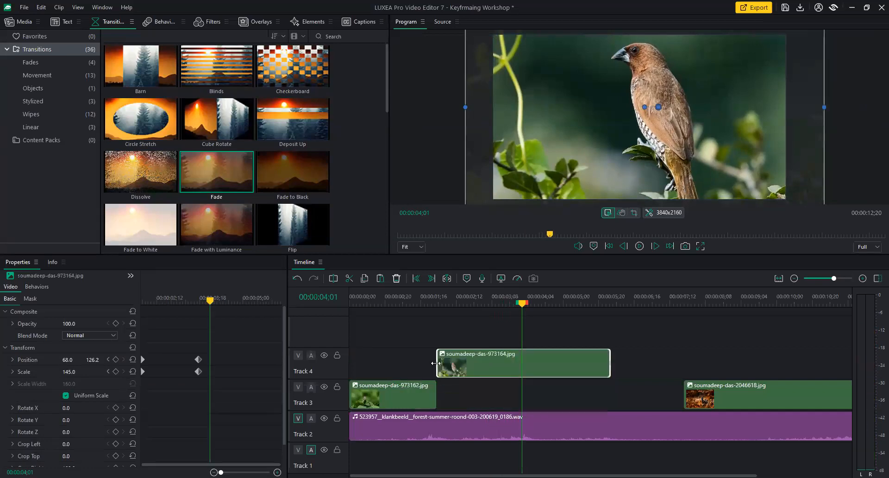
left_click_drag(378, 363, 378, 363)
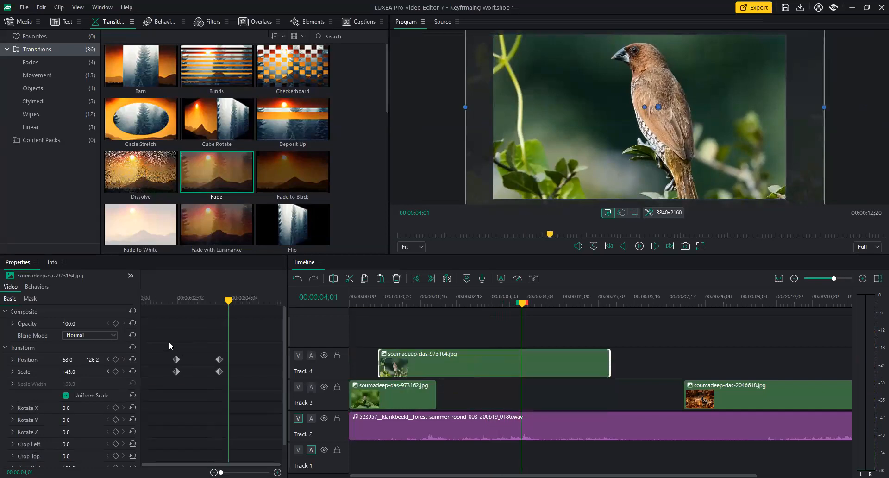
left_click_drag(181, 390, 180, 390)
left_click_drag(132, 370, 132, 369)
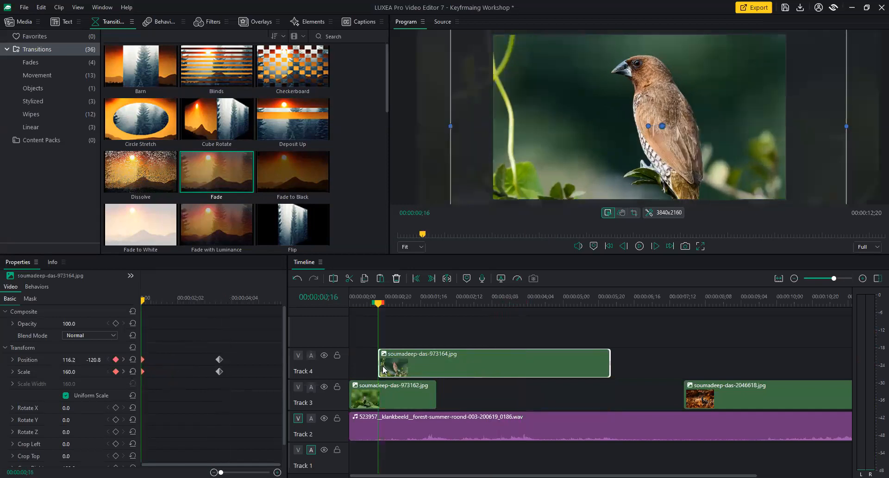
Rejoin the re-trimmed second clip to the first on Track 3 with a Fade transition about 00:00:01;04 long and play it back
left_click_drag(384, 361, 413, 399)
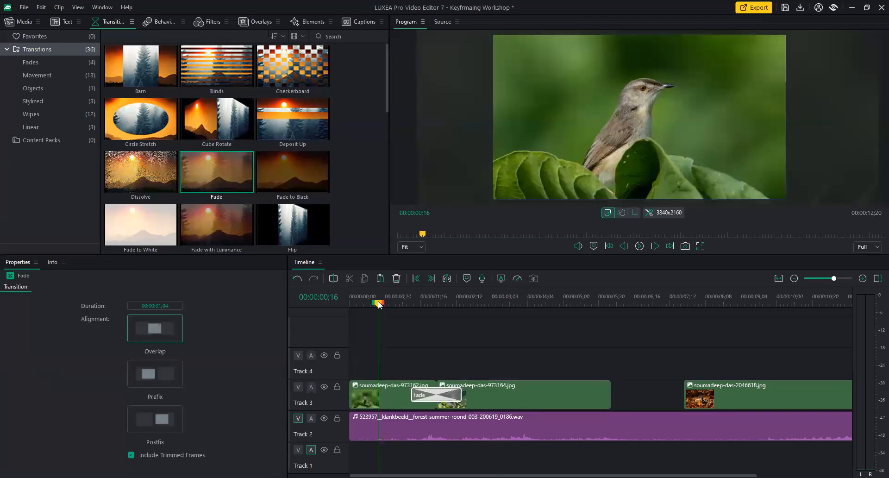
key("space")
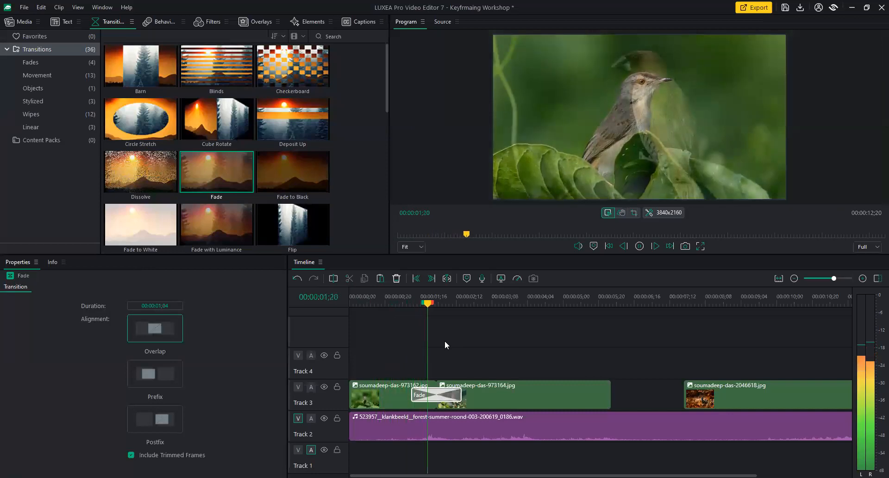
left_click(387, 300)
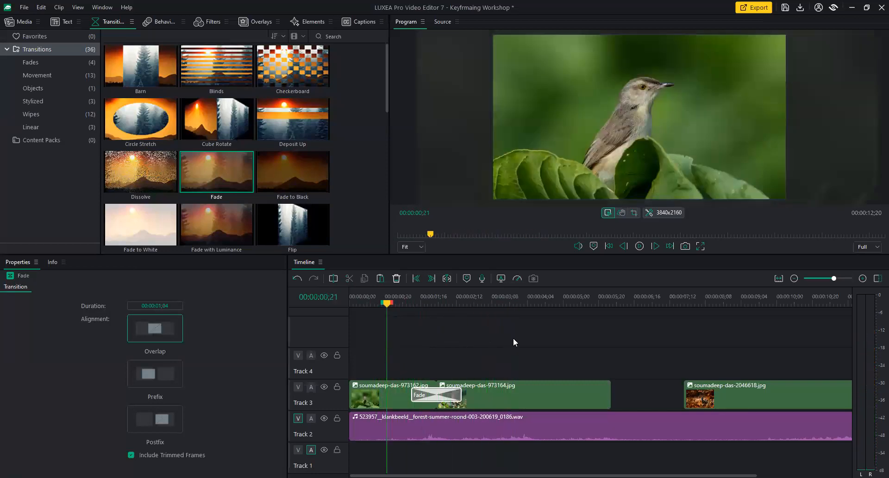
key("space")
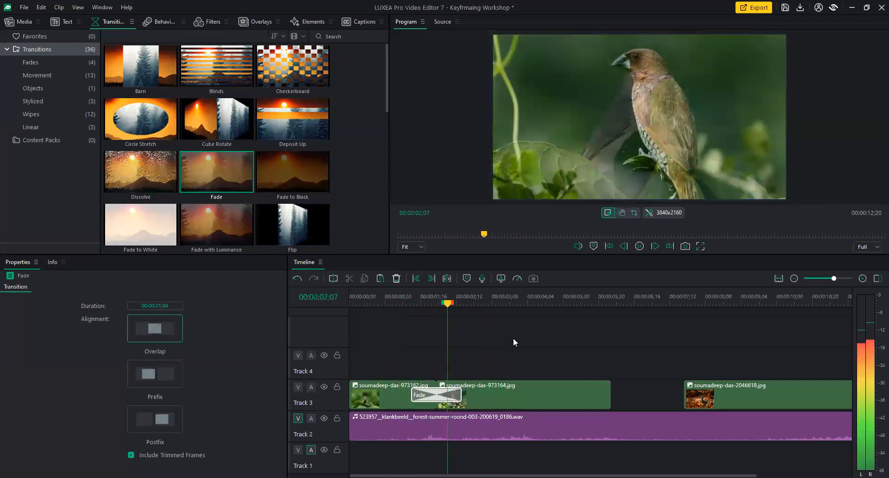
left_click(378, 301)
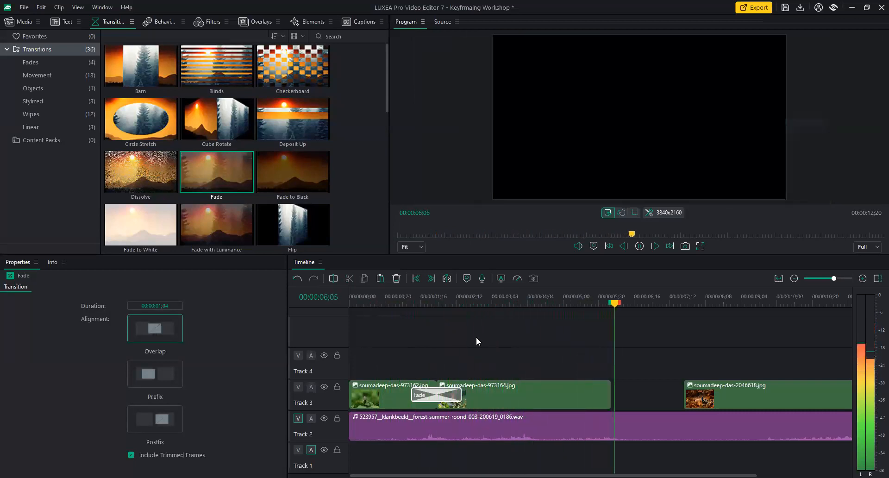
key("space")
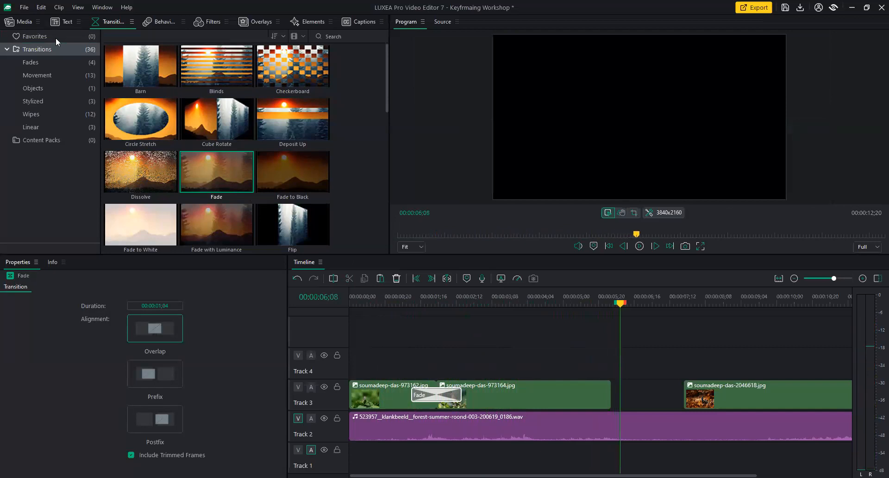
Delete all clips and the audio from the timeline and show the project media
left_click_drag(725, 348, 365, 444)
key("Delete")
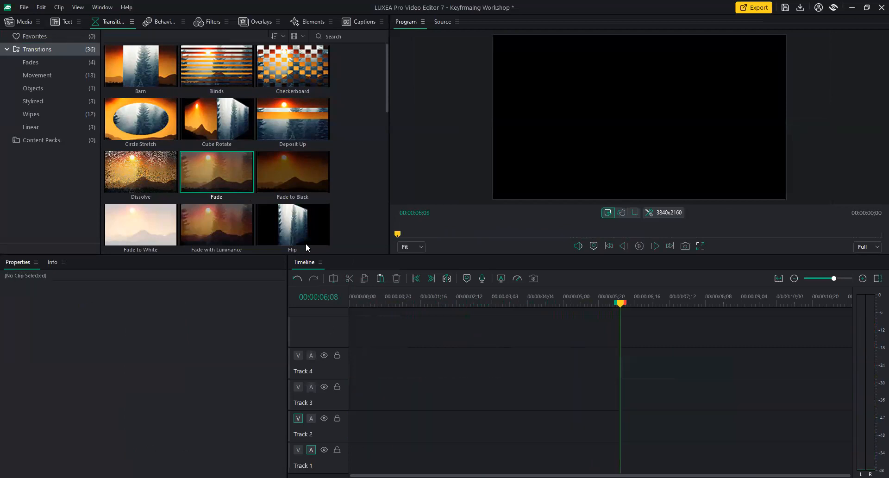
left_click(18, 23)
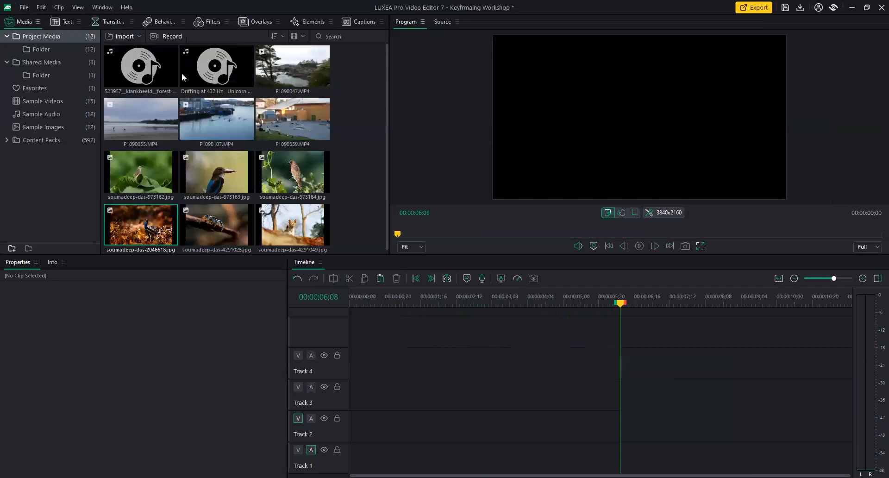
Preview P1090107.MP4 in the source viewer, scrubbing and playing through the rowing footage
left_click(387, 119)
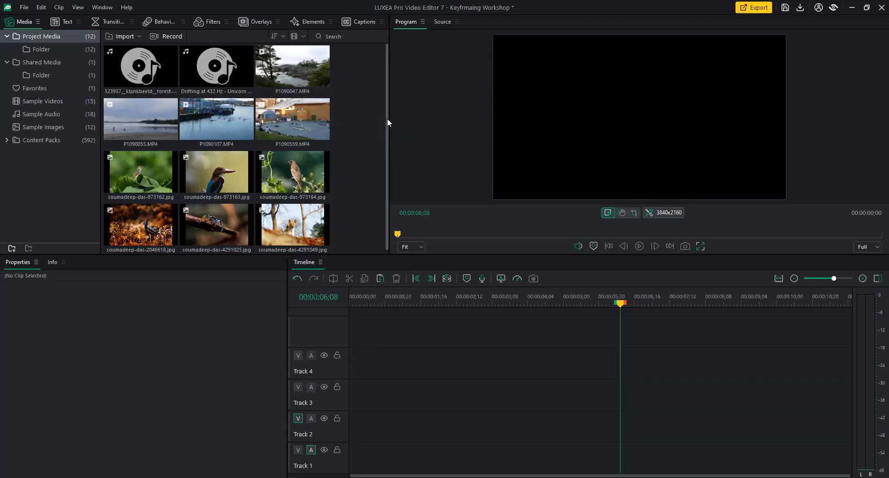
left_click(236, 120)
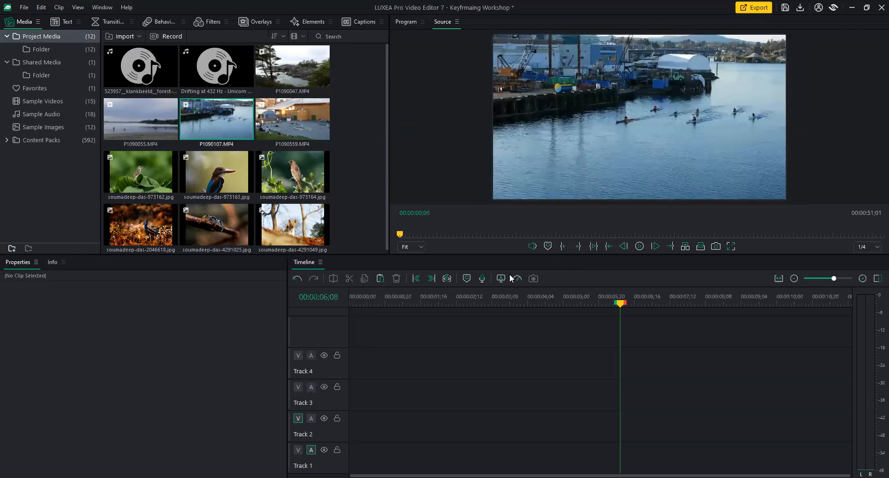
left_click(638, 248)
left_click_drag(415, 235, 526, 235)
left_click(639, 246)
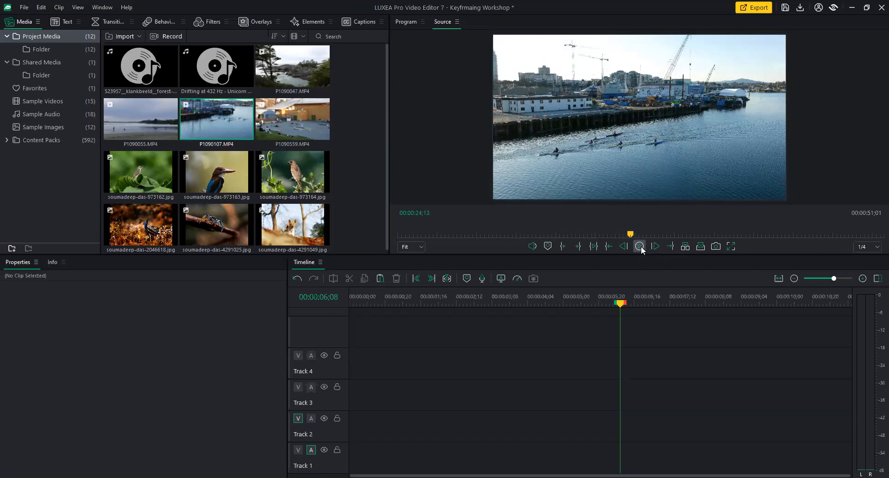
Mark a range about 00:00:26;13 long in the P1090107.MP4 source, ending at about 00:00:37;13
left_click_drag(621, 304, 601, 306)
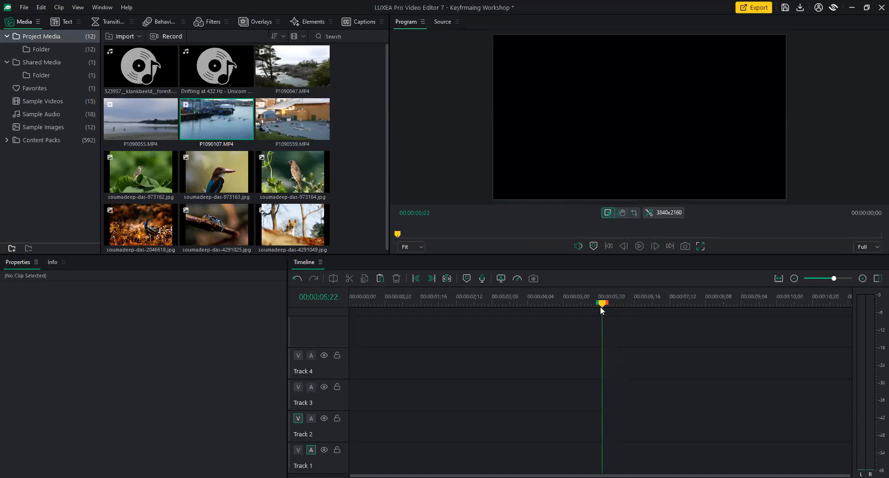
double_click(225, 131)
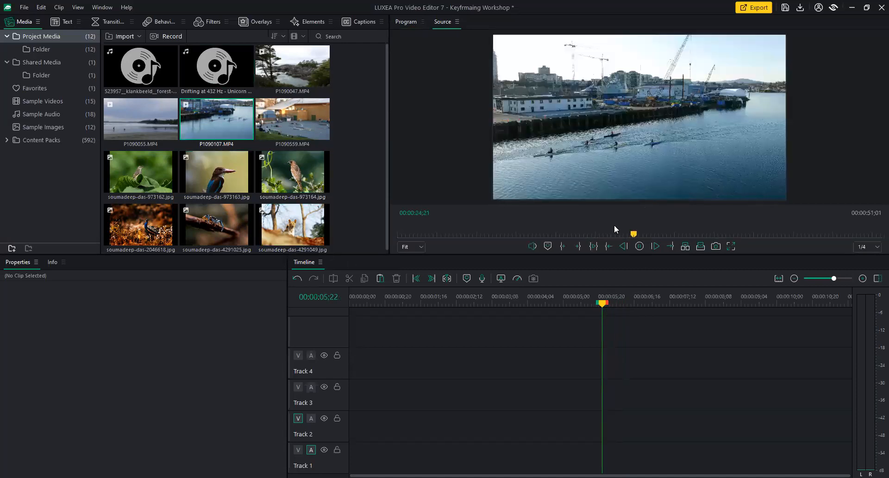
mouse_move(644, 234)
left_mouse_down()
mouse_move(587, 246)
mouse_move(490, 235)
mouse_move(717, 230)
left_mouse_up()
key("i")
left_click_drag(739, 230, 754, 234)
key("o")
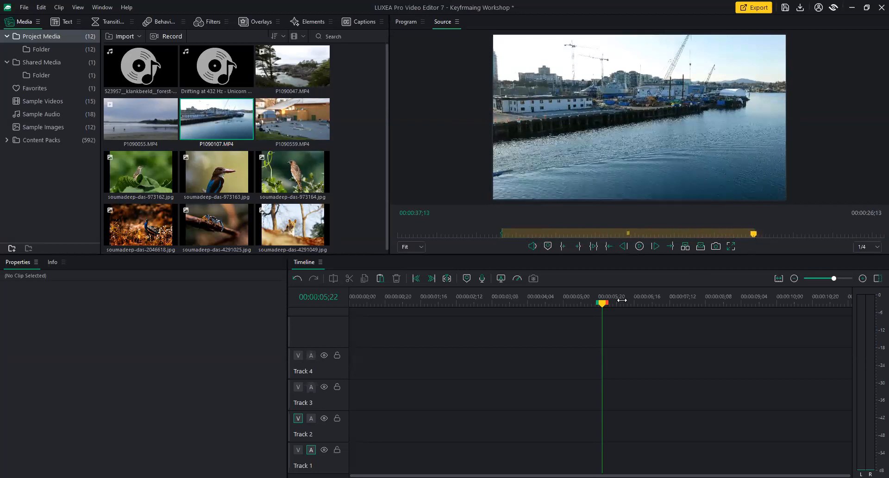
Insert the marked P1090107.MP4 range at 00:00:00;00, place it on Track 5 and enlarge the preview area
left_click_drag(602, 304, 322, 317)
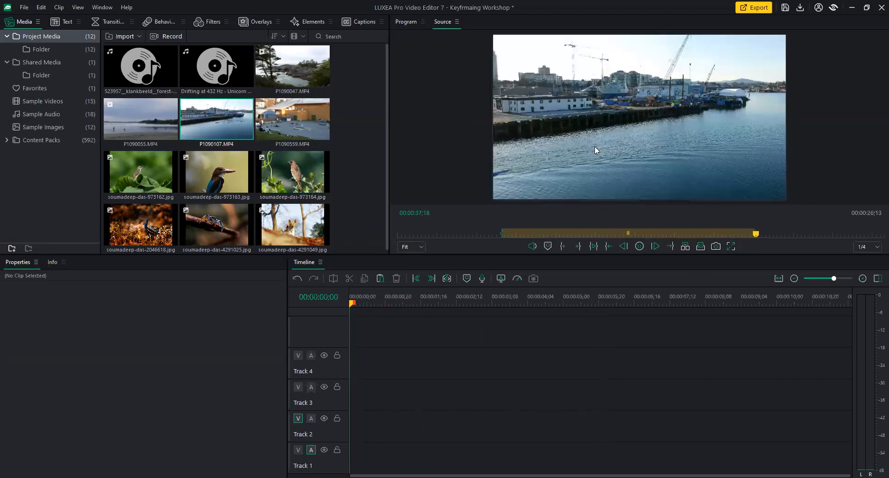
left_click(701, 246)
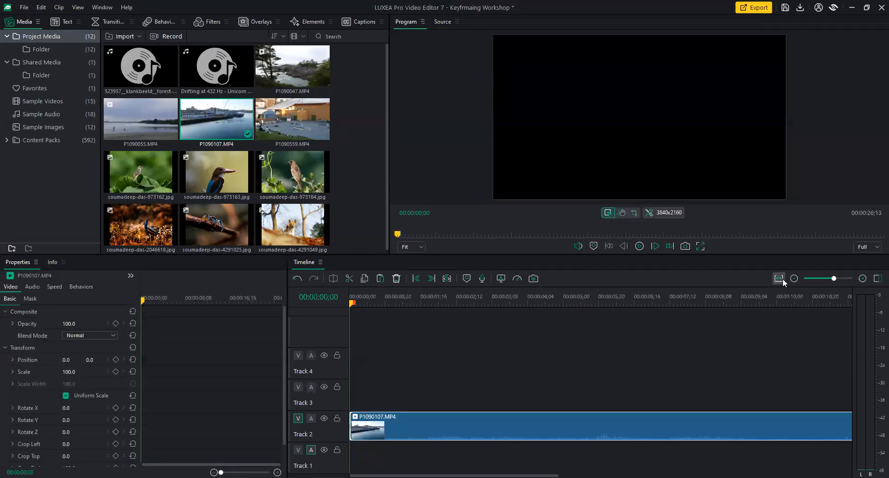
left_click(779, 278)
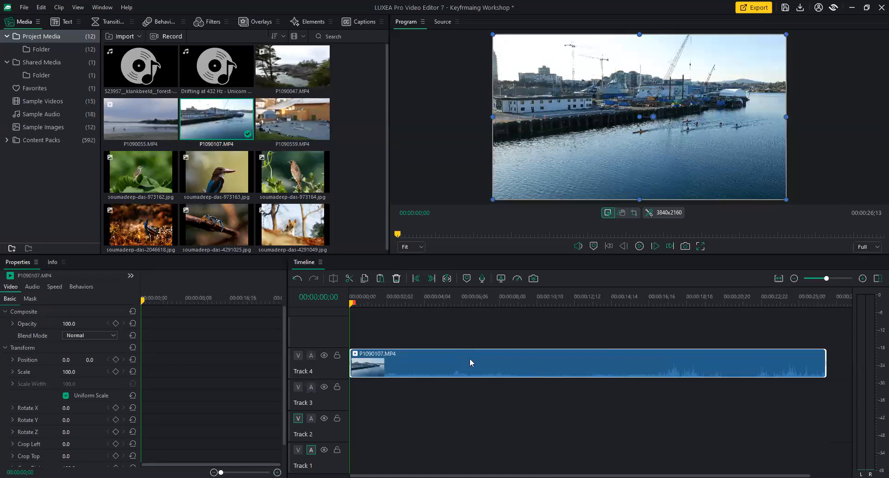
left_click_drag(470, 331, 469, 331)
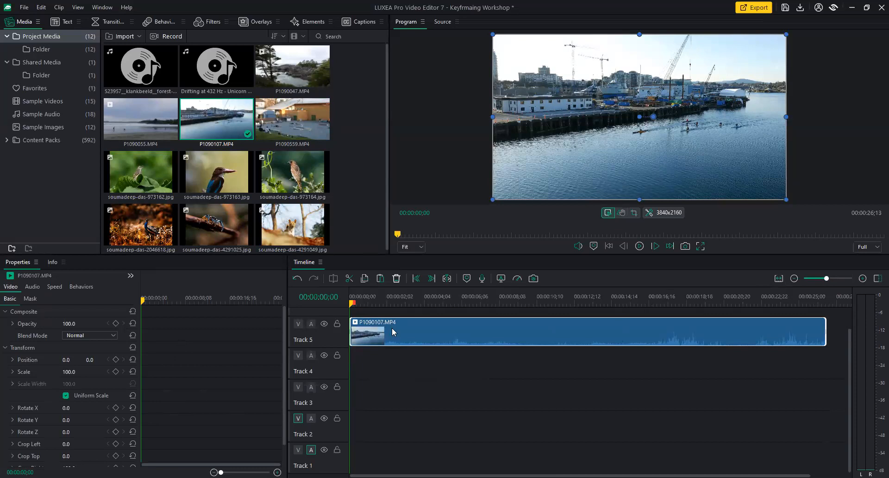
left_click_drag(494, 312, 495, 291)
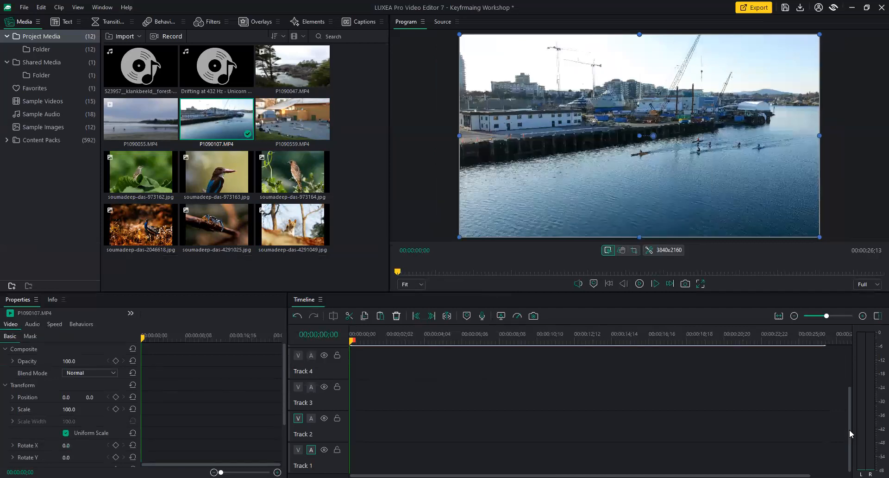
Play the clip to 00:00:02;02 and add Scale and Position keyframes there at the full-frame view
left_click(639, 284)
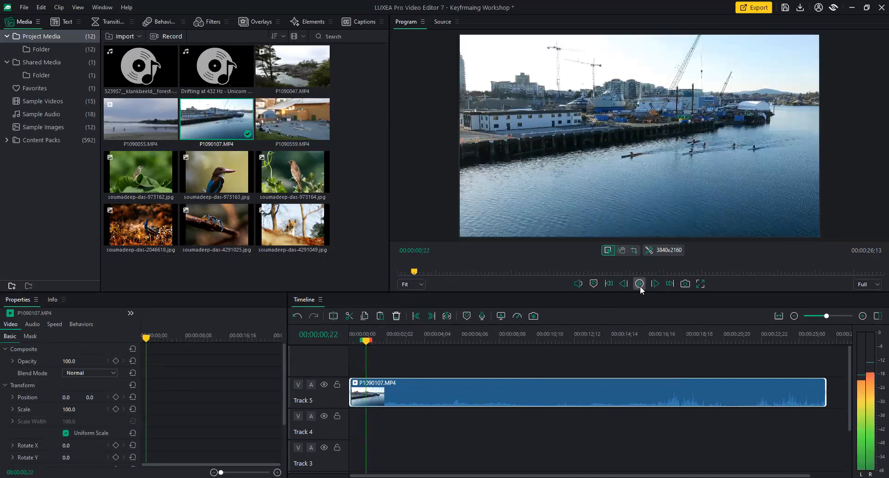
left_click(640, 284)
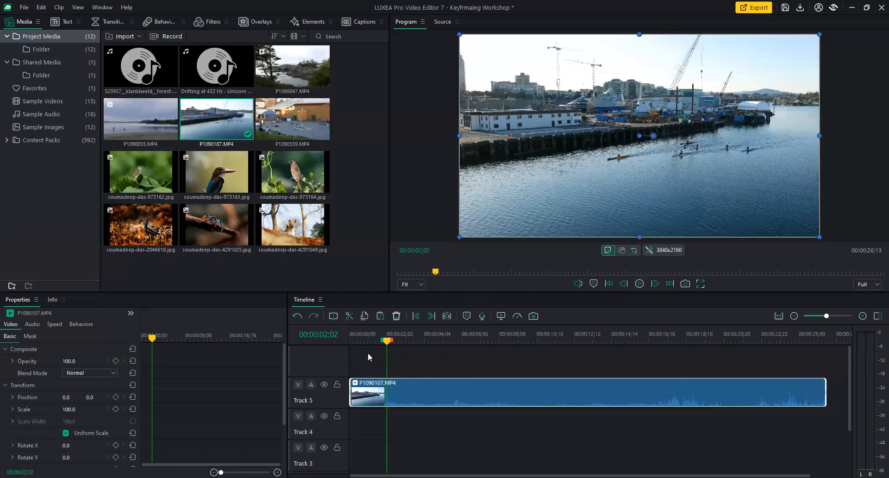
left_click(115, 409)
left_click(115, 396)
At 00:00:03;16, set Scale to 300 and centre the lead rower with Position 1293.1, 765.4
left_click_drag(152, 342, 160, 341)
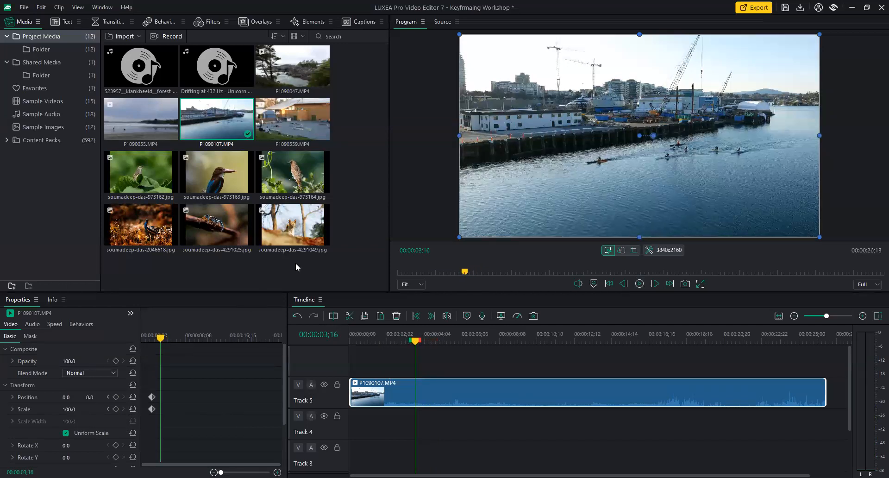
left_click(71, 409)
type("300")
key("Return")
left_click_drag(569, 217, 708, 146)
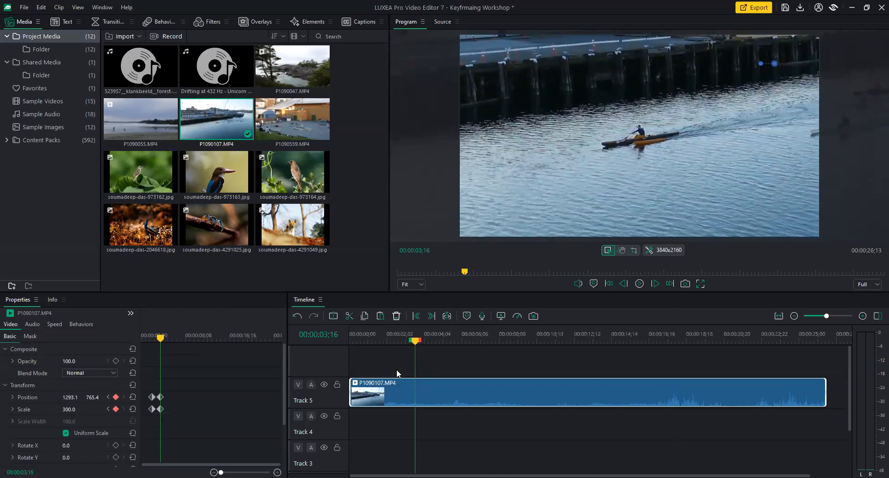
Keyframe the clip's Position to 1922.6, 888.7 at 00:00:05;07 and to 201.0, 789.5 on the second rower at 00:00:06;22
left_click_drag(417, 343, 445, 342)
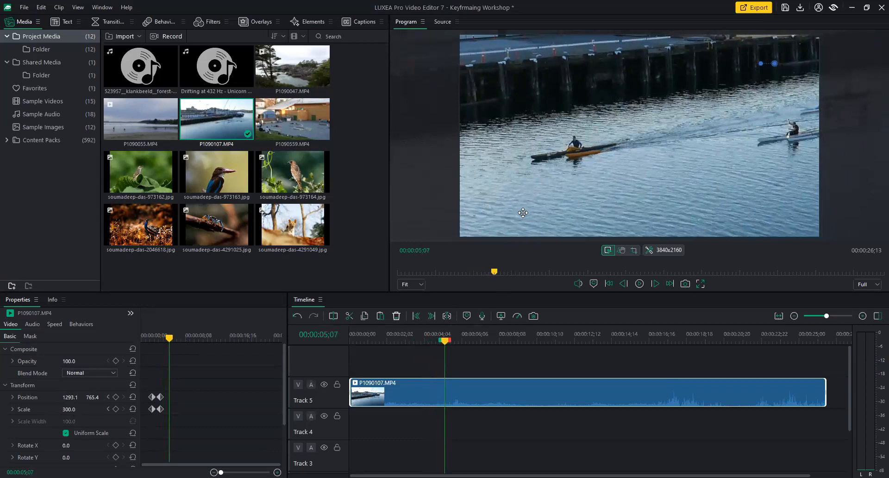
left_click_drag(518, 213, 578, 201)
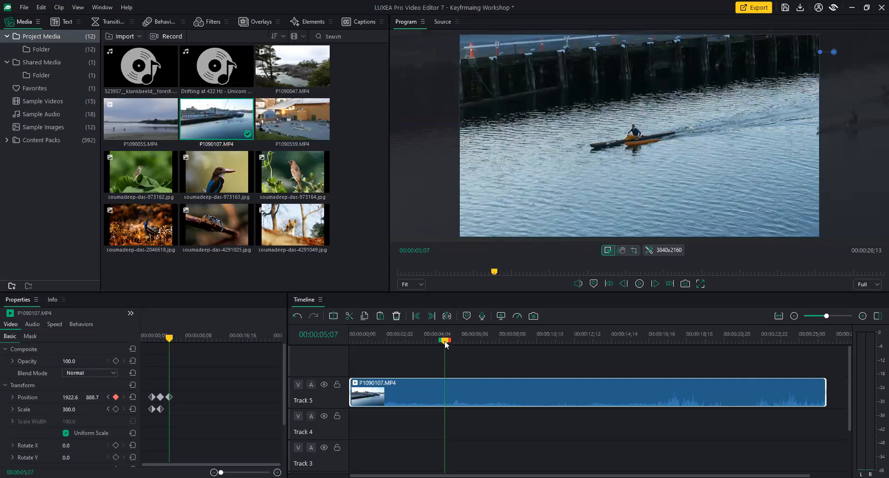
left_click_drag(445, 343, 475, 340)
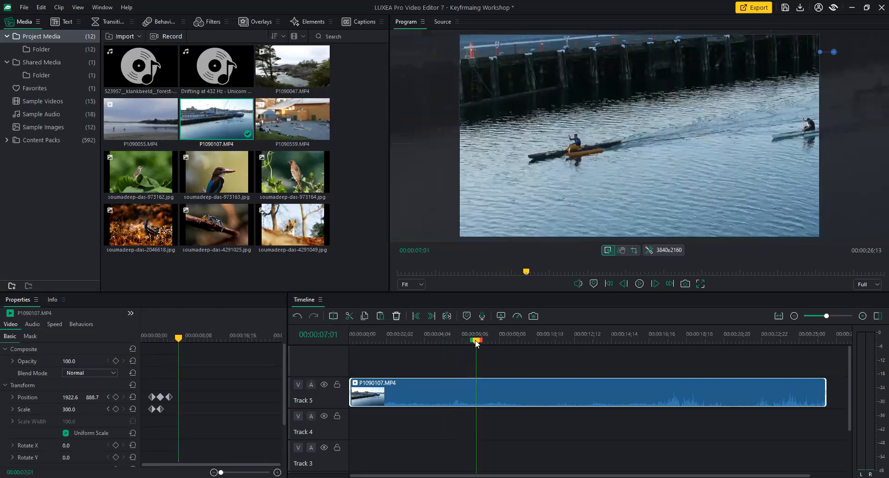
left_click_drag(732, 160, 572, 169)
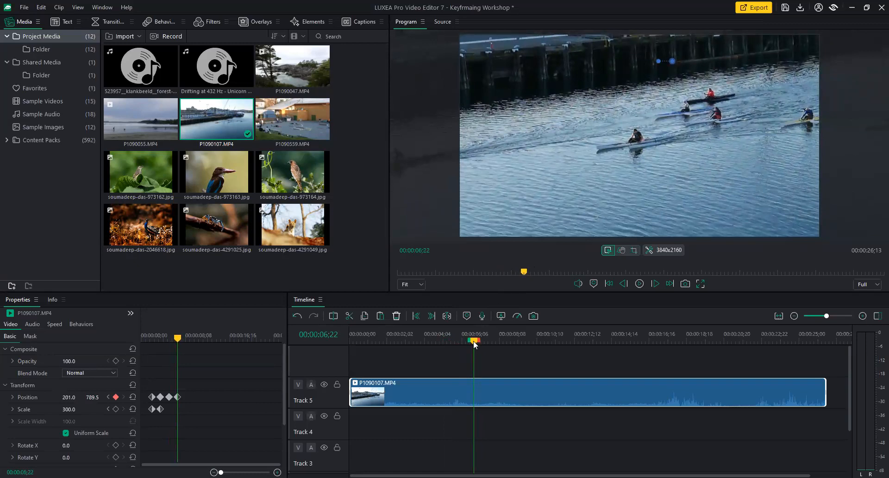
Keyframe the clip's Position to 793.3, 903.5 at 00:00:08;11, -597.8, 764.9 at 00:00:10;04, and 73.3, 864.0 at 00:00:12;01
left_click_drag(474, 341, 501, 341)
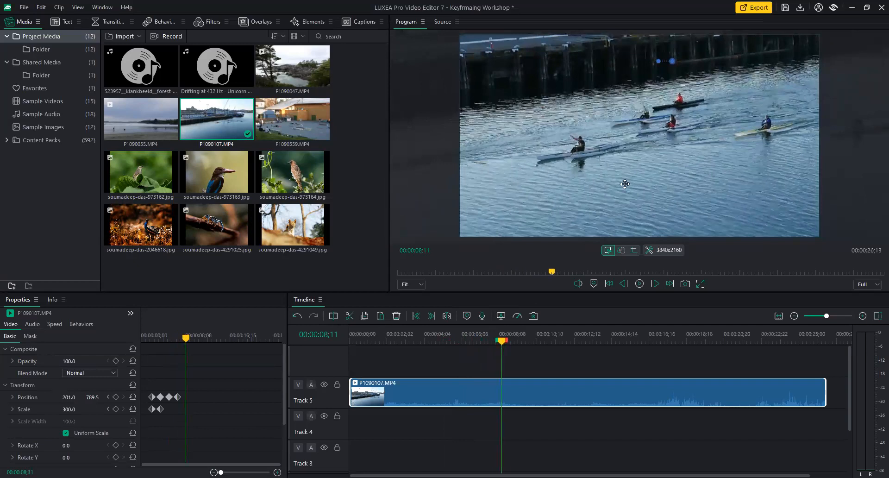
left_click_drag(581, 199, 633, 188)
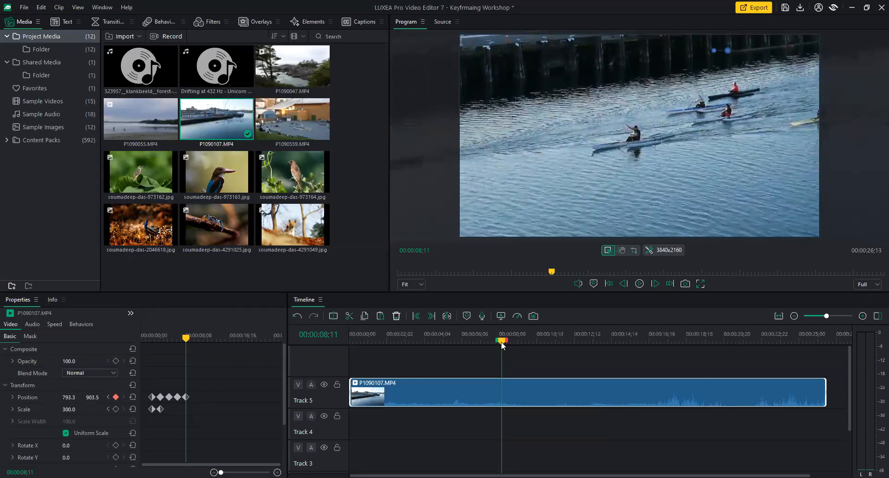
left_click_drag(501, 341, 531, 340)
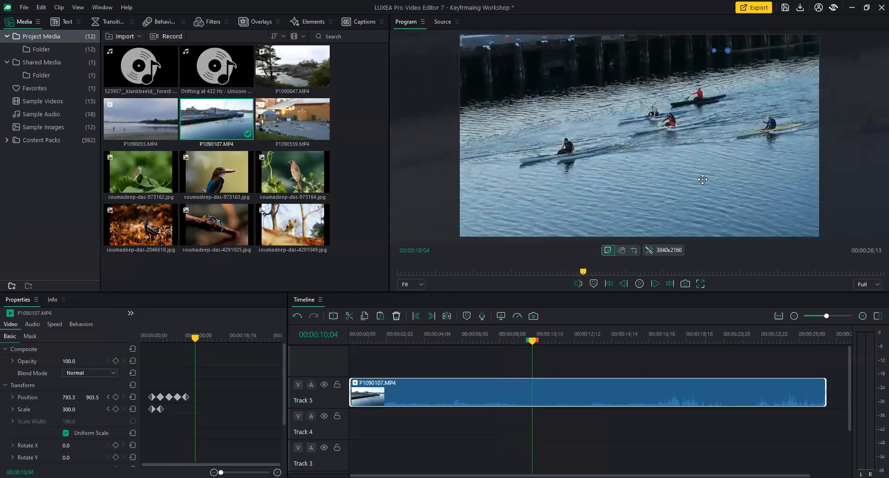
left_click_drag(708, 176, 579, 190)
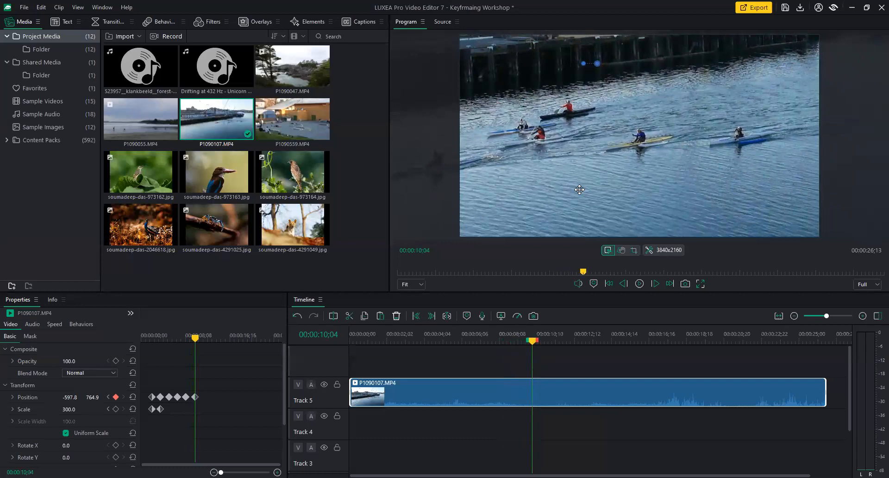
left_click_drag(532, 341, 564, 343)
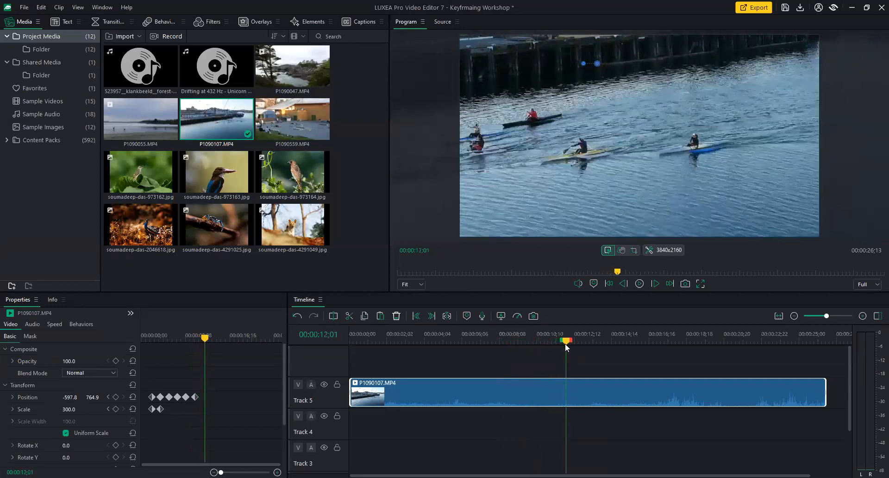
left_click_drag(581, 192, 642, 184)
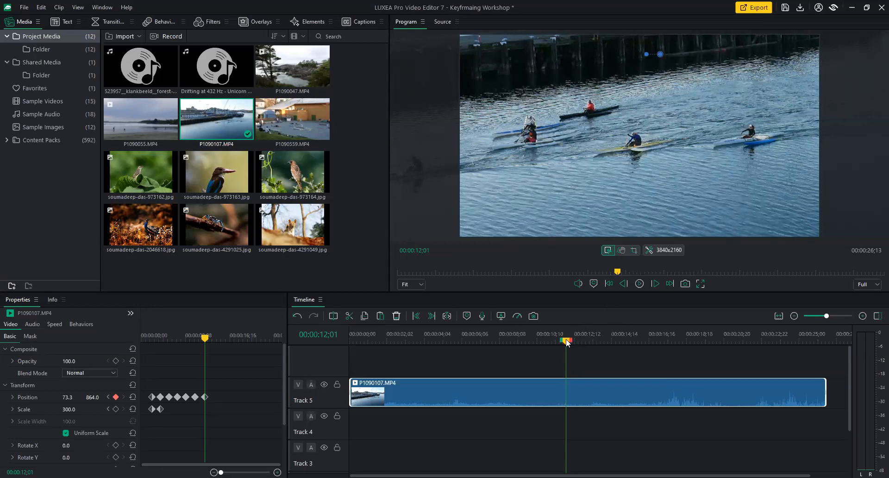
At 00:00:14;06, keyframe Position at 1035.0, 1076.1 and add a Scale keyframe holding 300
left_click_drag(566, 342, 606, 342)
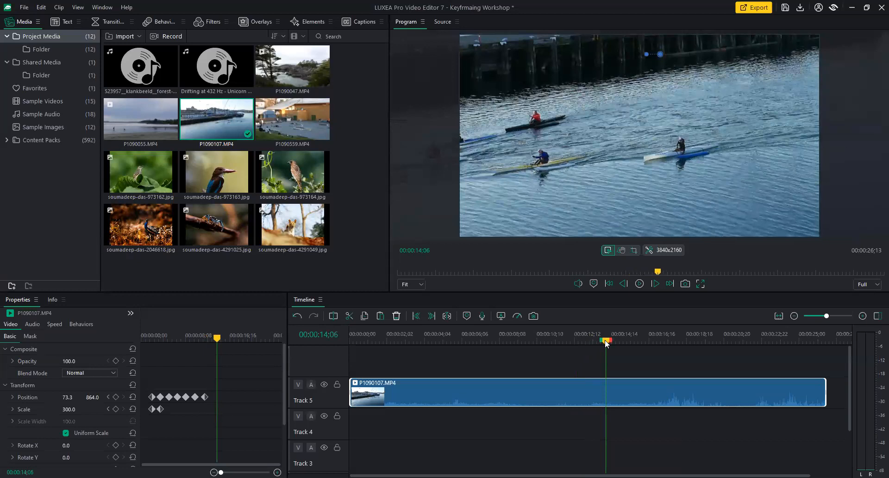
left_click(71, 410)
left_click_drag(542, 203, 633, 185)
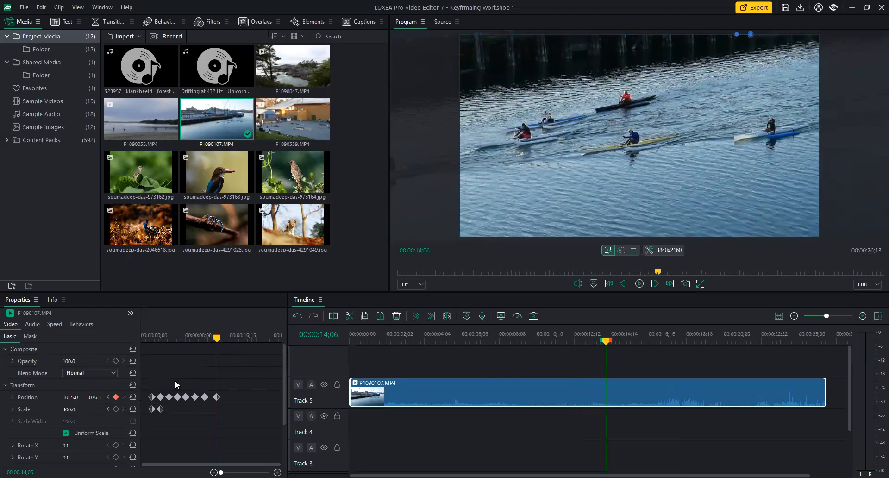
left_click(116, 409)
At 00:00:17;10, return the clip to full frame with Scale 100 and Position 0.0, 0.0
left_click_drag(217, 340, 235, 340)
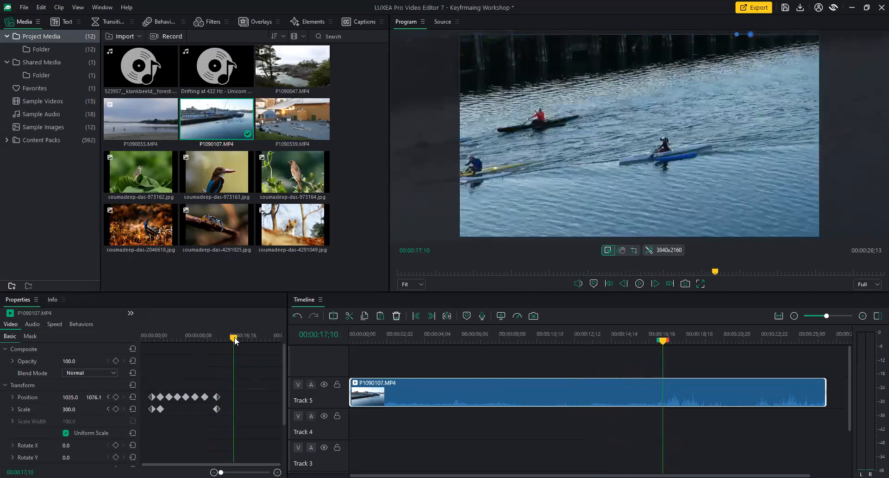
left_click(61, 410)
type("100")
key("Return")
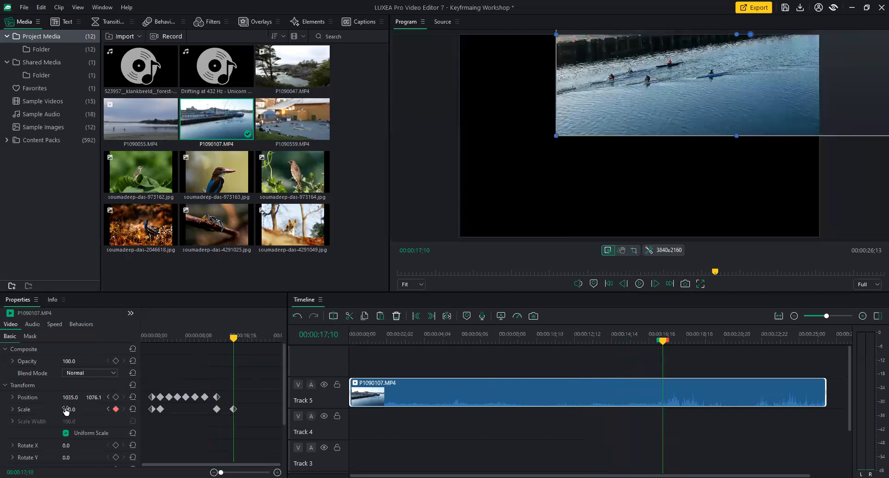
left_click_drag(661, 113, 567, 210)
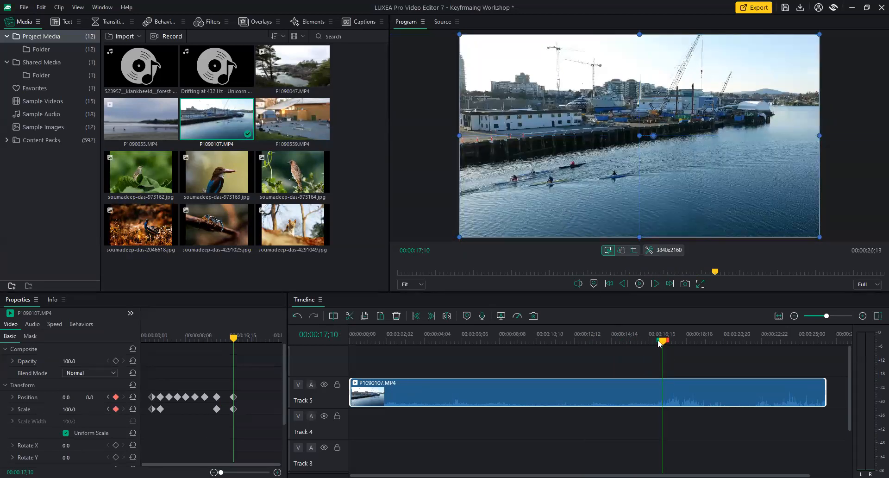
Return the playhead to 00:00:00;00, enlarge the program preview and play back the keyframed clip
left_click(354, 339)
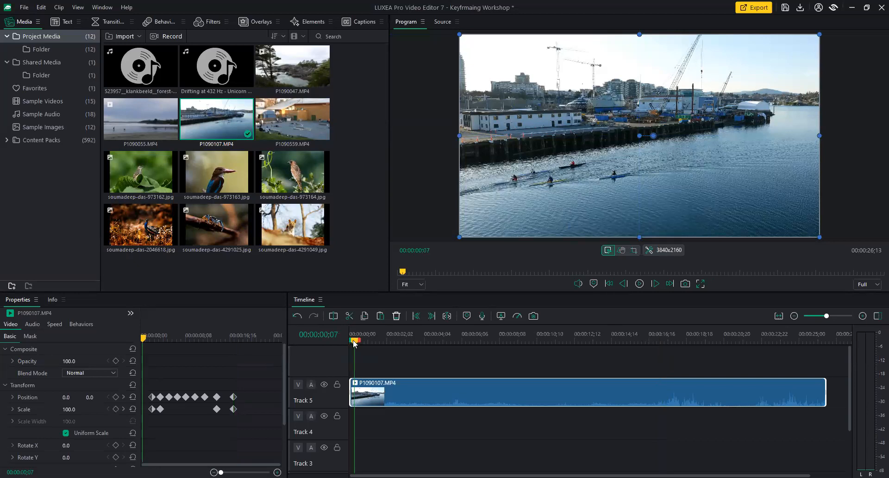
left_click_drag(354, 340, 330, 343)
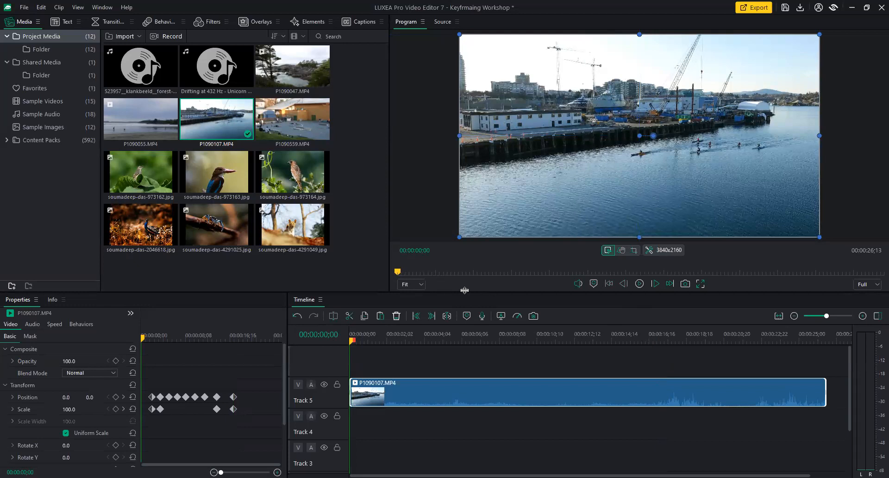
left_click_drag(465, 290, 464, 312)
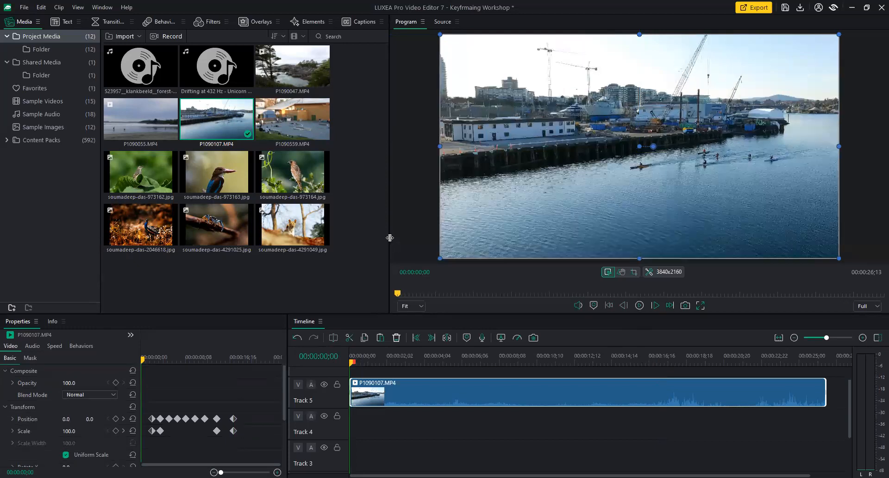
left_click_drag(390, 237, 347, 237)
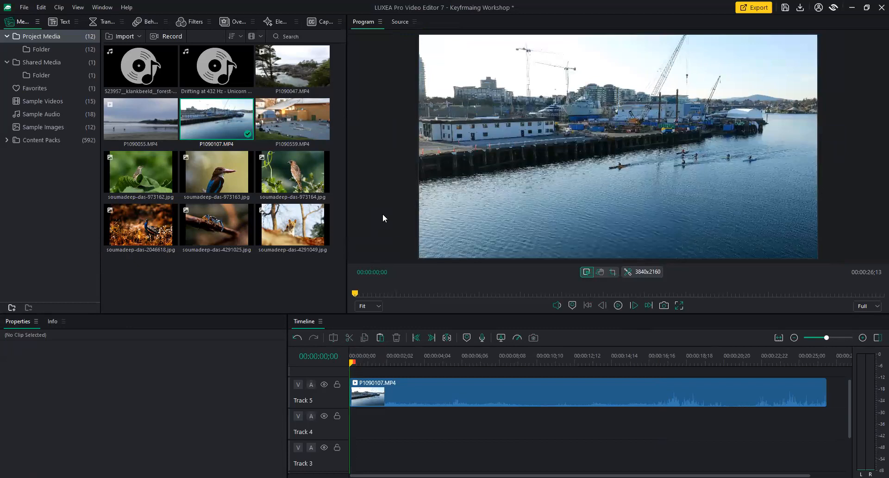
key("space")
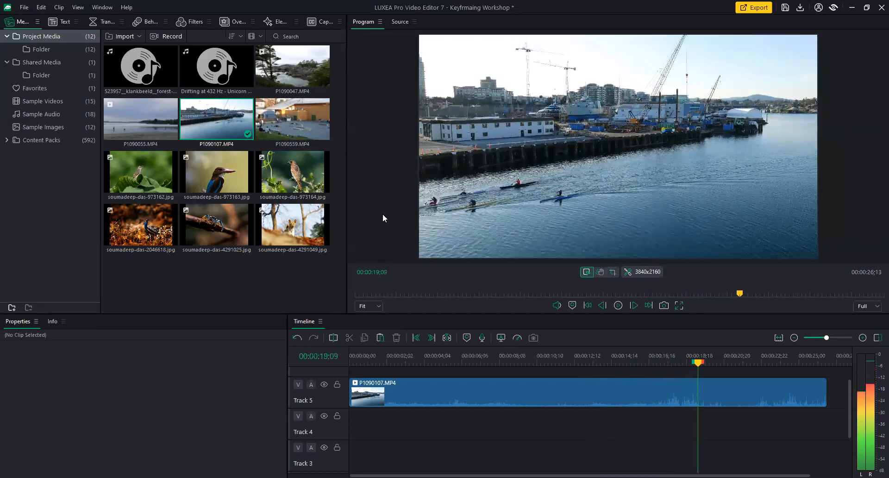
Pause playback, return the playhead to 00:00:00;00 and select the P1090107.MP4 clip on Track 5
key("space")
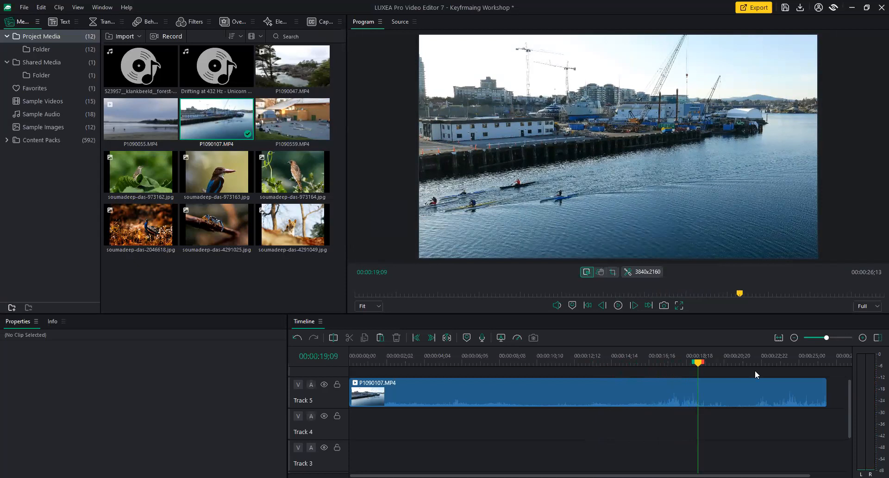
left_click_drag(697, 362, 350, 362)
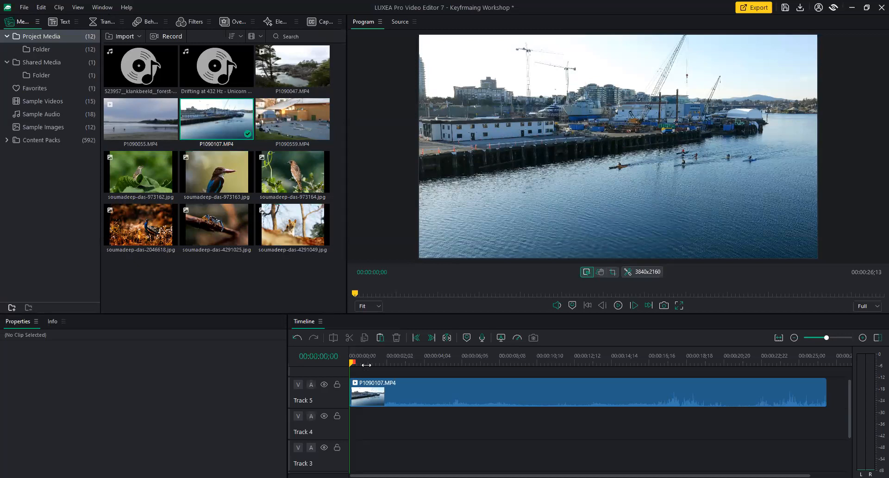
left_click(370, 396)
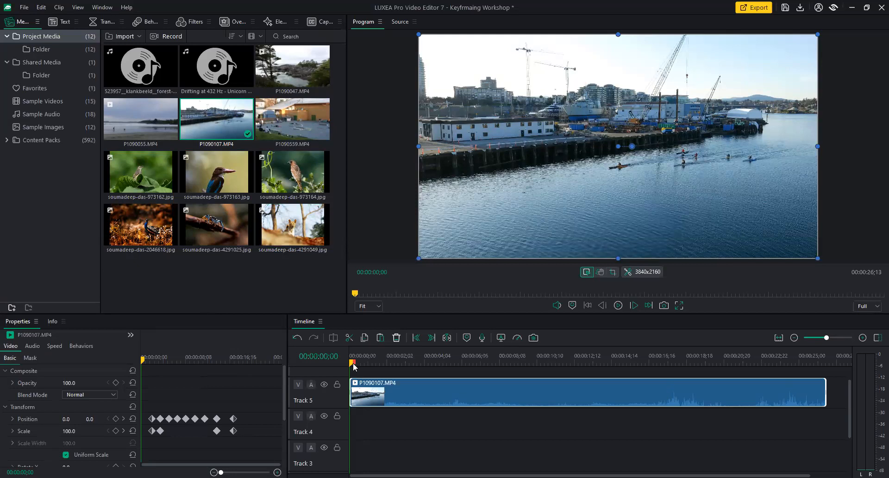
Scrub through the clip's keyframes around 00:00:03;18 to 00:00:05;13, and play on to about 00:00:15;12 to review the tracking motion
left_click_drag(353, 365, 449, 366)
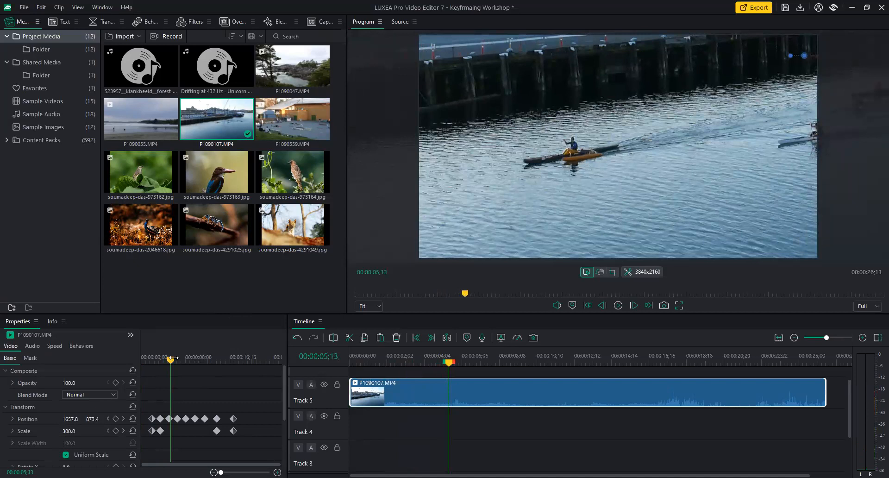
left_click(160, 360)
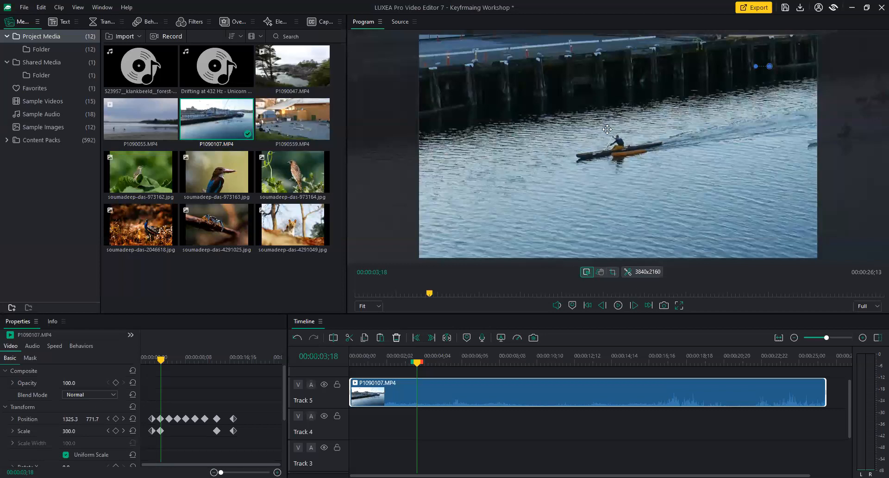
left_click_drag(161, 360, 171, 362)
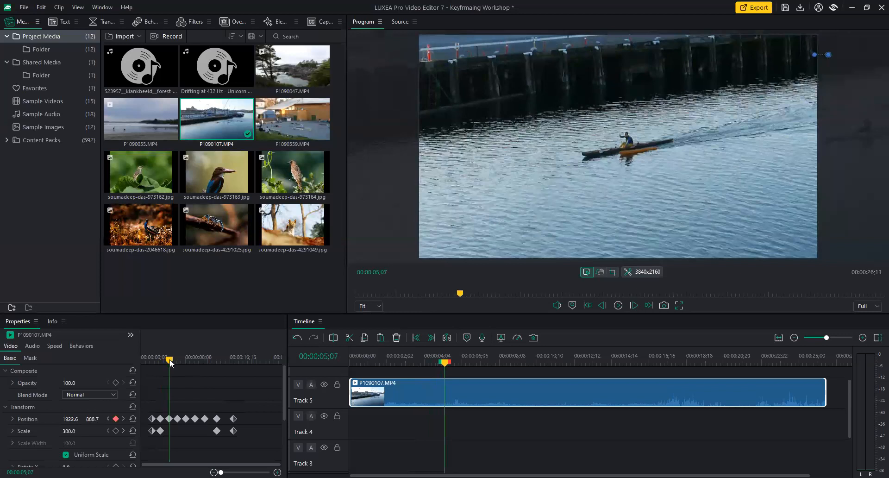
left_click_drag(624, 130, 631, 131)
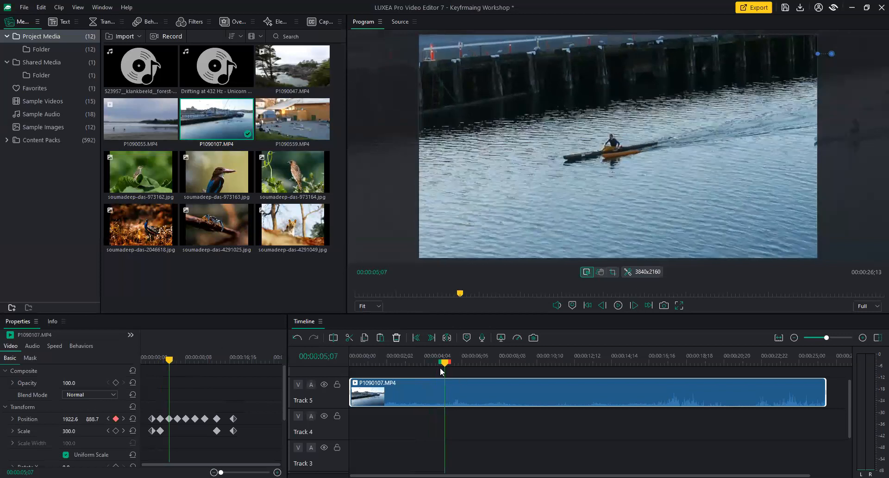
left_click_drag(444, 362, 422, 365)
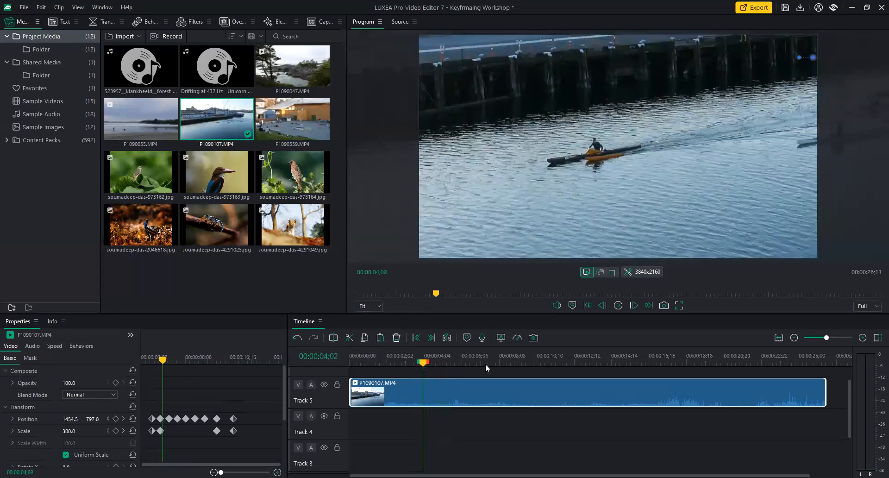
key("space")
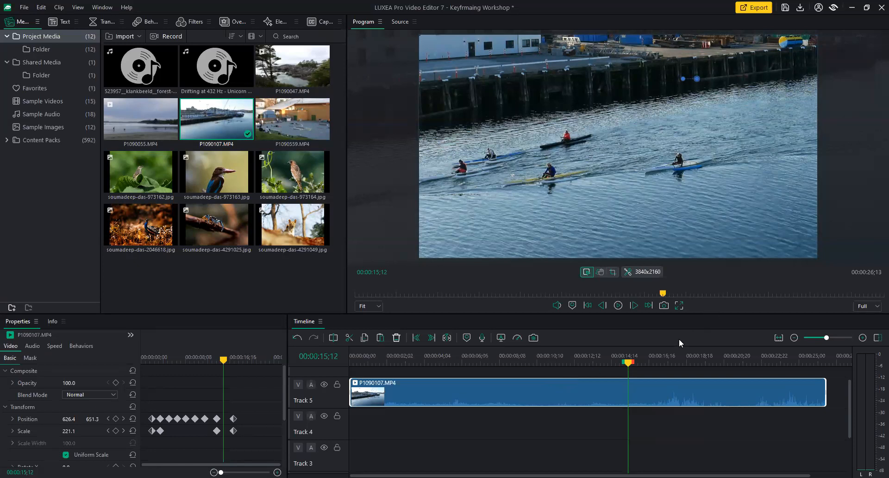
From the start of the timeline, enlarge the clip properties area and slow the clip's uniform speed to 0.58x
left_click_drag(629, 365, 340, 351)
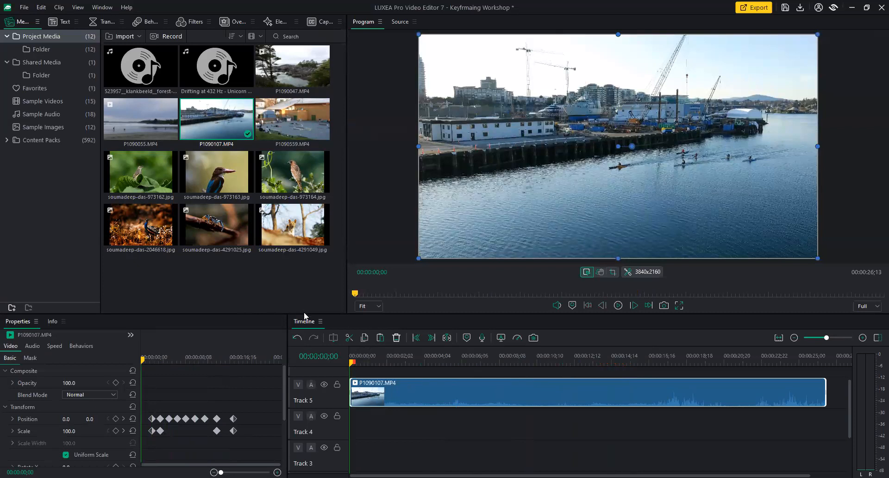
left_click_drag(305, 313, 307, 292)
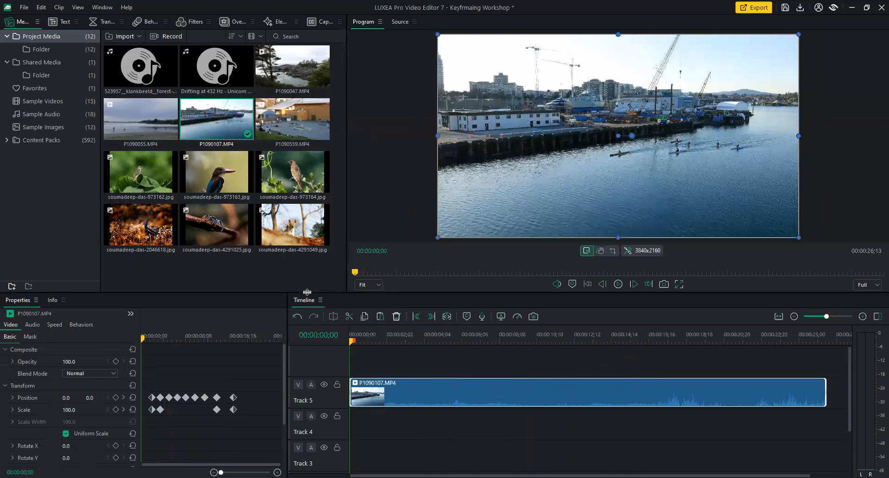
left_click(55, 325)
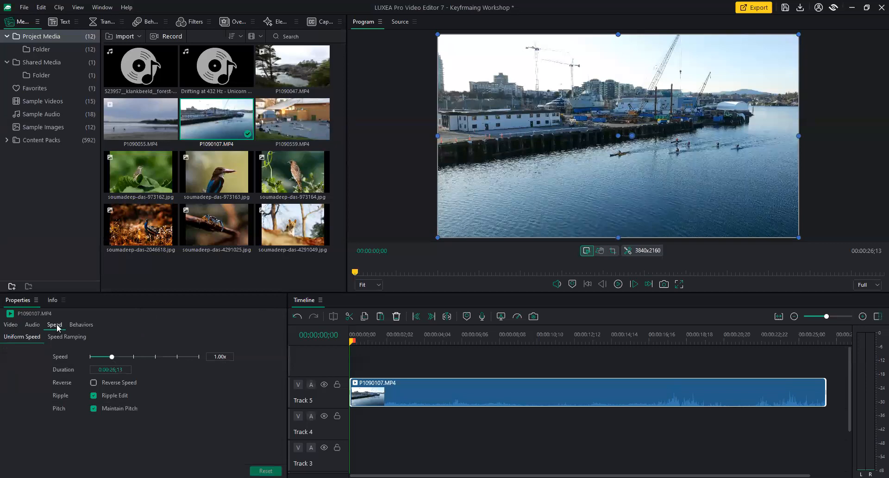
left_click_drag(112, 358, 102, 359)
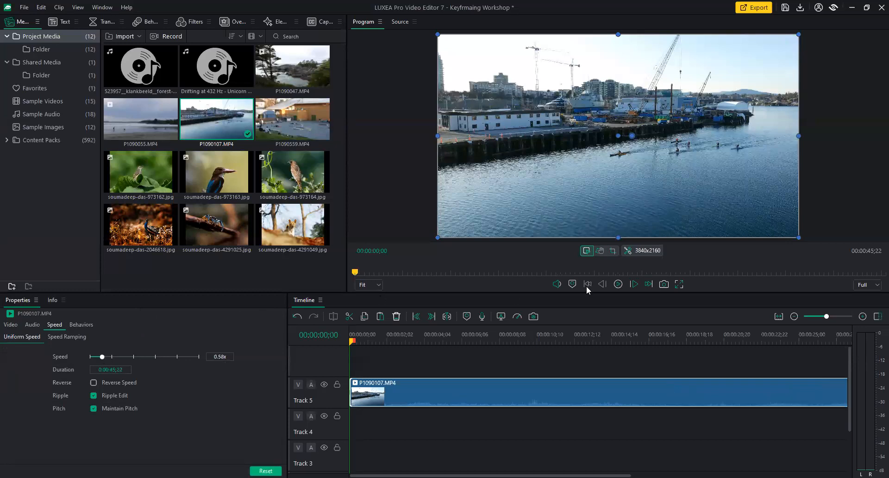
Lower the preview quality to 1/4 and play the first three seconds of the slowed clip
left_click(866, 286)
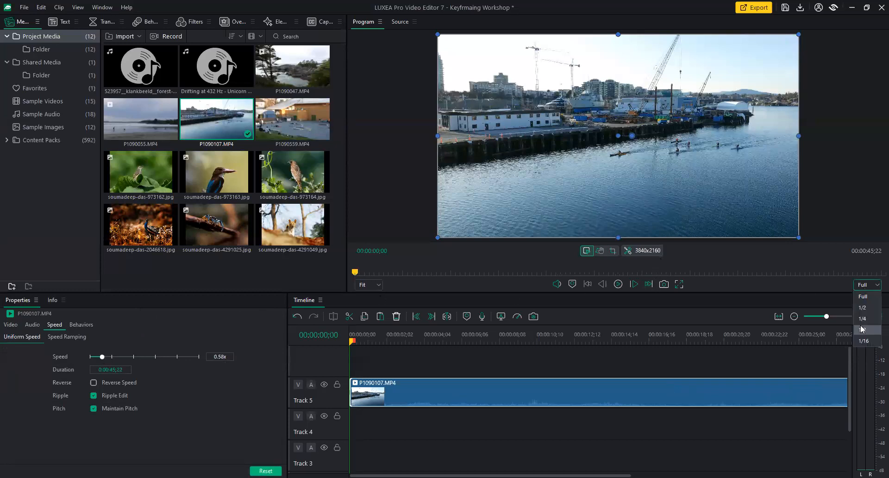
left_click(862, 319)
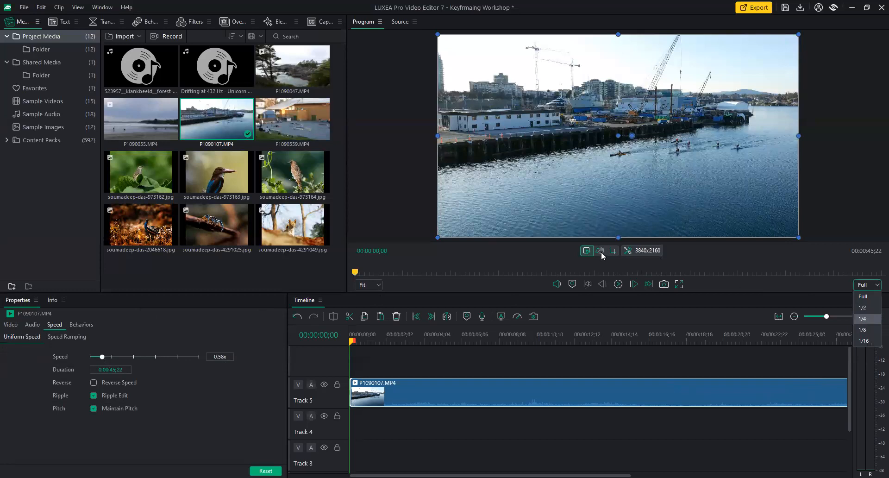
left_click(618, 285)
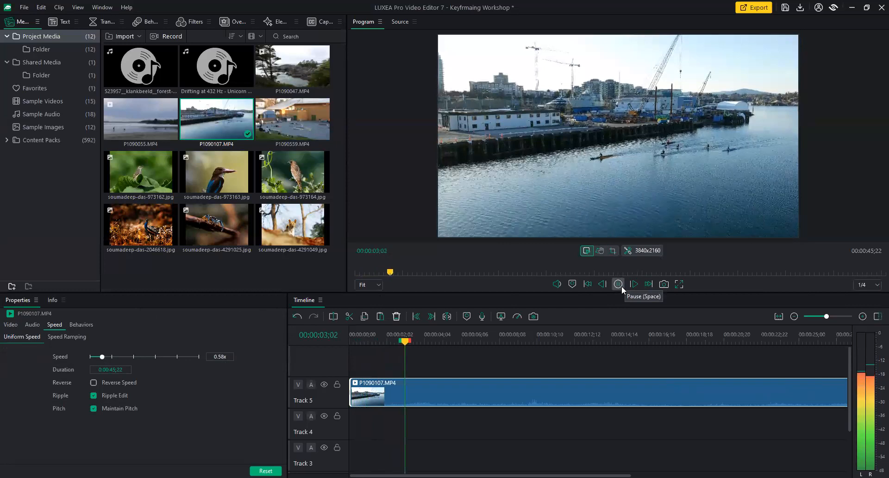
left_click(620, 284)
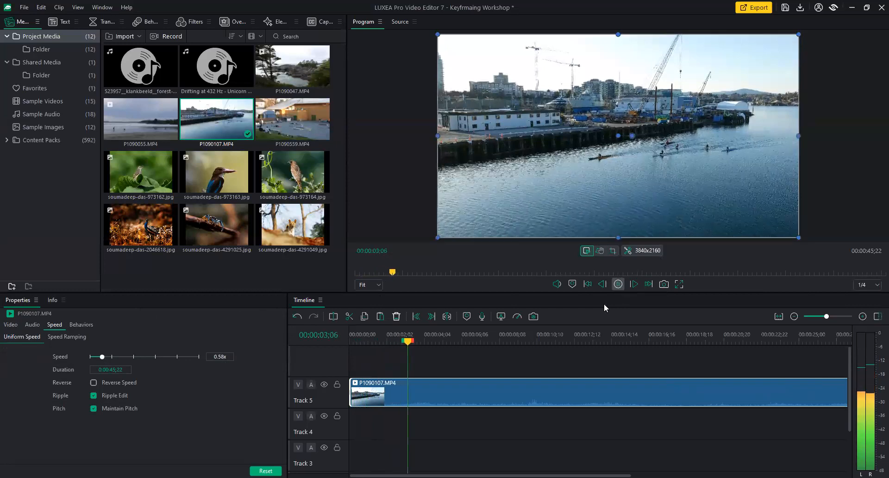
Turn off Maintain Pitch for the clip and play it on to about 00:00:06;16
left_click(93, 409)
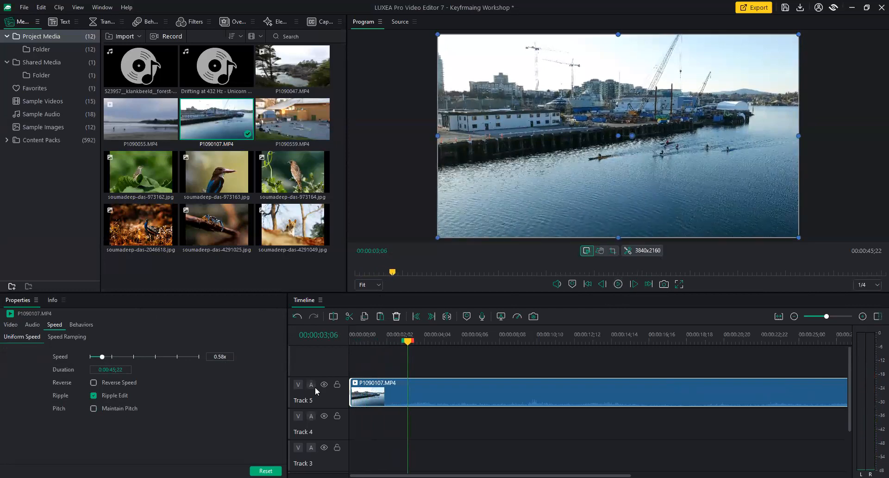
left_click(618, 284)
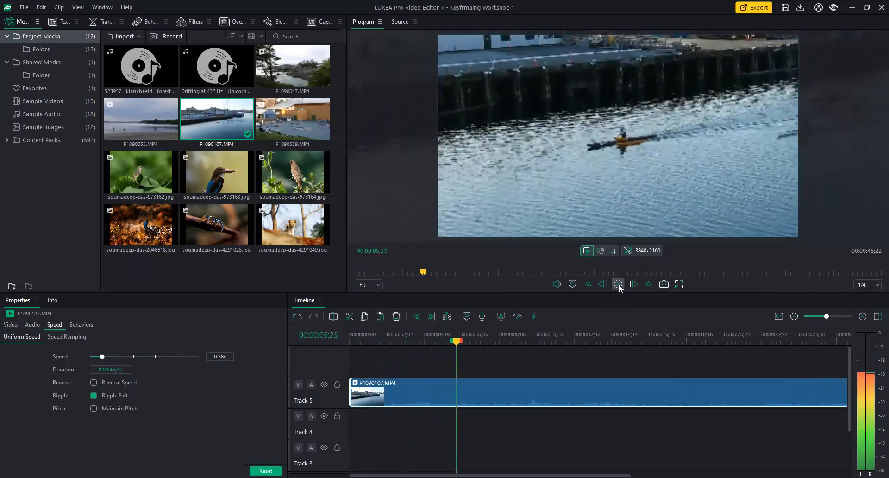
left_click(618, 285)
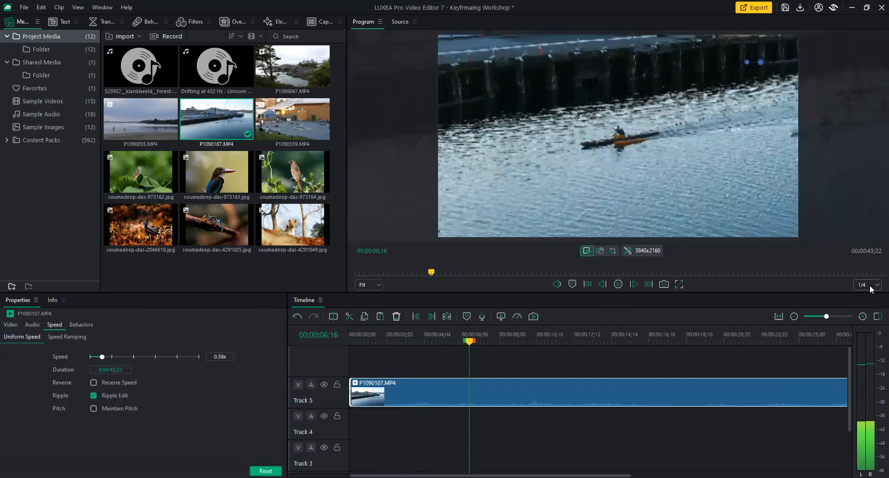
Set the preview quality to Full and play the slowed clip on to about 00:00:22;04
left_click(868, 285)
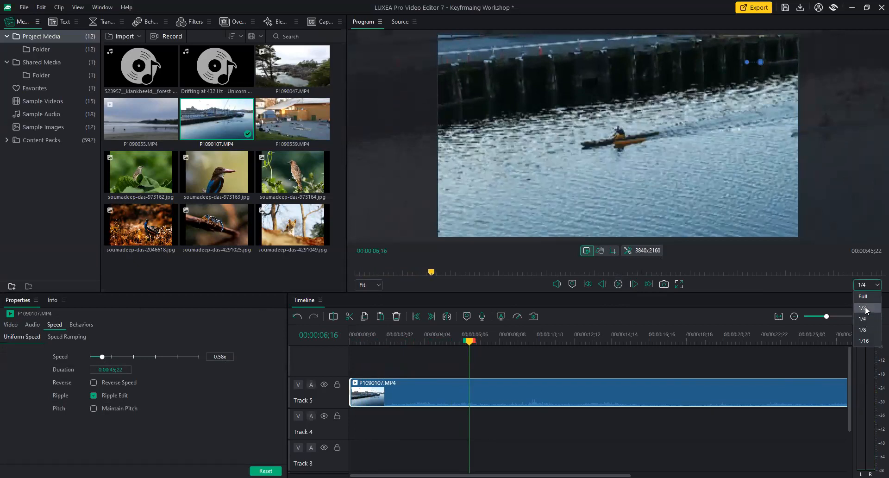
left_click(866, 299)
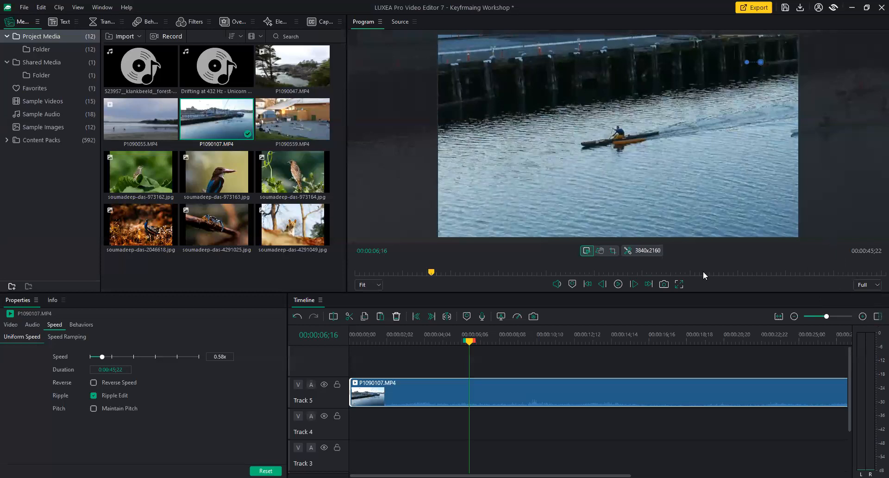
left_click(617, 287)
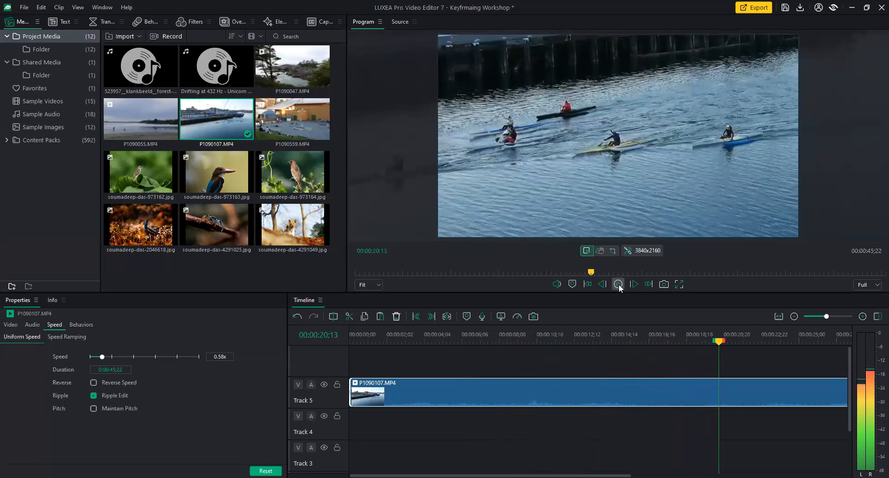
left_click(618, 285)
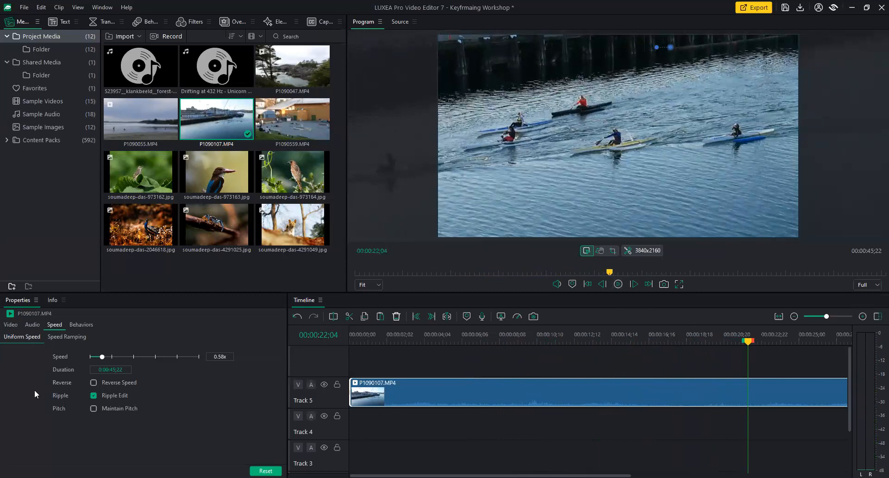
Set the clip's uniform speed to 1.00x
left_click(227, 357)
type("1")
key("Return")
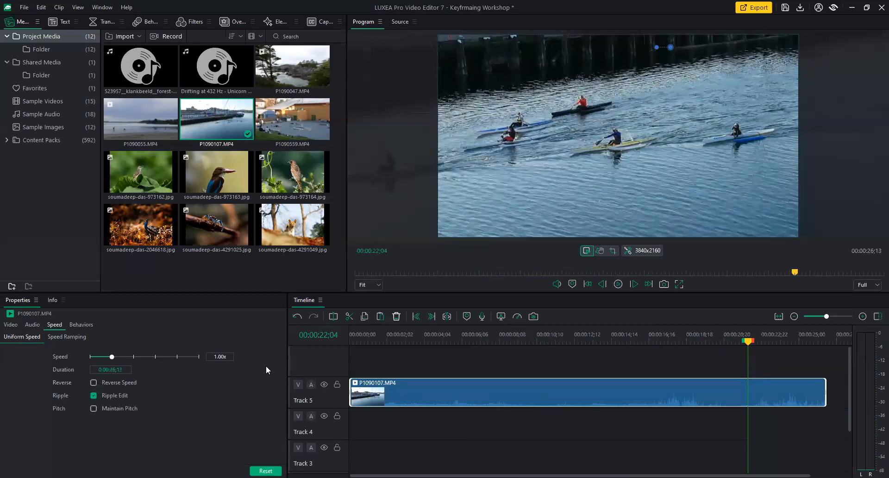
Apply the Montage speed ramping preset with the playhead at 00:00:00;00, and enlarge the area showing its speed curve
left_click(63, 337)
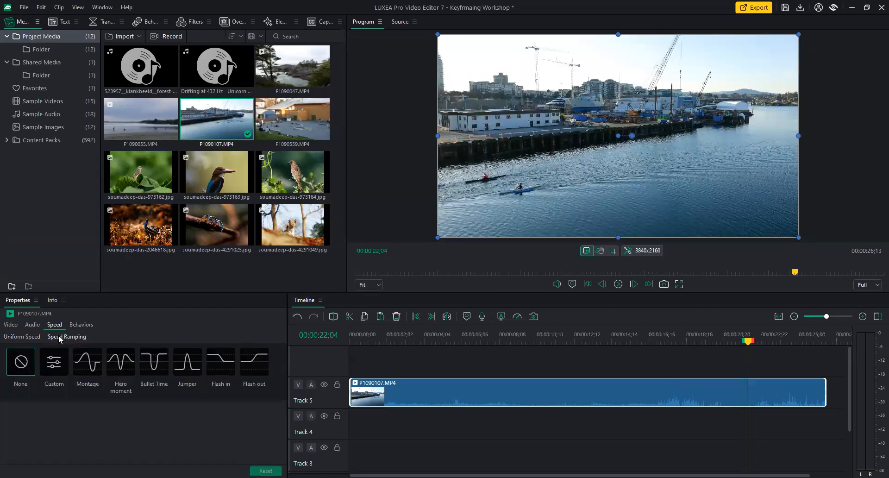
left_click(438, 340)
left_click(348, 343)
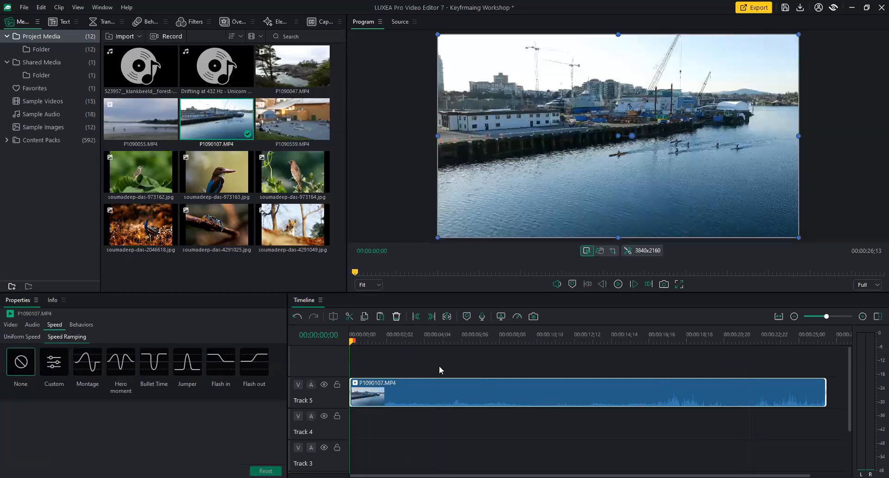
left_click(91, 363)
left_click(481, 268)
left_click_drag(247, 291, 249, 256)
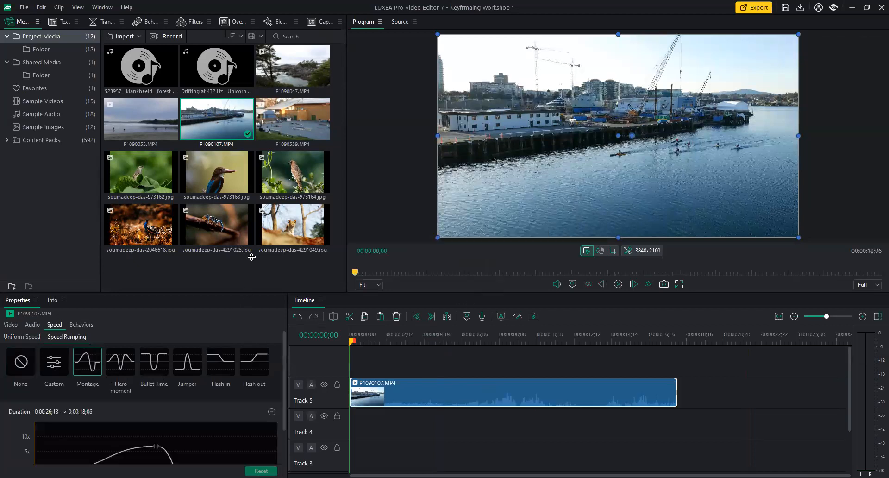
Reshape the Montage speed curve by moving its four inner points to about 5x, 0.5x, 10x and 0.5x in order
mouse_move(57, 435)
left_mouse_down()
mouse_move(55, 428)
mouse_move(51, 435)
mouse_move(67, 437)
left_mouse_up()
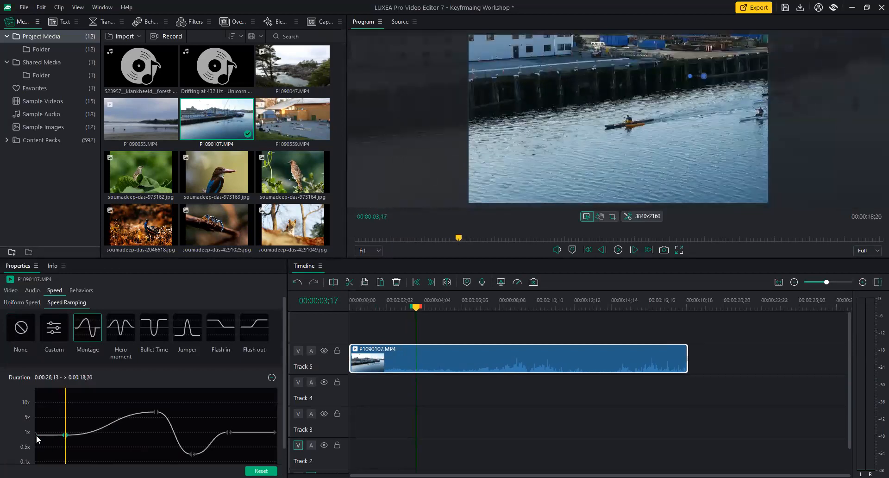
left_click_drag(65, 438, 66, 419)
left_click(68, 435)
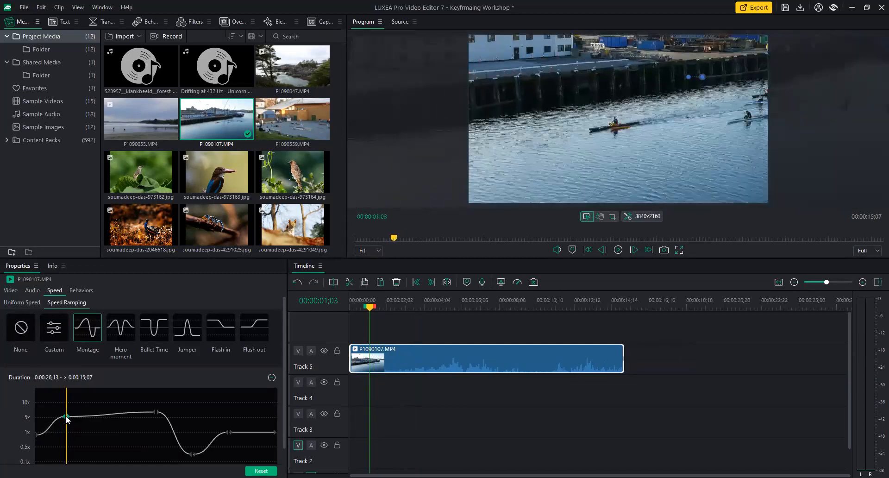
left_click_drag(155, 412, 88, 447)
left_click_drag(90, 412, 86, 446)
left_click_drag(191, 452, 148, 405)
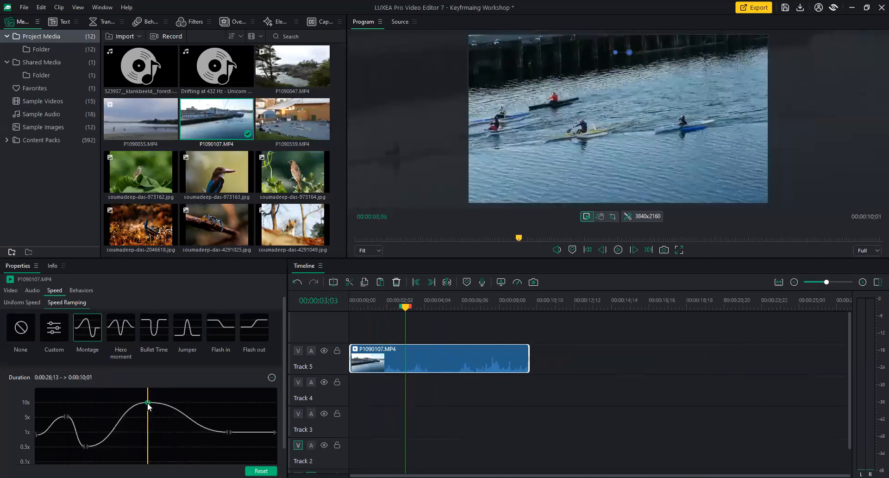
left_click_drag(226, 431, 179, 447)
left_click(241, 437)
left_click(276, 432)
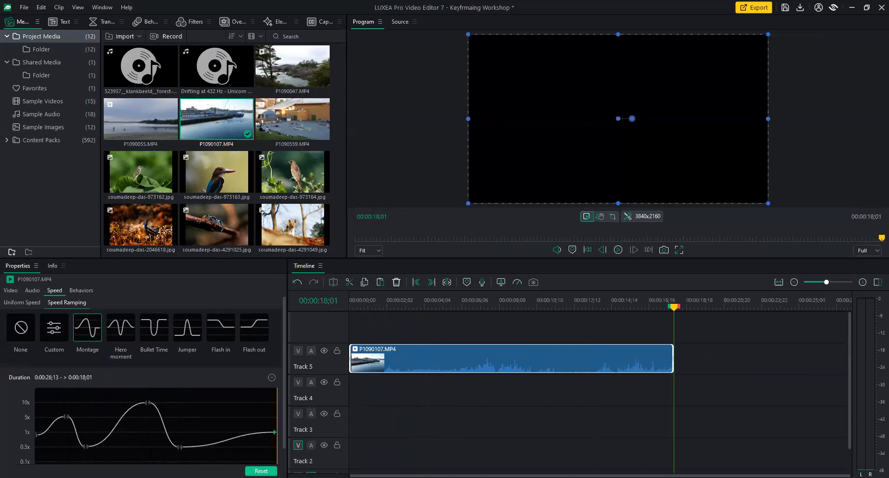
Return the playhead to the start, reset the Montage speed curve and set the clip's speed ramping to None
left_click_drag(679, 307, 247, 304)
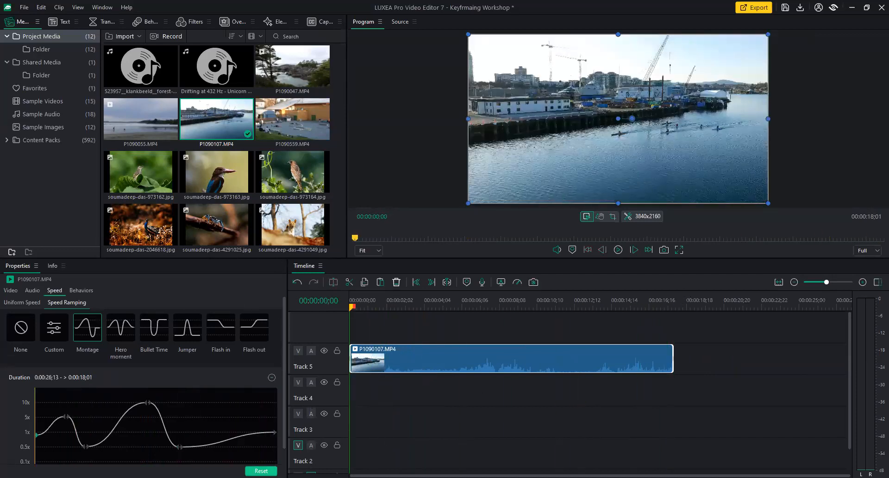
left_click(261, 470)
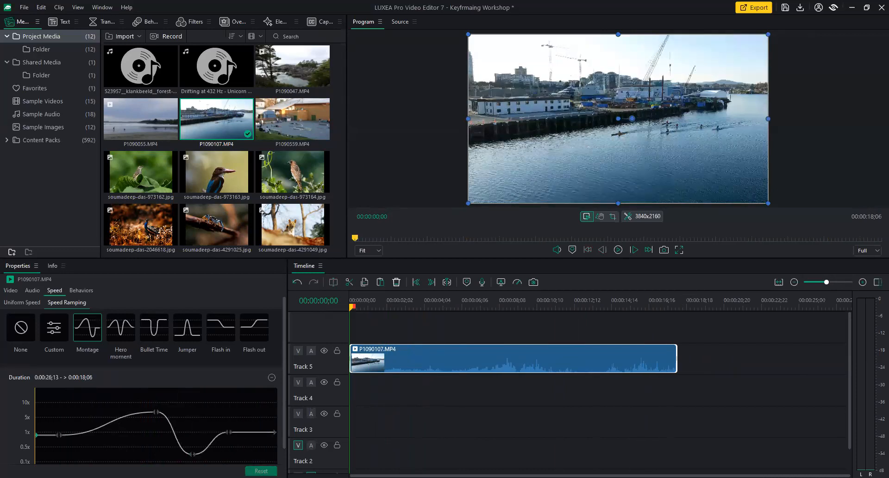
left_click(28, 331)
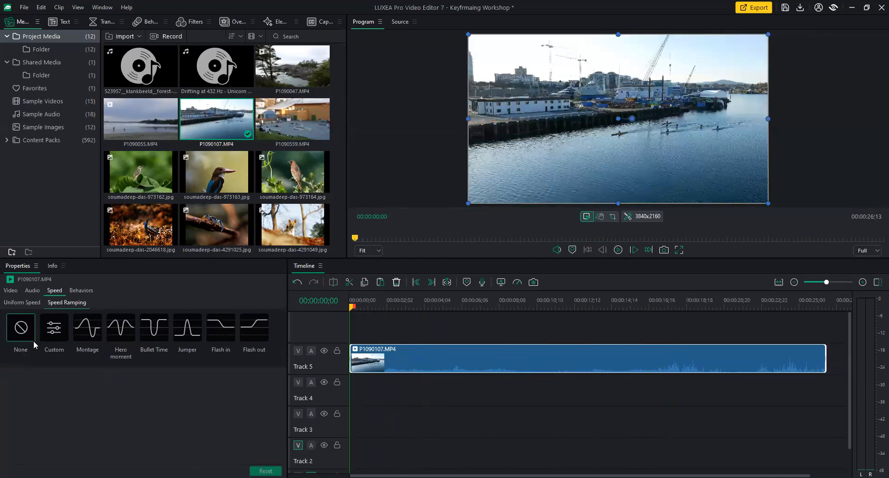
Delete the P1090107.MP4 clip from Track 5 and enlarge the preview area
left_click(11, 292)
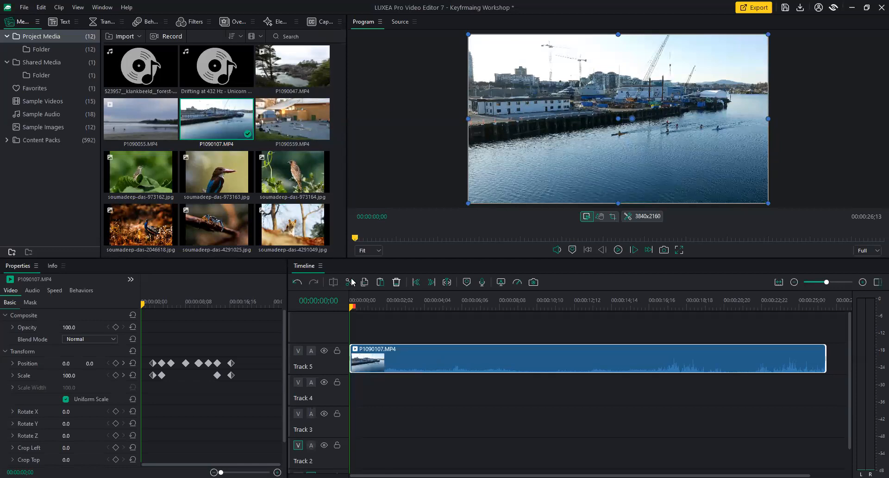
double_click(134, 120)
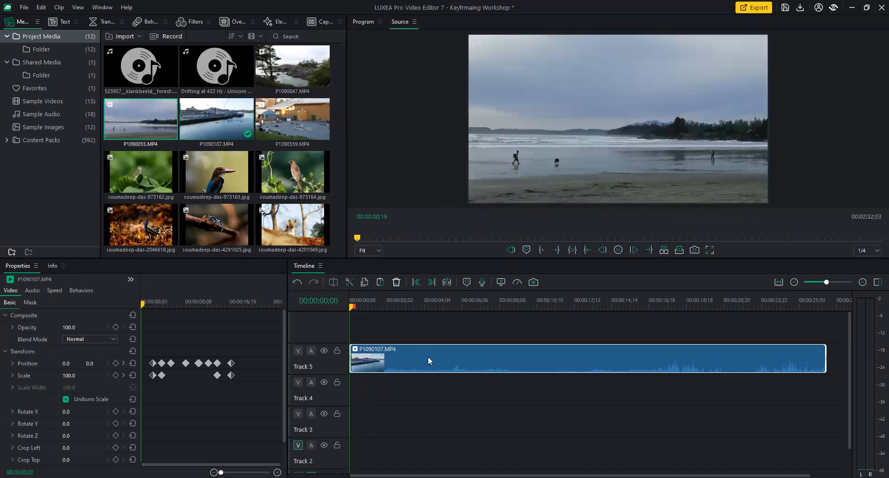
key("Delete")
left_click(427, 356)
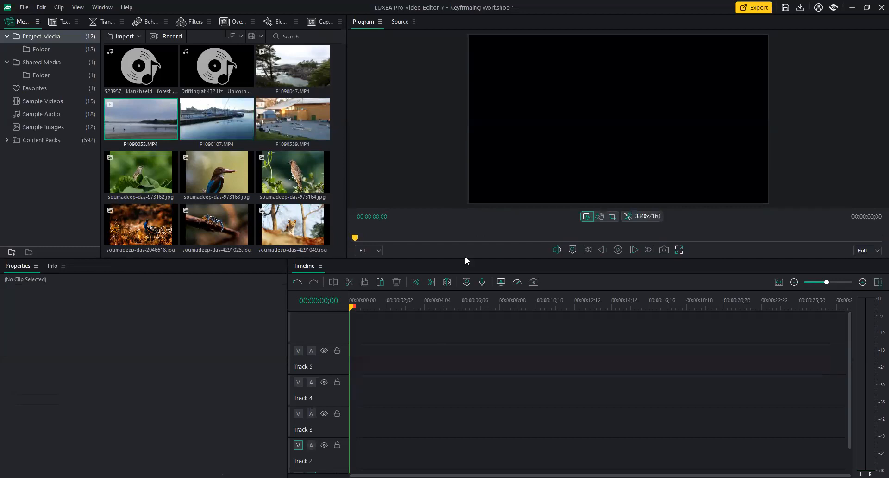
left_click_drag(464, 258, 464, 319)
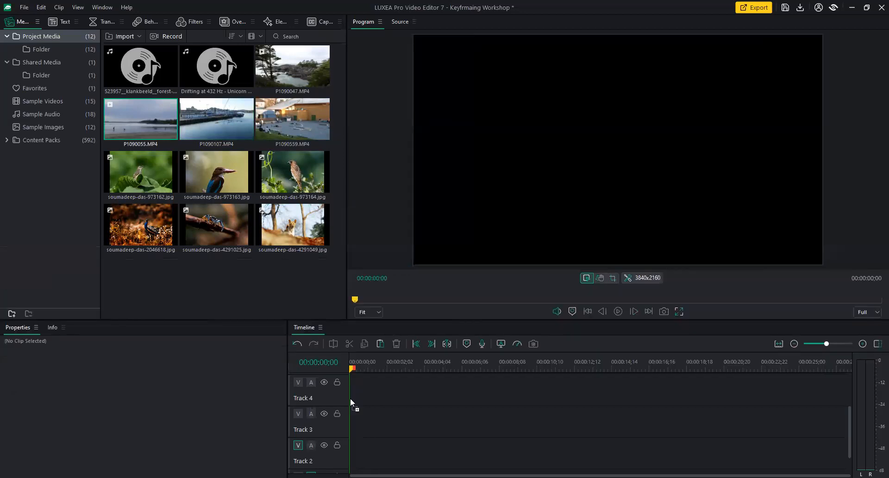
Mark a section of P1090055.MP4 about 28 seconds long, place it at the start of Track 4 and fit it to the timeline
double_click(138, 124)
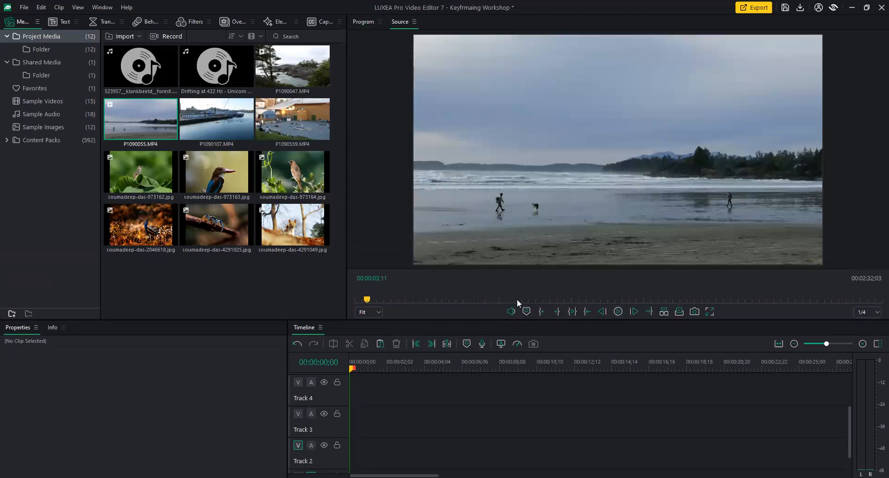
left_click(552, 299)
mouse_move(552, 300)
left_mouse_down()
mouse_move(624, 308)
mouse_move(580, 310)
mouse_move(571, 309)
mouse_move(588, 299)
mouse_move(668, 301)
left_mouse_up()
left_click(571, 310)
key("o")
left_click(678, 312)
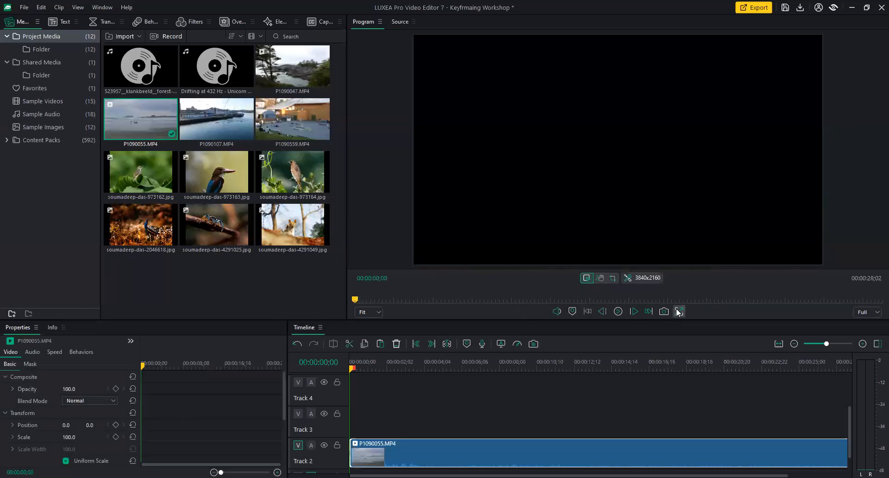
left_click_drag(447, 452, 448, 397)
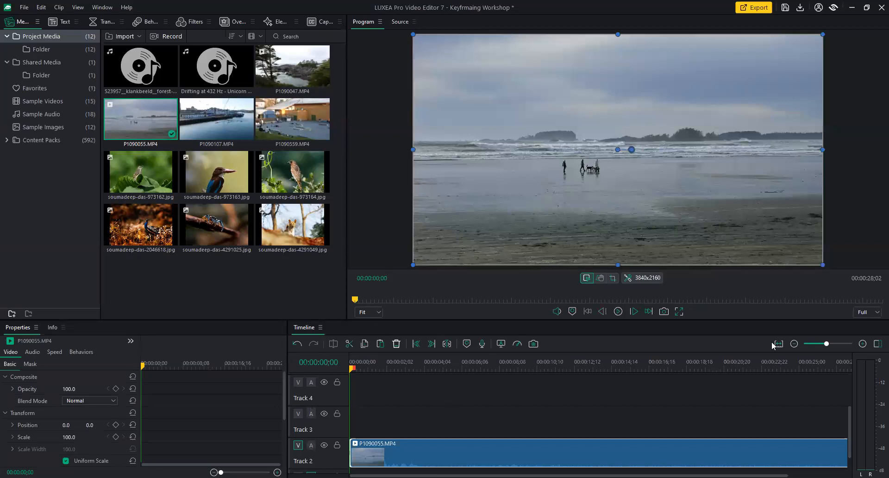
left_click(778, 344)
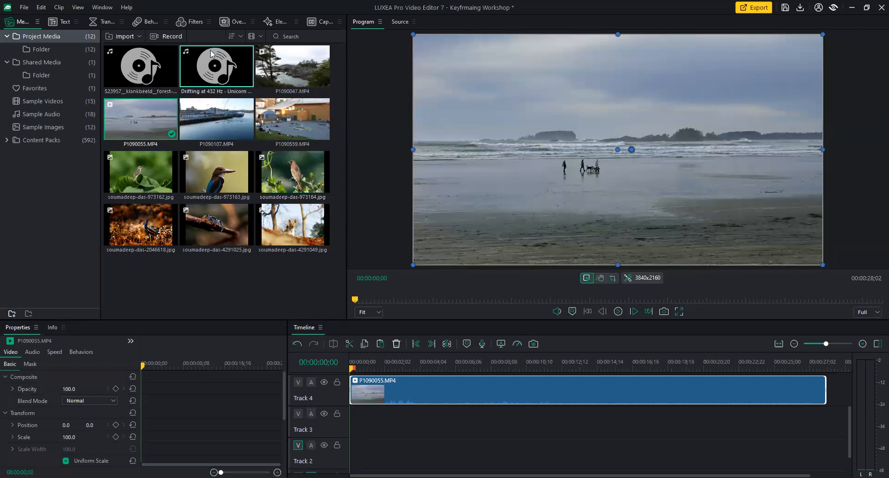
Apply the Color LUTs filter to the P1090055.MP4 clip on Track 4 with Film as the input LUT
left_click(181, 25)
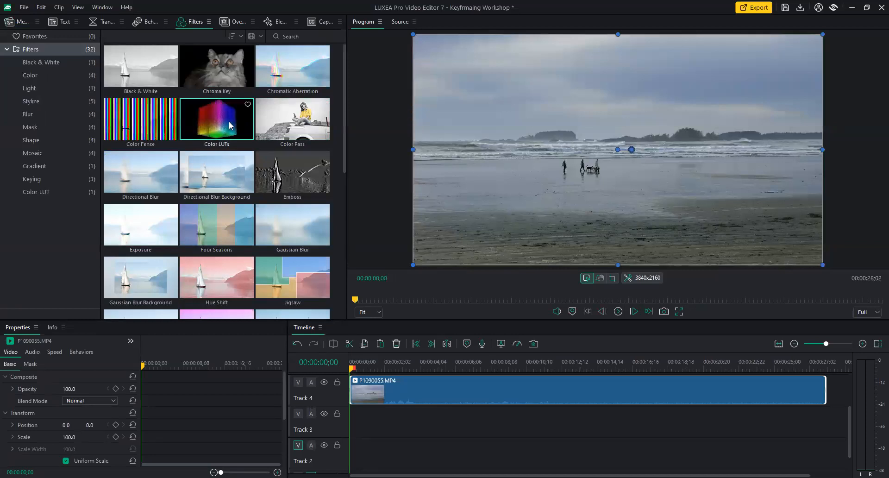
left_click_drag(231, 131, 379, 397)
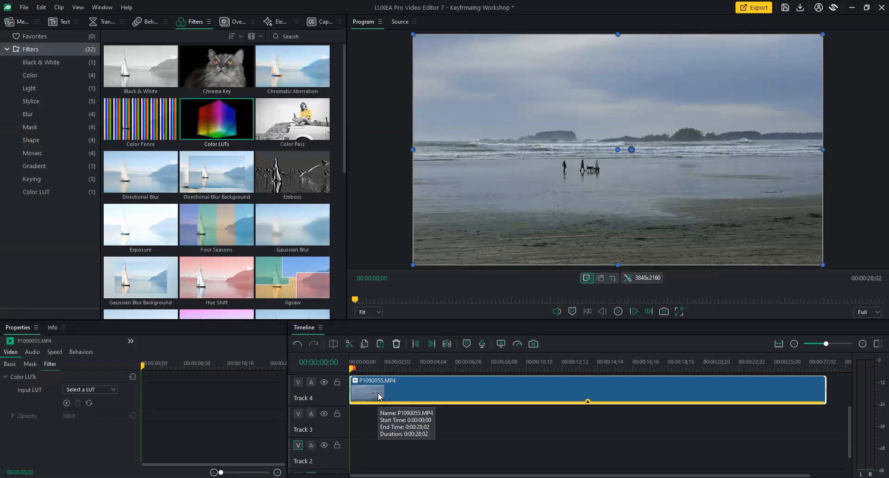
left_click(115, 390)
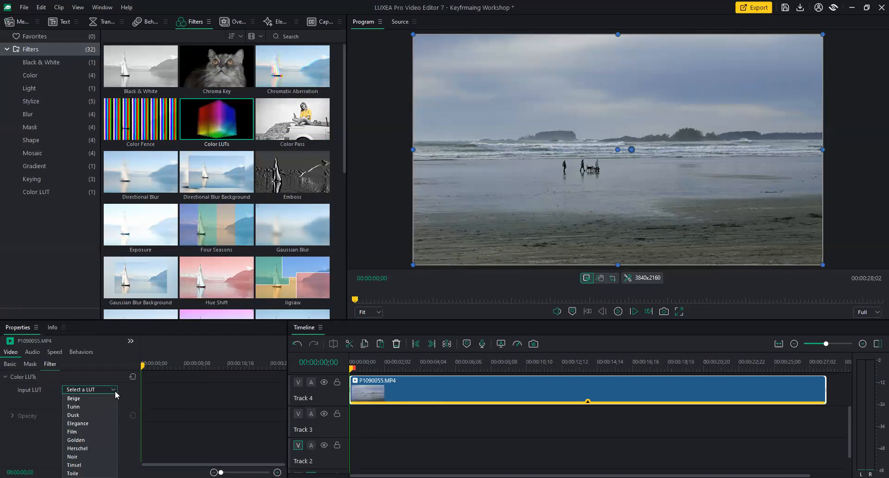
left_click(99, 431)
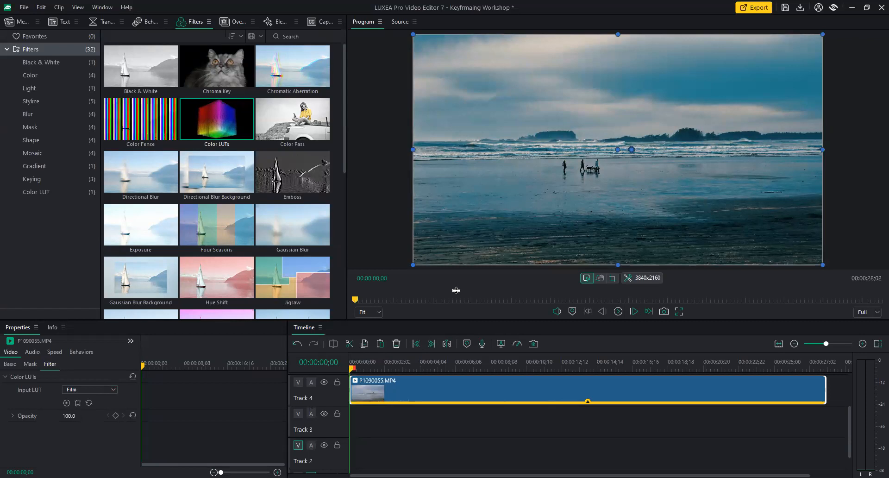
Keyframe the Color LUTs opacity at 0 at 00:00:00;00 and at 100 at 00:00:03;22
left_click_drag(456, 289, 454, 300)
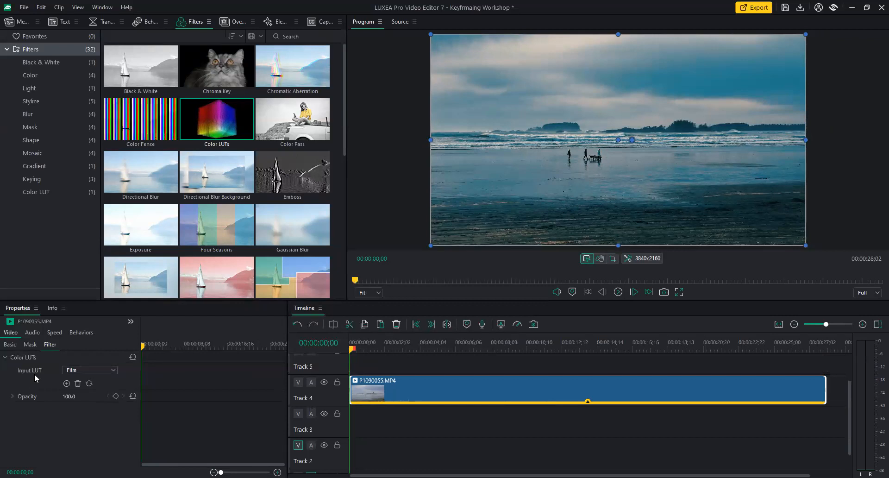
left_click(69, 397)
left_click(133, 396)
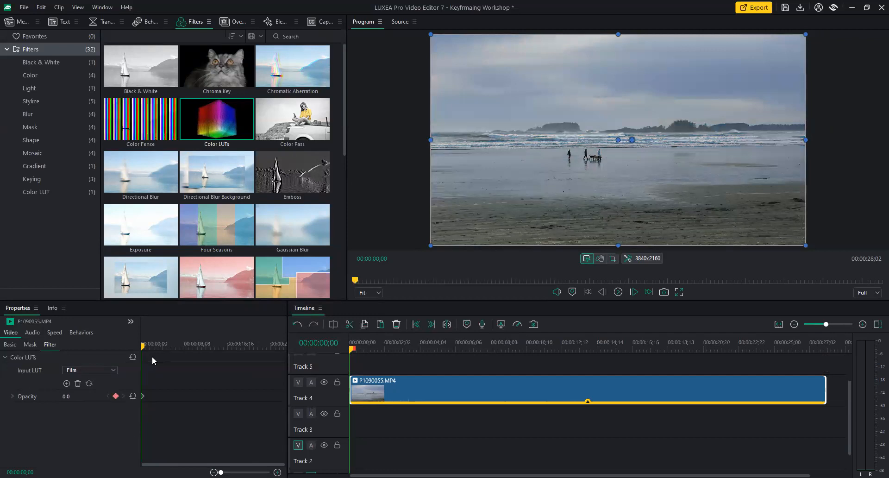
left_click_drag(143, 350, 161, 347)
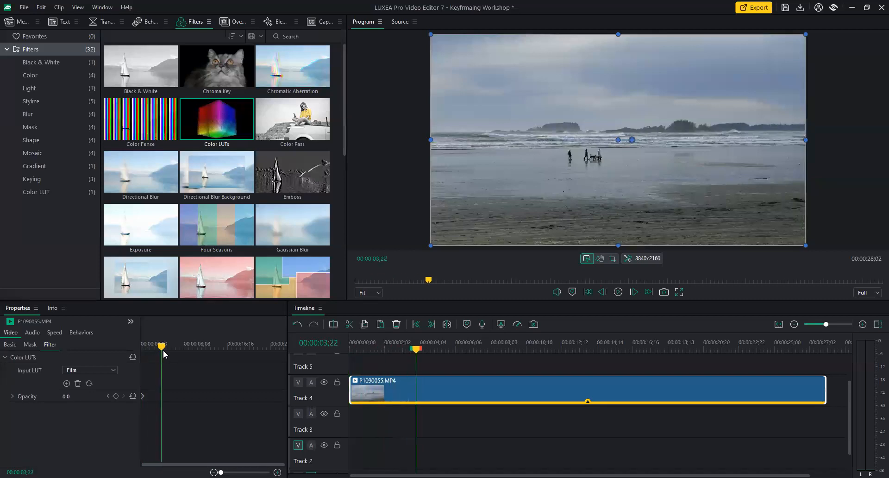
left_click(65, 396)
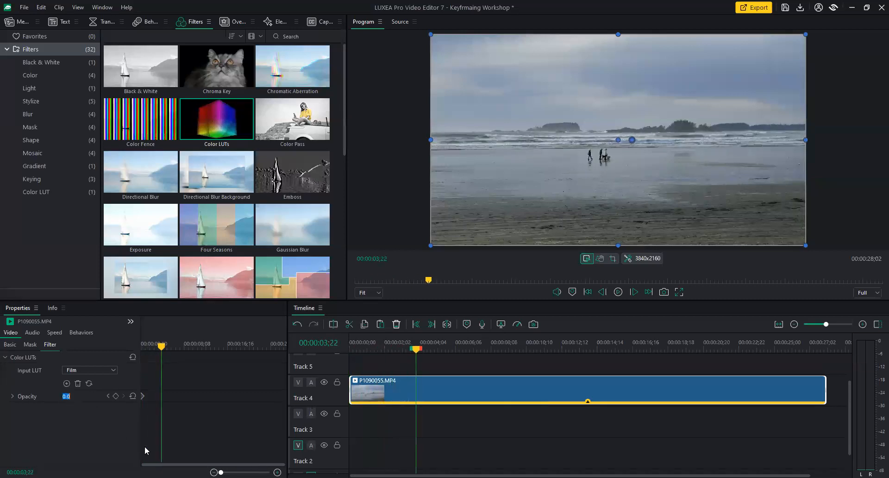
type("100")
key("Return")
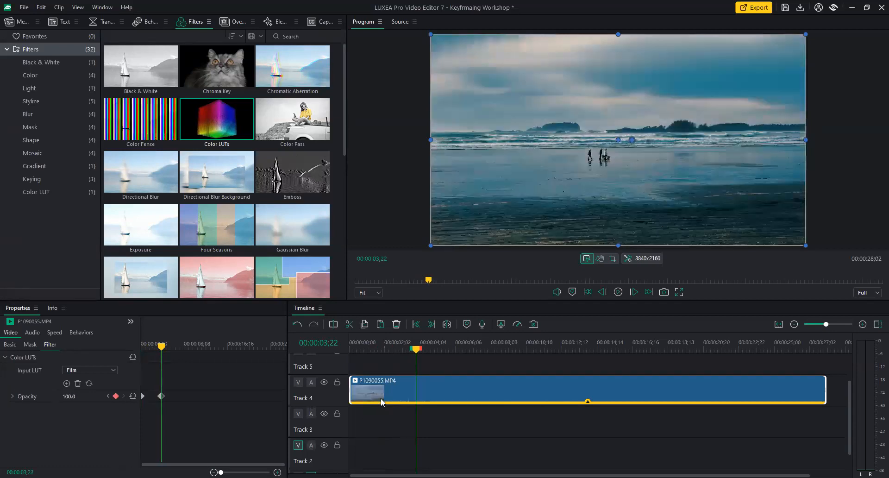
Play the beach clip from the start to check how the Film LUT fades in
left_click_drag(416, 350, 351, 348)
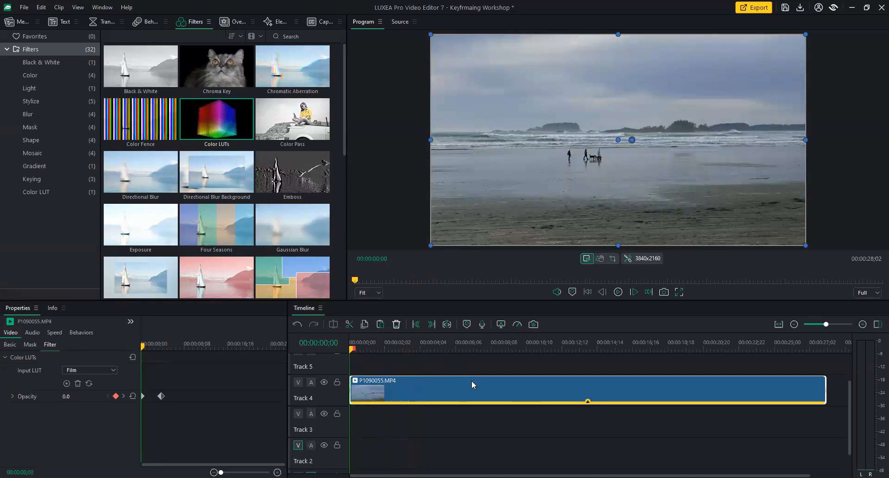
key("space")
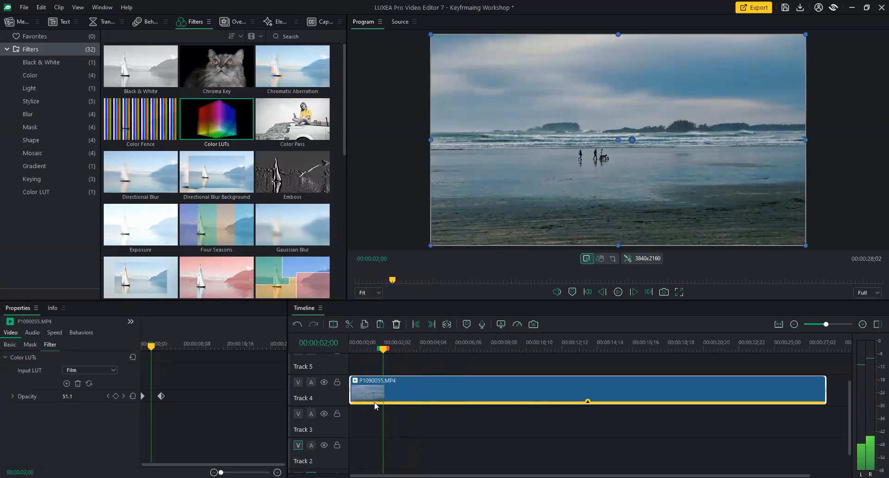
right_click(401, 394)
left_click(448, 368)
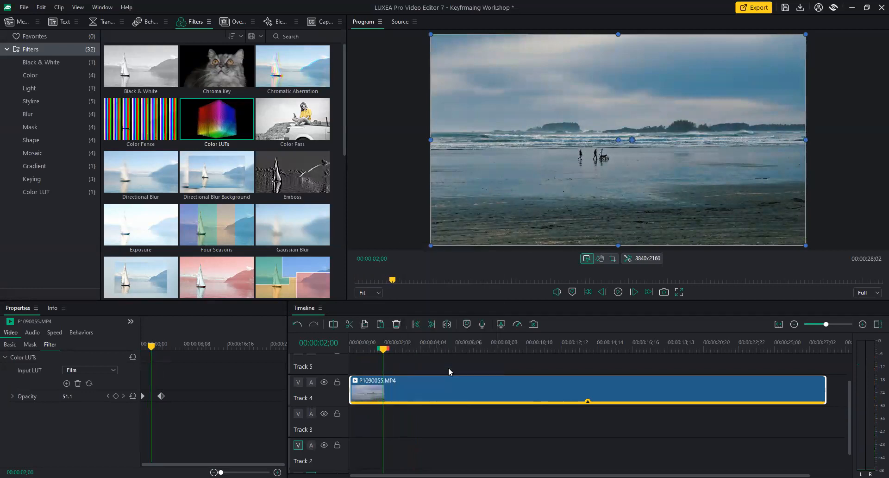
Set the preview playback quality to 1/2 and replay the clip from its beginning
left_click(875, 293)
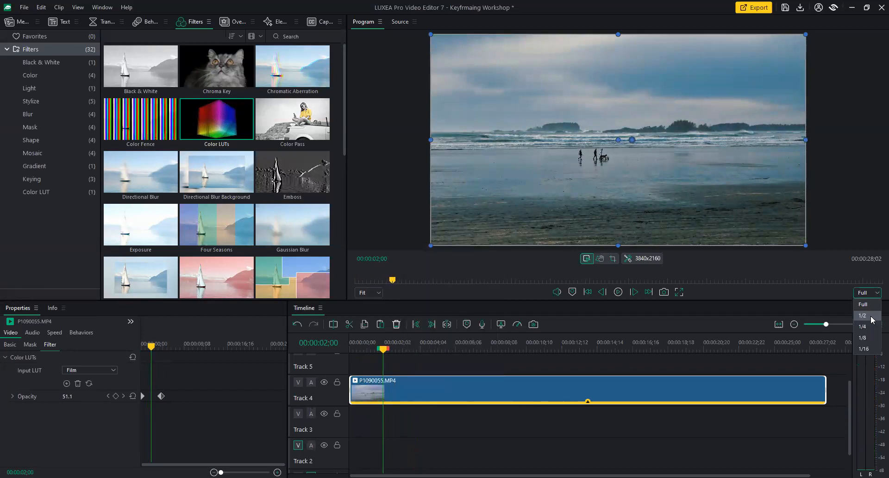
left_click(872, 316)
key("Home")
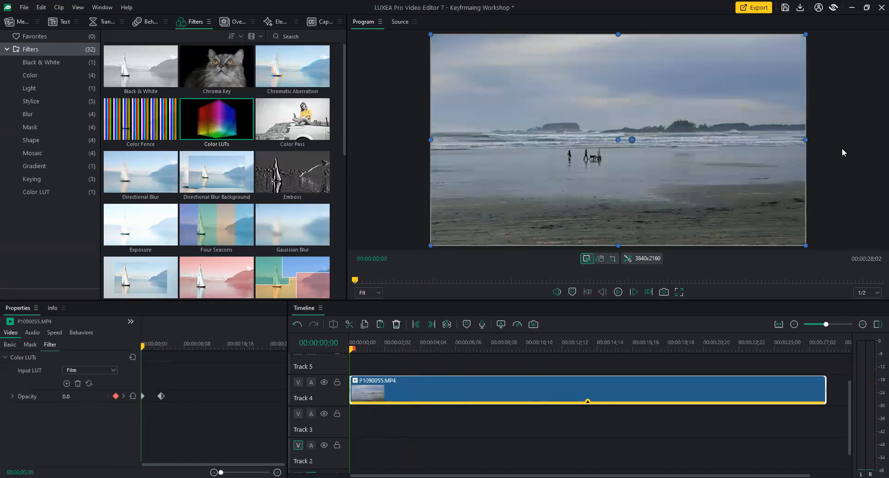
key("space")
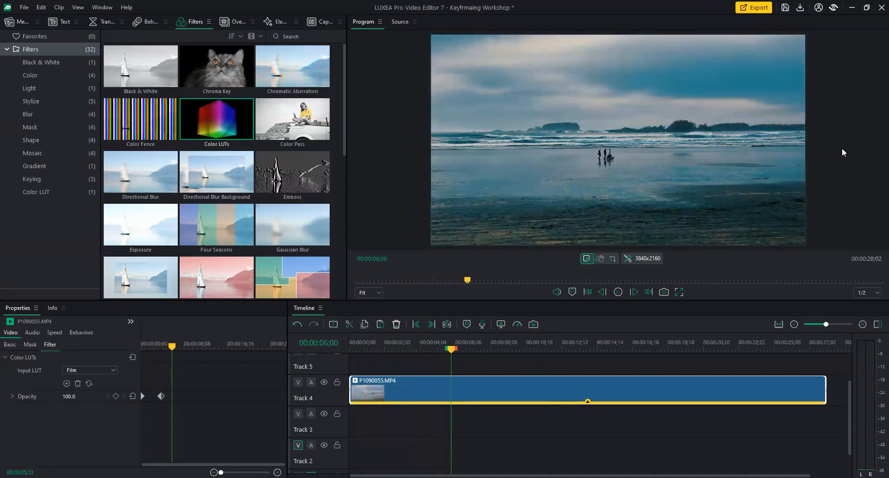
key("space")
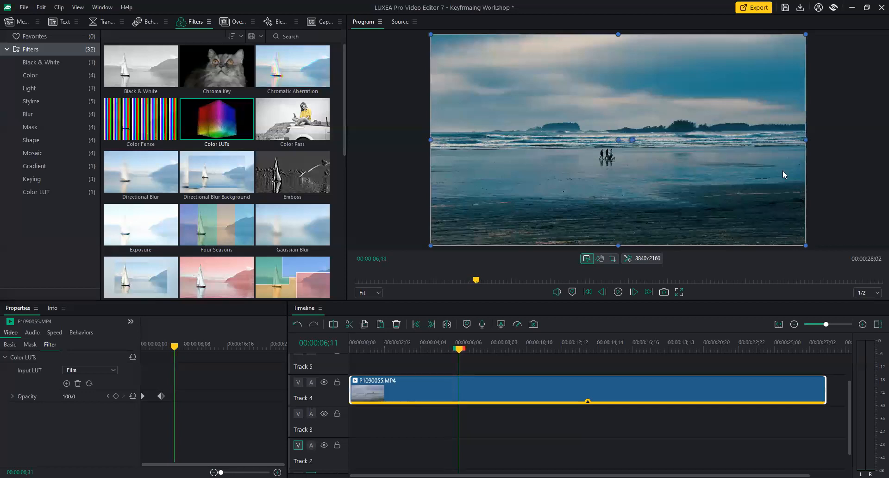
Move the second Color LUTs opacity keyframe earlier, to about 00:00:01;14, to shorten the fade
left_click(160, 396)
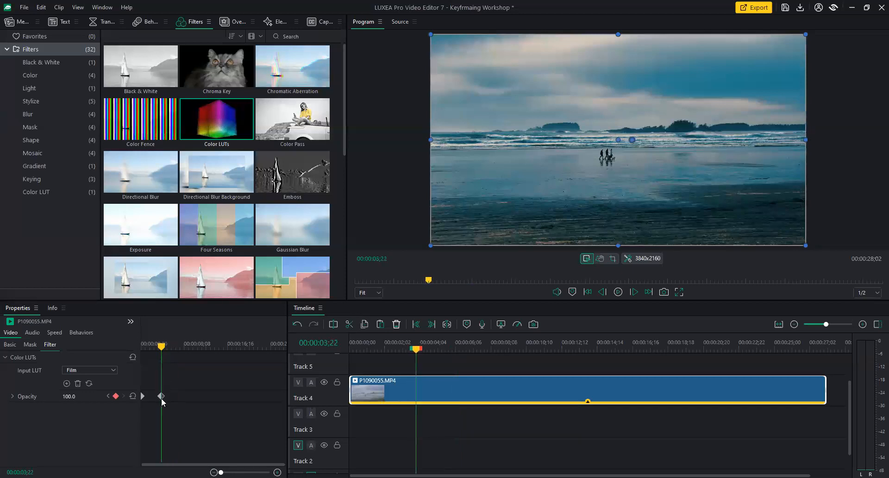
left_click_drag(157, 398, 149, 399)
left_click(149, 398)
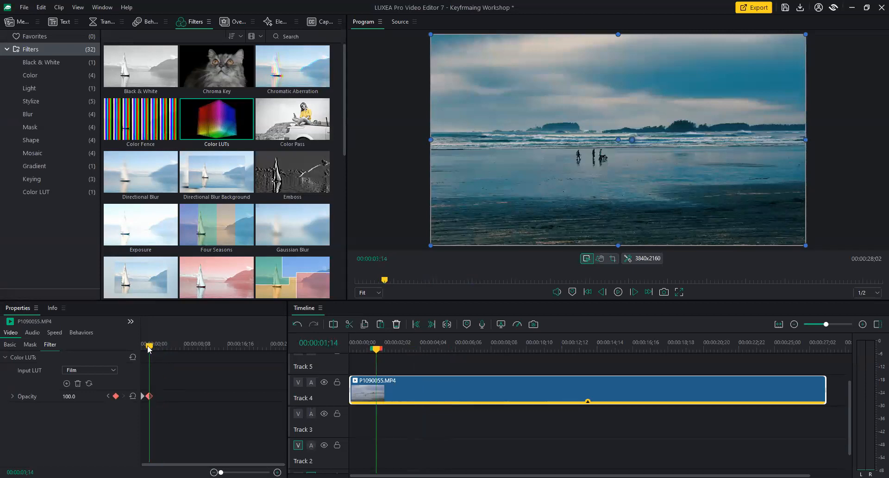
Play the shortened LUT fade from the start in an enlarged preview, then restore more room for the timeline
left_click_drag(149, 348, 123, 350)
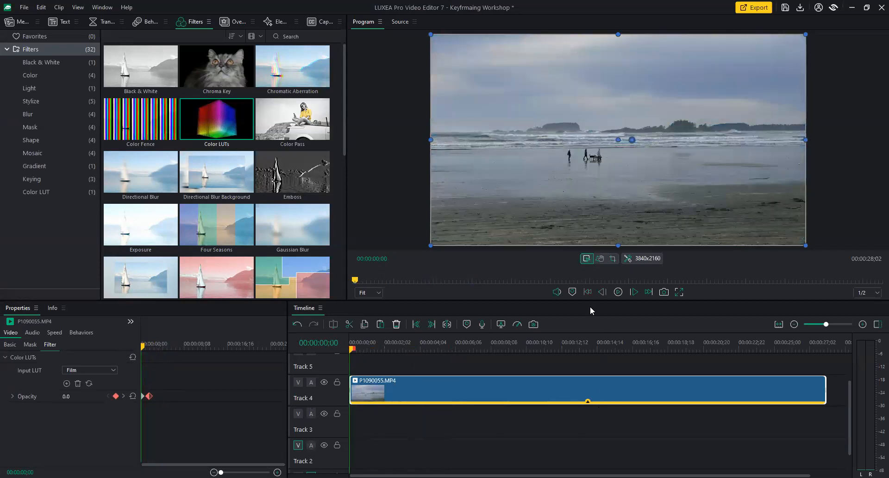
left_click_drag(529, 300, 521, 344)
key("space")
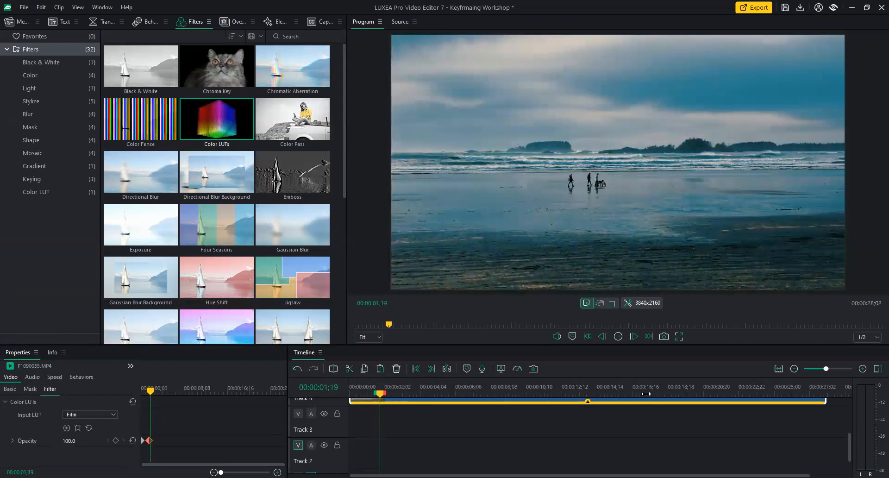
key("space")
left_click_drag(662, 344, 666, 283)
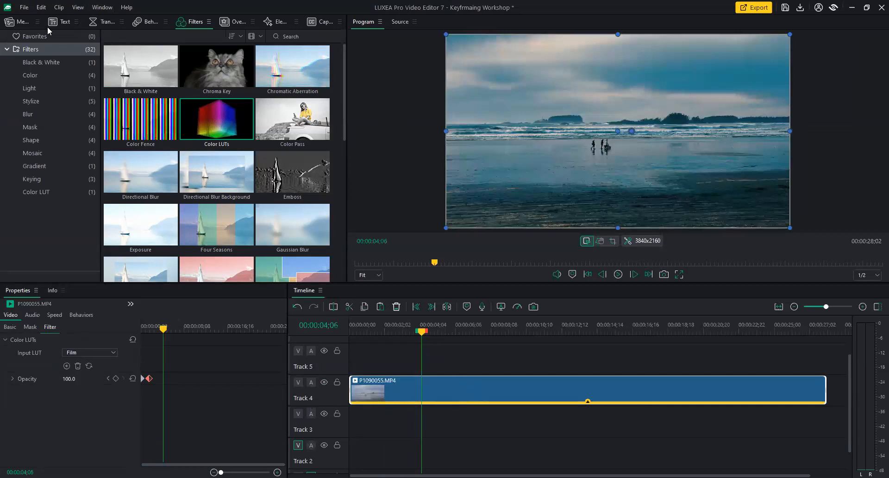
Return to the project media, play the clip from the start to 00:00:02;14 and add Position and Scale keyframes there
left_click(20, 23)
key("Home")
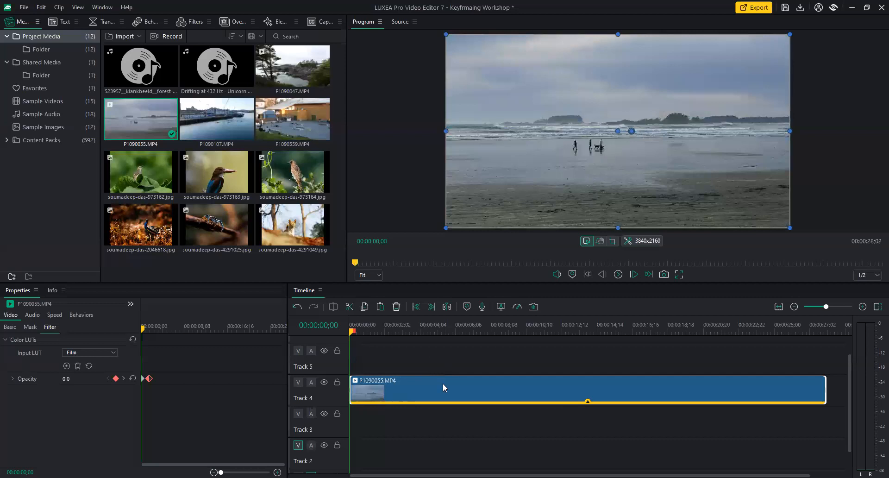
key("space")
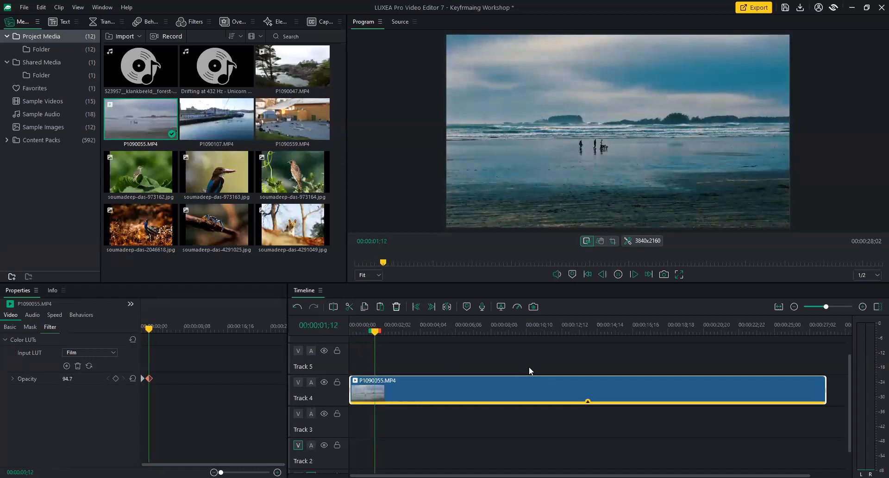
key("space")
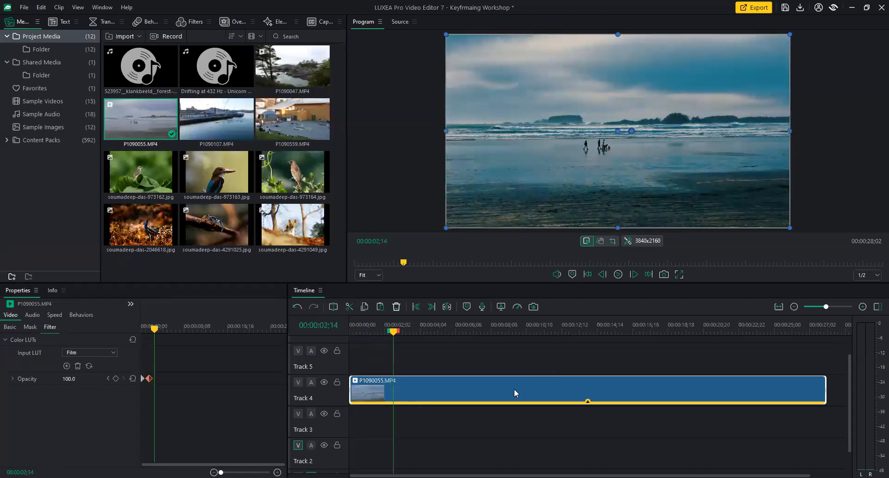
left_click(9, 327)
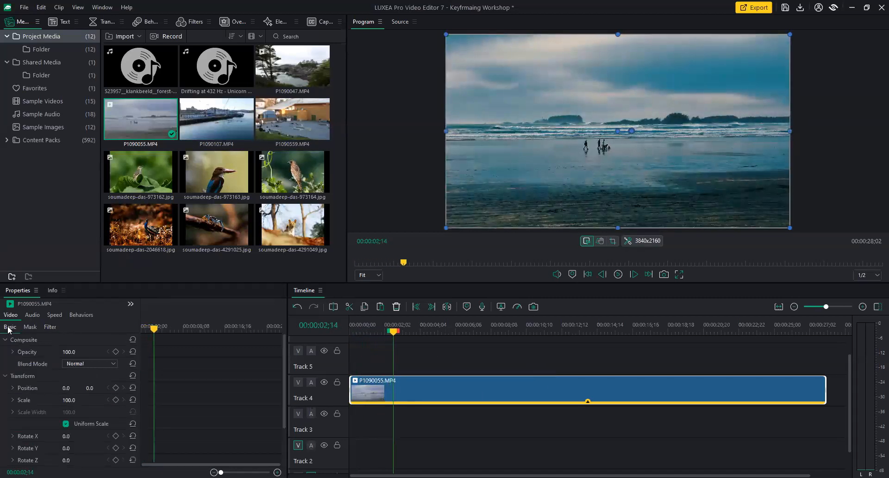
left_click(116, 400)
Play on to 00:00:05;19, keyframe Scale at 200 and shift Position to about 258.9, 217.5 so the walkers are centred
key("space")
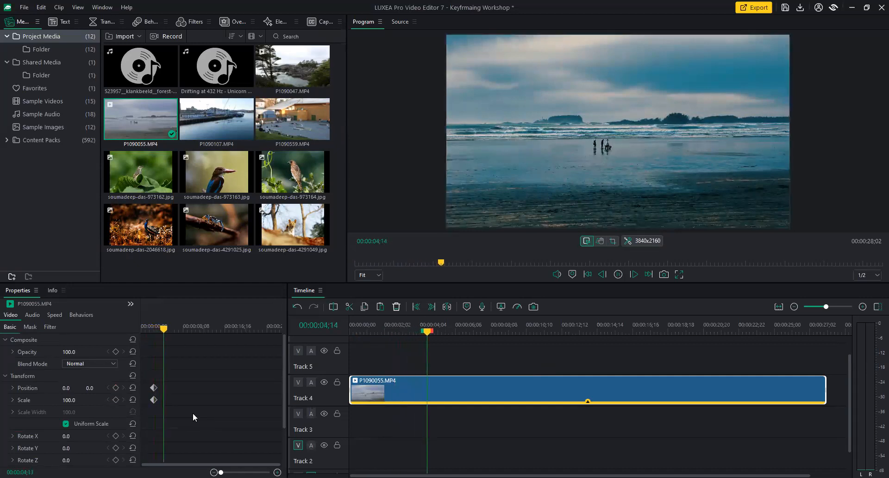
key("space")
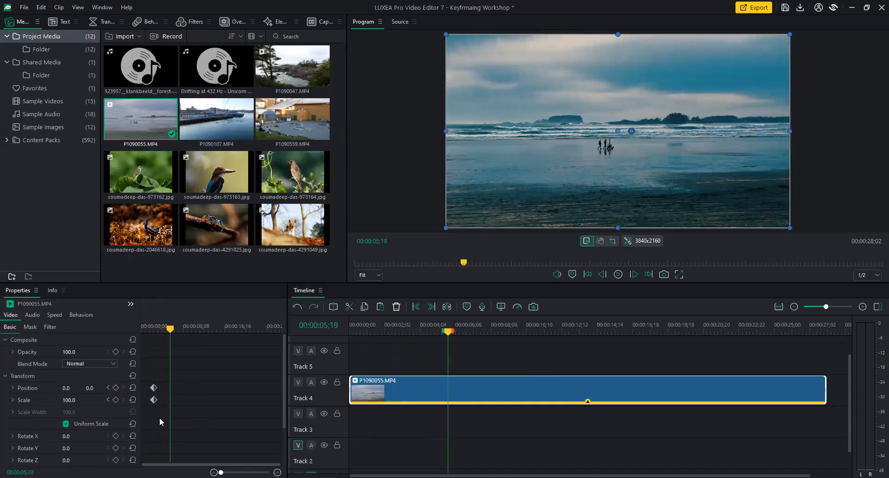
left_click(69, 400)
type("200")
key("Return")
left_click_drag(561, 193, 587, 171)
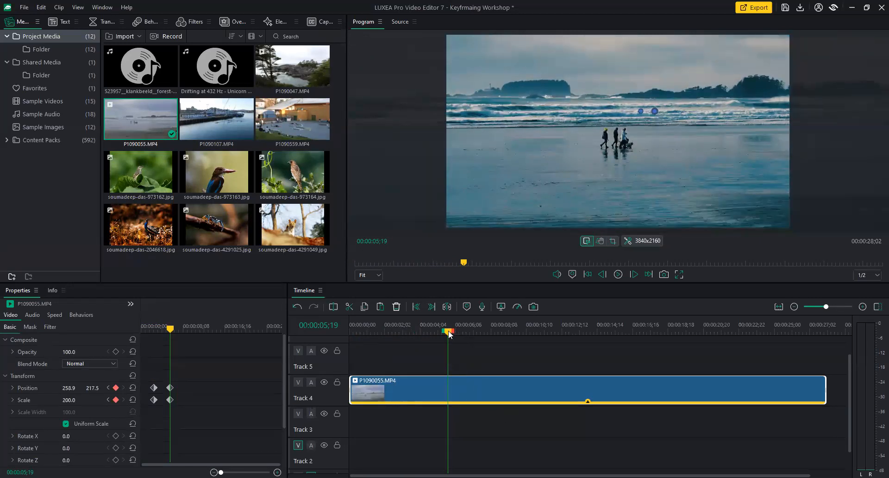
Recentre the walkers at 00:00:09;21 with Position about -139.5, 254.2, and replay the clip from the start
left_click_drag(448, 330, 518, 333)
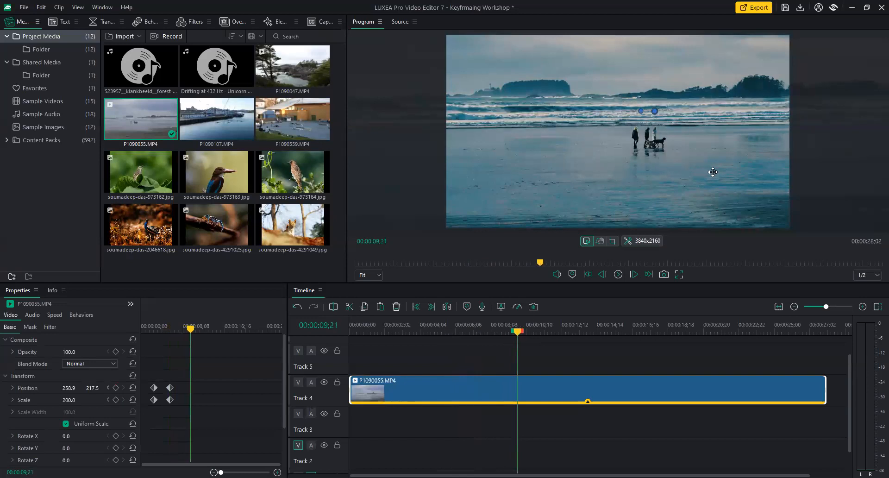
left_click_drag(712, 171, 677, 169)
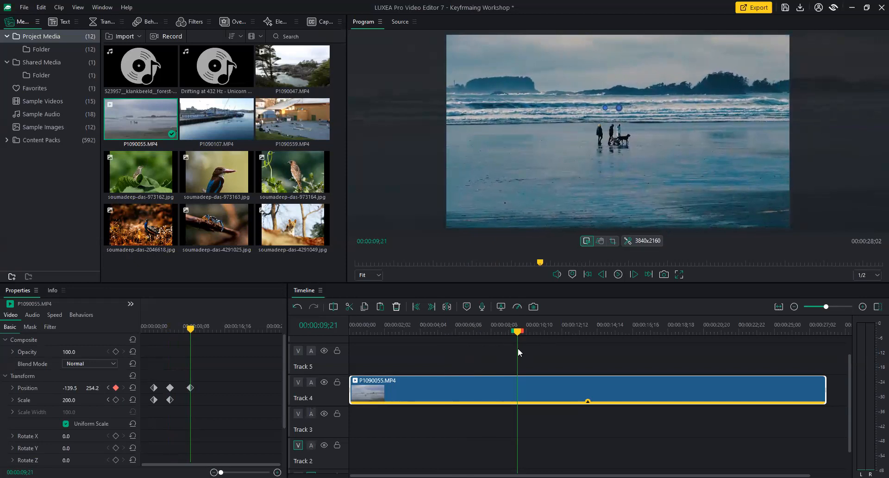
left_click_drag(517, 330, 349, 346)
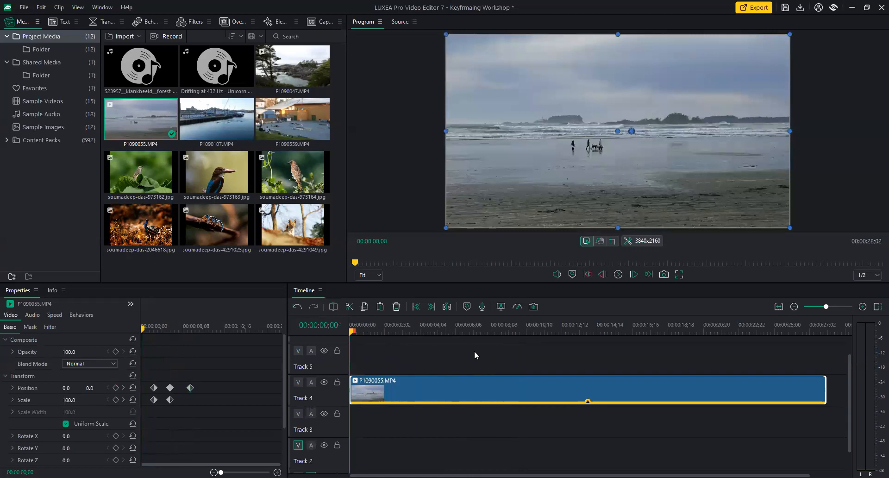
key("space")
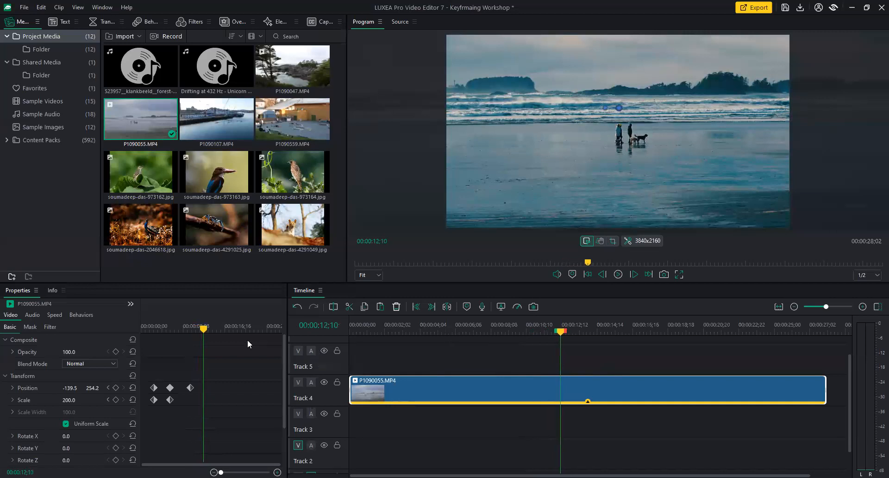
Add Position keyframes recentring the walkers at 00:00:07;20 and 00:00:13;08, the second at about -300.2, 248.5
left_click(203, 329)
left_click_drag(204, 329, 183, 332)
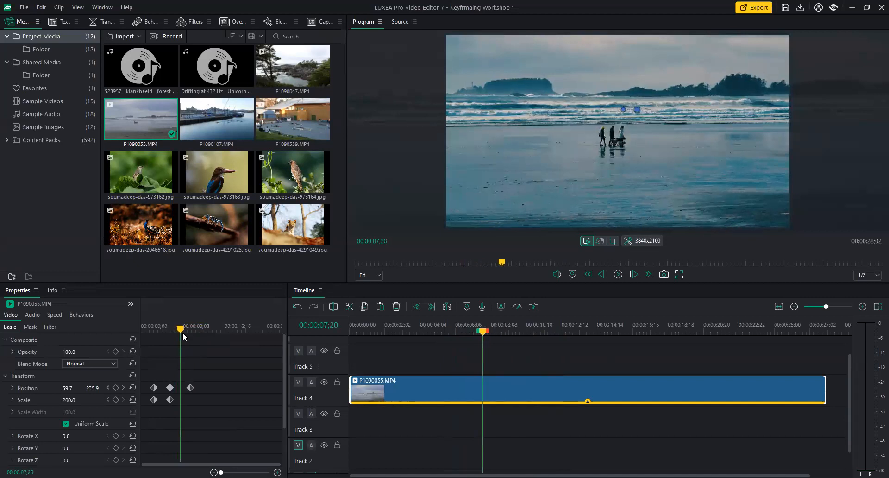
left_click_drag(649, 226, 629, 189)
left_click_drag(181, 326, 208, 329)
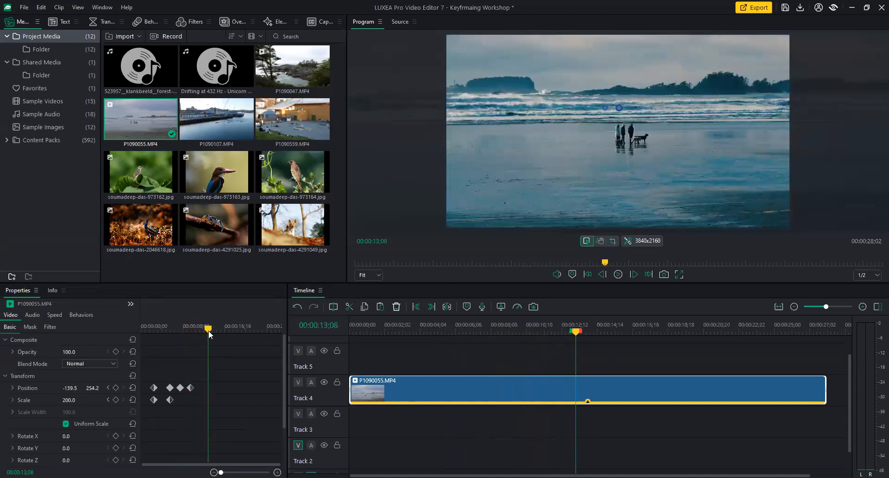
left_click_drag(674, 185, 660, 187)
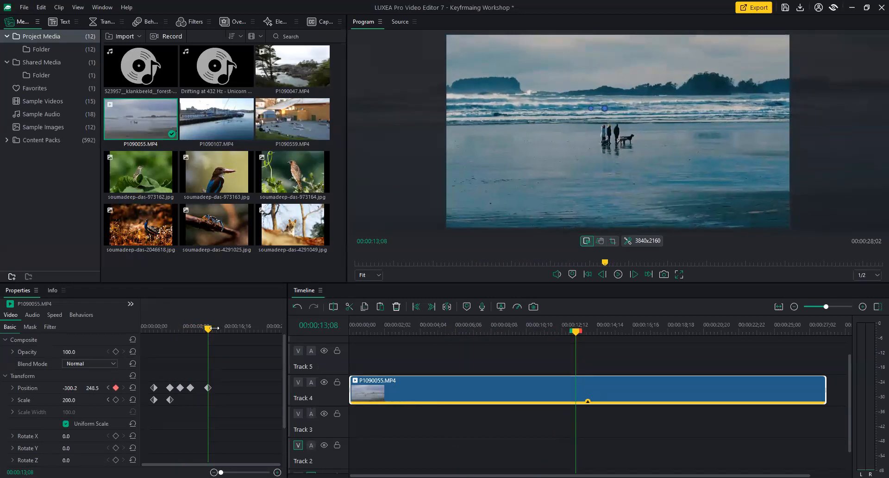
Add two more Position keyframes that keep the walkers centred, the last at 00:00:18;08 with about -626.7, 238.2
left_click_drag(209, 329, 215, 329)
left_click_drag(221, 330, 222, 331)
left_click_drag(655, 204, 644, 205)
left_click_drag(216, 327, 233, 326)
left_click_drag(726, 197, 704, 198)
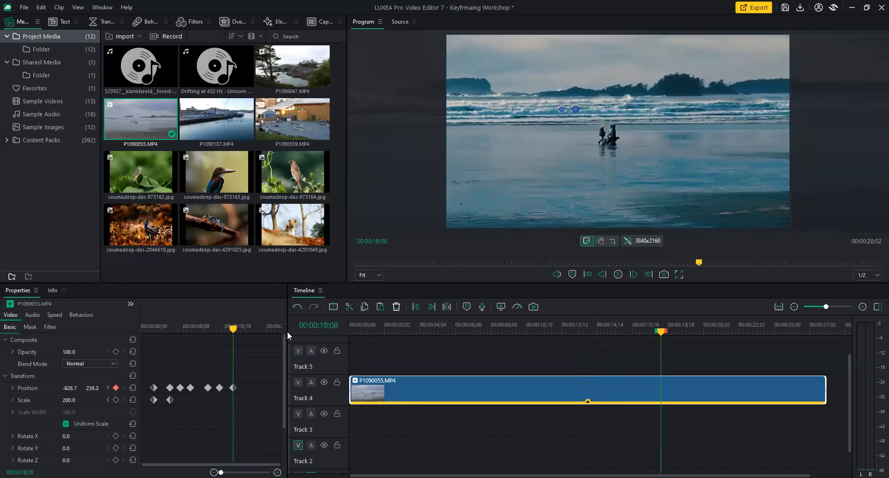
Zoom back out to the full frame at 00:00:20;15 with Scale 100 and Position 0.0, 0.0
left_click_drag(233, 330, 244, 328)
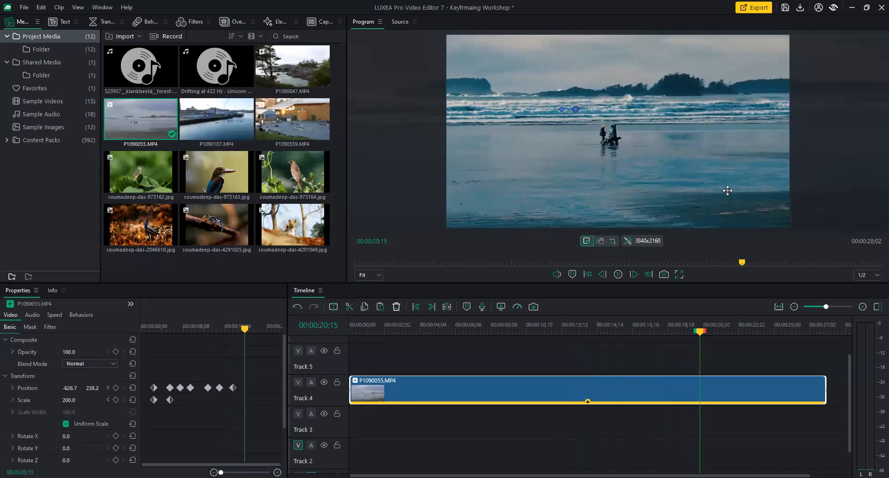
left_click_drag(744, 189, 723, 190)
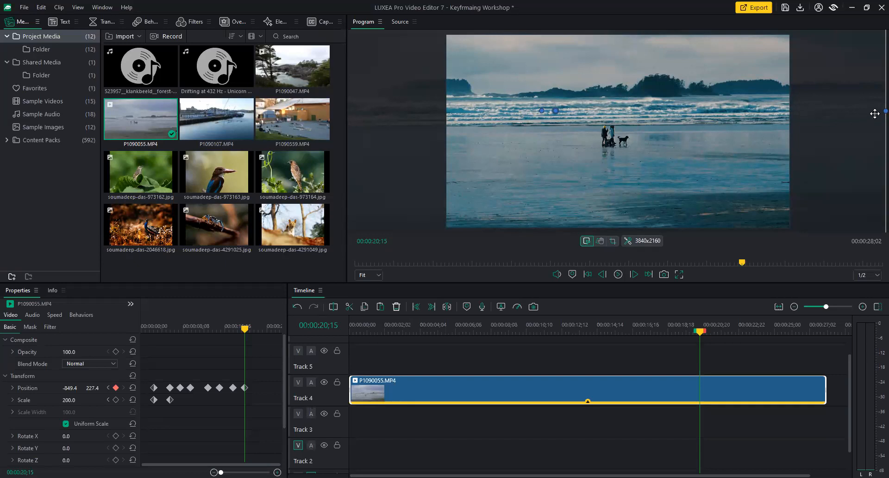
left_click_drag(878, 110, 784, 121)
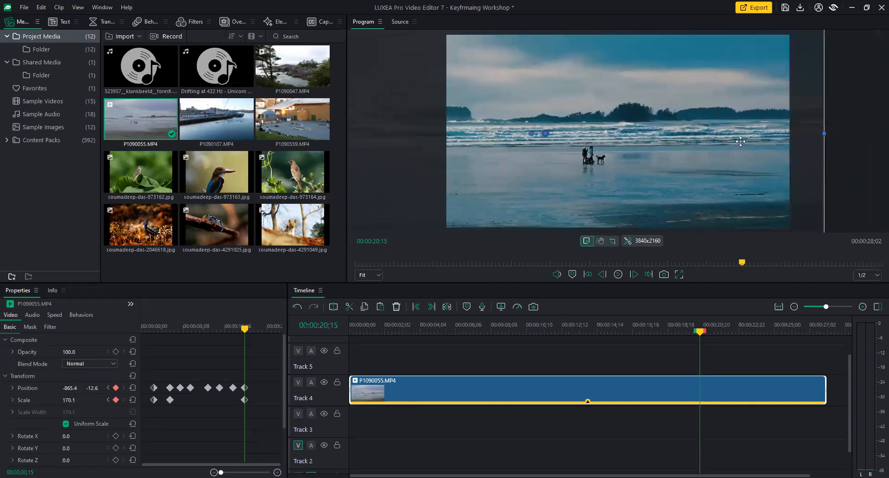
left_click_drag(740, 141, 750, 138)
left_click(66, 401)
type("100")
key("Return")
left_click_drag(622, 168, 680, 169)
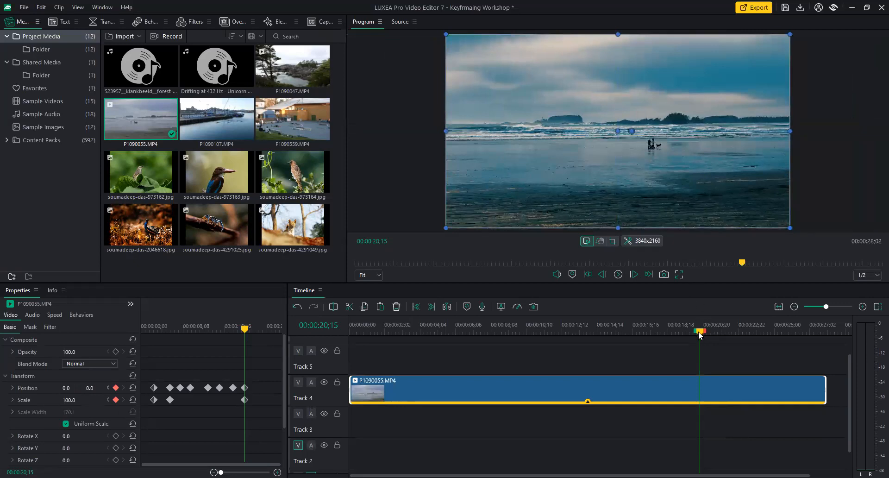
Play the follow-and-zoom animation from the start to 00:00:22;01 to check it
left_click_drag(698, 332, 346, 340)
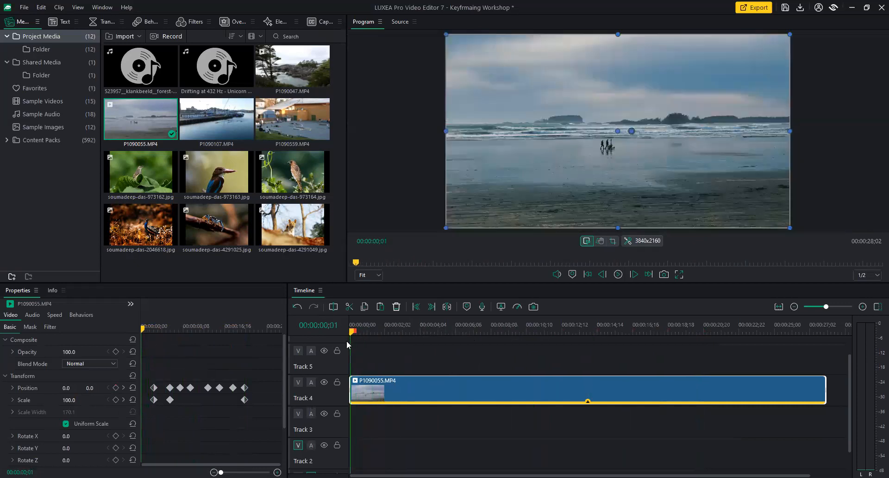
key("space")
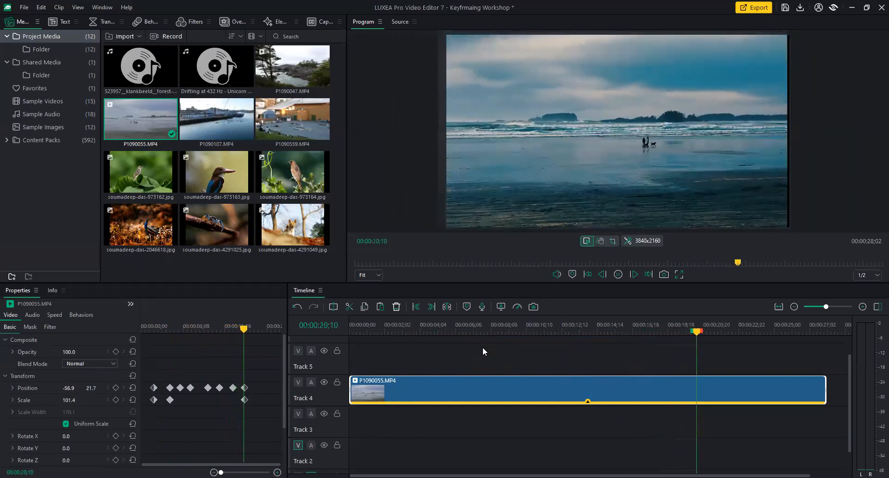
key("space")
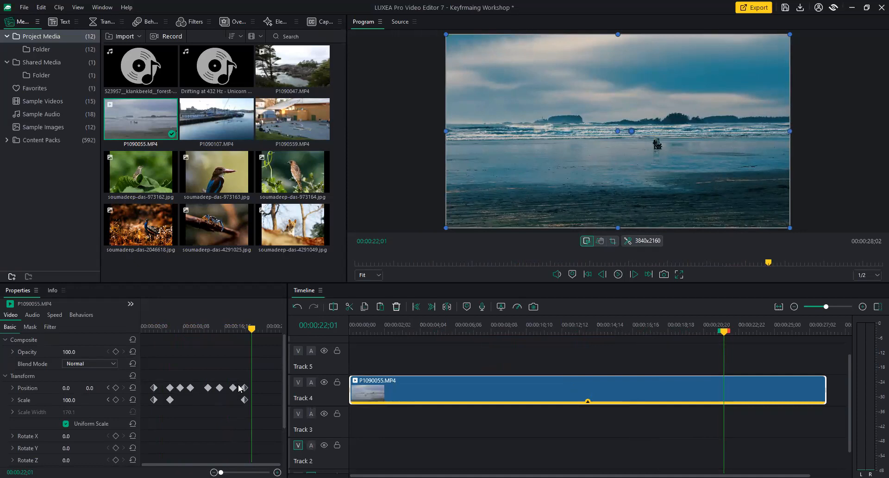
Go to the Position keyframe at 00:00:18;12 and add a Scale keyframe of 200 there
left_click(168, 326)
left_click(171, 325)
left_click(170, 326)
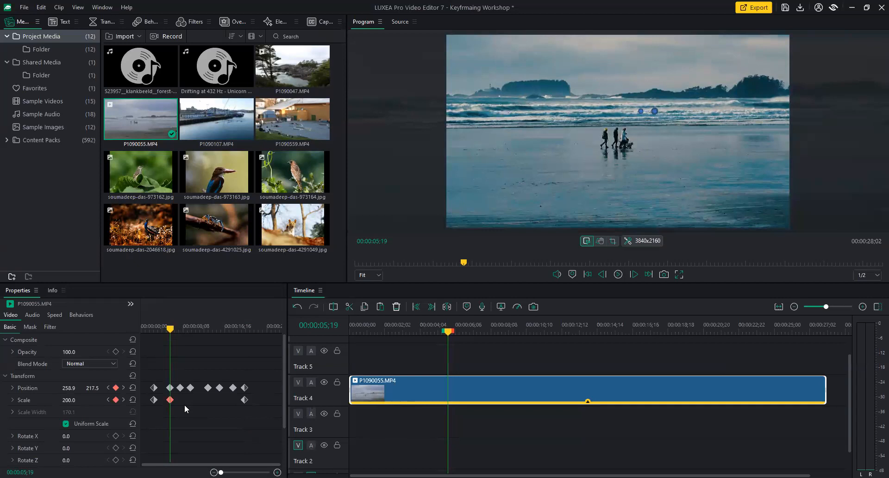
left_click_drag(177, 328, 250, 329)
left_click(249, 387)
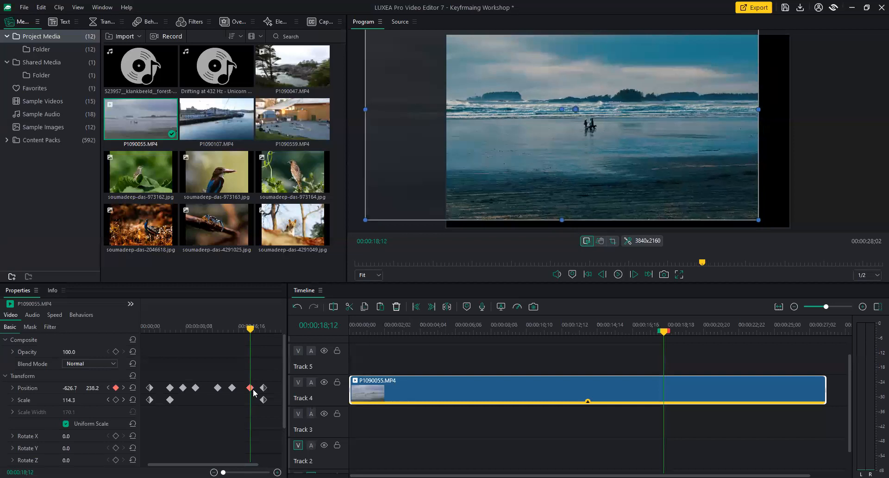
mouse_move(530, 184)
left_mouse_down()
mouse_move(546, 192)
mouse_move(538, 192)
left_mouse_up()
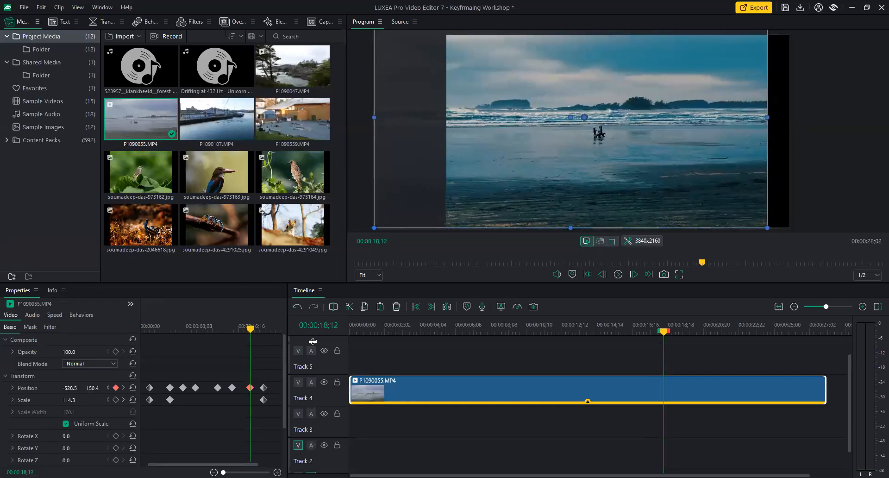
key("ctrl+z")
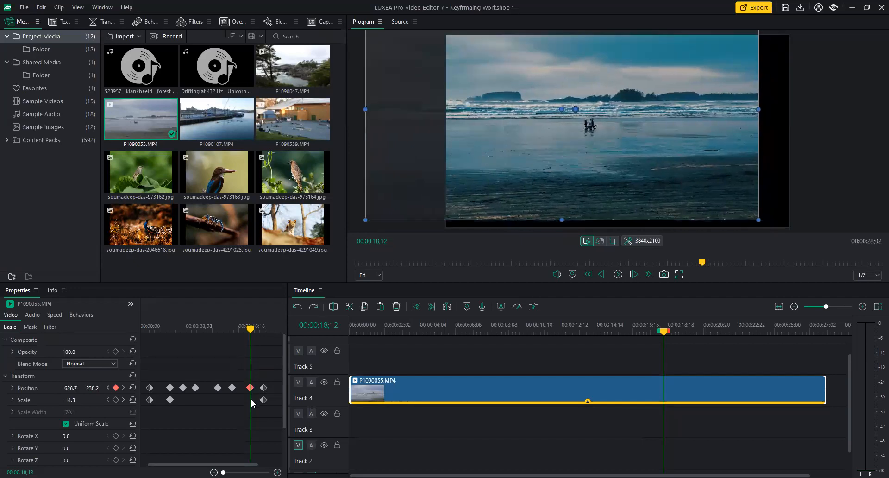
left_click(72, 399)
type("200")
key("Return")
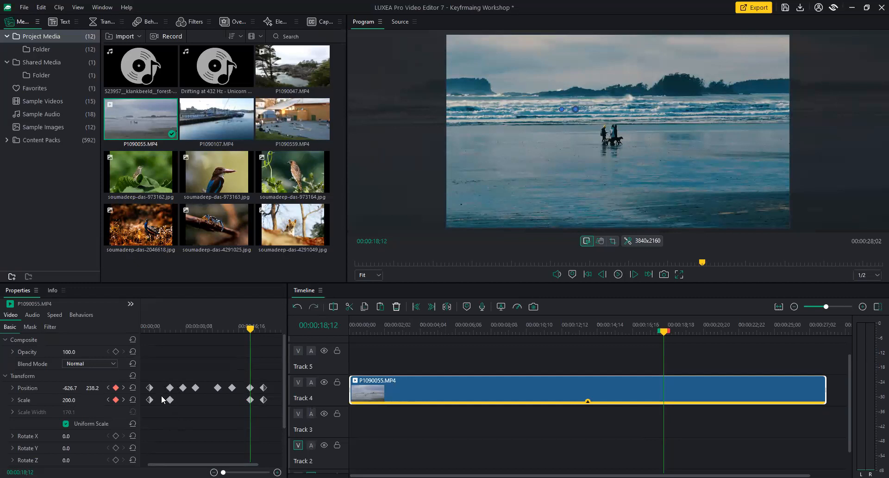
Play the zoom-out, then shift the closing Position and Scale keyframes a few seconds later to slow it
key("space")
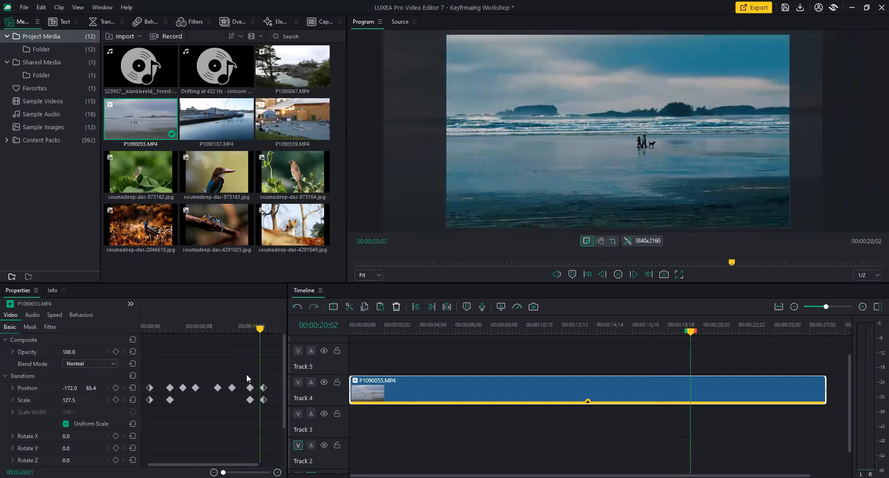
key("space")
left_click(263, 399)
key("Delete")
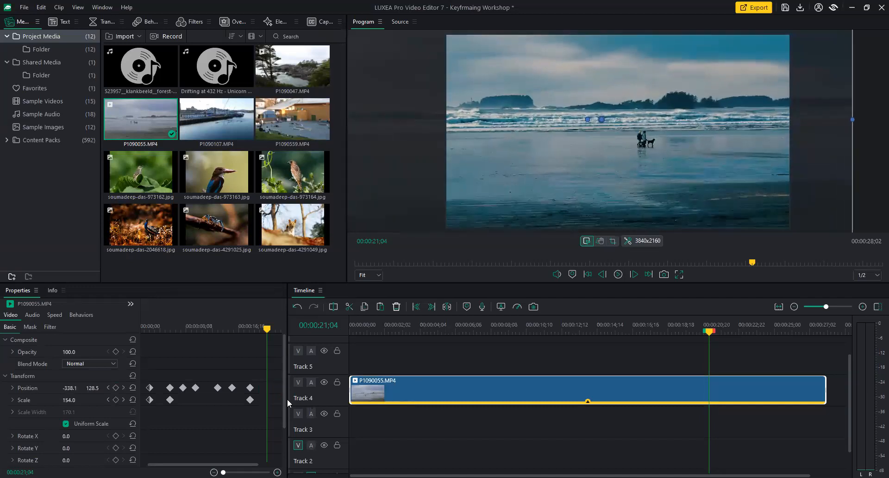
Play the whole beach clip from start to end to review the animation, then return to the beginning
left_click(279, 329)
left_click_drag(278, 330, 139, 329)
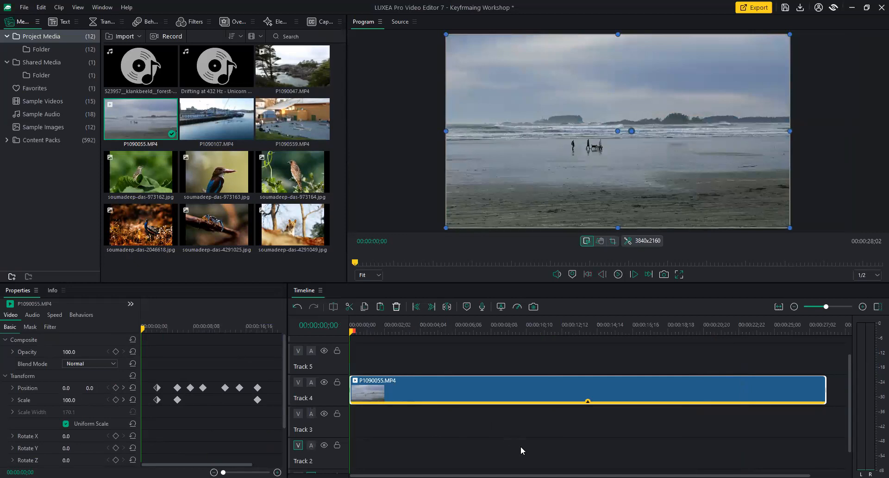
key("space")
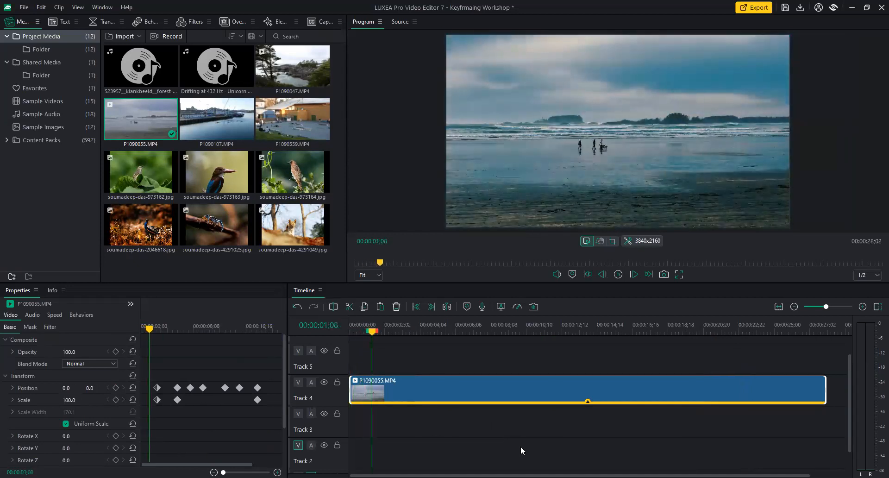
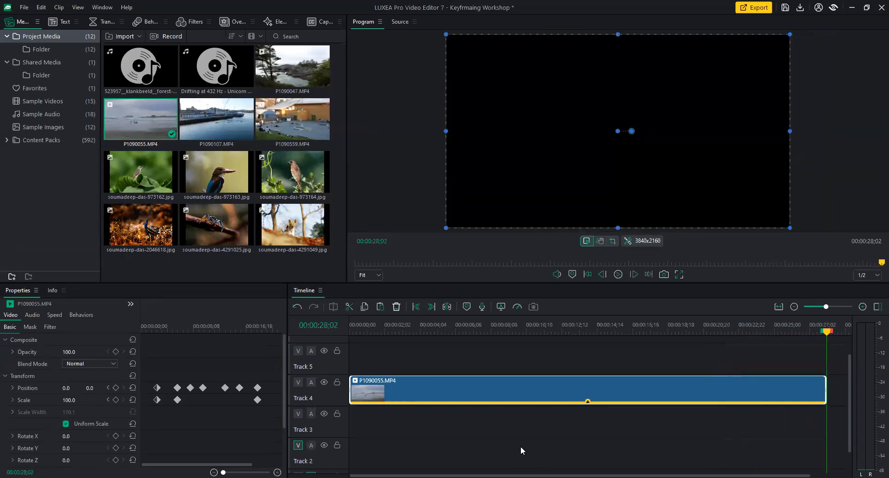
left_click_drag(830, 335, 351, 334)
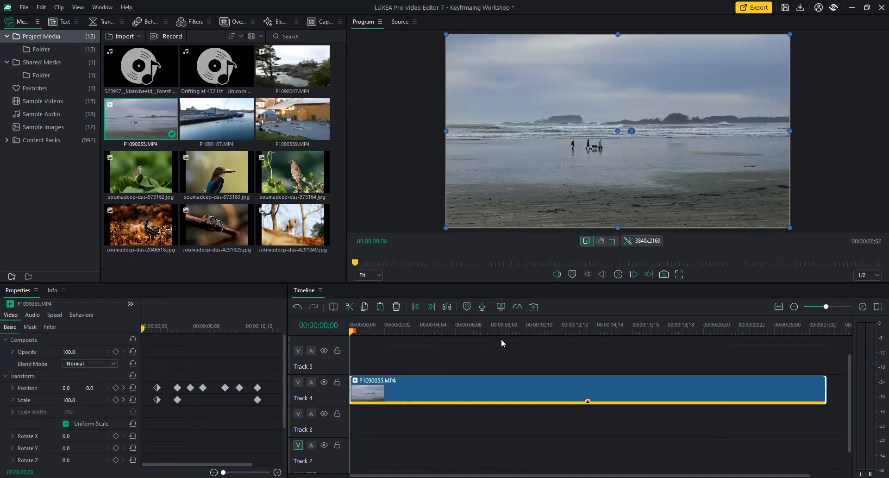
Select the clip's Color LUTs filter and add an Opacity keyframe at 00:00:26;10
left_click(774, 330)
left_click_drag(776, 336, 792, 336)
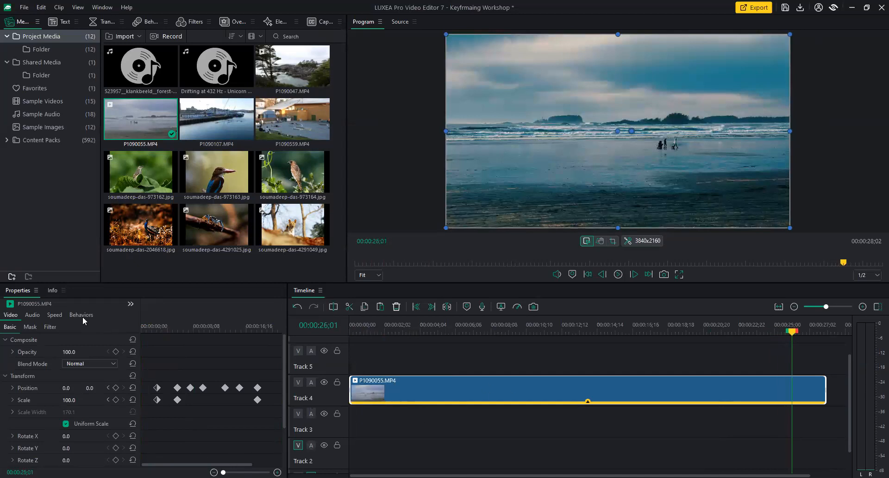
left_click(586, 401)
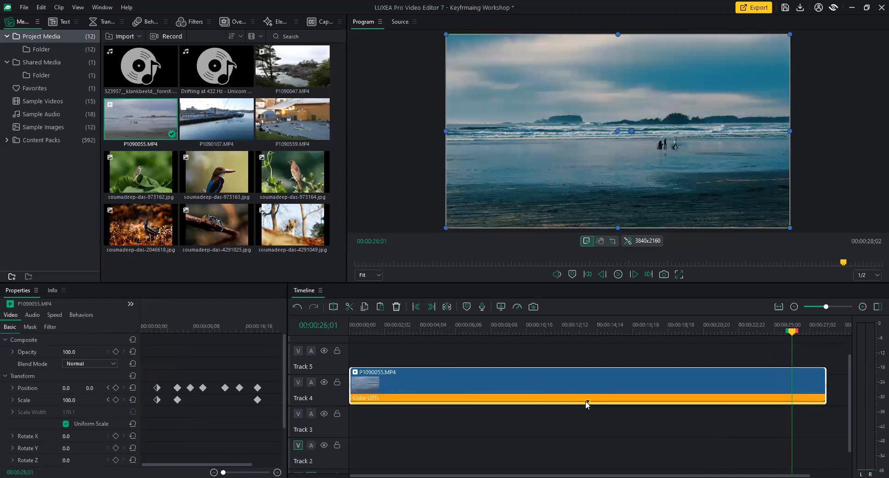
left_click(589, 398)
left_click_drag(792, 336, 797, 332)
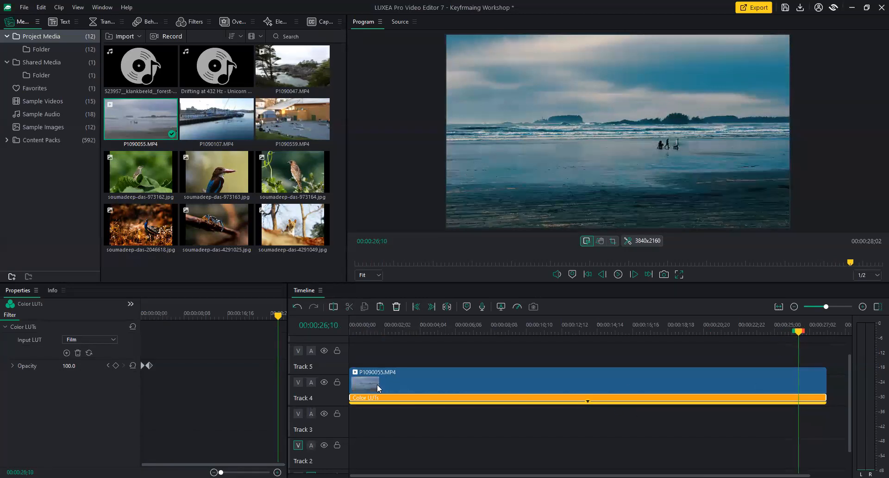
left_click(116, 365)
Fade the Color LUTs filter out with Opacity 0 at 00:00:27;20, and return to the start of the clip
left_click_drag(277, 320, 285, 319)
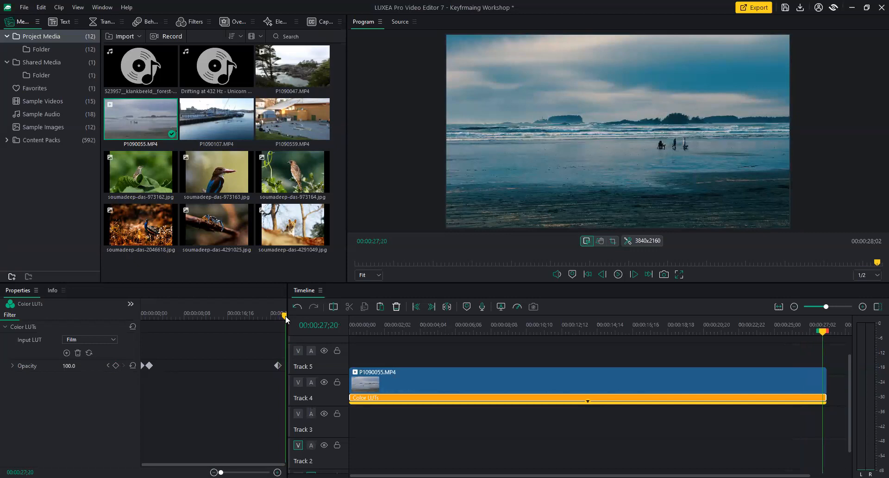
left_click(70, 366)
type("0")
key("Return")
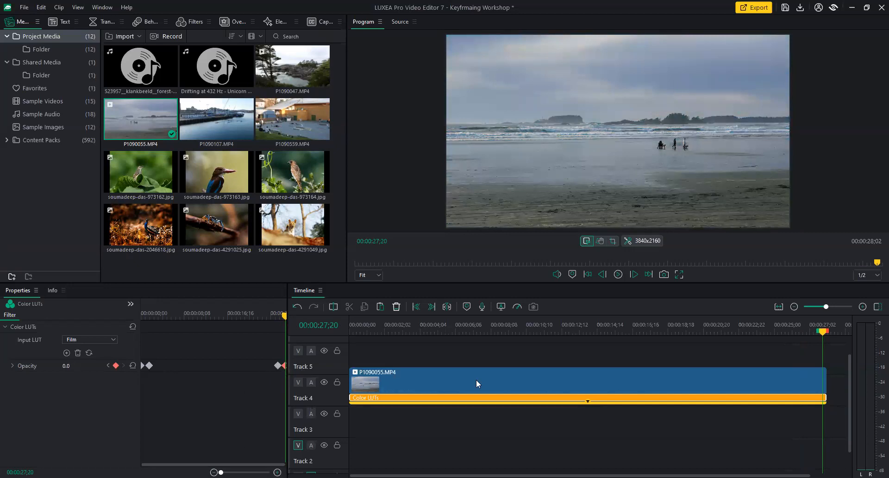
left_click_drag(819, 330, 315, 338)
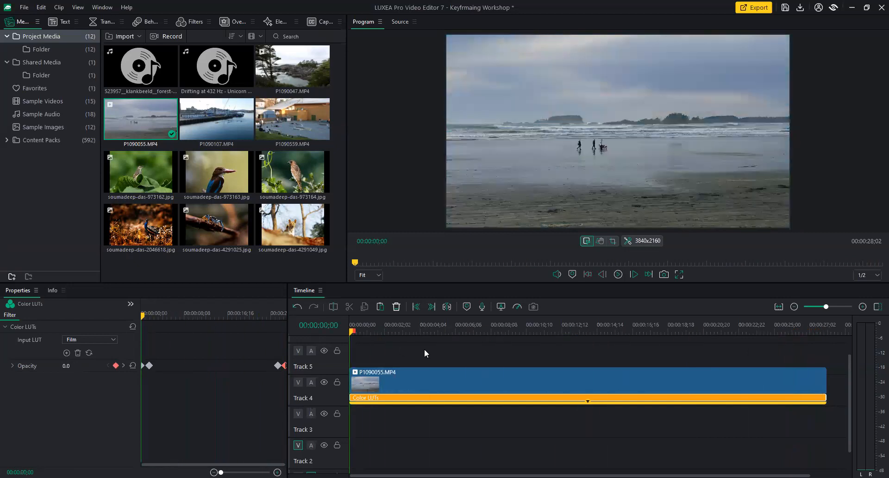
Play the beach clip to review the Color LUTs fade, then delete it from the timeline and return the playhead to the start
key("space")
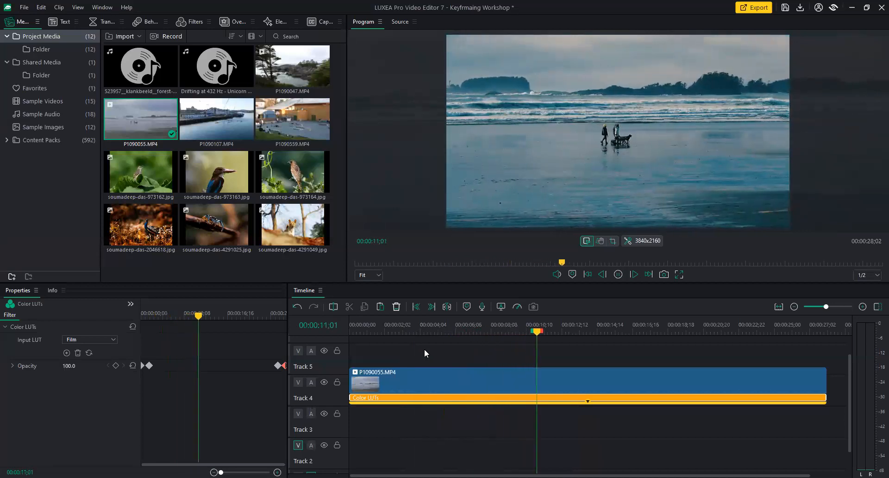
left_click(296, 65)
left_click(544, 374)
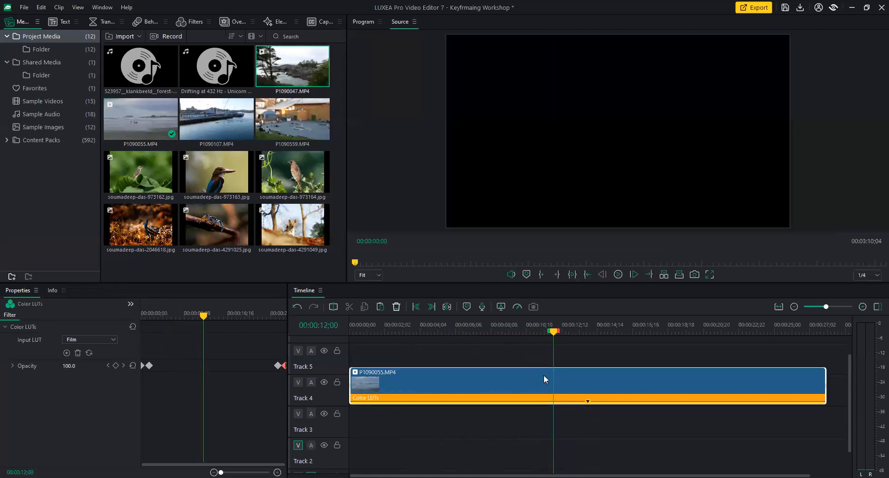
key("Delete")
double_click(303, 74)
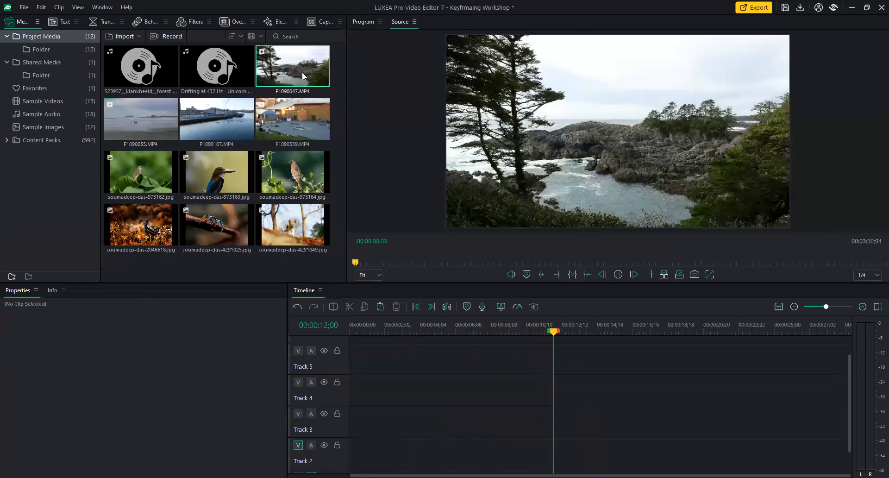
left_click_drag(554, 332, 352, 329)
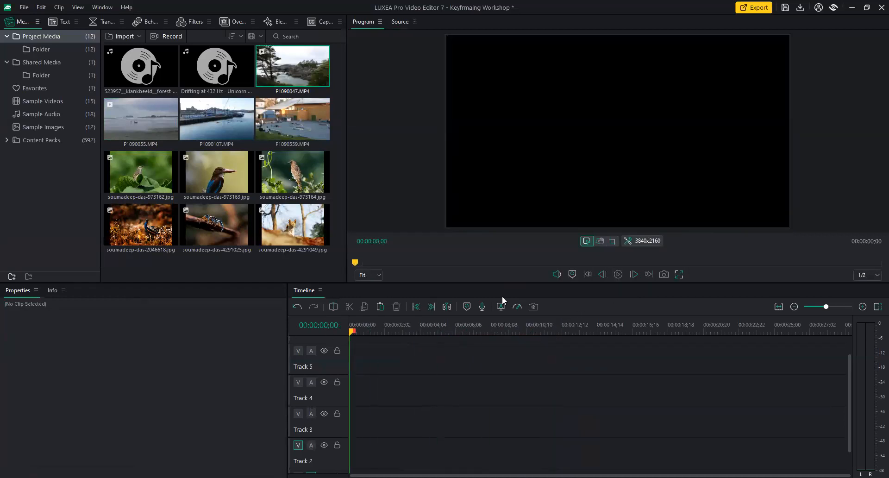
Preview the first few seconds of the source clip P1090047.MP4 and return to its beginning
double_click(306, 82)
left_click(618, 274)
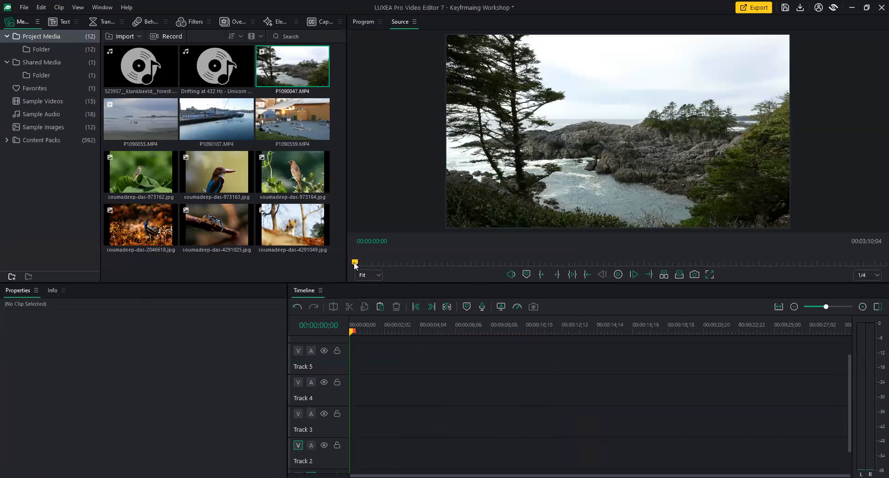
mouse_move(360, 262)
left_mouse_down()
mouse_move(379, 263)
mouse_move(364, 263)
left_mouse_up()
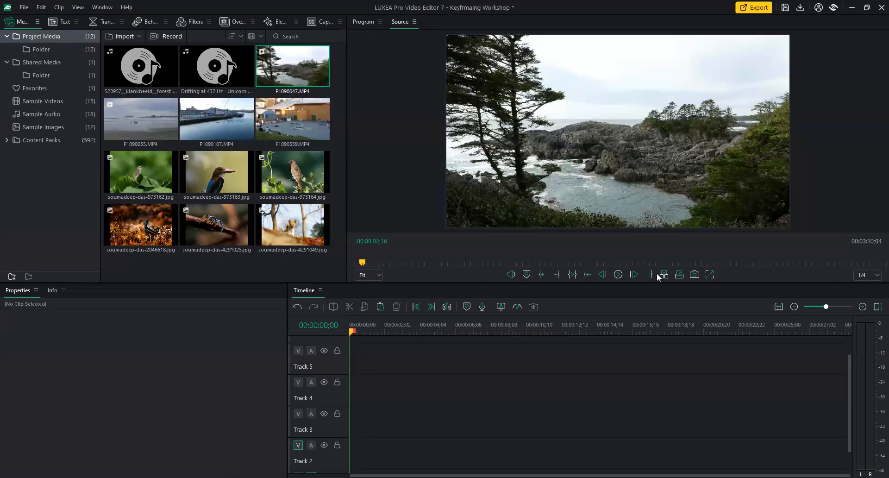
left_click(622, 273)
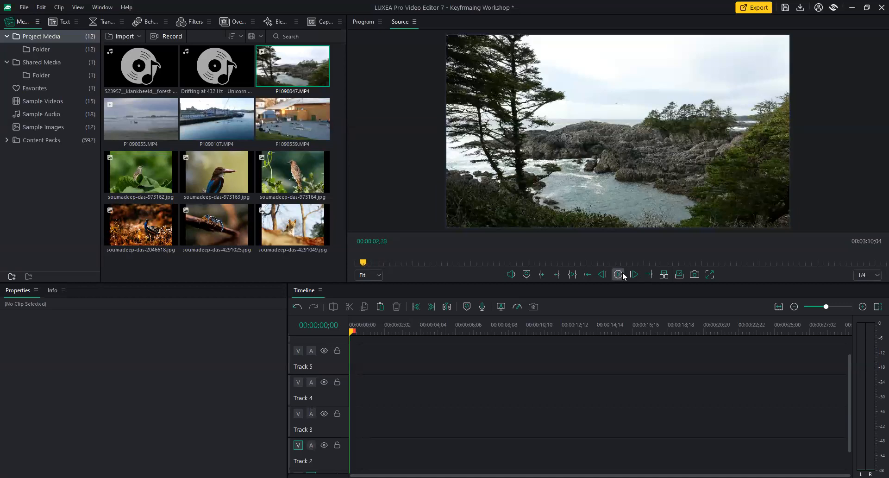
left_click(623, 273)
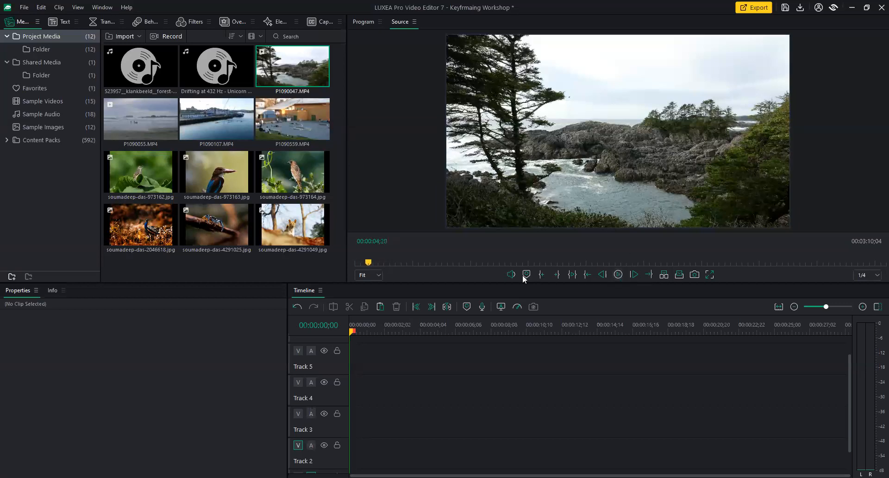
left_click_drag(368, 263, 354, 262)
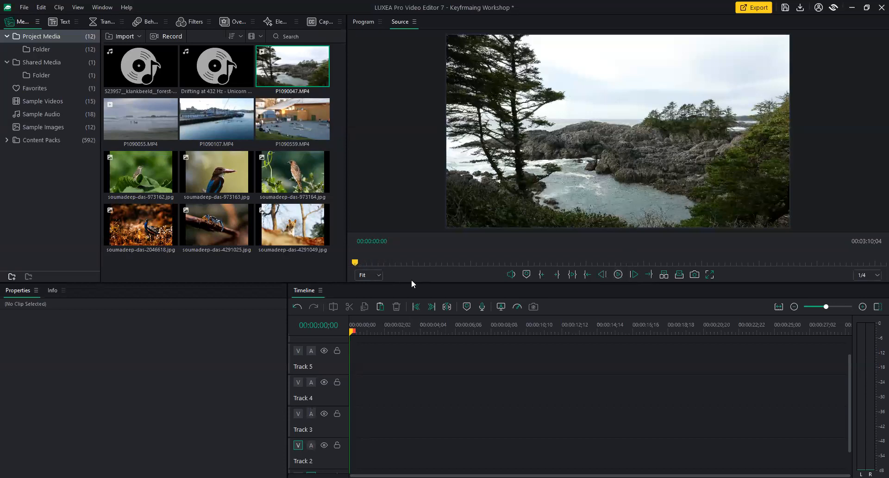
Mark P1090047.MP4 from its start to 00:00:15;21, add that range to the timeline and place it on Track 4
key("i")
left_click_drag(356, 262, 400, 262)
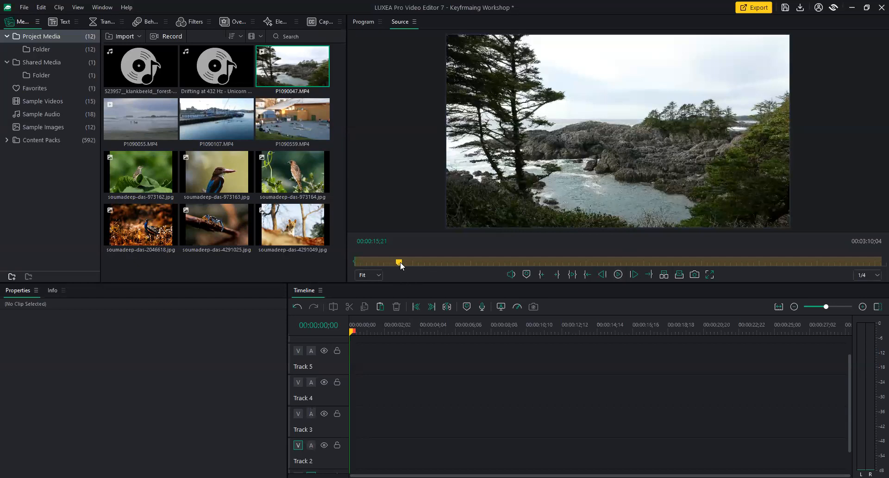
key("o")
left_click(679, 274)
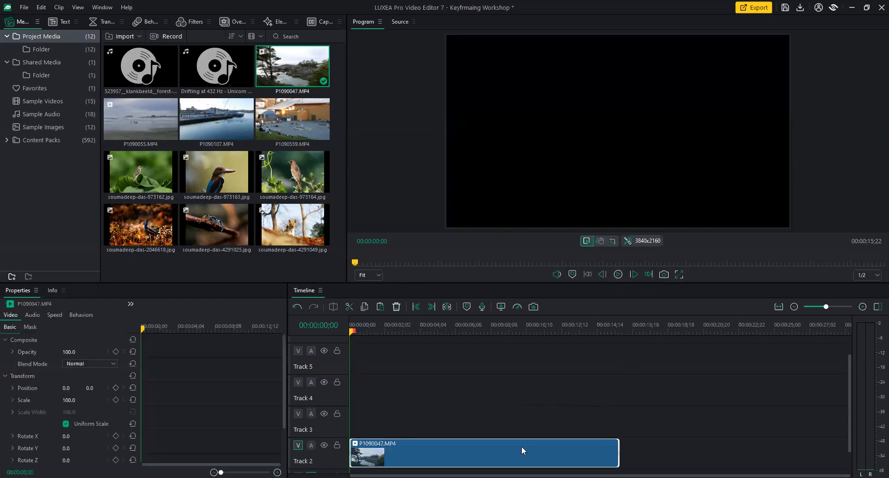
left_click_drag(519, 454, 519, 394)
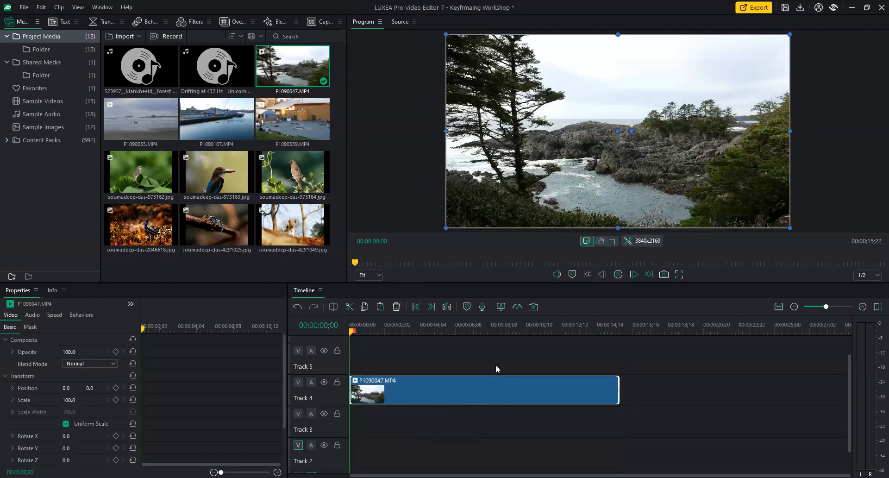
Play the coastal clip to about 00:00:02;02, apply the Exposure filter and set Exposure to -0.82
key("space")
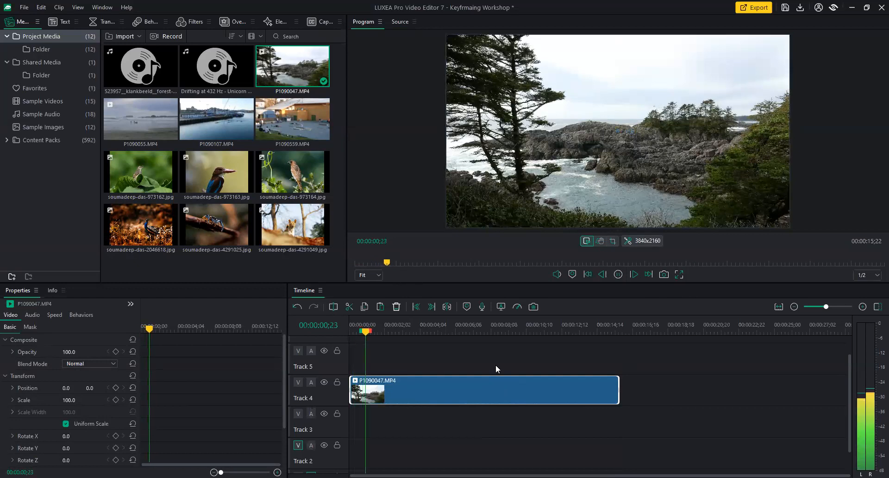
left_click(473, 385)
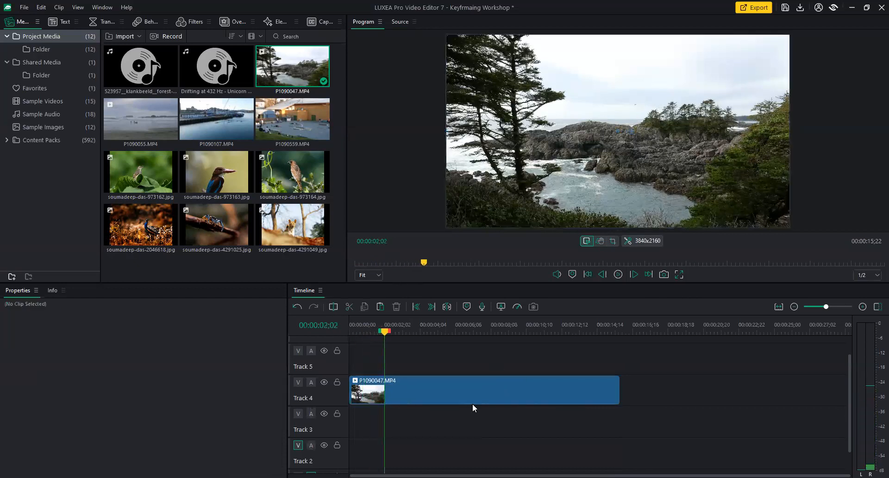
left_click(191, 21)
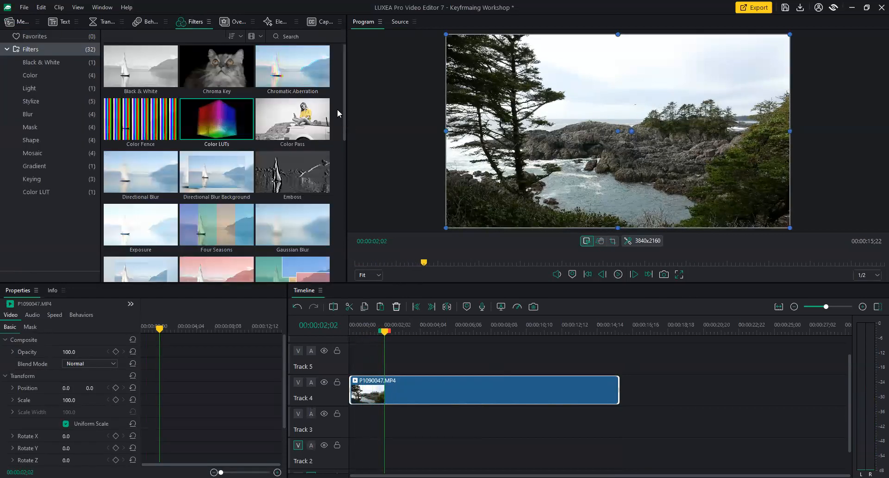
left_click_drag(343, 110, 344, 121)
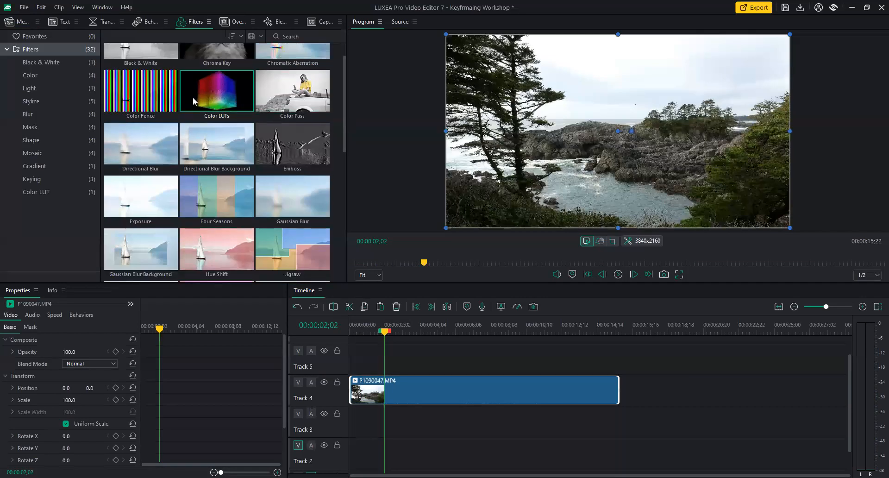
left_click_drag(153, 198, 425, 388)
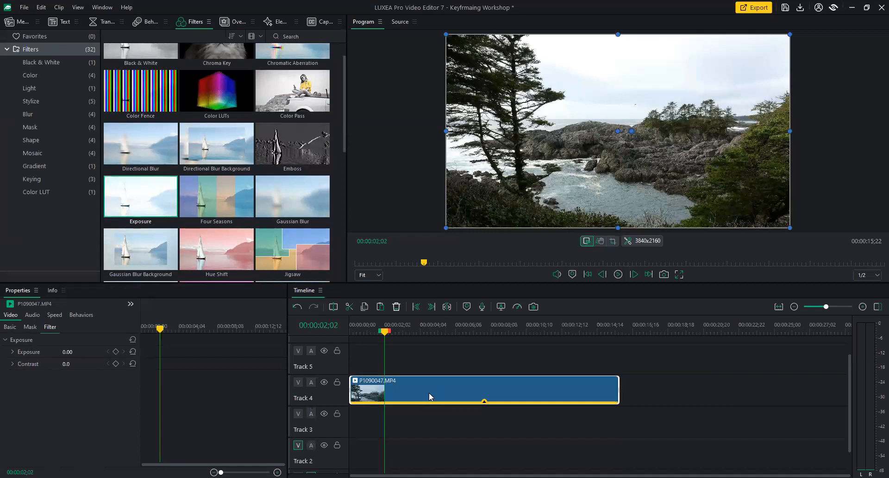
left_click_drag(67, 352, 42, 352)
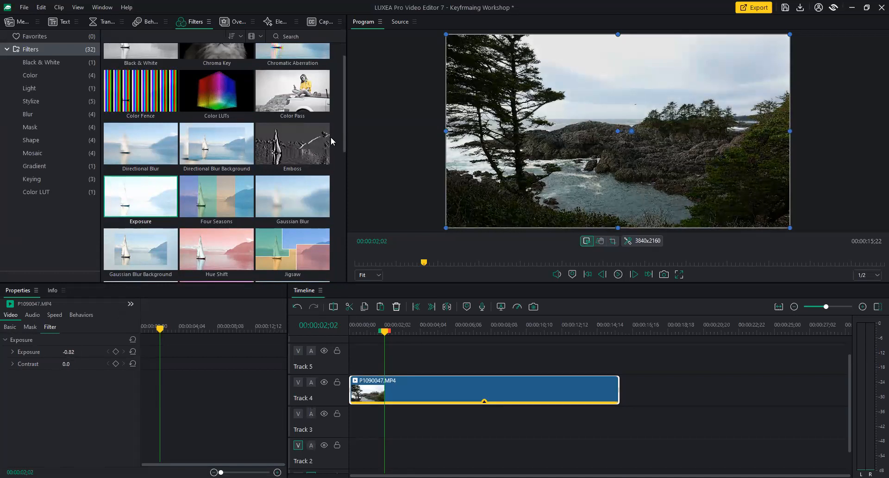
Add the Light EQ filter to the coastal clip with Brighten 12 and Darken 27
left_click_drag(345, 130, 333, 265)
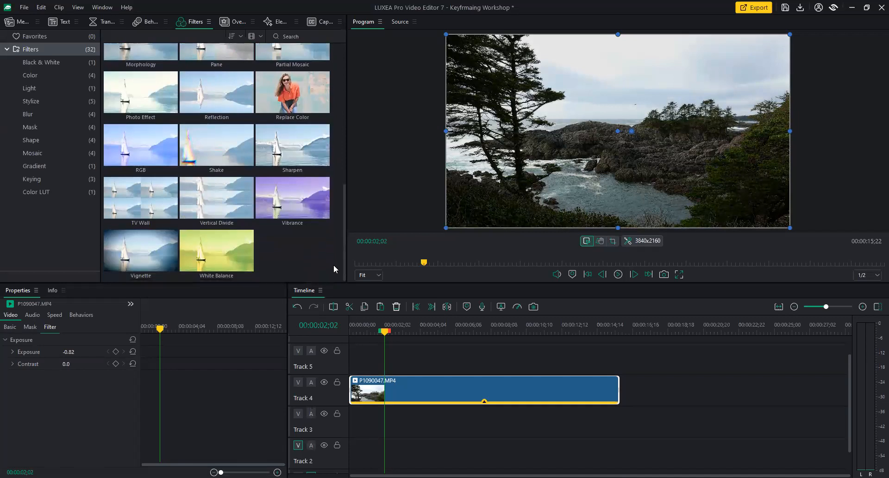
left_click_drag(344, 227, 352, 182)
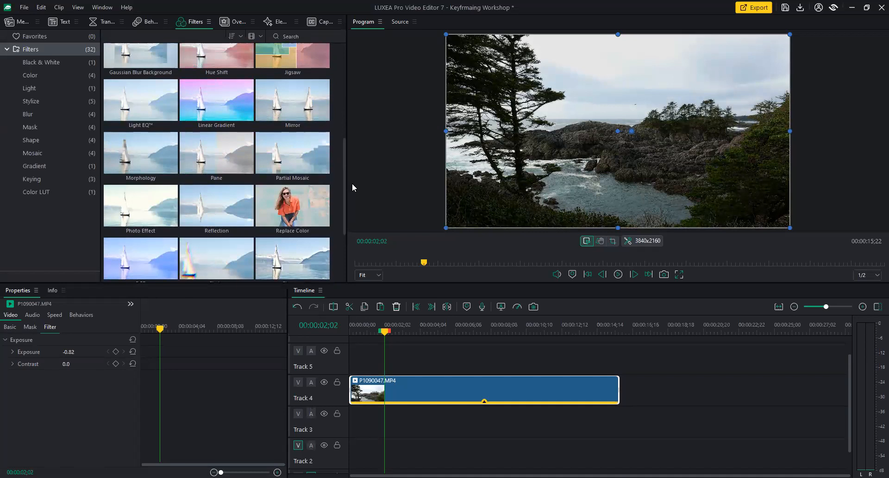
left_click_drag(155, 105, 395, 379)
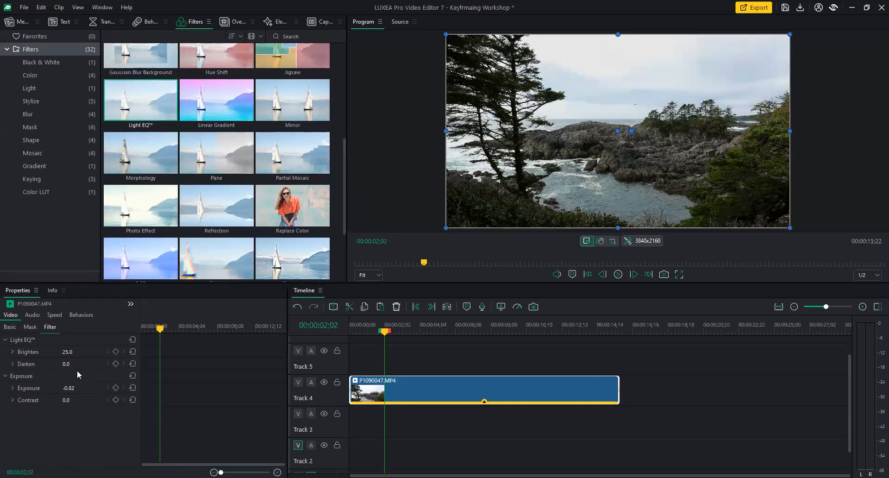
left_click_drag(68, 353, 51, 353)
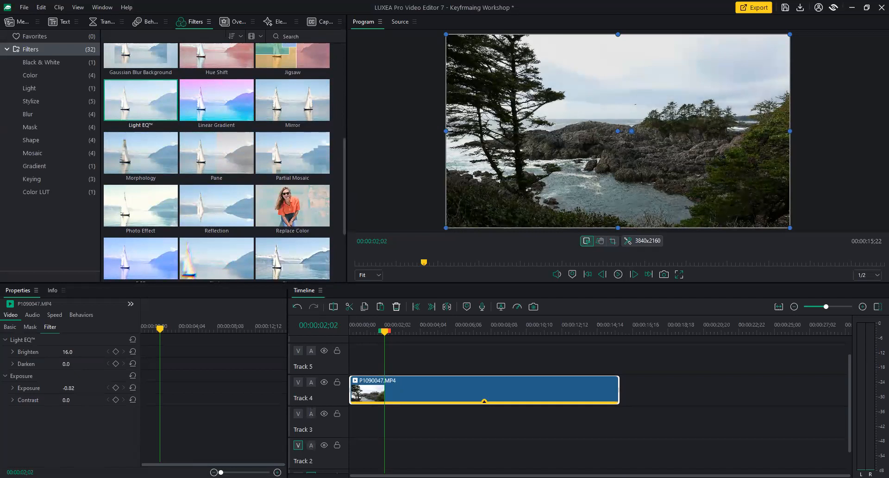
left_click(69, 364)
left_click(73, 363)
key("Return")
mouse_move(68, 364)
left_mouse_down()
mouse_move(87, 364)
mouse_move(34, 356)
mouse_move(74, 354)
left_mouse_up()
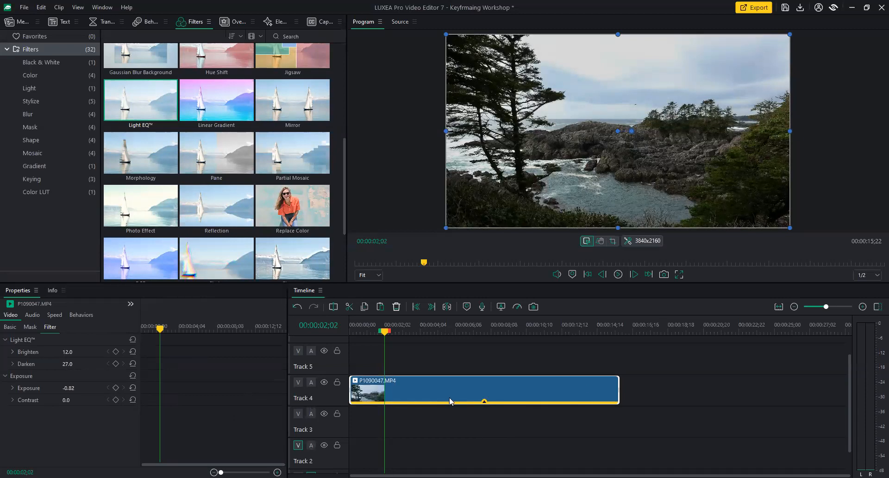
Reset the Light EQ values, then remove both the Light EQ and Exposure filters from the clip
left_click(132, 340)
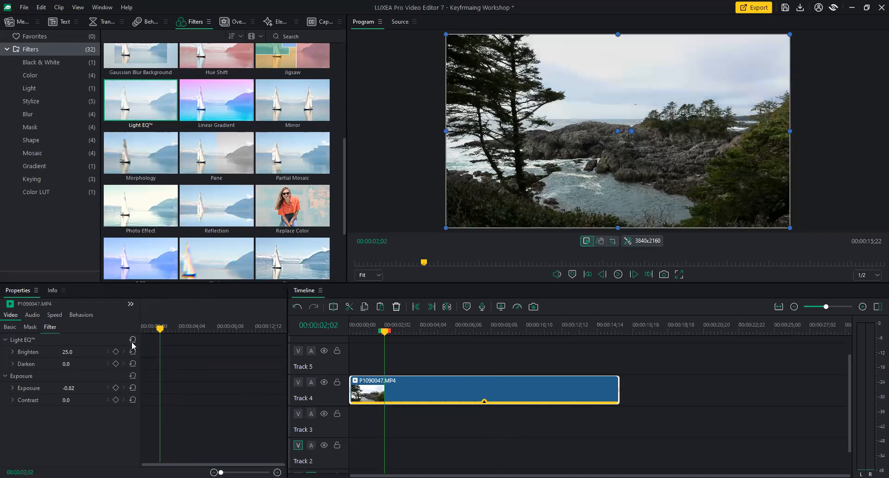
left_click(133, 376)
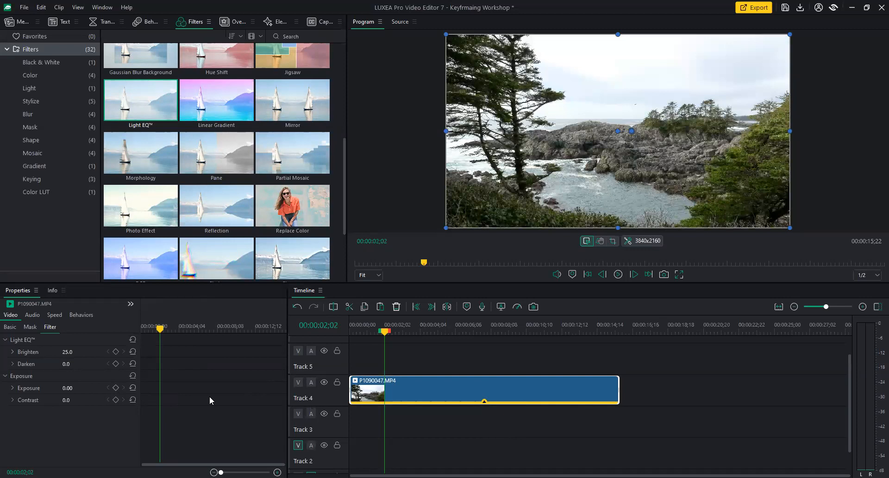
key("ctrl+z")
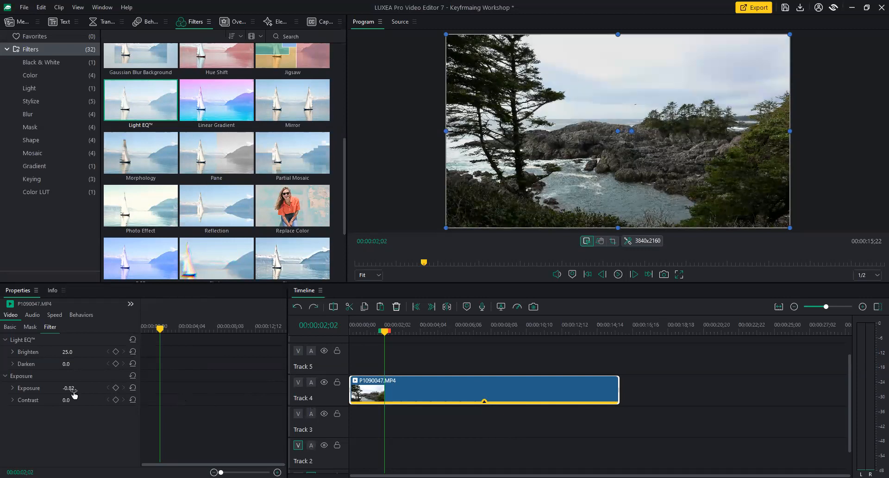
left_click(484, 401)
left_click(481, 389)
key("Delete")
left_click(473, 398)
key("Delete")
Play the coastal clip from the start to 00:00:01;03, then enlarge the preview area and set its zoom to 25%
left_click_drag(384, 331, 343, 342)
left_click(390, 383)
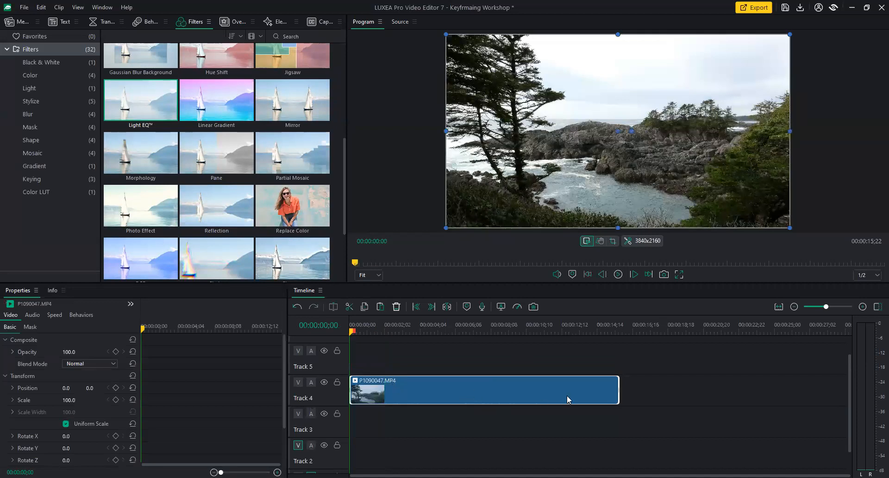
key("space")
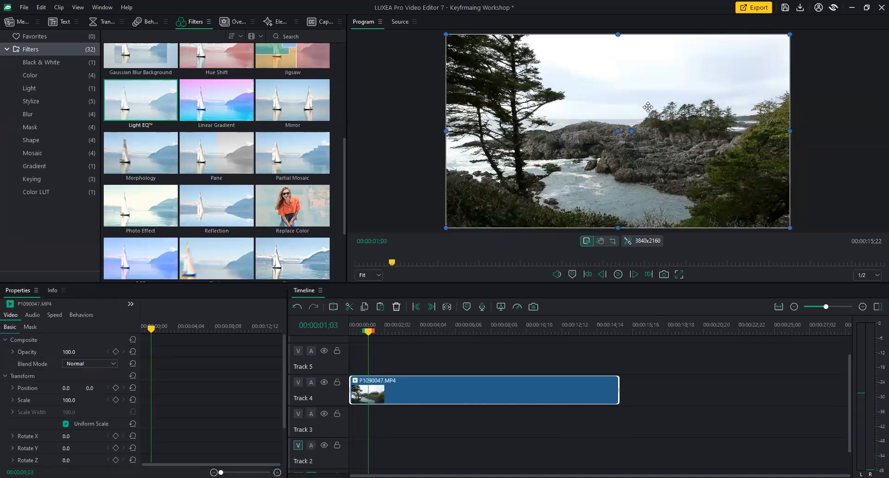
left_click(373, 275)
left_click(370, 321)
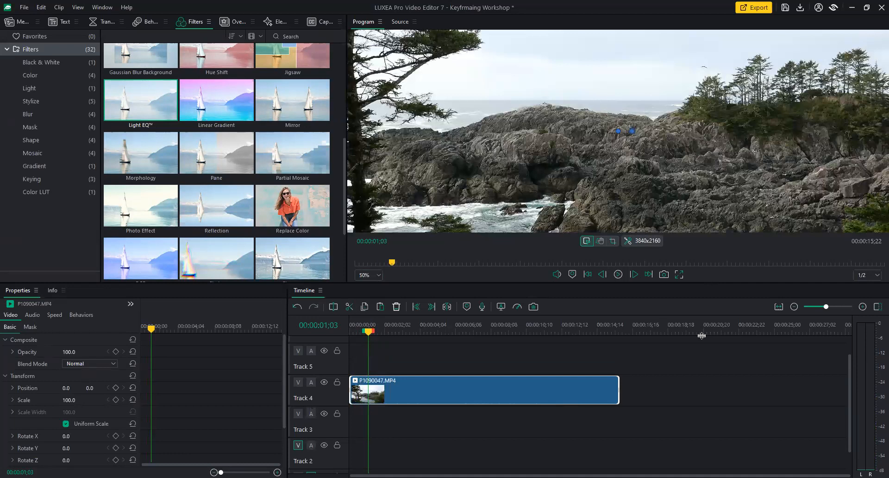
left_click_drag(632, 282, 633, 373)
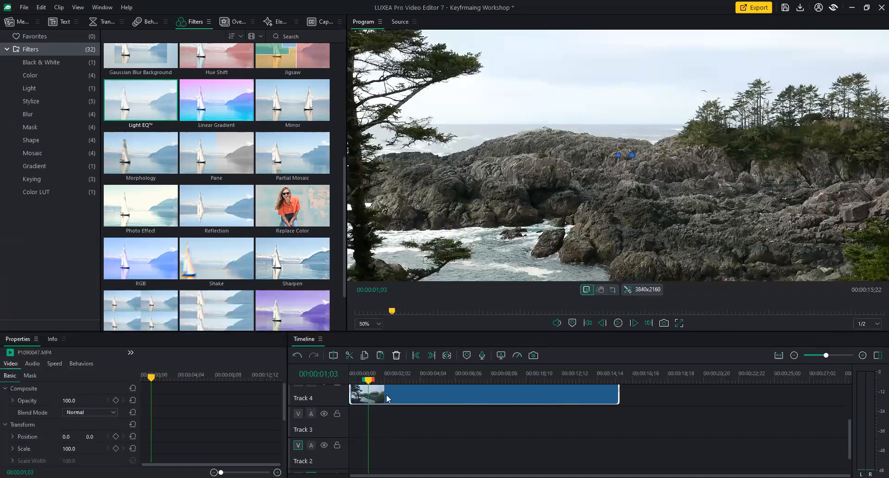
left_click(378, 324)
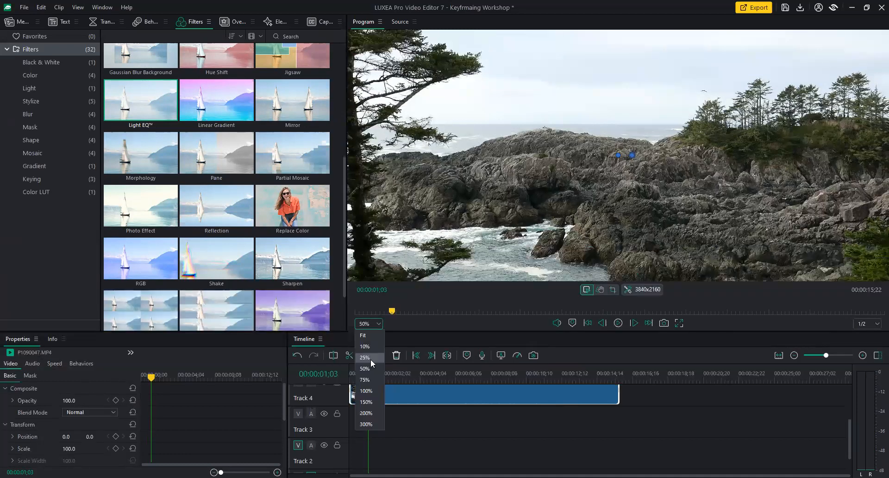
left_click(370, 358)
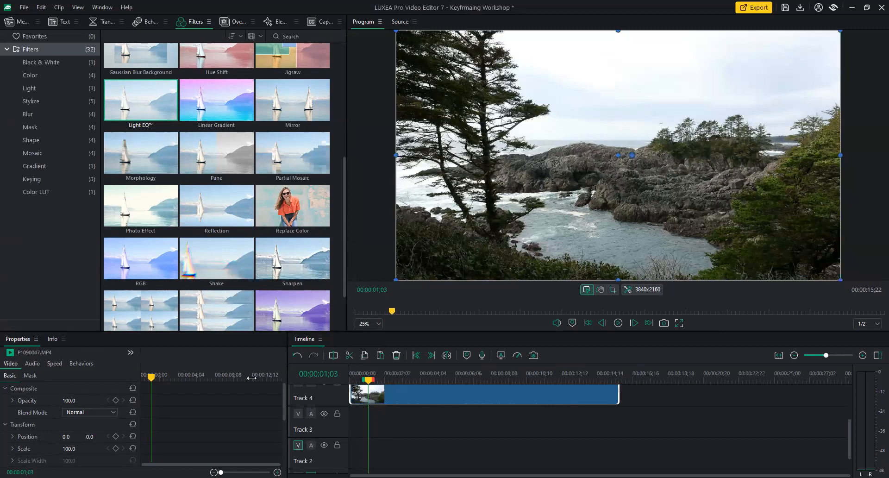
Add Position and Scale keyframes at 00:00:01;03, then play to 00:00:02;16 and set Scale to 300 there
left_click(116, 448)
left_click(116, 436)
key("space")
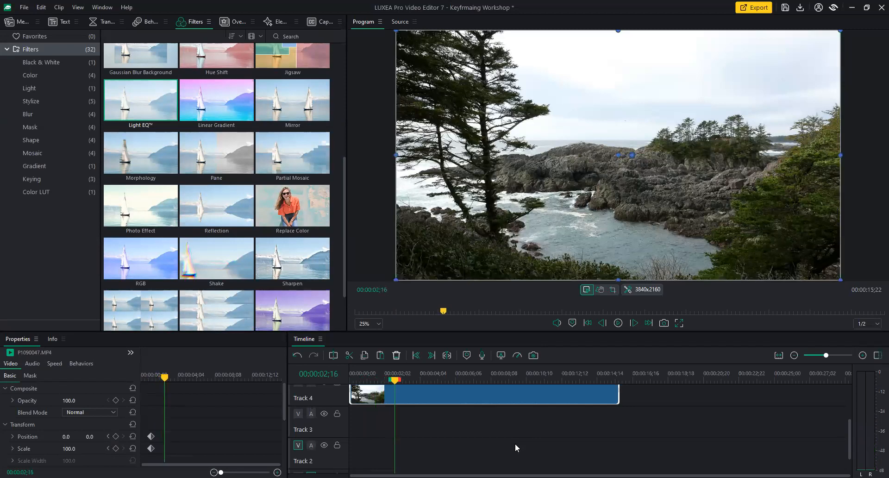
left_click_drag(70, 449, 77, 449)
left_click_drag(69, 448, 101, 448)
double_click(61, 448)
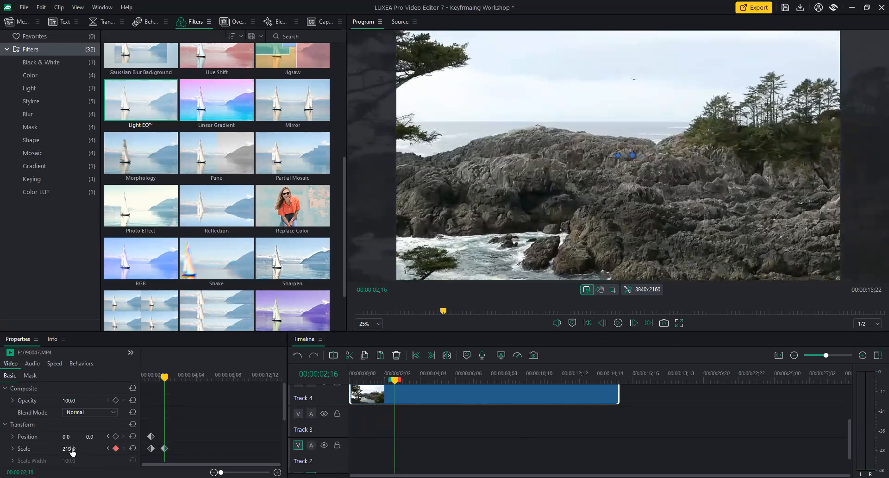
type("300")
key("Return")
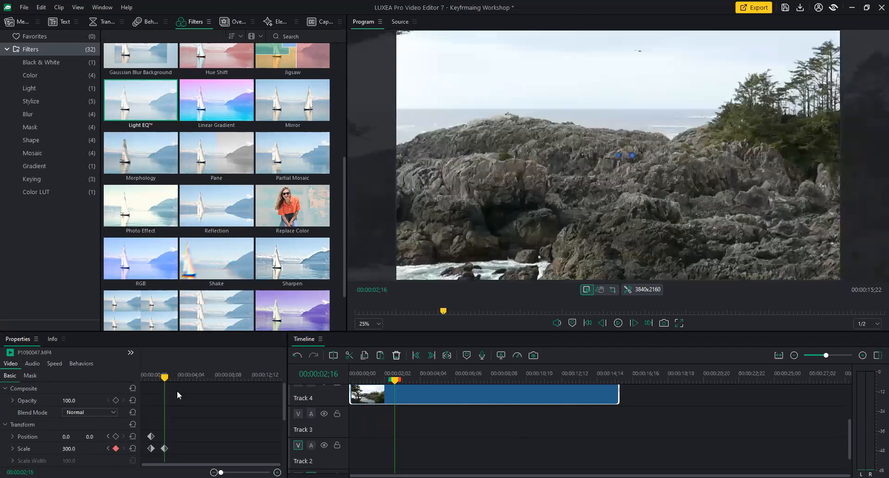
Reposition the clip to centre the bird, setting Position to -217.5, -872.5 at 00:00:02;16 and 1526.5, -1080.5 at 00:00:04;19
left_click_drag(687, 153, 663, 237)
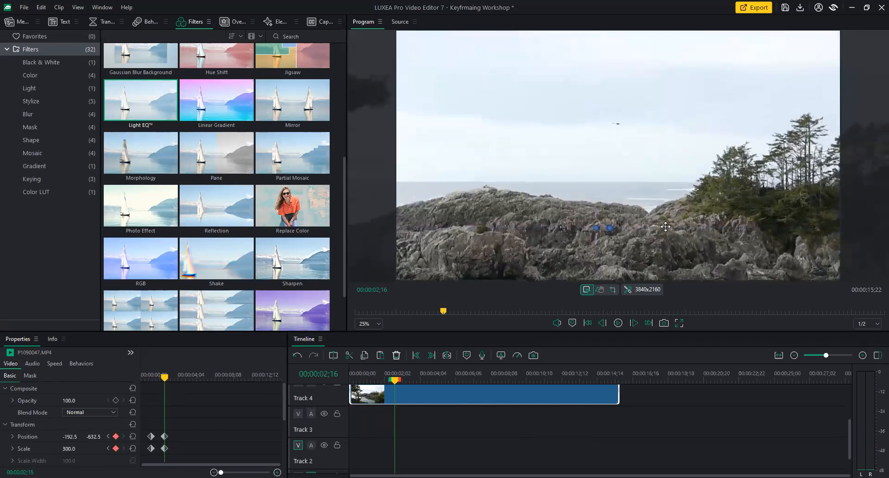
left_click_drag(673, 164, 670, 191)
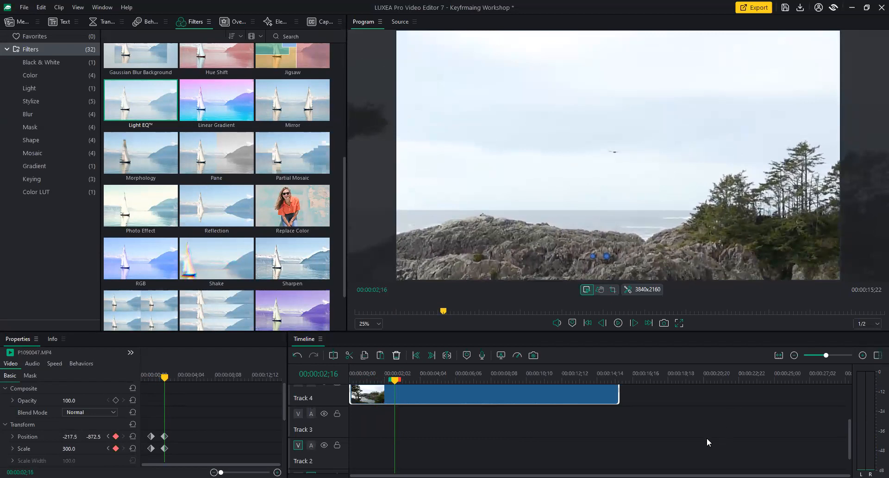
key("space")
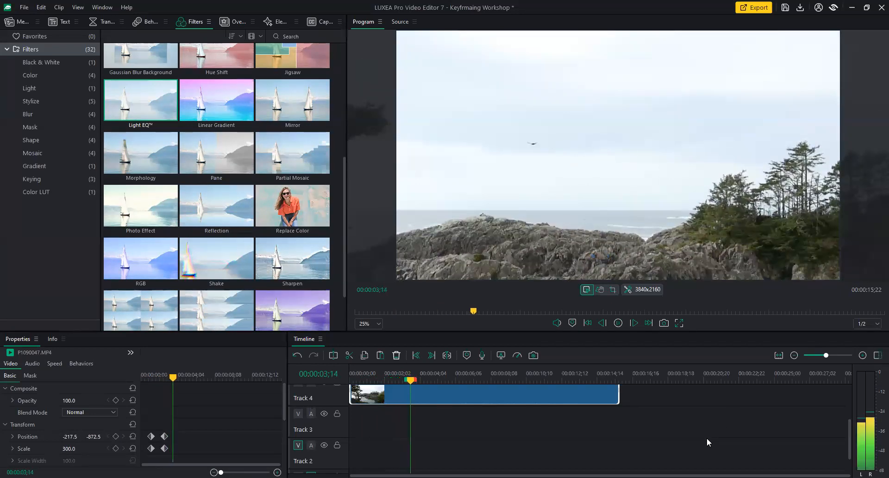
key("space")
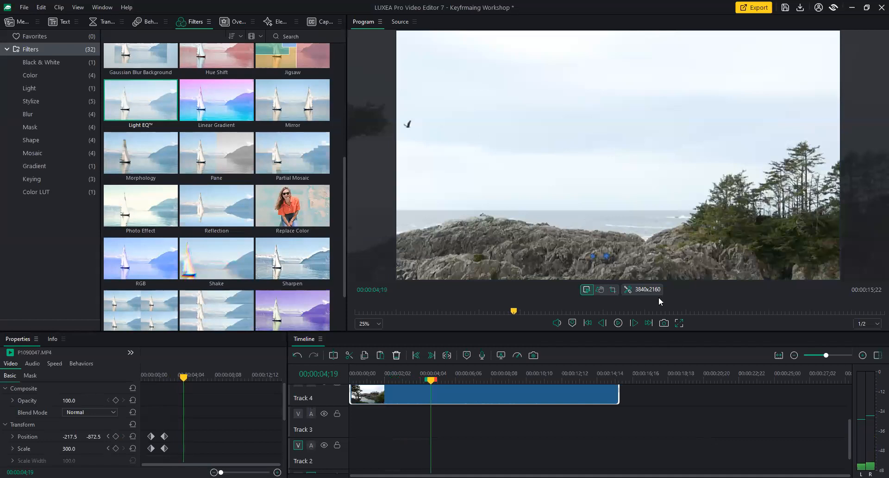
left_click_drag(504, 162, 708, 191)
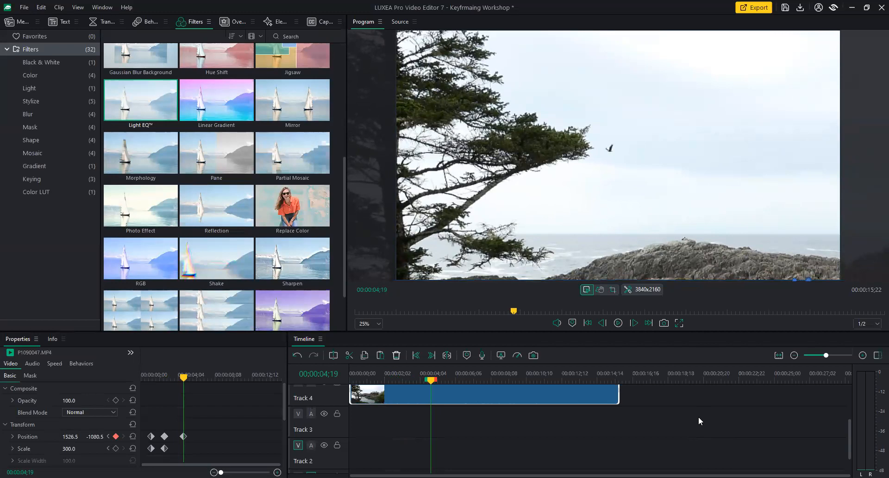
Step frame by frame around 00:00:04;19 to examine where the bird is relative to the tree, stopping at 00:00:04;20
key("space")
key("space")
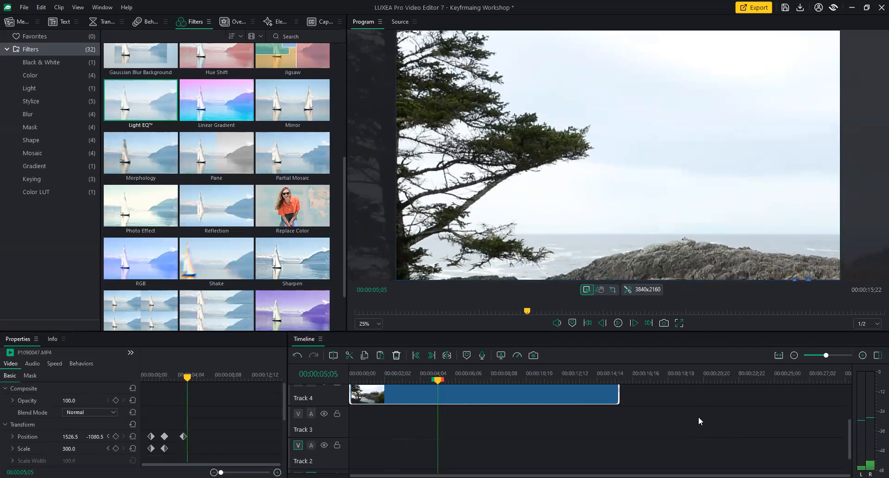
left_click_drag(440, 379, 438, 376)
key("Right")
key("Right")
key("Right")
key("Right")
key("Right")
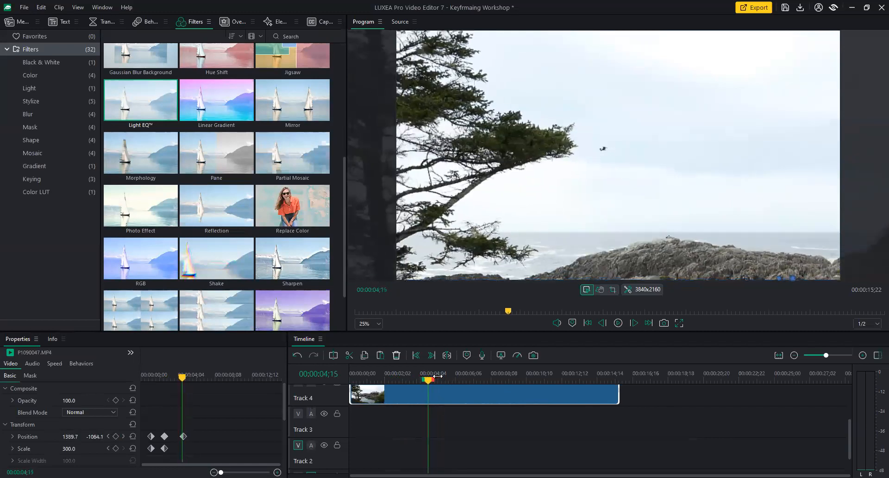
key("Left")
key("Left")
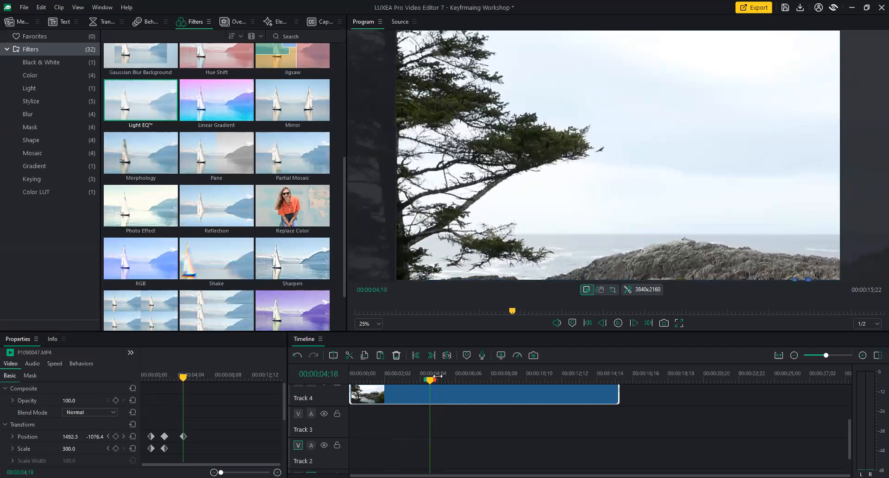
key("Left")
key("Left")
key("Left")
key("Left")
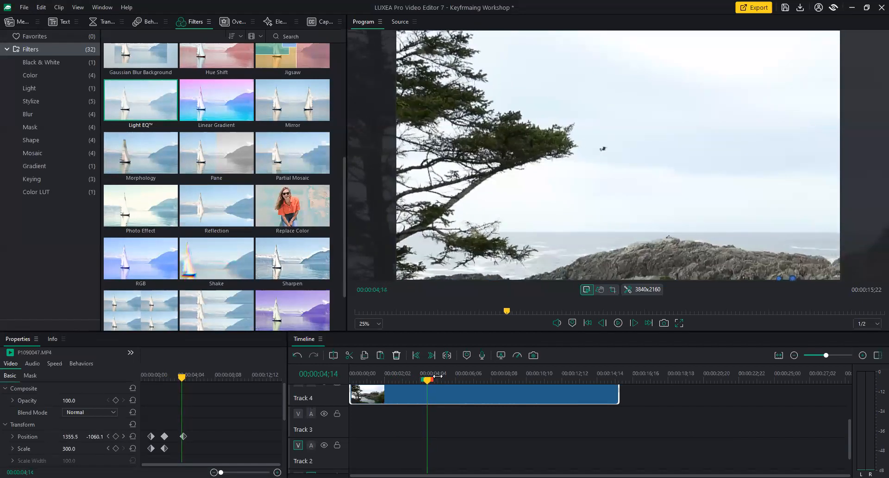
key("Left")
key("Left")
key("Right")
key("Right")
key("Right")
key("Right")
key("Right")
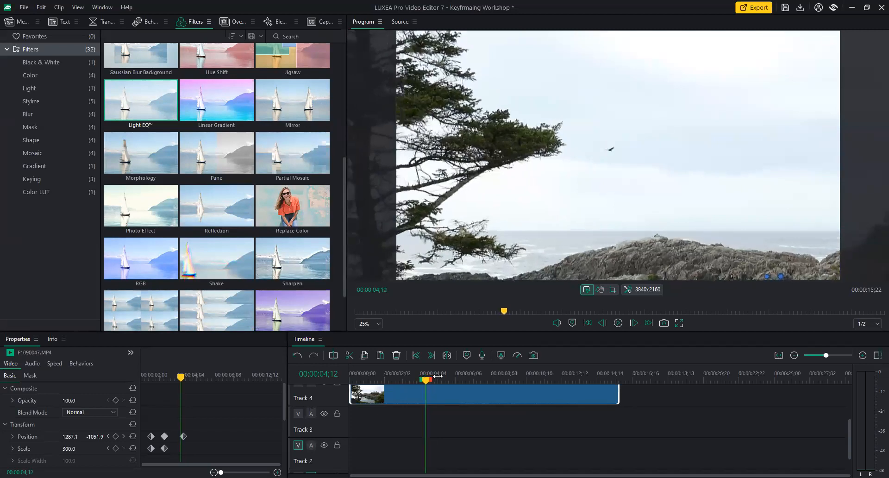
key("Right")
key("Right")
key("Right")
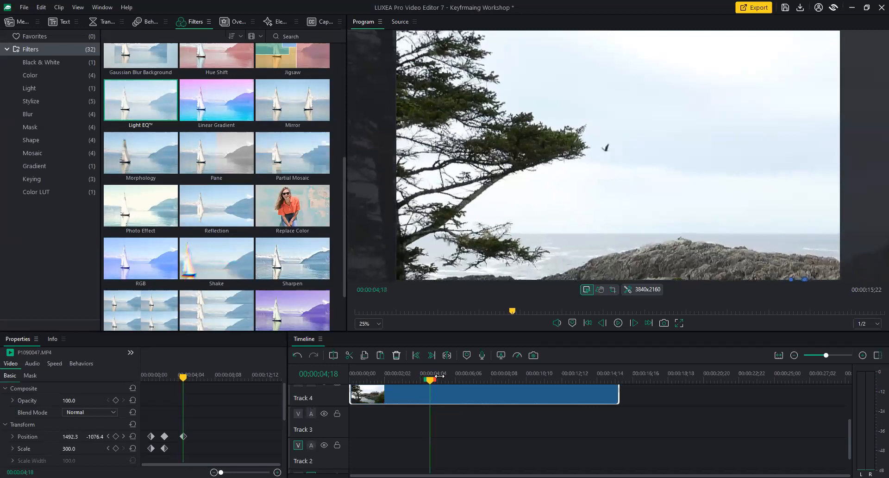
key("Right")
key("Right")
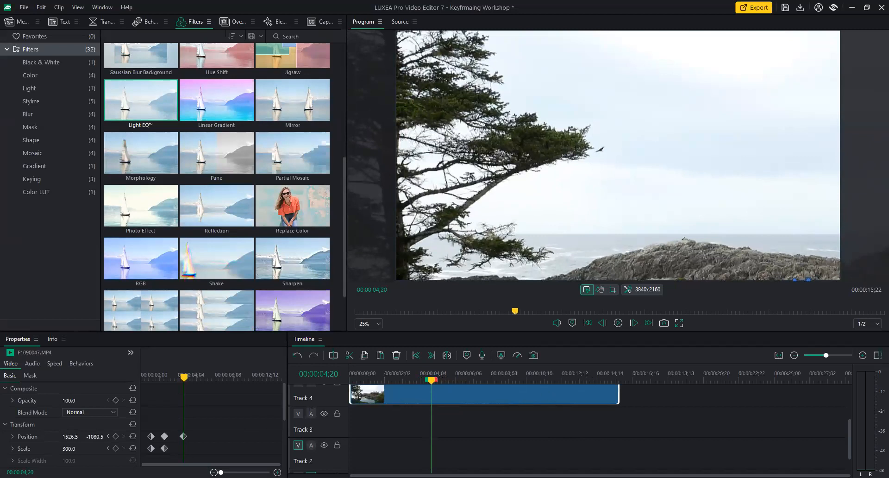
Add a Scale keyframe at 00:00:04;20, then at 00:00:06;23 set Scale to 100 and move the clip back to Position 0, 0
left_click(184, 436)
left_click(116, 448)
left_click_drag(184, 377, 202, 379)
left_click(74, 447)
type("100")
key("Return")
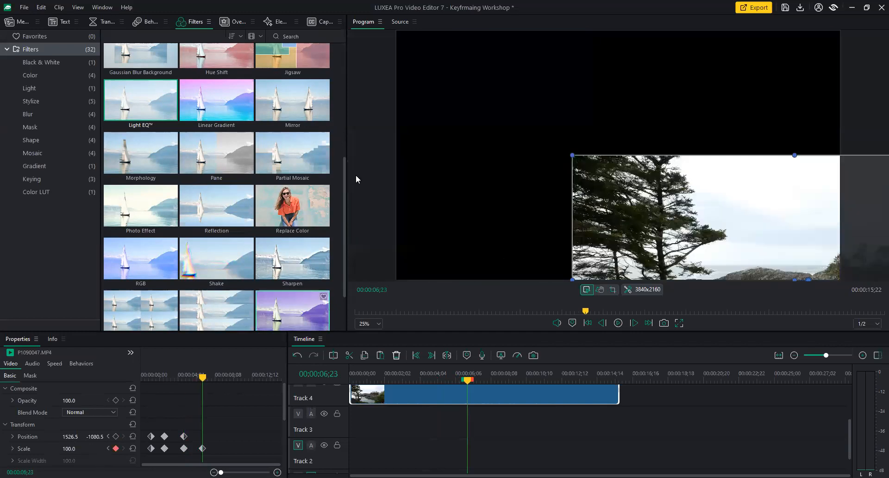
left_click_drag(754, 208, 600, 107)
Set the preview quality to Full and play the bird zoom from the start of the clip
left_click_drag(468, 382, 350, 381)
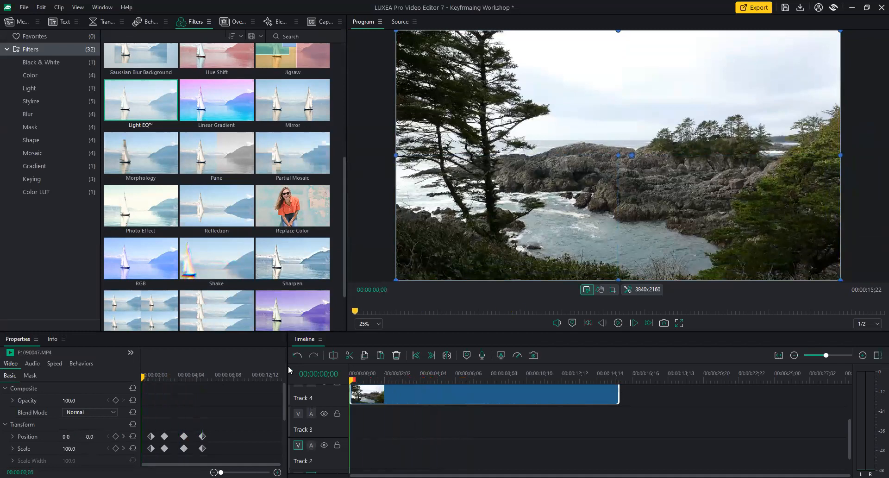
left_click(865, 324)
left_click(863, 335)
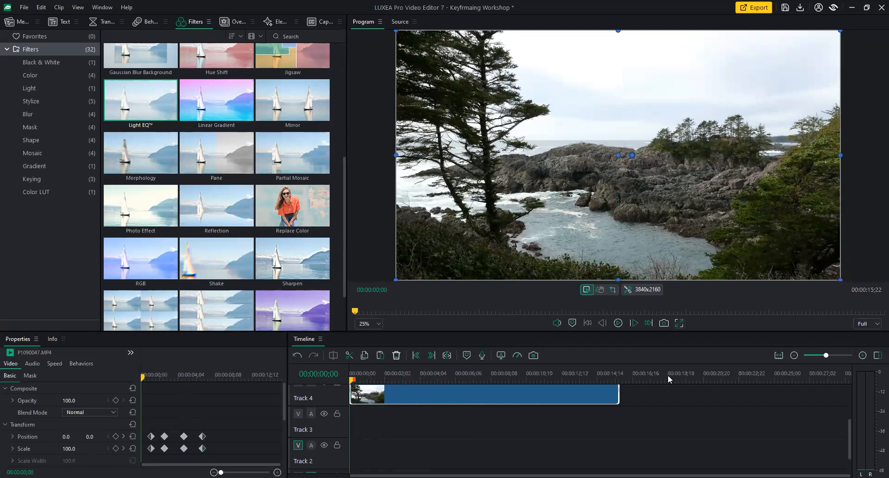
left_click(617, 324)
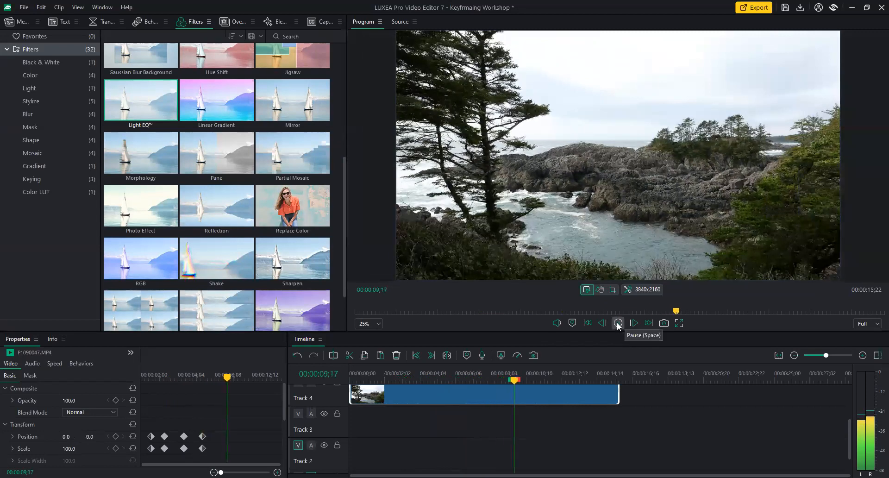
left_click(617, 323)
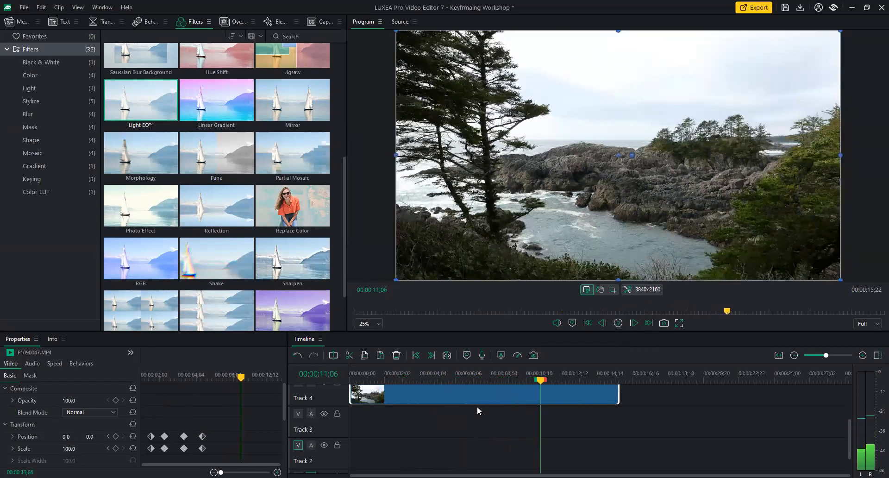
Enlarge the properties and timeline area, then replay the clip from the start to 00:00:09;06
key("Home")
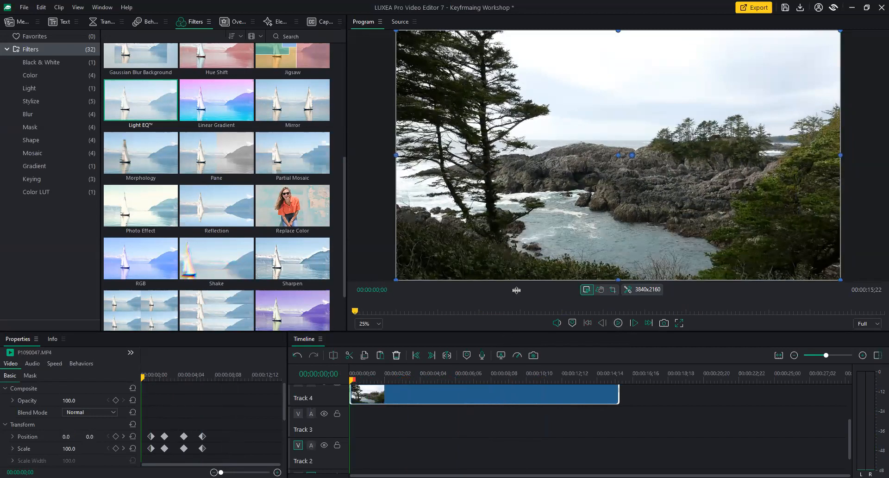
left_click_drag(505, 330, 505, 290)
key("space")
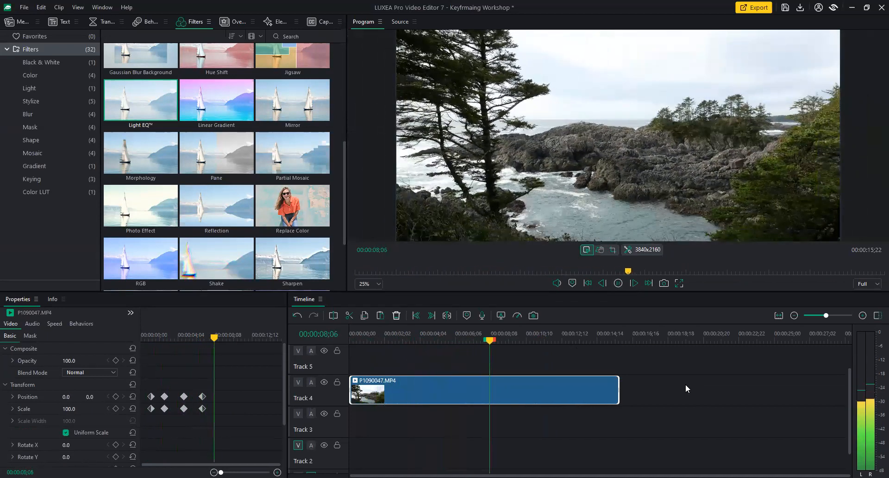
key("space")
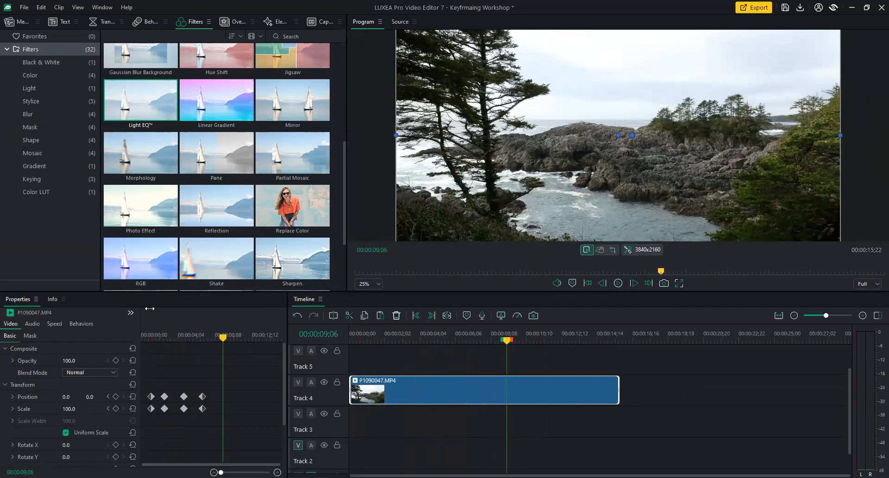
Add an audio Balance keyframe of -0.94 at 00:00:09;06 and set Balance to 1.00 at 00:00:10;17
left_click(32, 323)
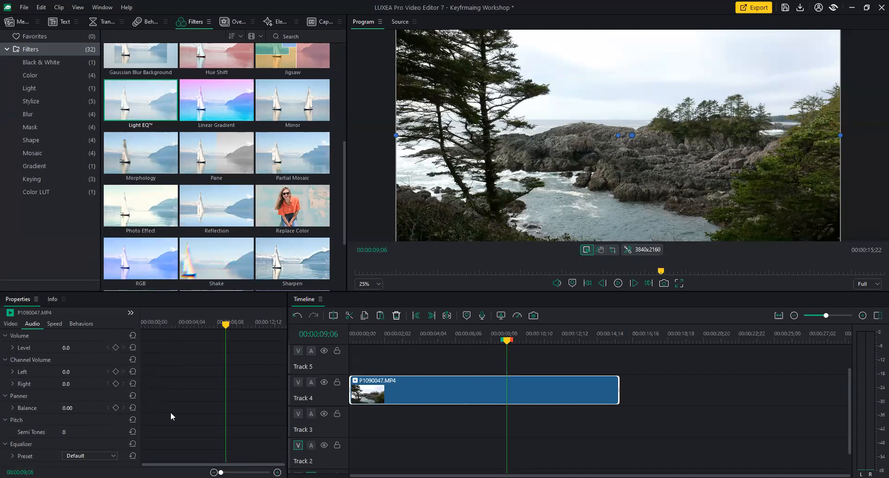
left_click(116, 408)
mouse_move(69, 410)
left_mouse_down()
mouse_move(56, 410)
mouse_move(64, 408)
left_mouse_up()
left_click(73, 408)
left_click(74, 408)
left_click_drag(226, 324, 239, 325)
left_click_drag(68, 408, 84, 408)
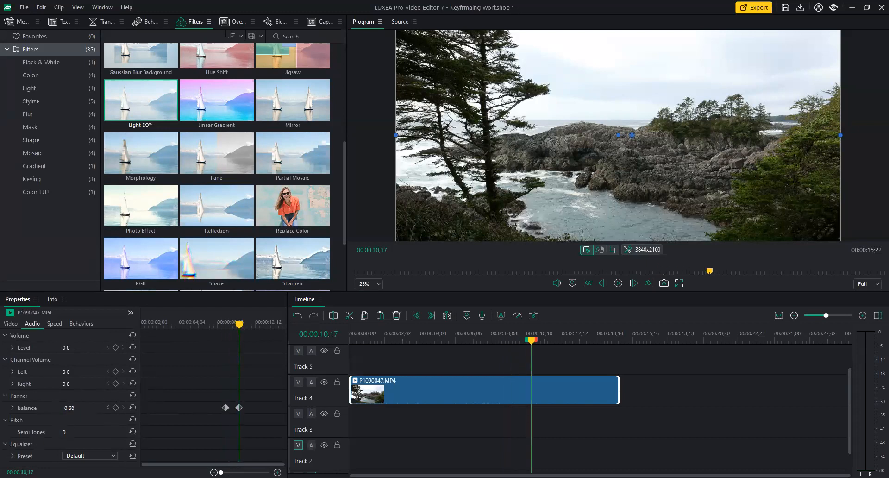
left_click(72, 406)
type("100")
Set the audio Balance to -1.00 at 00:00:09;05 and play the clip to 00:00:12;04 to check the pan
left_click_drag(237, 323, 226, 325)
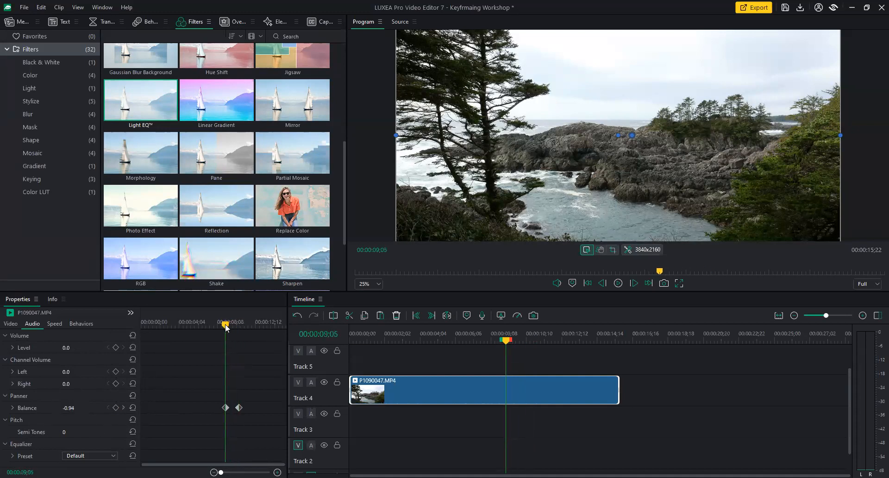
left_click(68, 407)
type("-1.00")
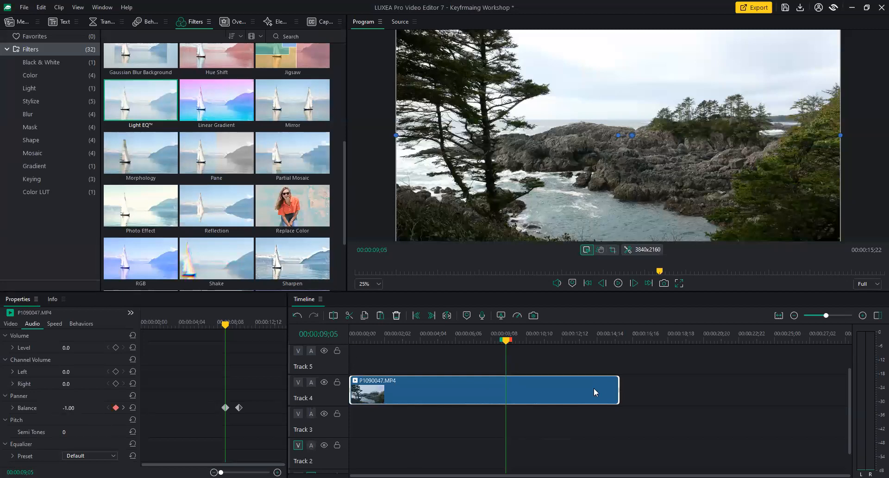
key("space")
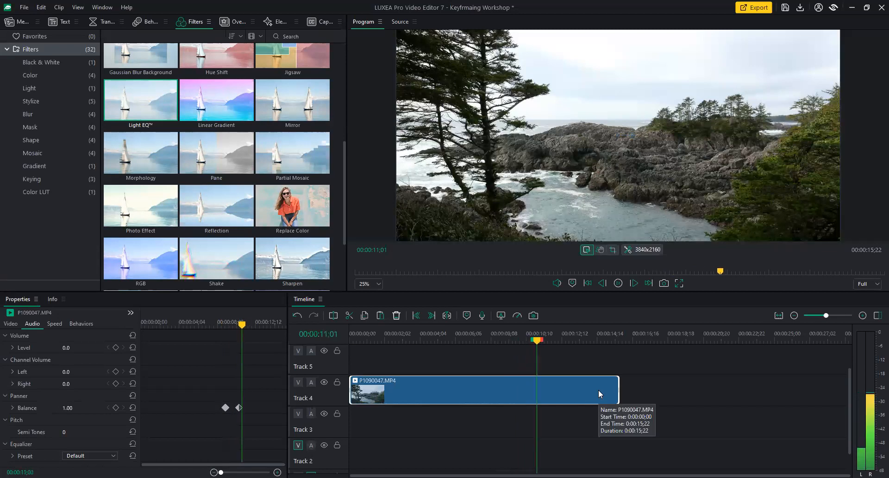
key("space")
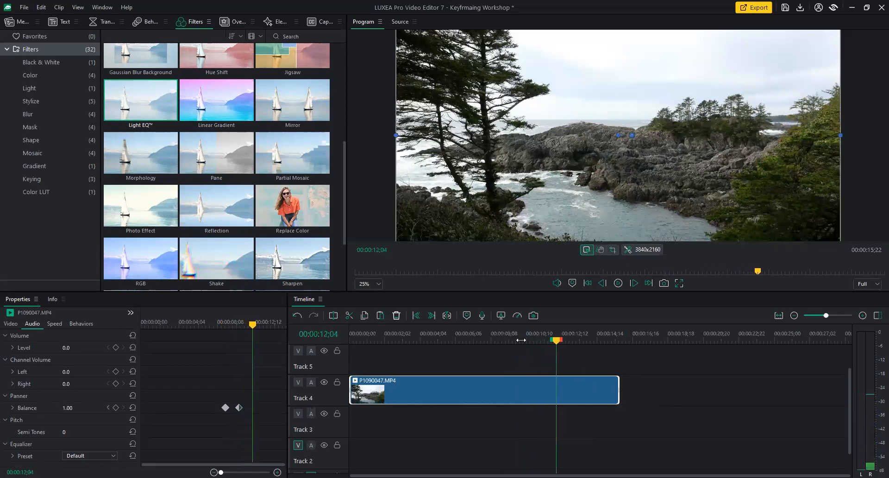
Raise the clip's volume Level to 12.0 and play the audio pan again from 00:00:08;11
left_click(522, 337)
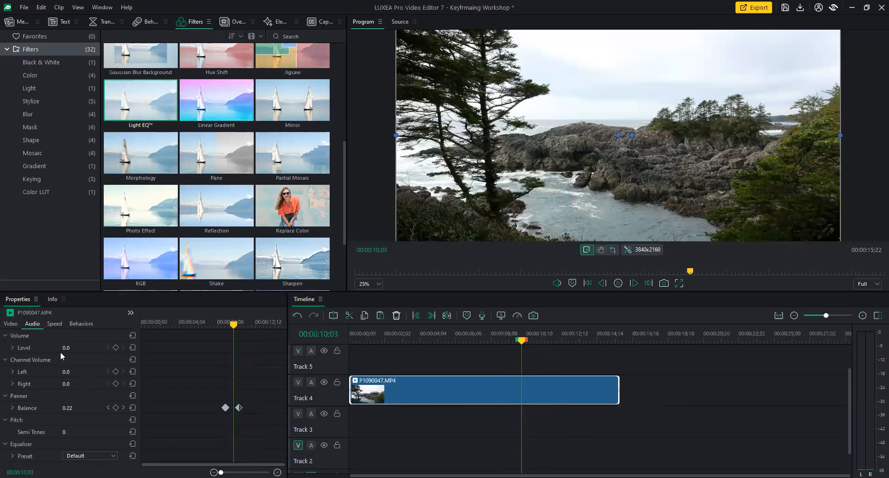
left_click_drag(68, 345, 124, 345)
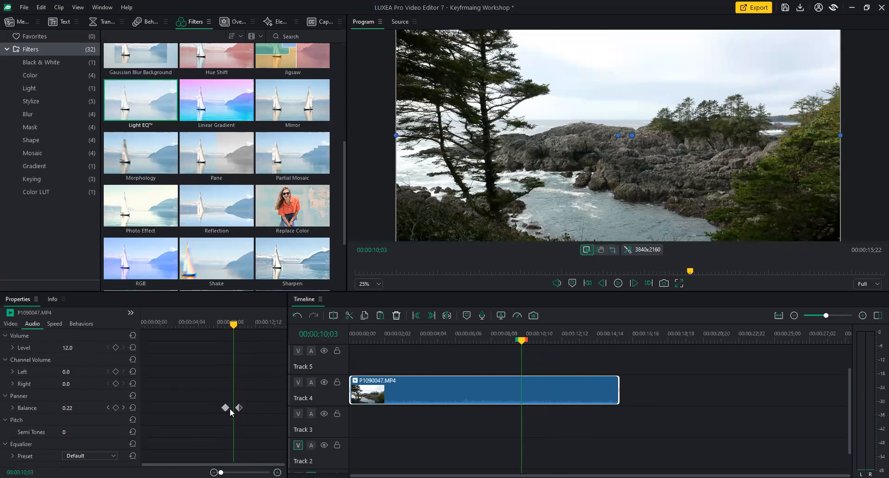
left_click(218, 323)
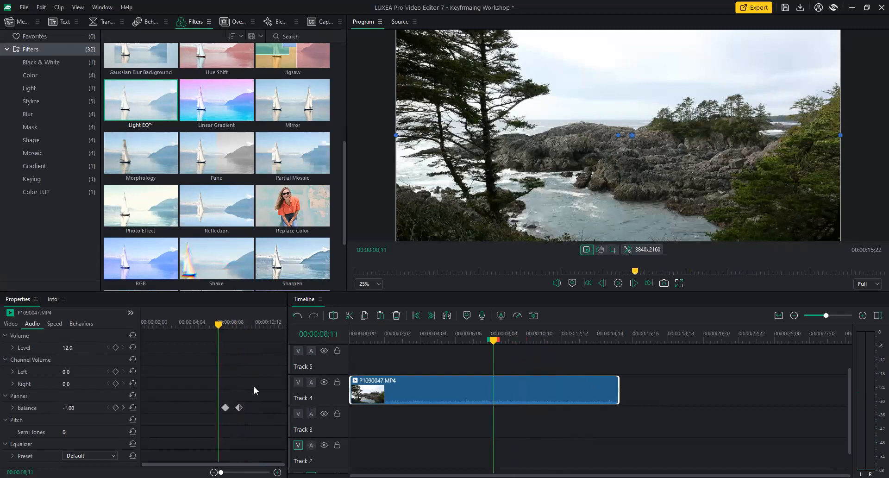
key("space")
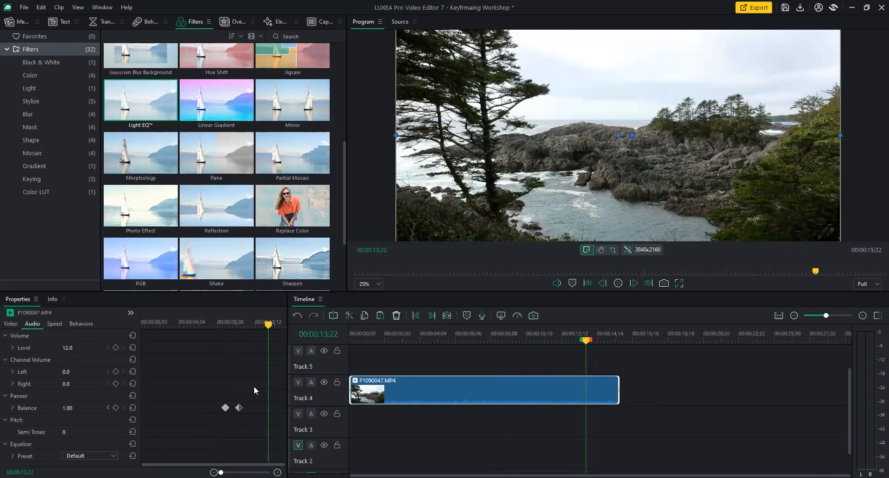
Create an audio fade-in with Level keyframes of 12.0 at 00:00:05;09 and 0.0 at the clip's start
left_click(189, 322)
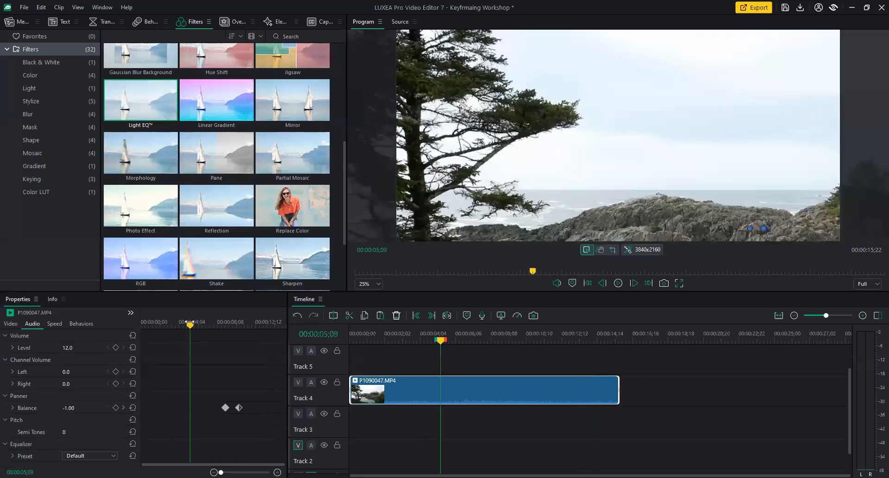
left_click(115, 347)
left_click_drag(188, 324, 157, 324)
left_click(77, 347)
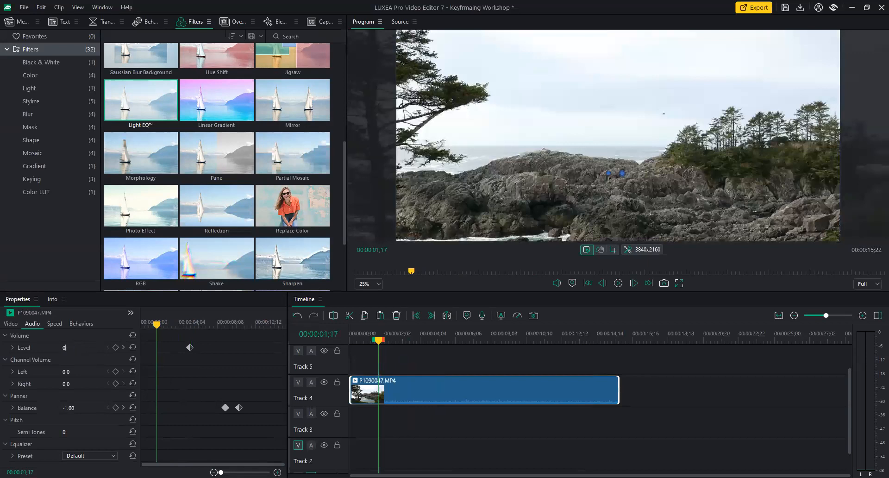
key("Return")
left_click_drag(130, 354, 131, 353)
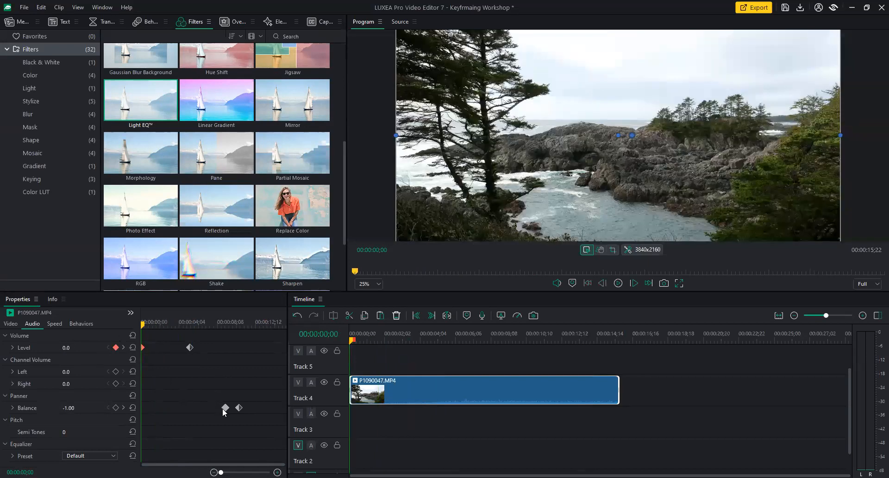
Move the audio pan earlier so its Balance keyframes sit at 00:00:05;09 and 00:00:07;10
left_click_drag(224, 409, 189, 408)
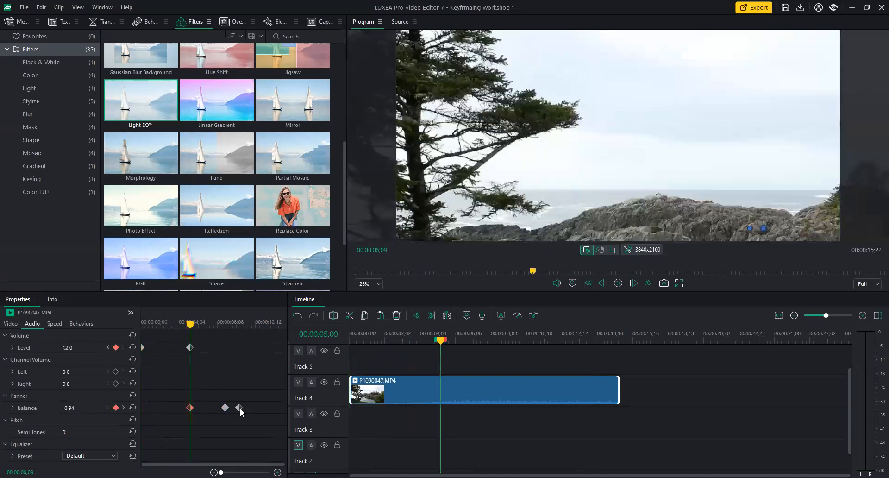
key("ctrl+z")
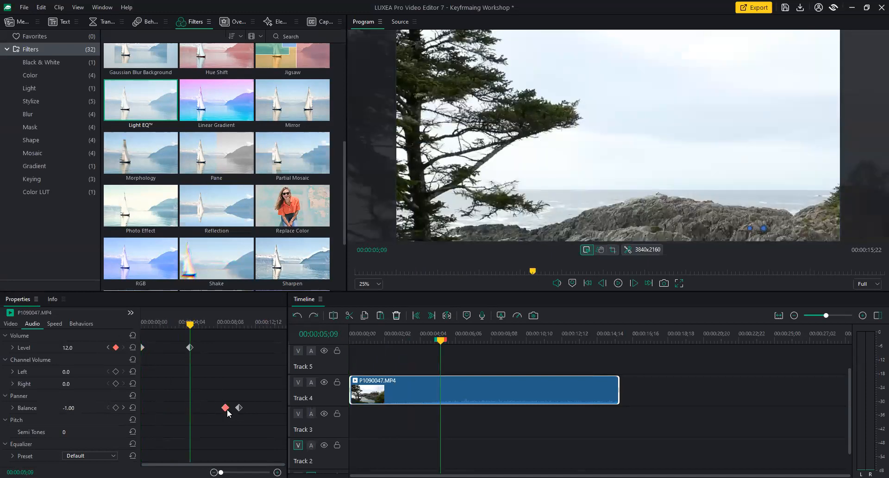
mouse_move(226, 408)
left_mouse_down()
mouse_move(189, 408)
mouse_move(211, 411)
left_mouse_up()
left_click(209, 409)
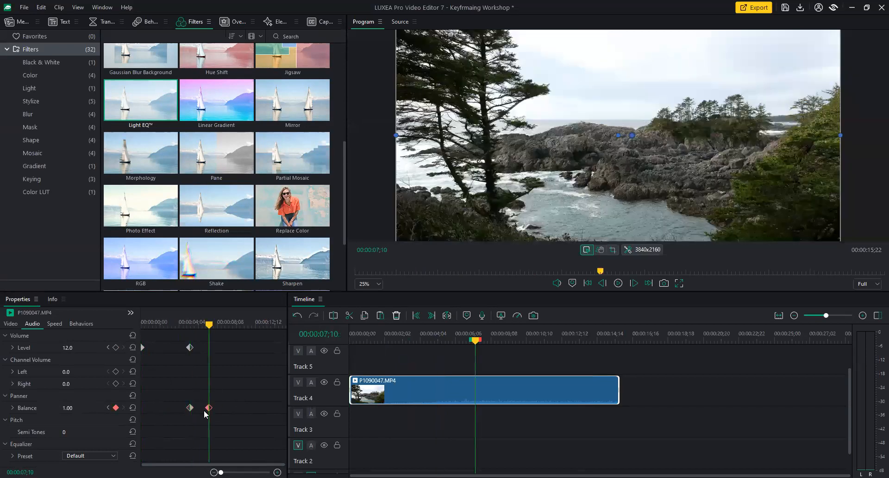
Play the clip from the start to 00:00:09;06 to check the fade-in and audio pan
key("Home")
key("space")
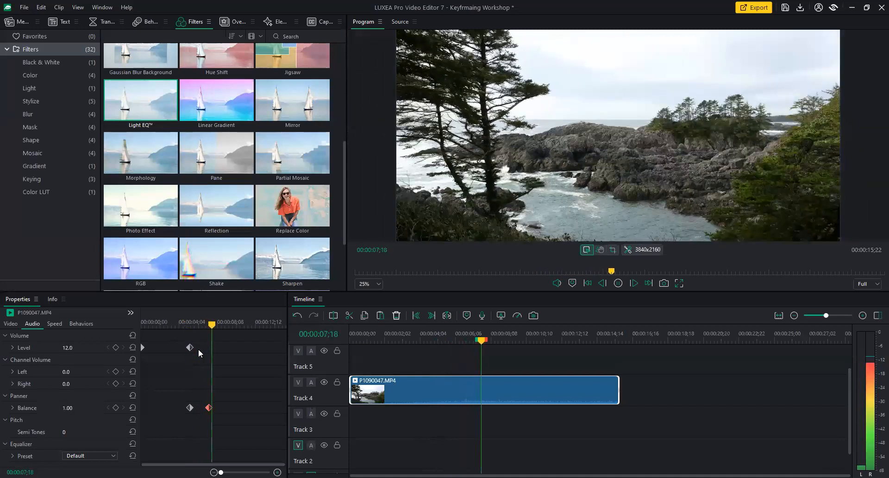
key("space")
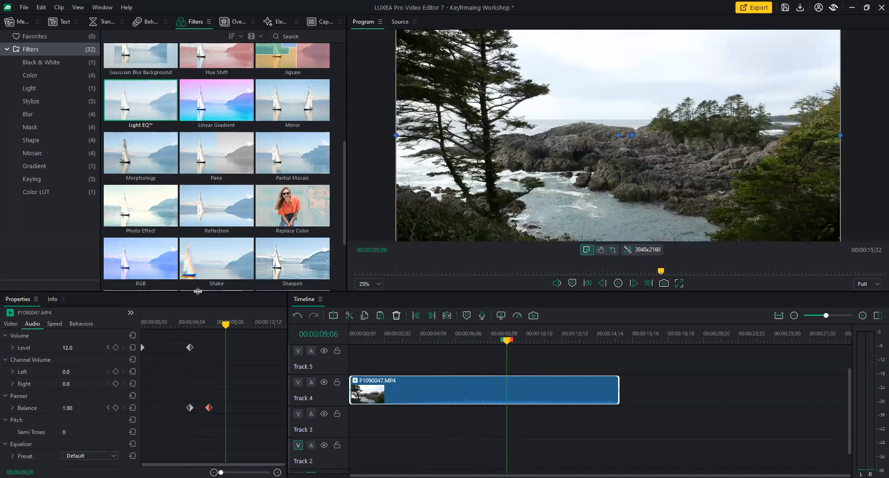
Enlarge the timeline area slightly, show the clip's video properties again, and set the preview zoom to Fit
left_click_drag(198, 290, 199, 278)
left_click(11, 311)
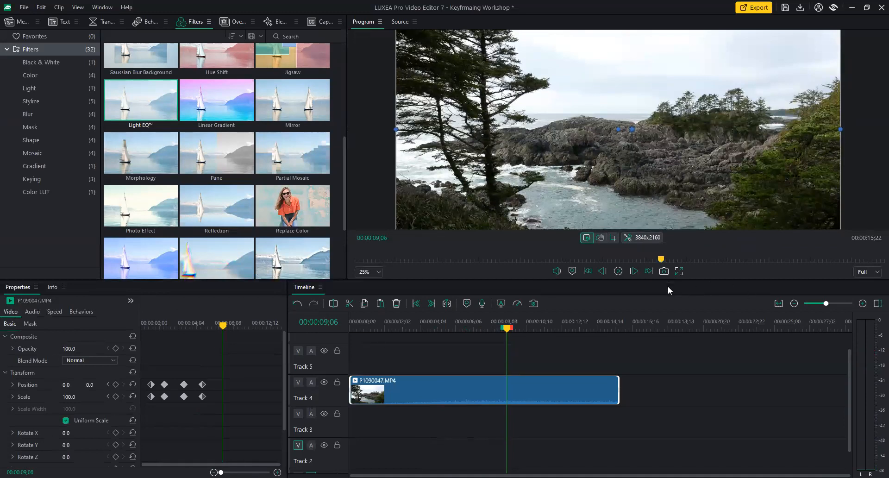
left_click(373, 274)
left_click(375, 285)
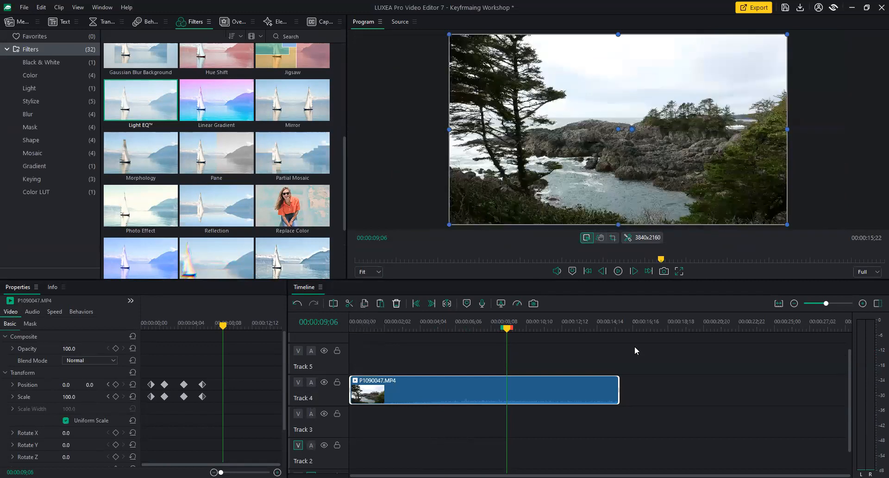